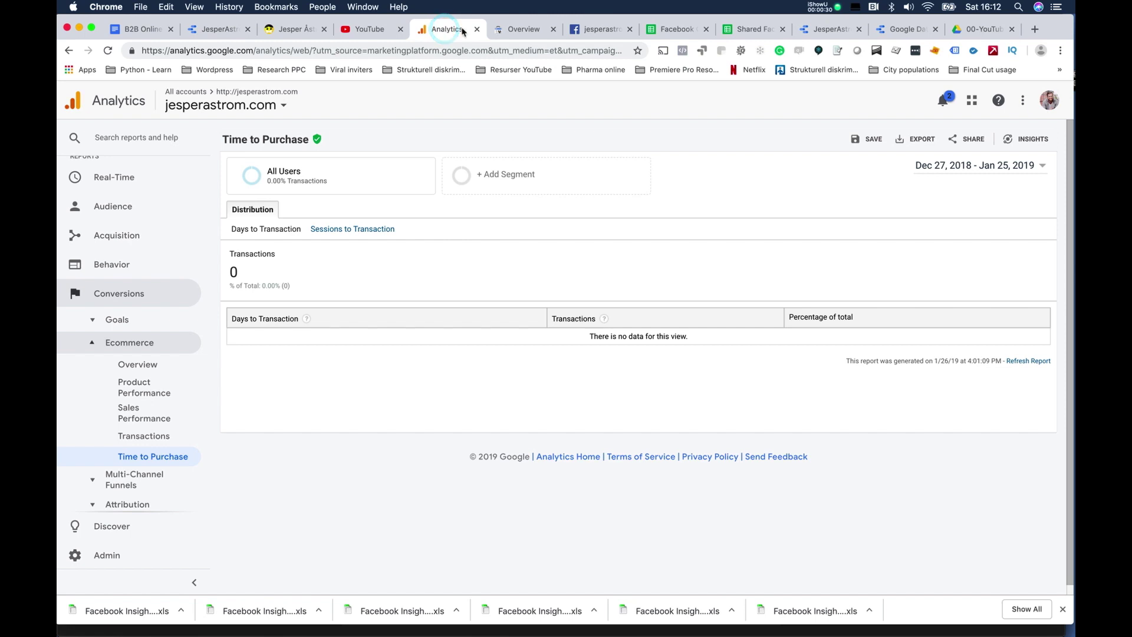
Look through the open data sources: Google Analytics, Search Console, YouTube, the Facebook page and the Facebook Growth for Data Studio Template sheet.
{"action": "left_click", "coordinate": [522, 30]}
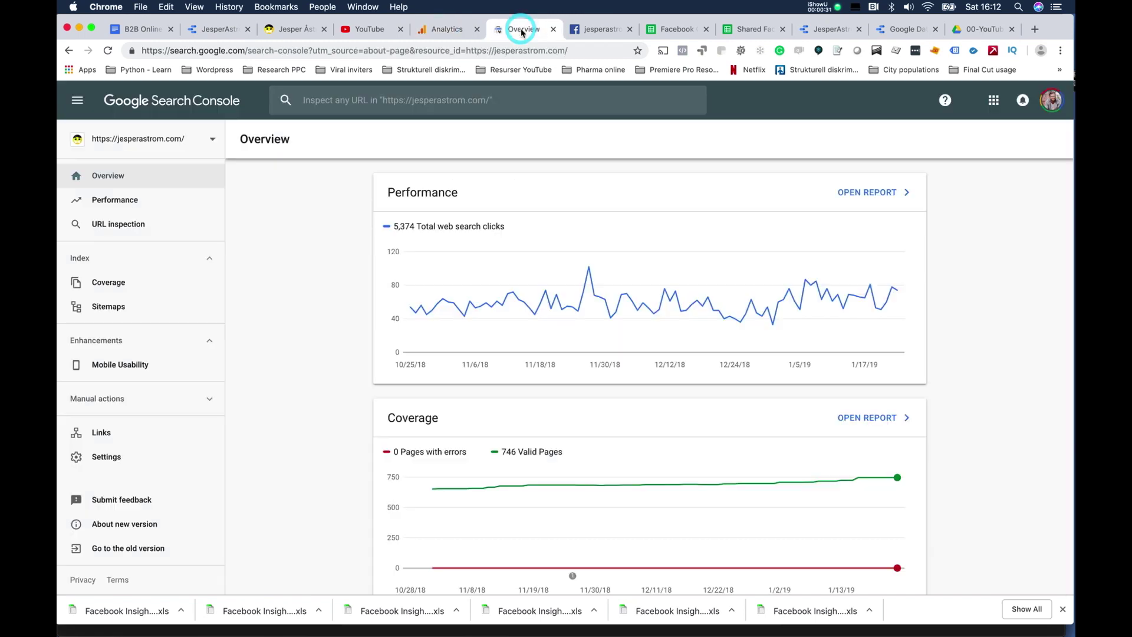
{"action": "left_click", "coordinate": [593, 28]}
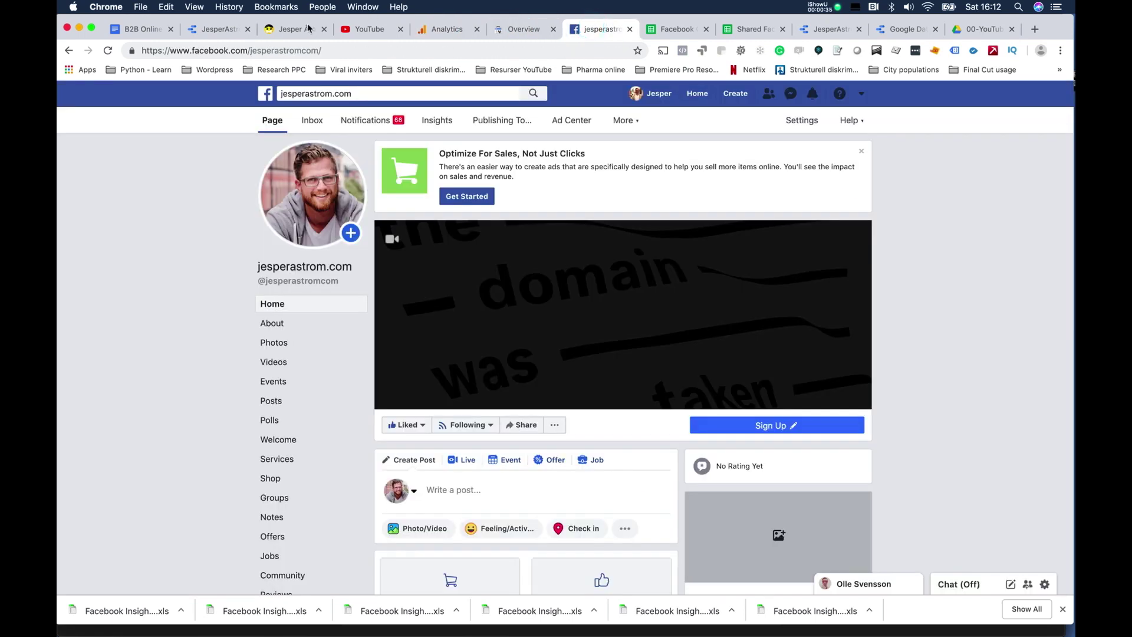
{"action": "left_click", "coordinate": [363, 31]}
{"action": "left_click", "coordinate": [425, 29]}
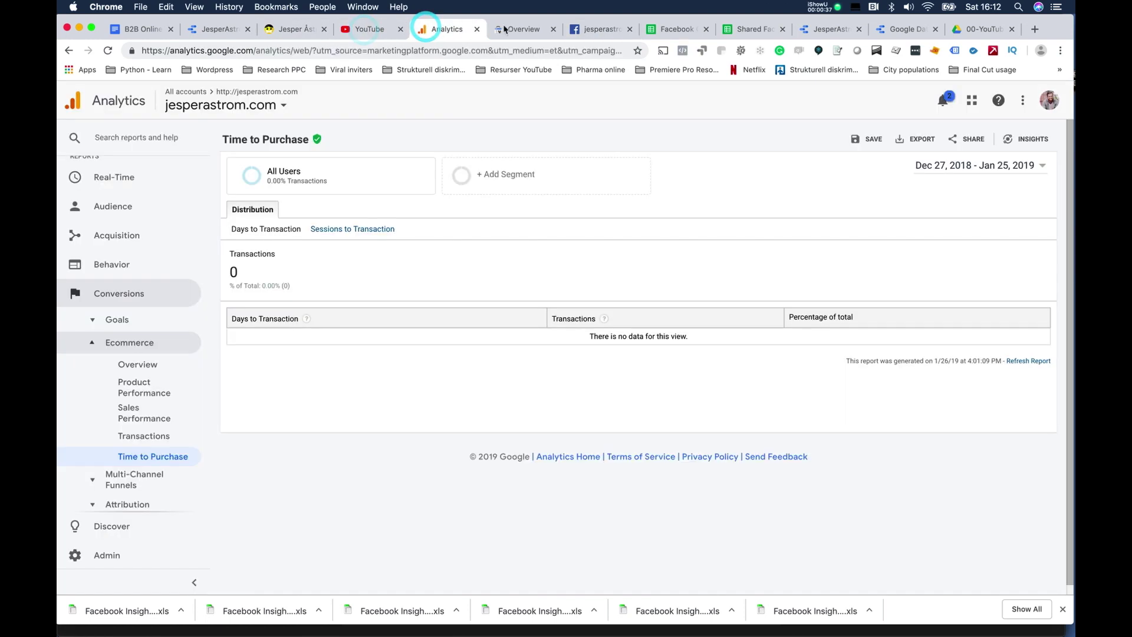
{"action": "left_click", "coordinate": [505, 29]}
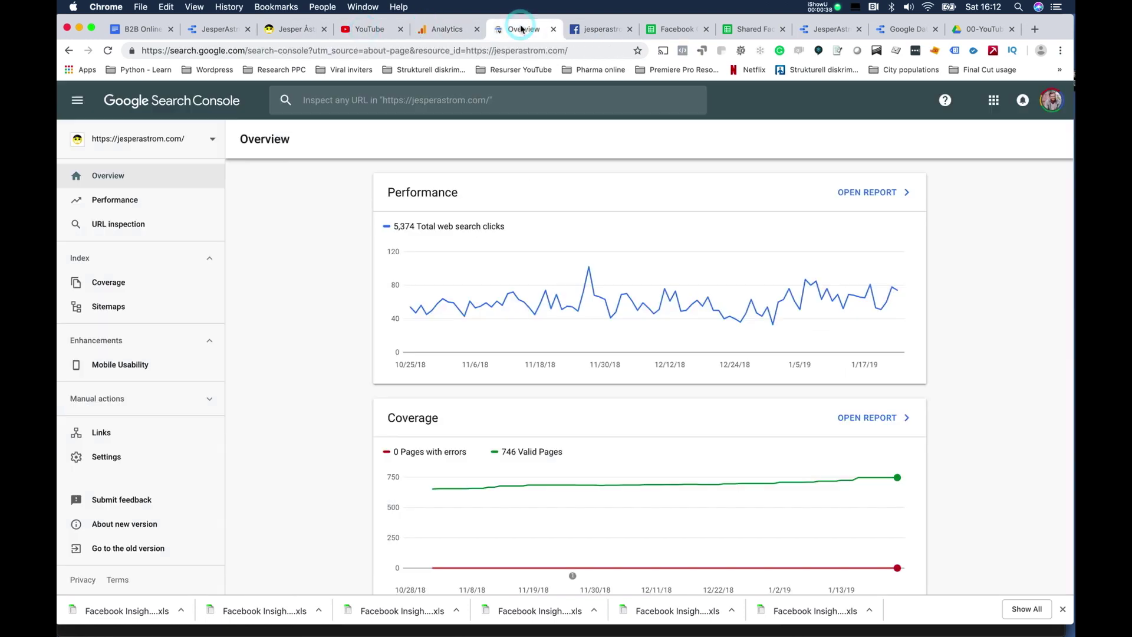
{"action": "left_click", "coordinate": [588, 33]}
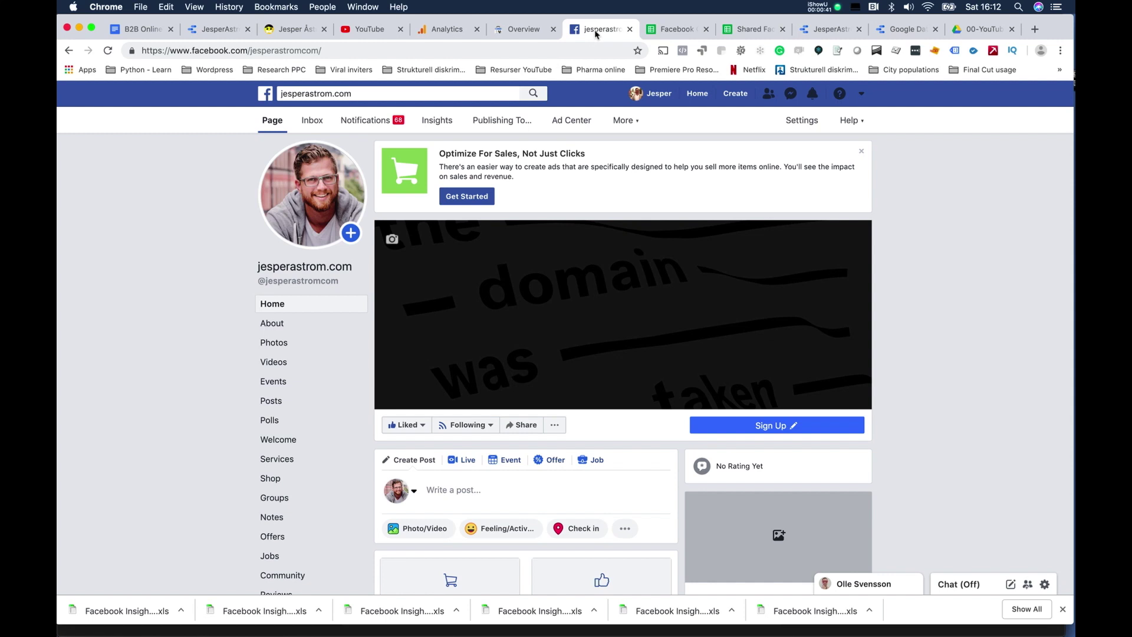
{"action": "left_click", "coordinate": [663, 29]}
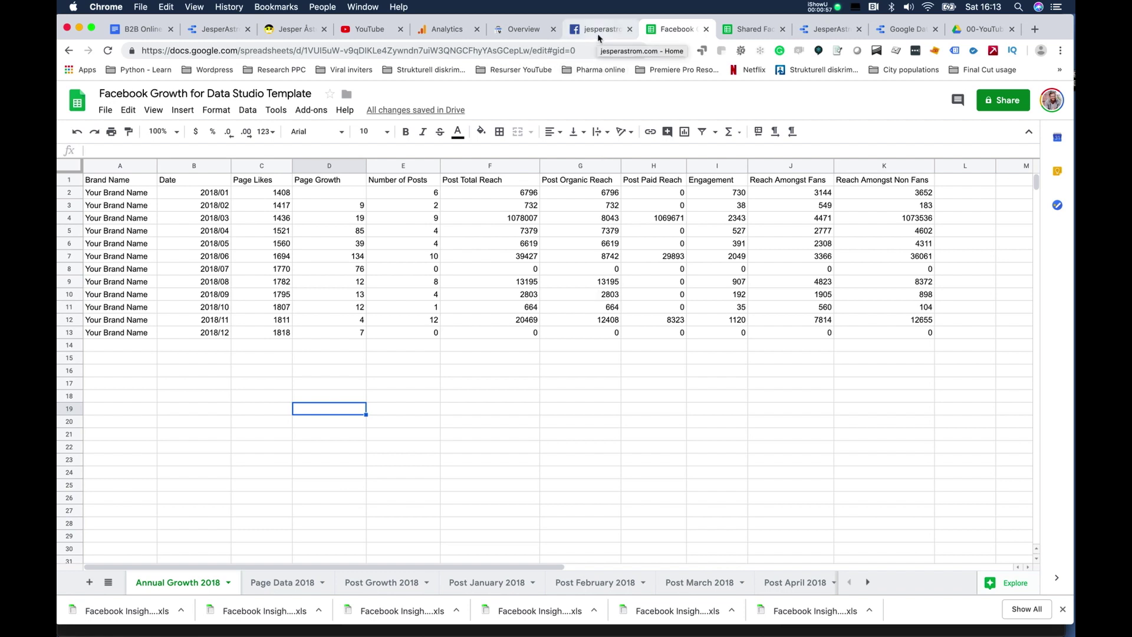
Review the Attention, Acquisition and Conversion pages of the existing JesperAstrom.com report in Data Studio.
{"action": "left_click", "coordinate": [215, 30]}
{"action": "left_click", "coordinate": [183, 191]}
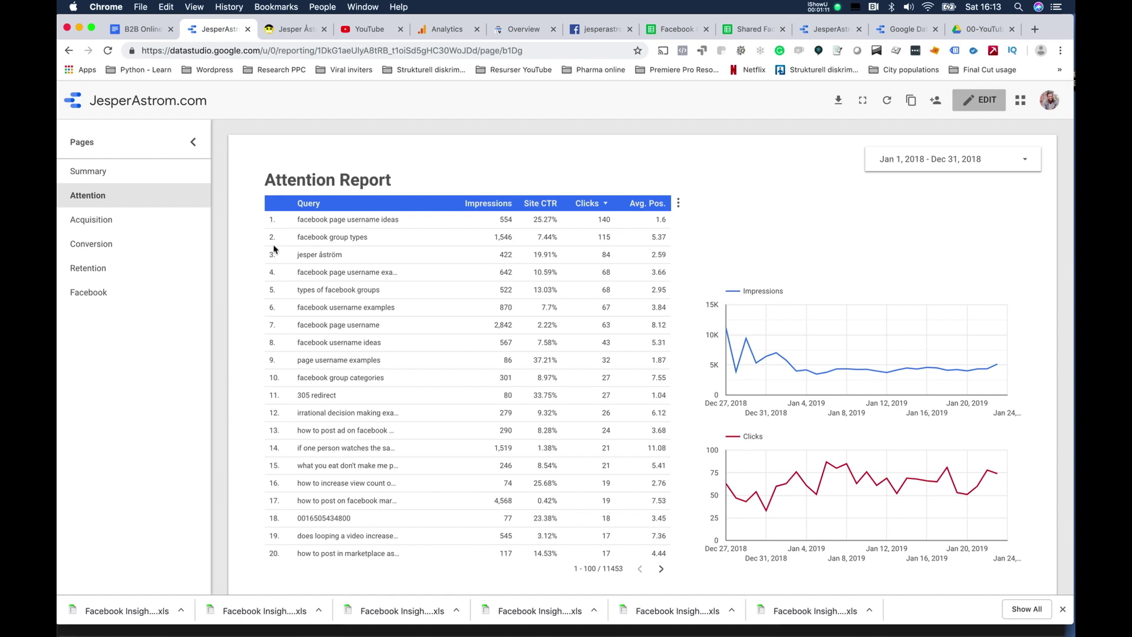
{"action": "left_click", "coordinate": [156, 231]}
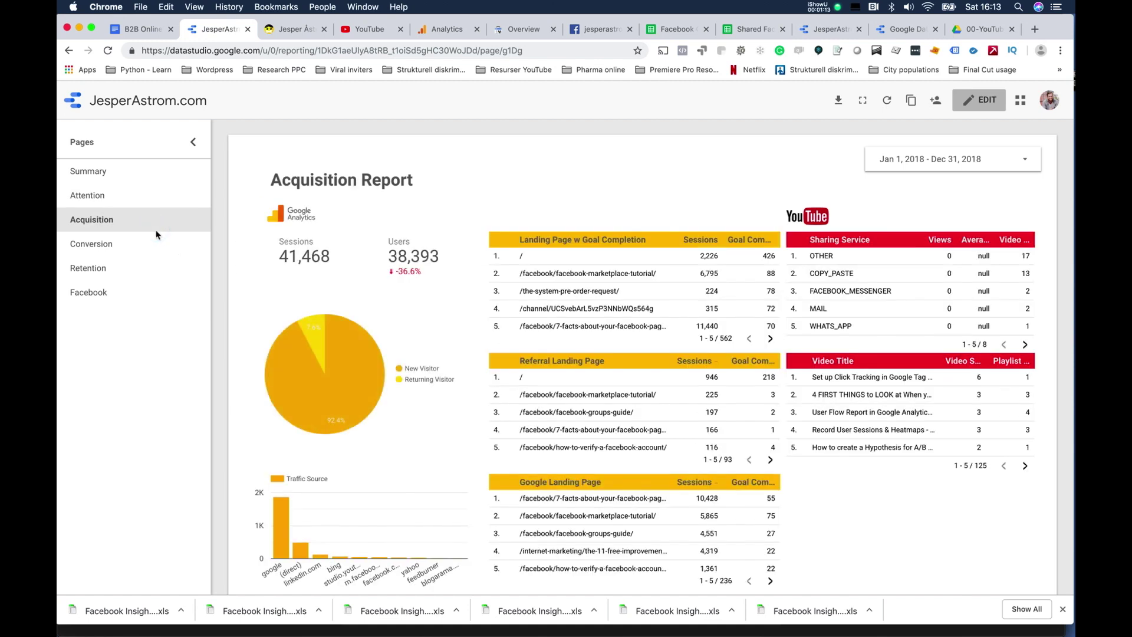
{"action": "left_click", "coordinate": [141, 252]}
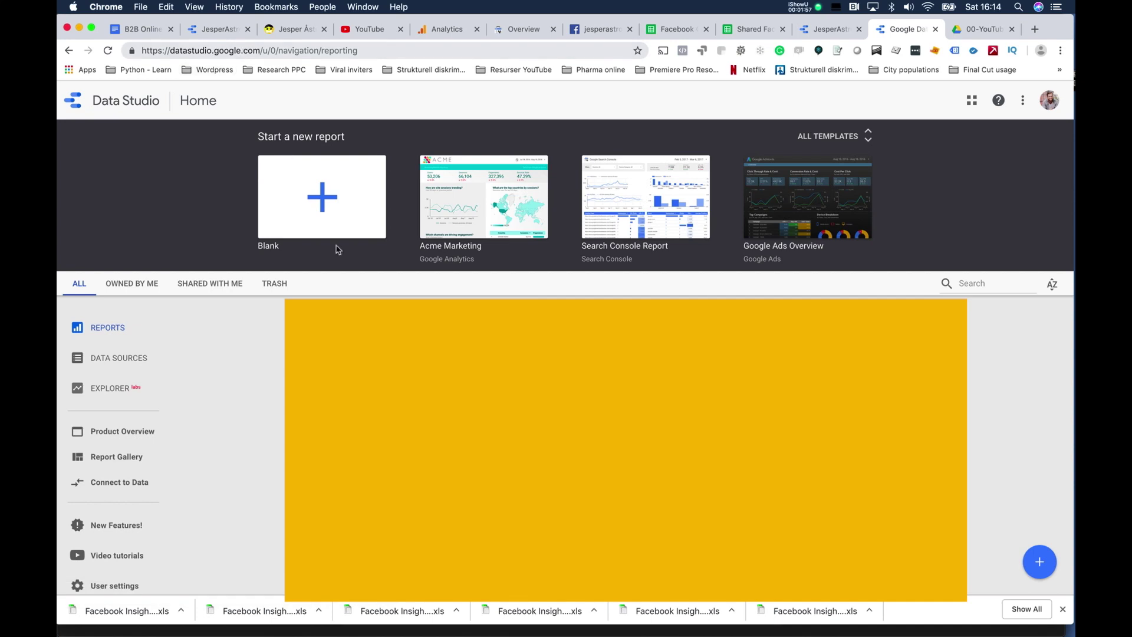
Create a blank Data Studio report and title it with the owner's full name followed by "- Growth Dashboard".
{"action": "left_click", "coordinate": [315, 183]}
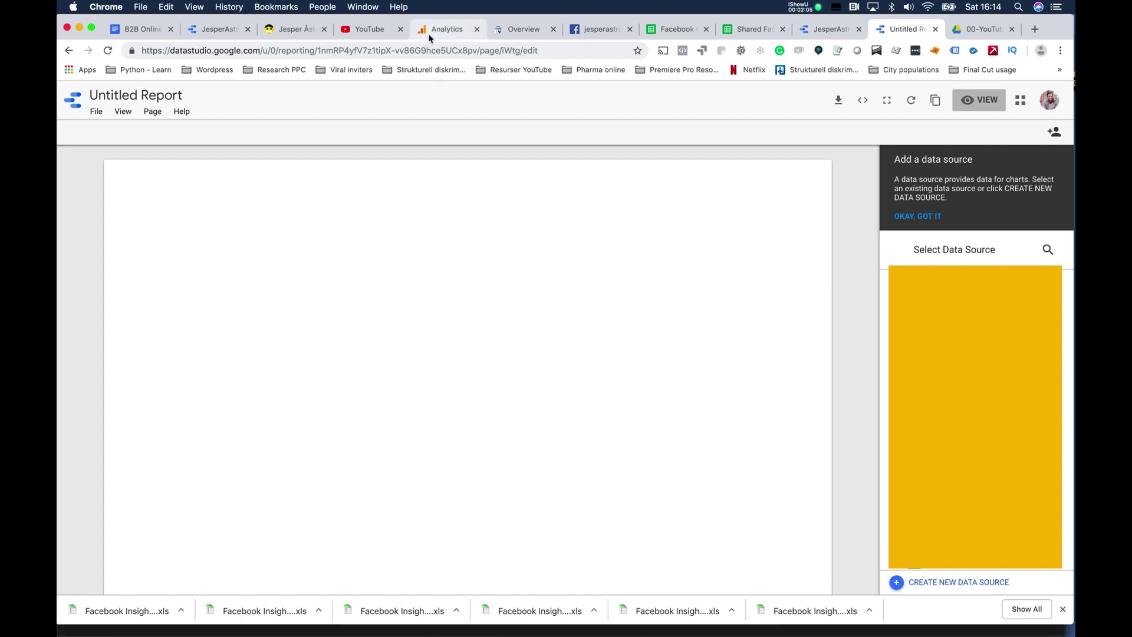
{"action": "left_click", "coordinate": [171, 93]}
{"action": "double_click", "coordinate": [173, 91]}
{"action": "type", "text": "Jesper"}
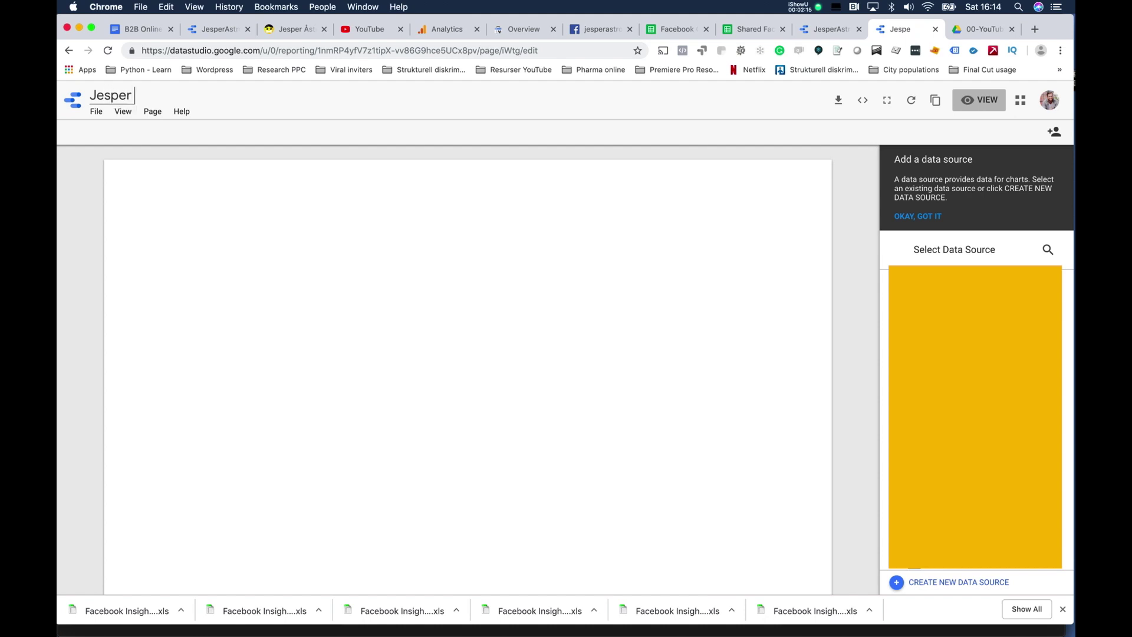
{"action": "type", "text": " Astrom - Growth Dashboard"}
{"action": "key", "text": "Return"}
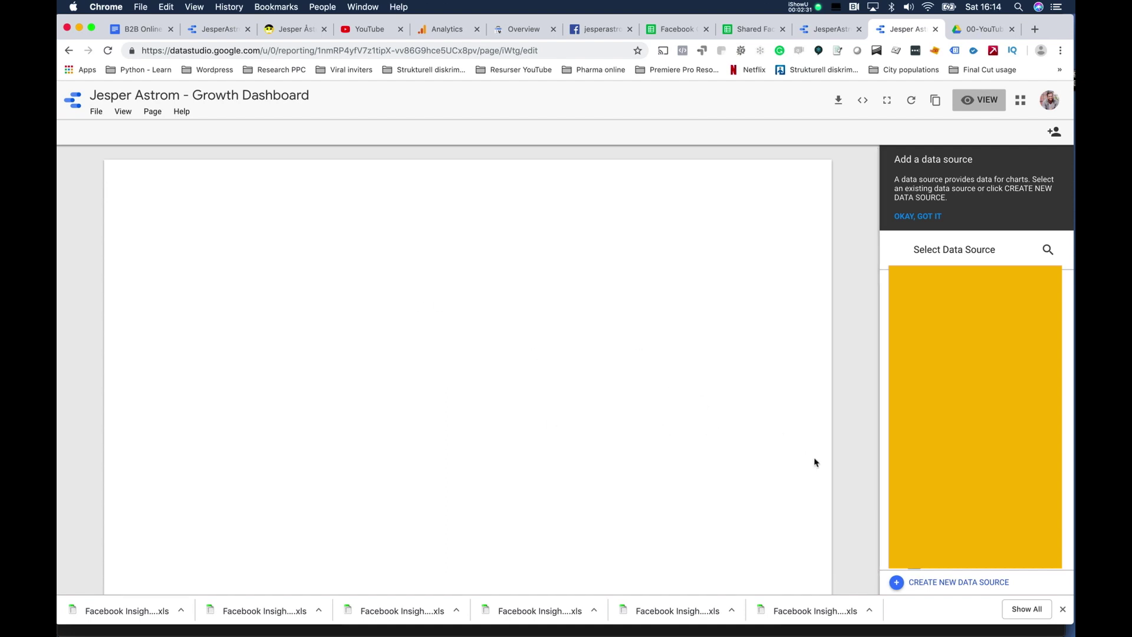
Start a new data source for the report using the Google Analytics connector.
{"action": "left_click", "coordinate": [937, 586]}
{"action": "scroll", "coordinate": [440, 282], "scroll_direction": "down", "scroll_amount": 5}
{"action": "mouse_move", "coordinate": [585, 305]}
{"action": "left_click", "coordinate": [591, 362]}
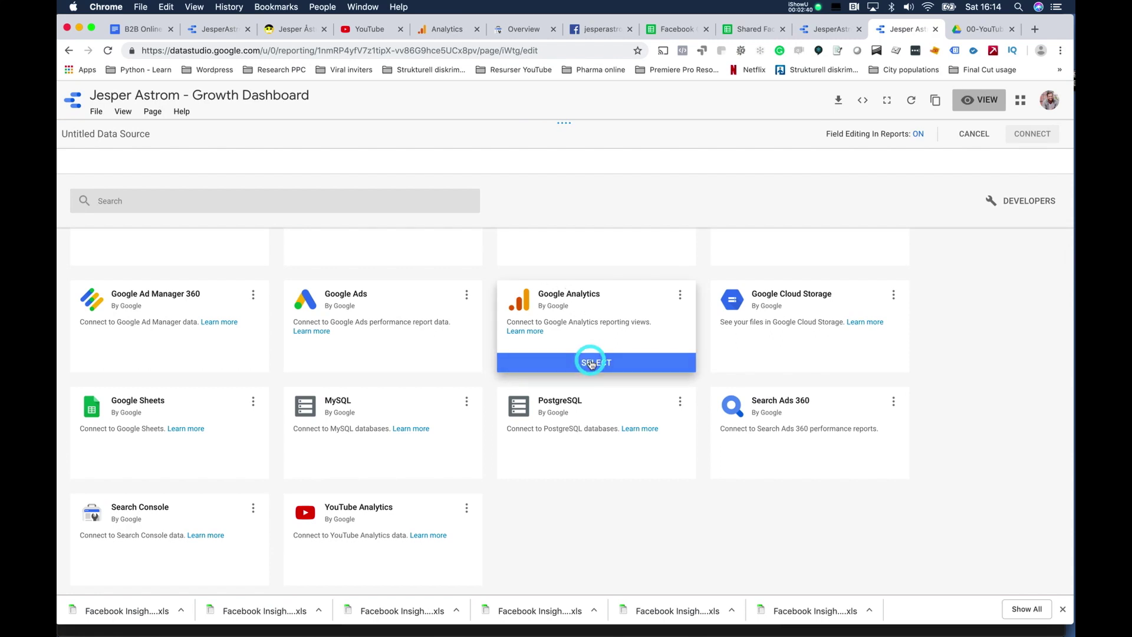
{"action": "left_click", "coordinate": [168, 289]}
{"action": "left_click", "coordinate": [214, 290]}
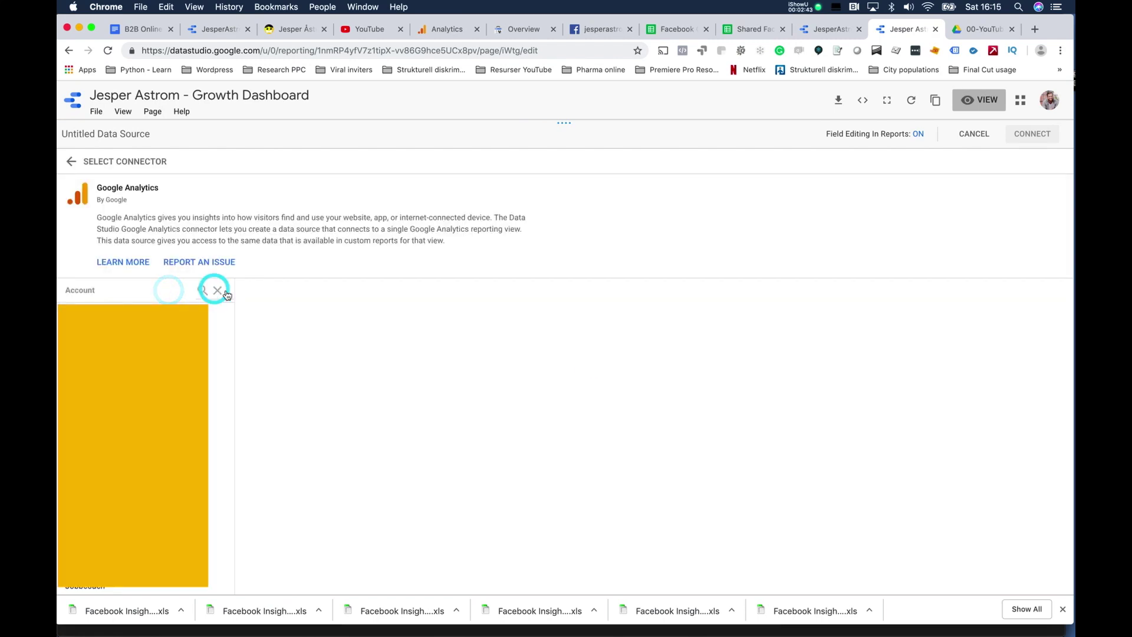
{"action": "type", "text": "jesperas"}
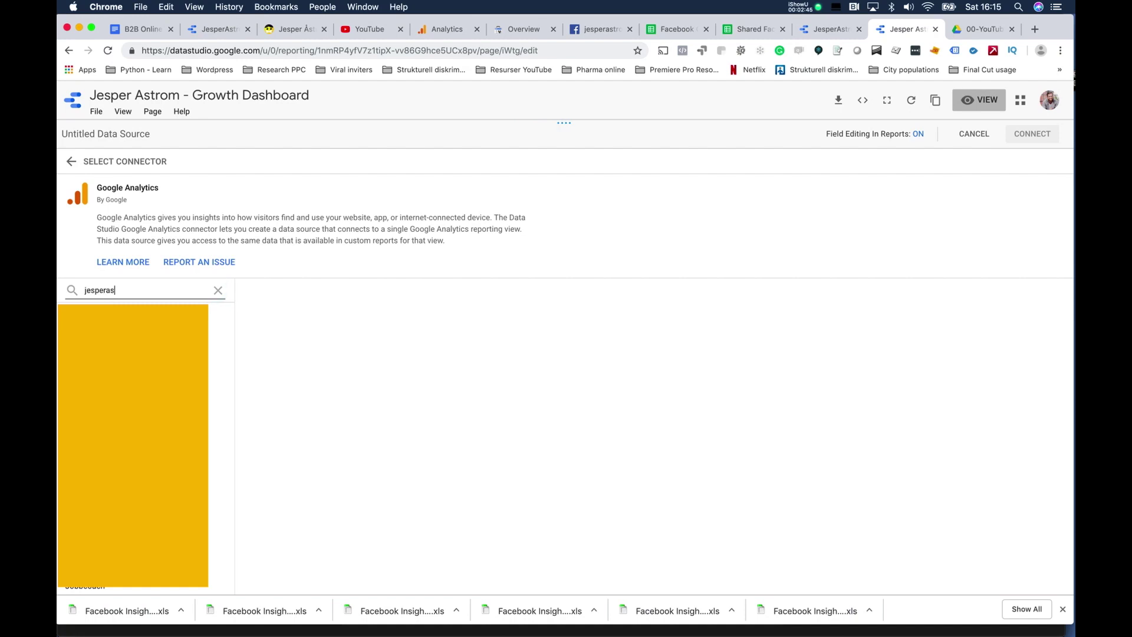
{"action": "left_click", "coordinate": [219, 310]}
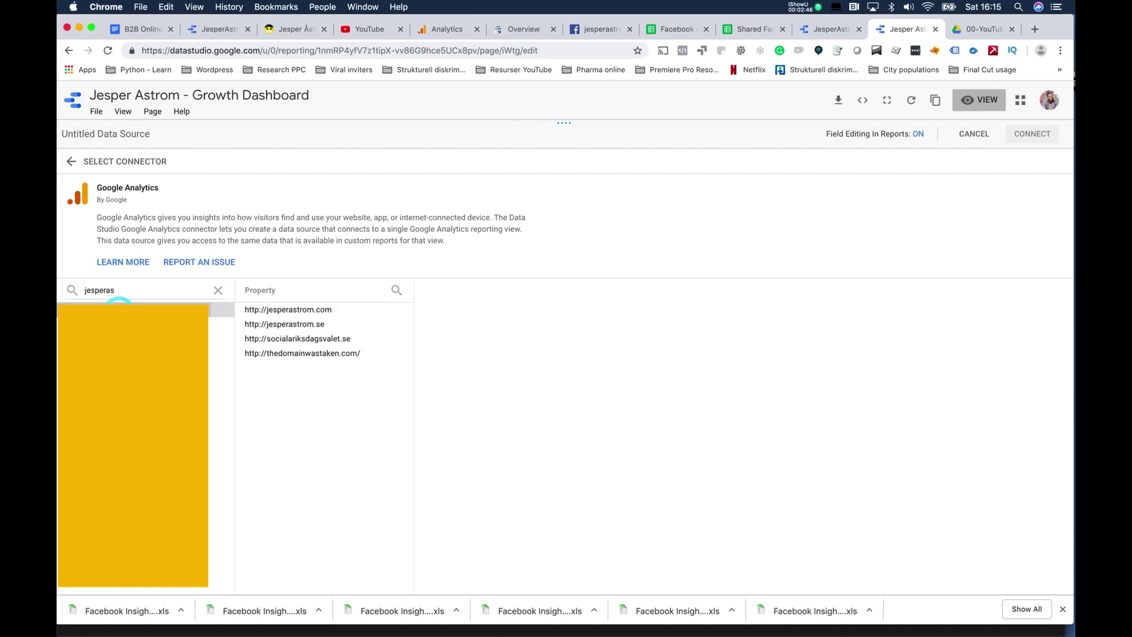
{"action": "left_click", "coordinate": [320, 310]}
{"action": "left_click", "coordinate": [462, 311]}
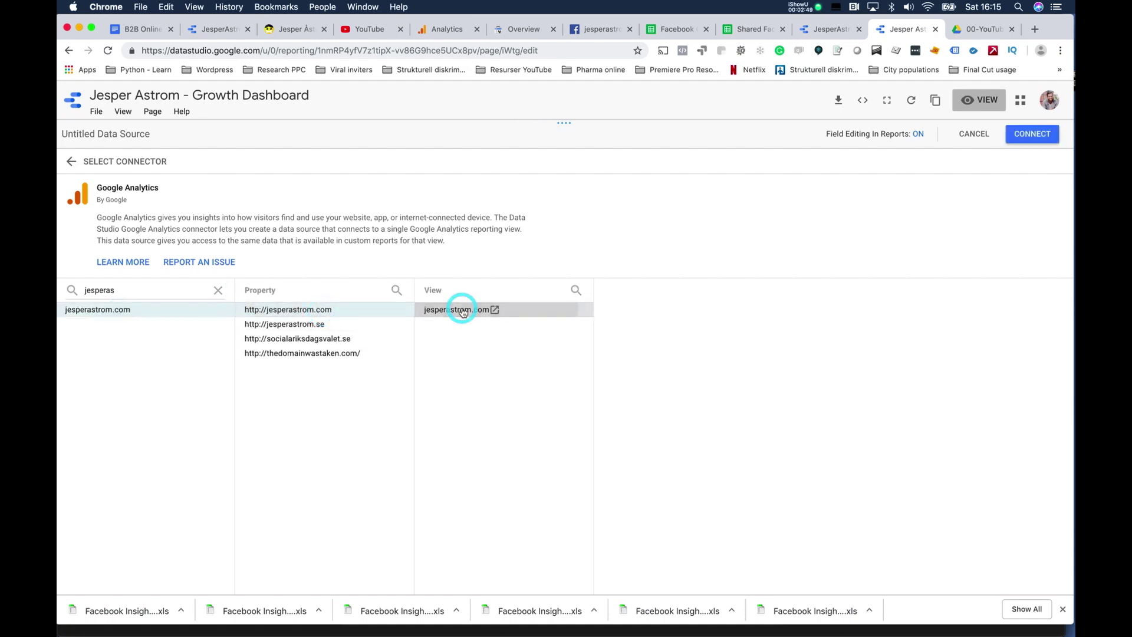
{"action": "left_click", "coordinate": [1030, 134]}
Skim the data source's field list and add the jesperastrom.com source to the report.
{"action": "scroll", "coordinate": [200, 454], "scroll_direction": "down", "scroll_amount": 1}
{"action": "scroll", "coordinate": [201, 454], "scroll_direction": "down", "scroll_amount": 10}
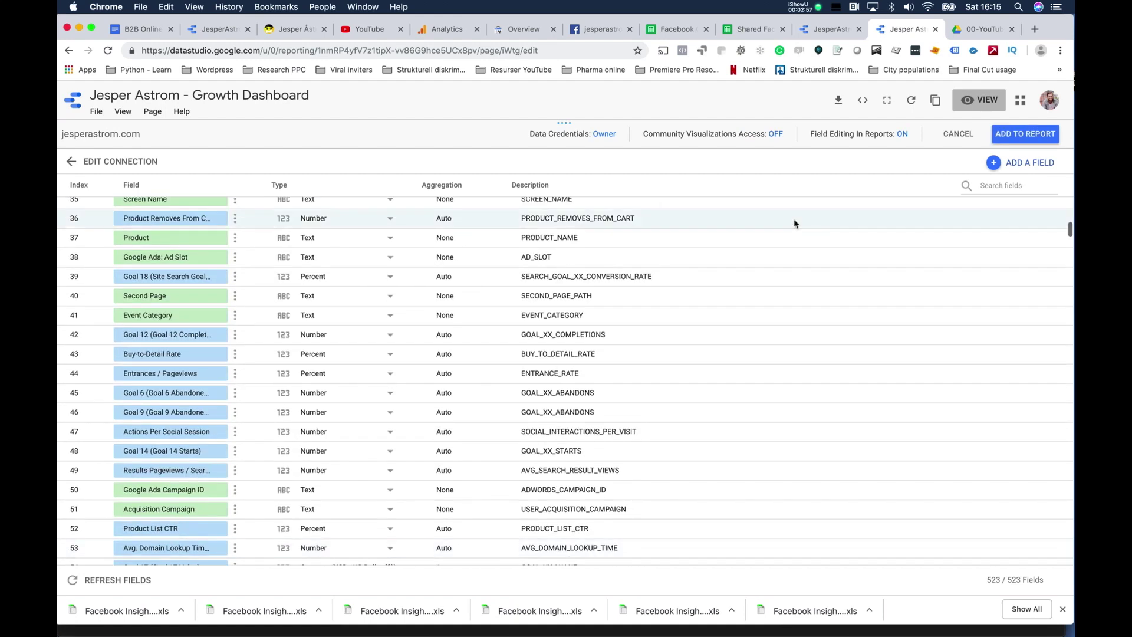
{"action": "left_click", "coordinate": [1020, 135]}
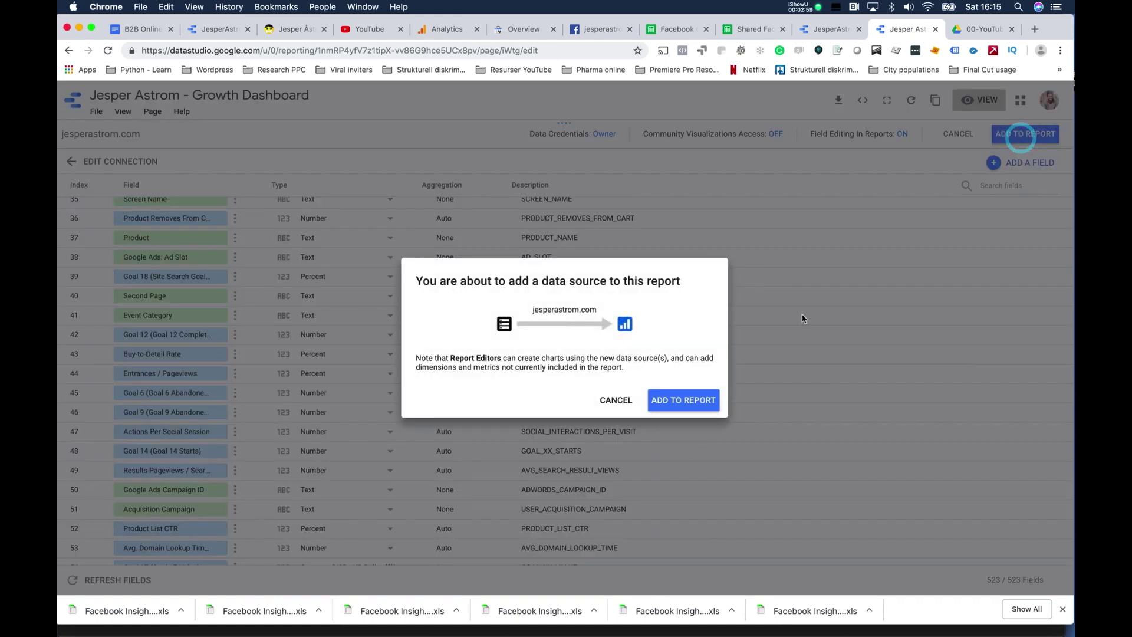
{"action": "left_click", "coordinate": [694, 401]}
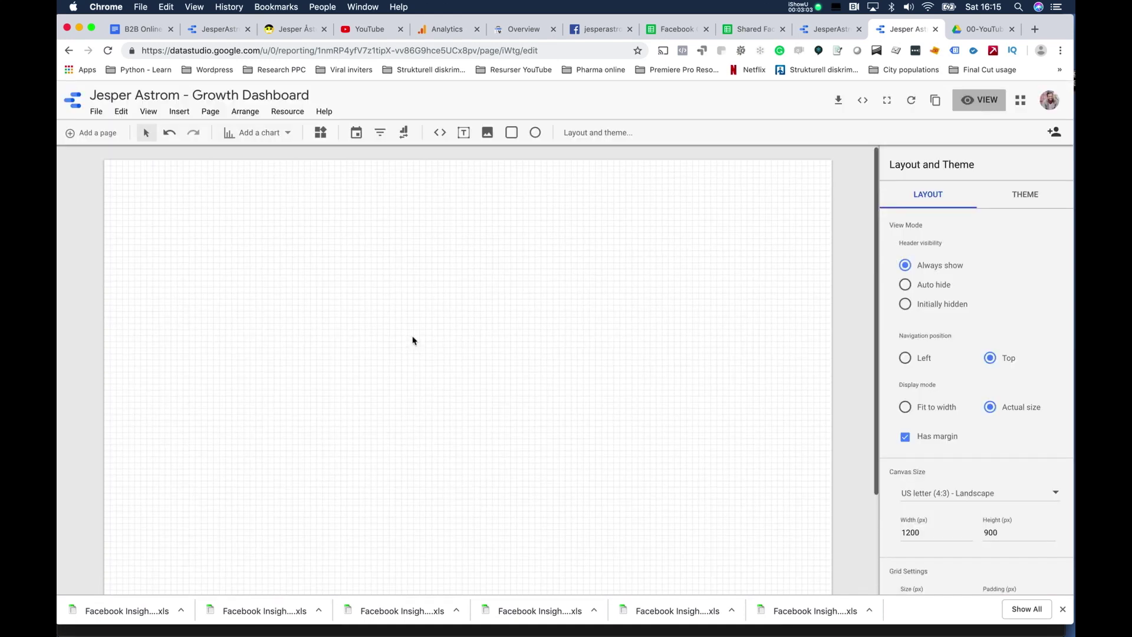
Set the report's canvas size to Screen (16:9) - Landscape.
{"action": "scroll", "coordinate": [731, 333], "scroll_direction": "down", "scroll_amount": 3}
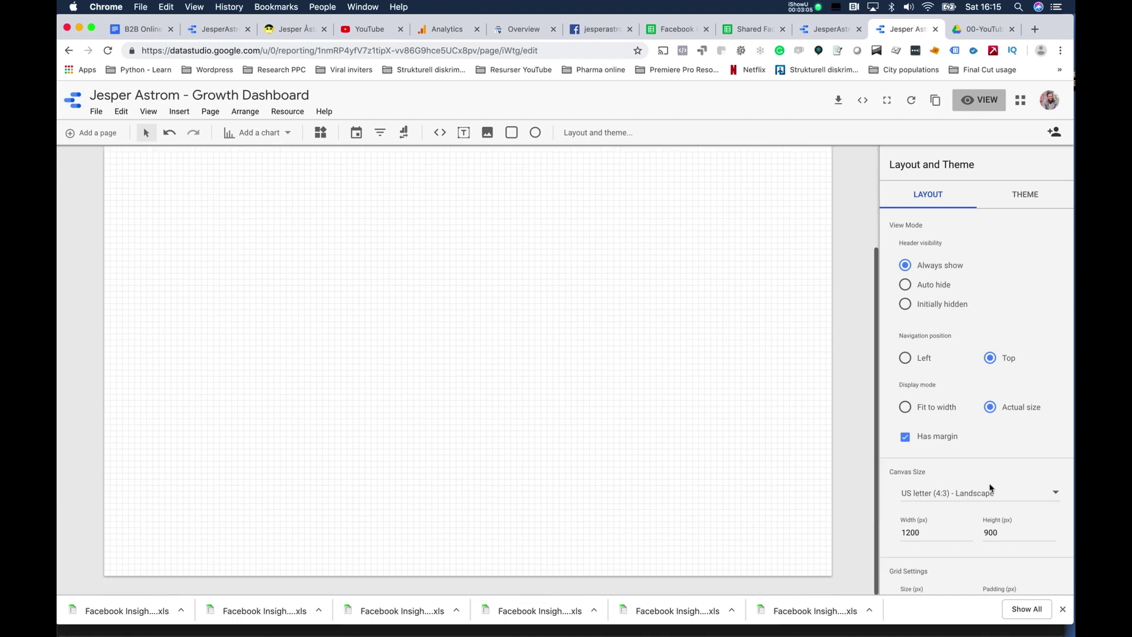
{"action": "scroll", "coordinate": [680, 334], "scroll_direction": "up", "scroll_amount": 3}
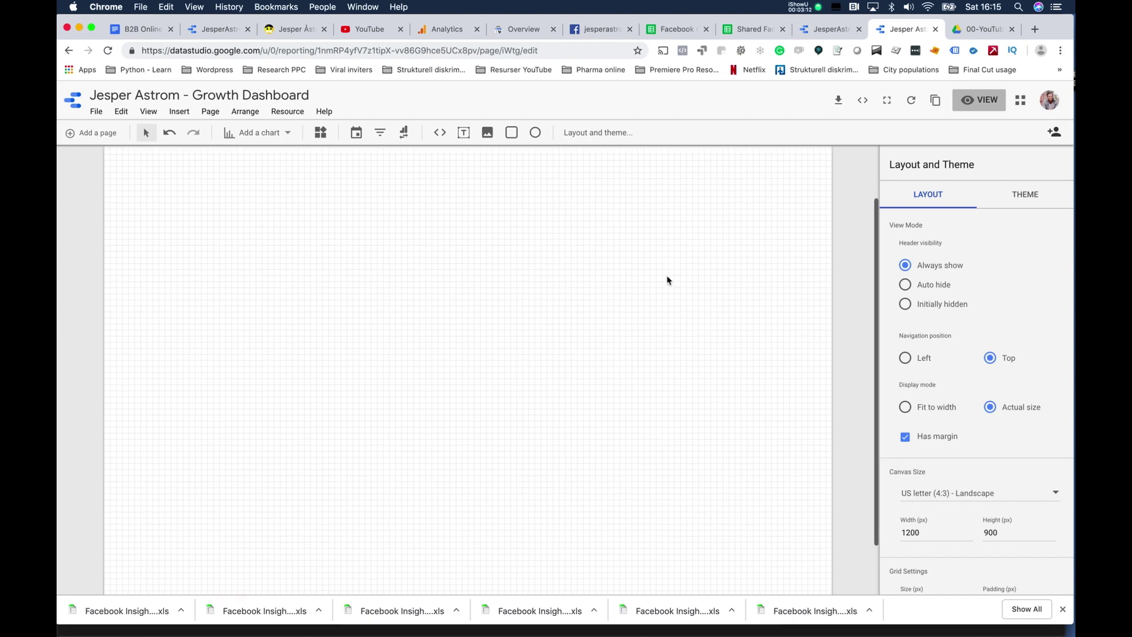
{"action": "left_click", "coordinate": [979, 495]}
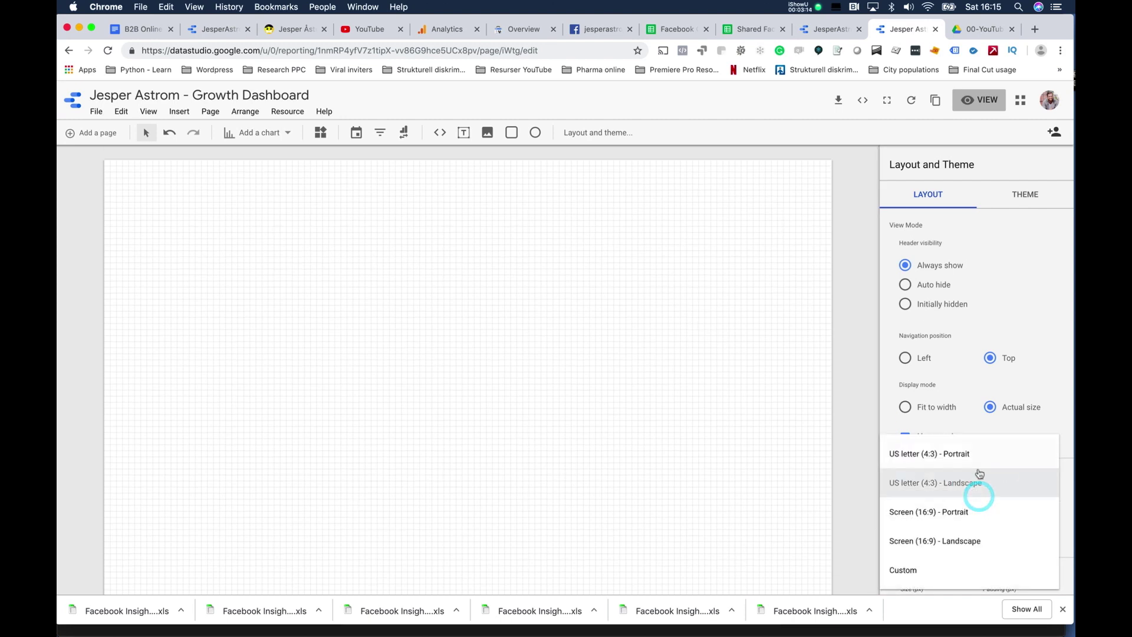
{"action": "left_click", "coordinate": [973, 541]}
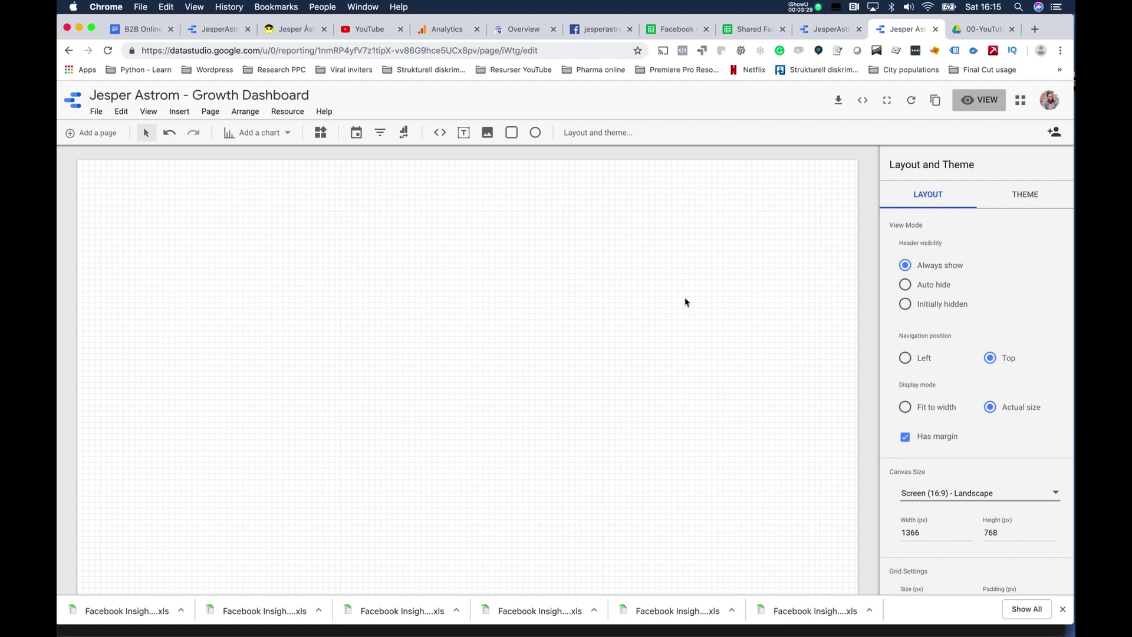
{"action": "scroll", "coordinate": [684, 302], "scroll_direction": "down", "scroll_amount": 2}
{"action": "scroll", "coordinate": [684, 302], "scroll_direction": "up", "scroll_amount": 2}
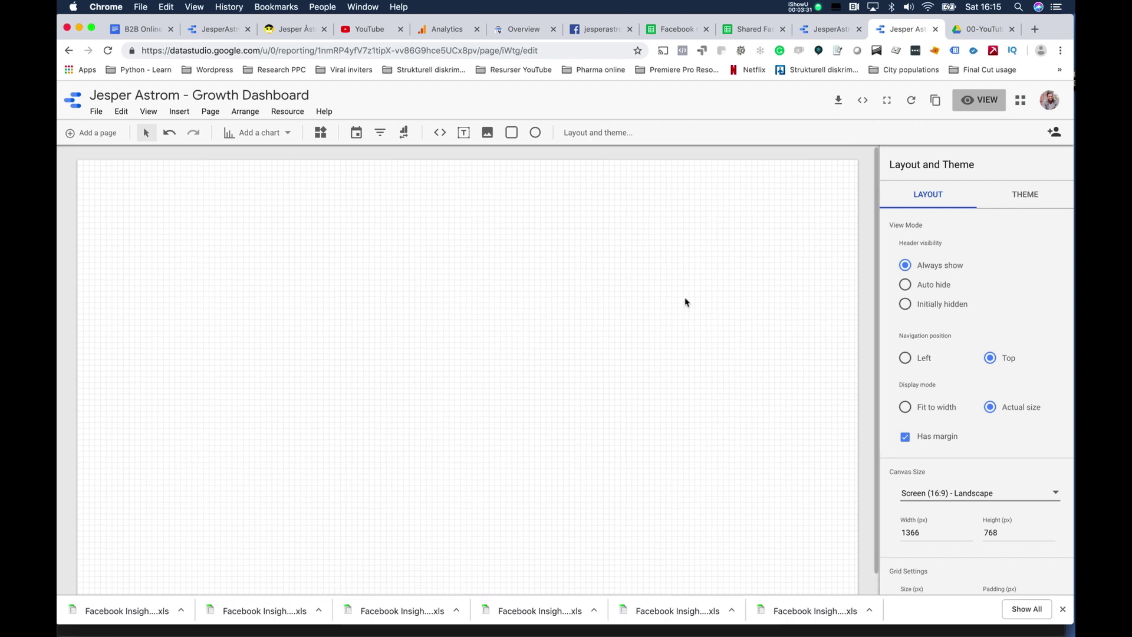
Add a second page to the report and rename the first page "Startpage - Overview".
{"action": "left_click", "coordinate": [100, 134]}
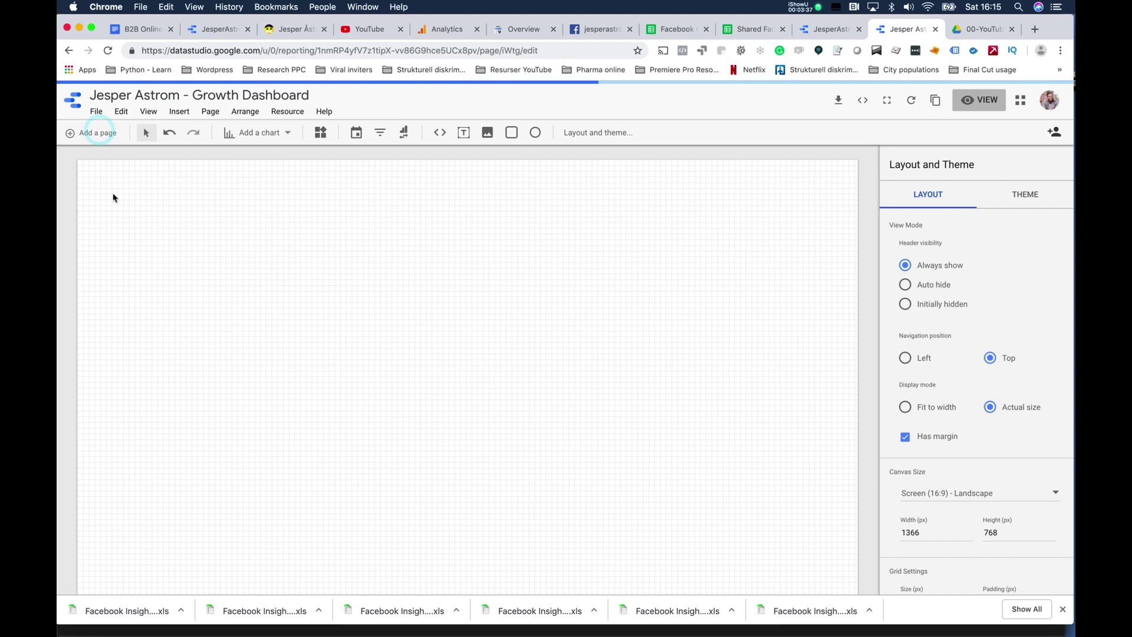
{"action": "left_click", "coordinate": [115, 132]}
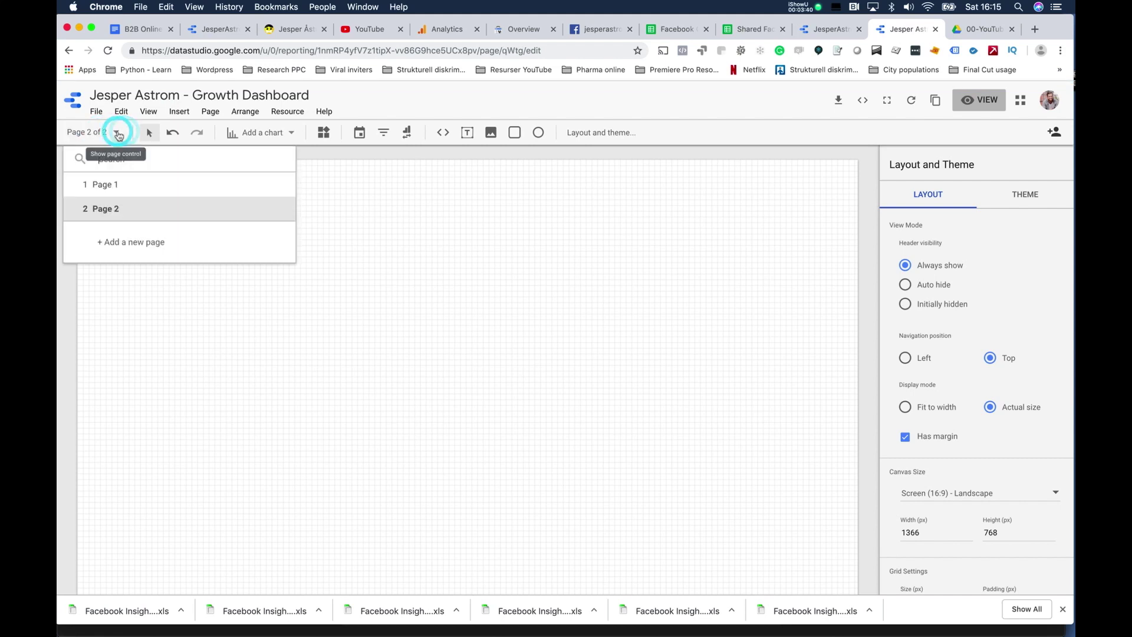
{"action": "left_click", "coordinate": [113, 190]}
{"action": "left_click", "coordinate": [280, 184]}
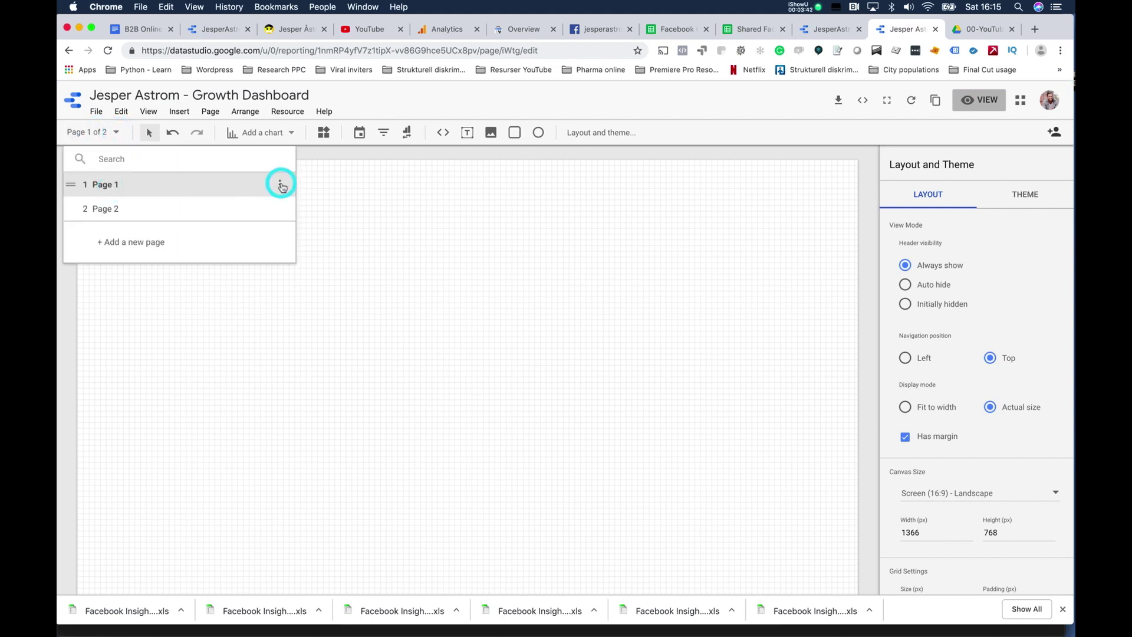
{"action": "left_click", "coordinate": [307, 190]}
{"action": "type", "text": "Startp"}
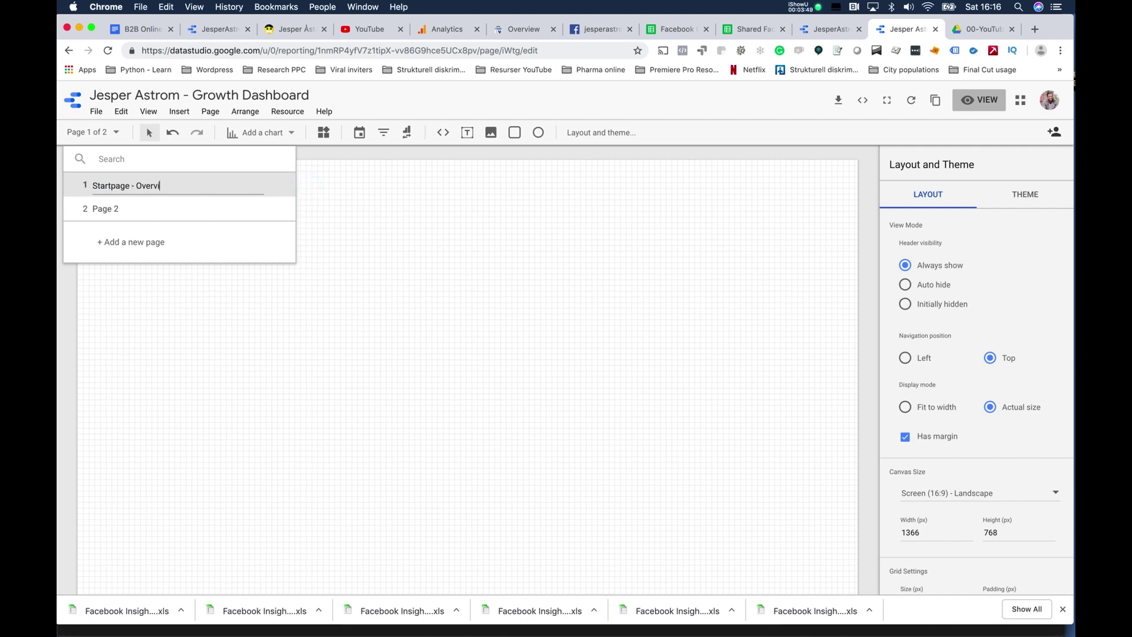
{"action": "key", "text": "Return"}
Rename the report's second page "Attention".
{"action": "left_click", "coordinate": [146, 205]}
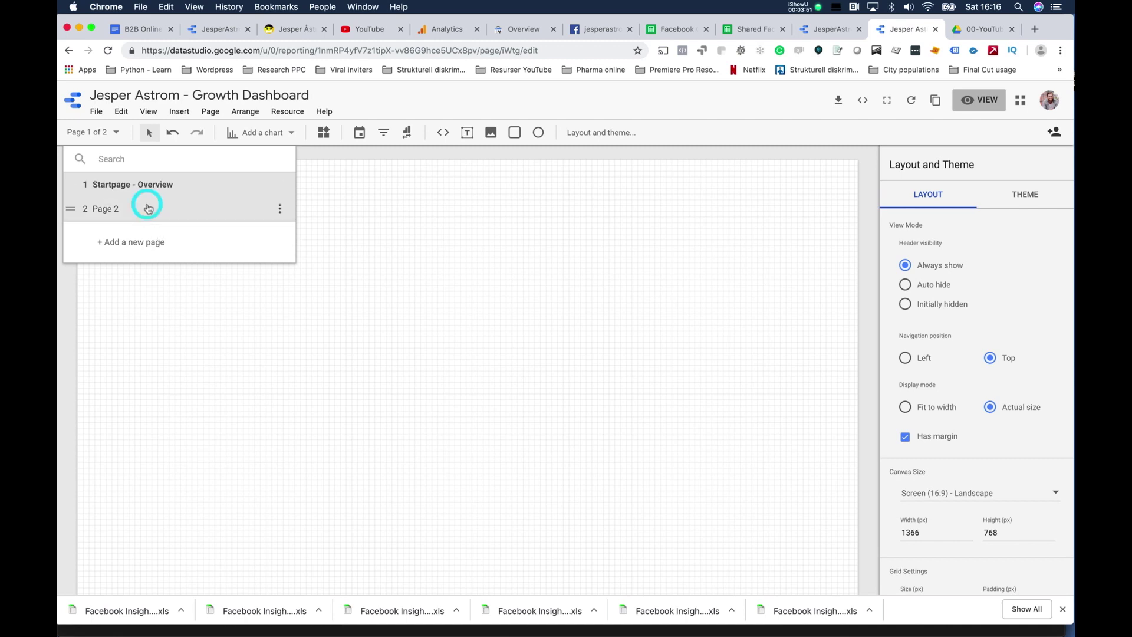
{"action": "left_click", "coordinate": [279, 208]}
{"action": "left_click", "coordinate": [292, 211]}
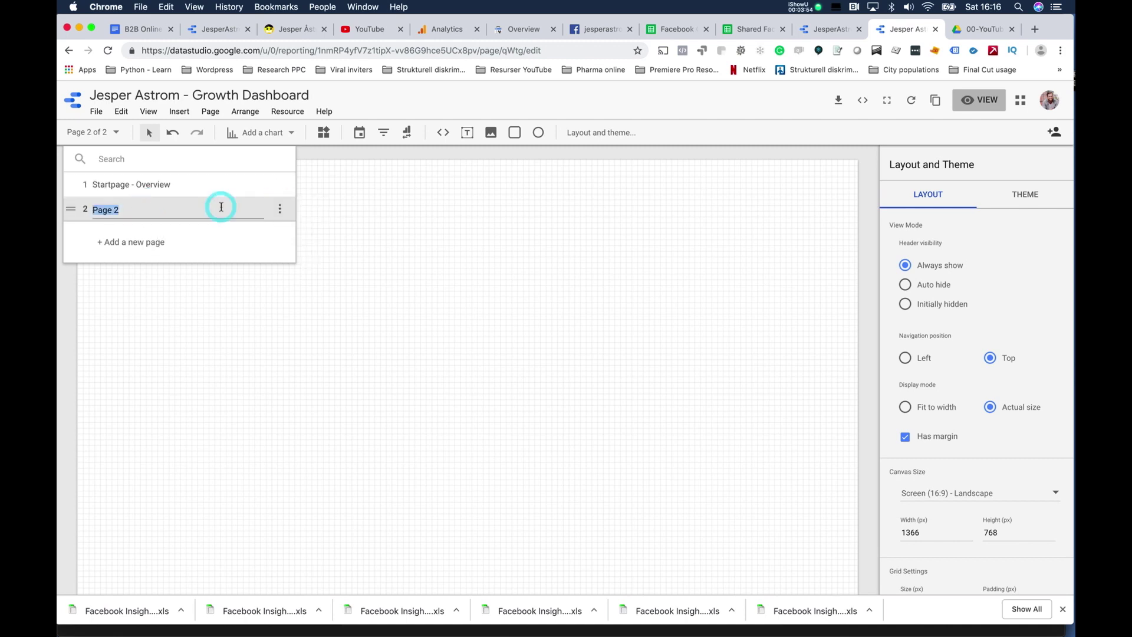
{"action": "type", "text": "Attention"}
{"action": "key", "text": "Return"}
Add a third page to the report, name it "Acquisition" and close the page list.
{"action": "left_click", "coordinate": [158, 242]}
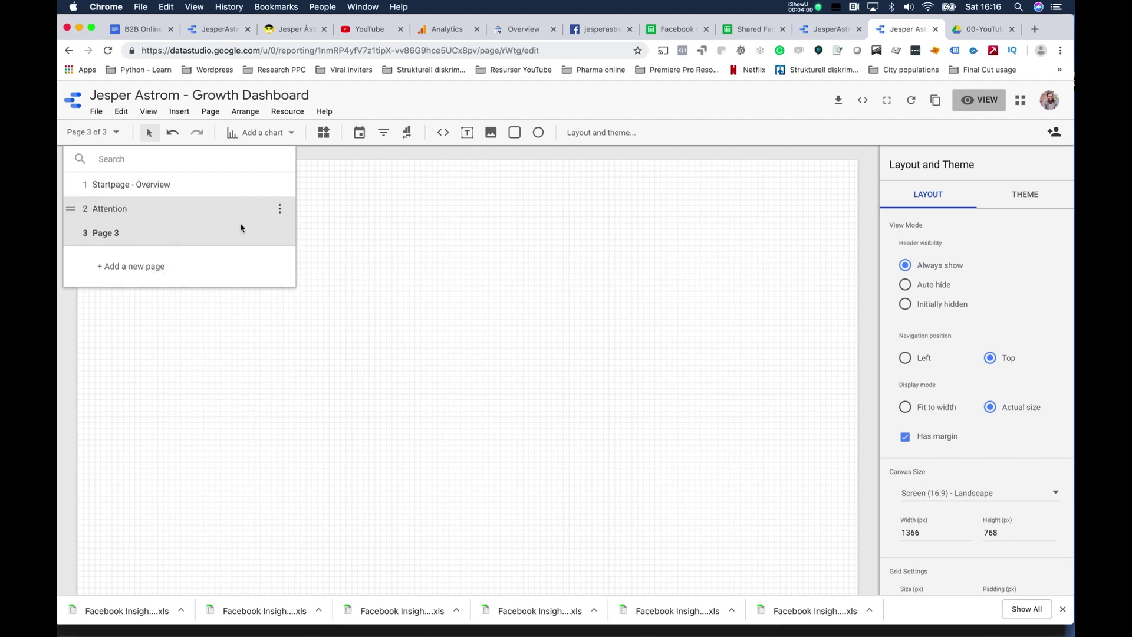
{"action": "left_click", "coordinate": [280, 234]}
{"action": "left_click", "coordinate": [288, 238]}
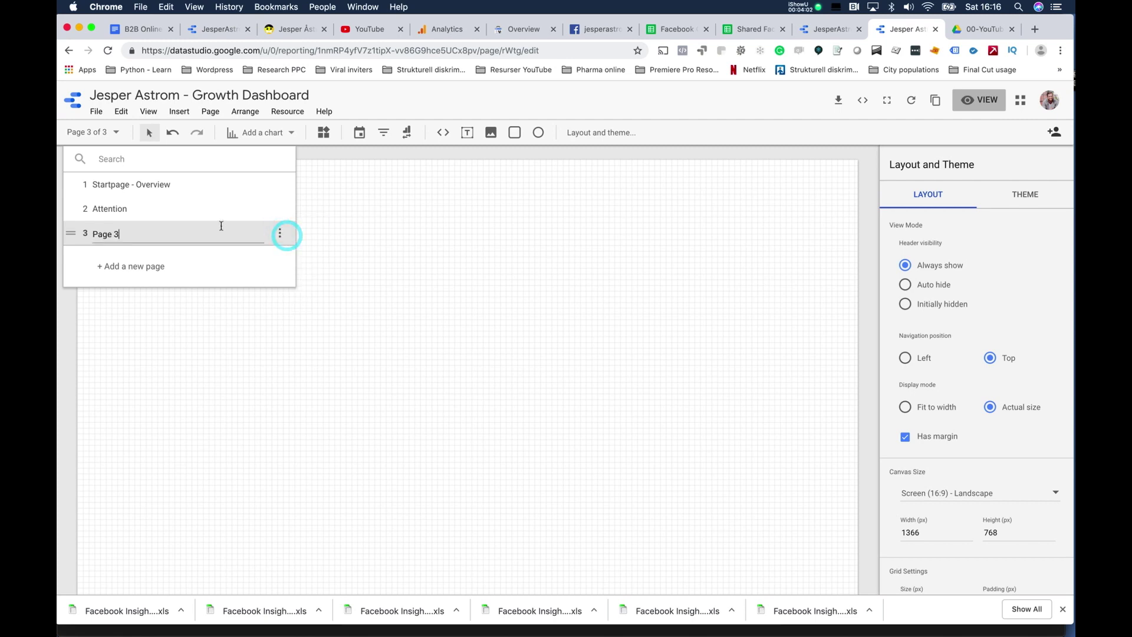
{"action": "type", "text": "Acquisition"}
{"action": "key", "text": "Return"}
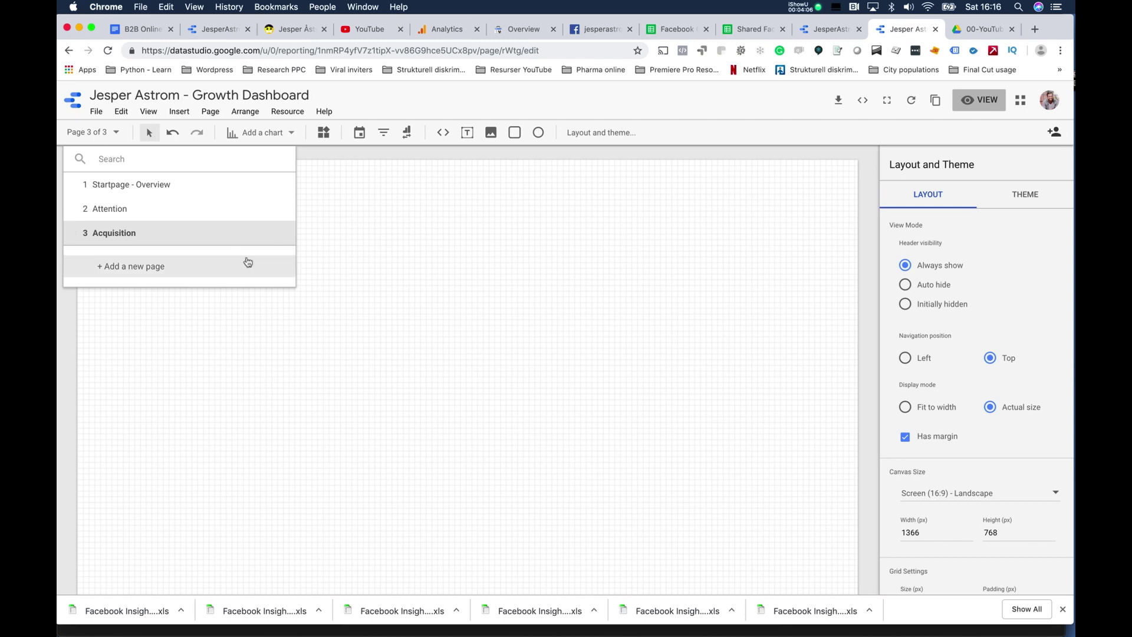
{"action": "left_click", "coordinate": [442, 265]}
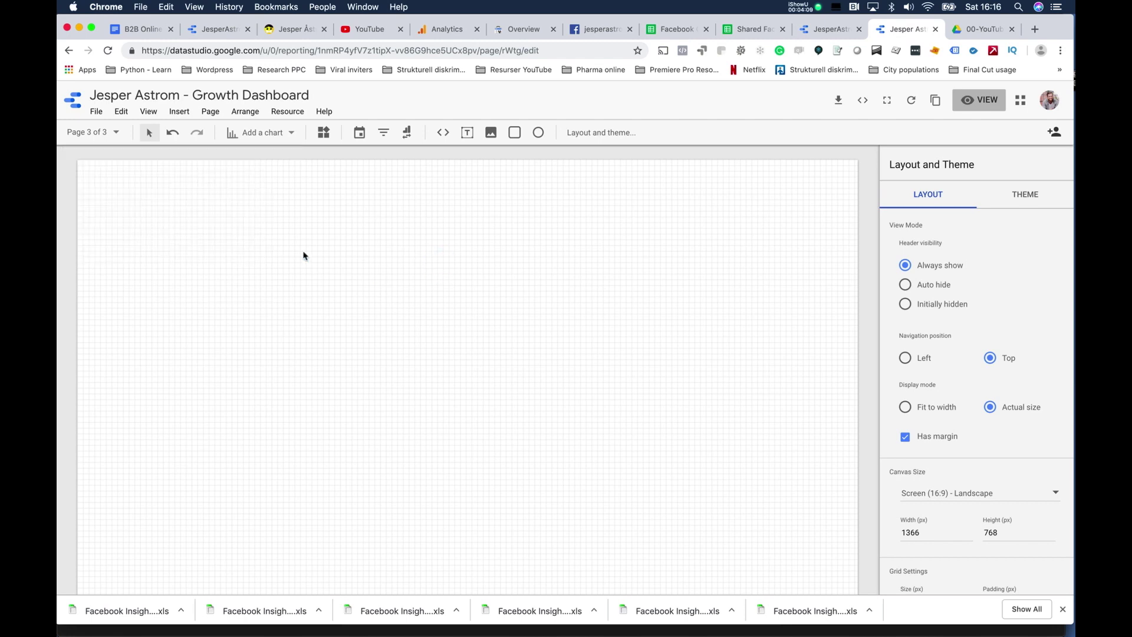
Switch to the finished JesperAstrom.com report and examine its Acquisition page, including the date range control.
{"action": "left_click", "coordinate": [826, 29]}
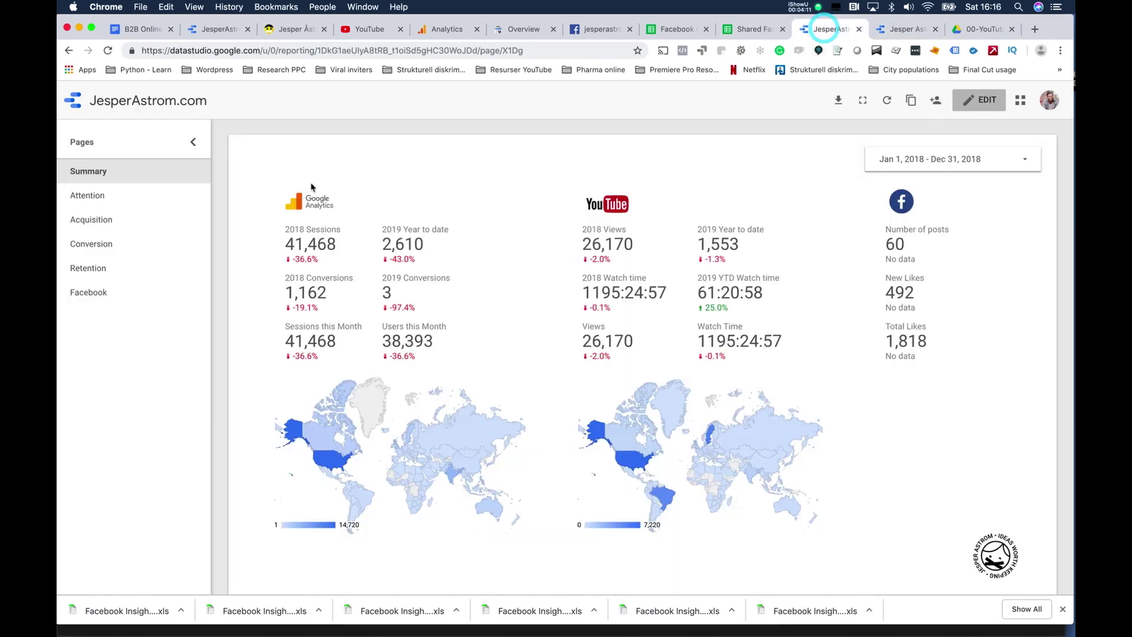
{"action": "left_click", "coordinate": [147, 221]}
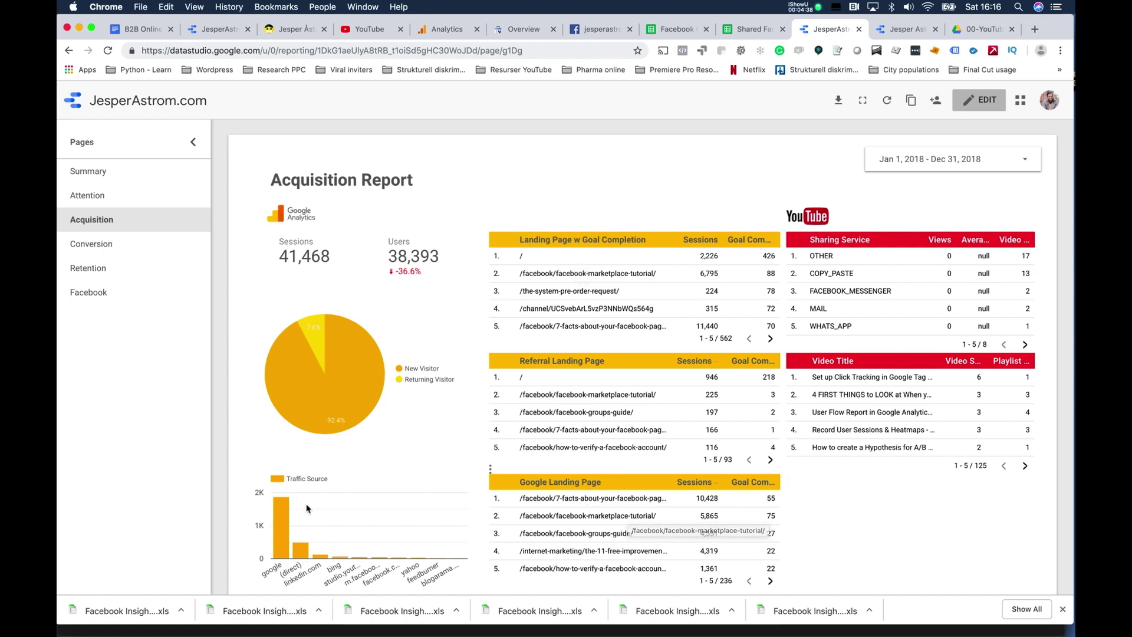
{"action": "scroll", "coordinate": [367, 499], "scroll_direction": "down", "scroll_amount": 1}
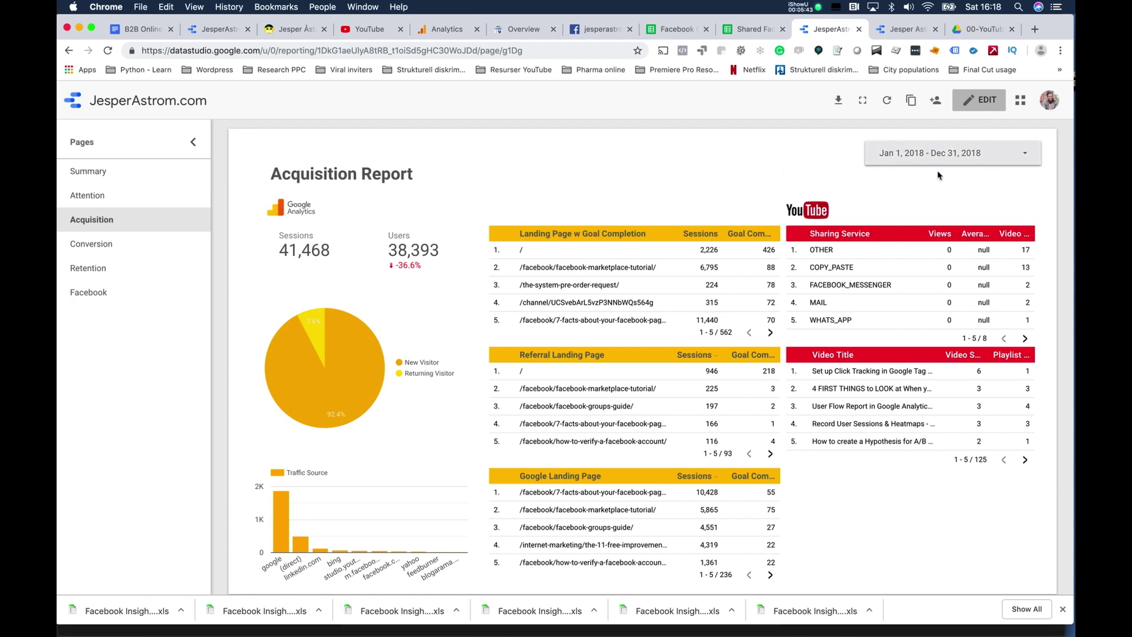
{"action": "left_click", "coordinate": [965, 161]}
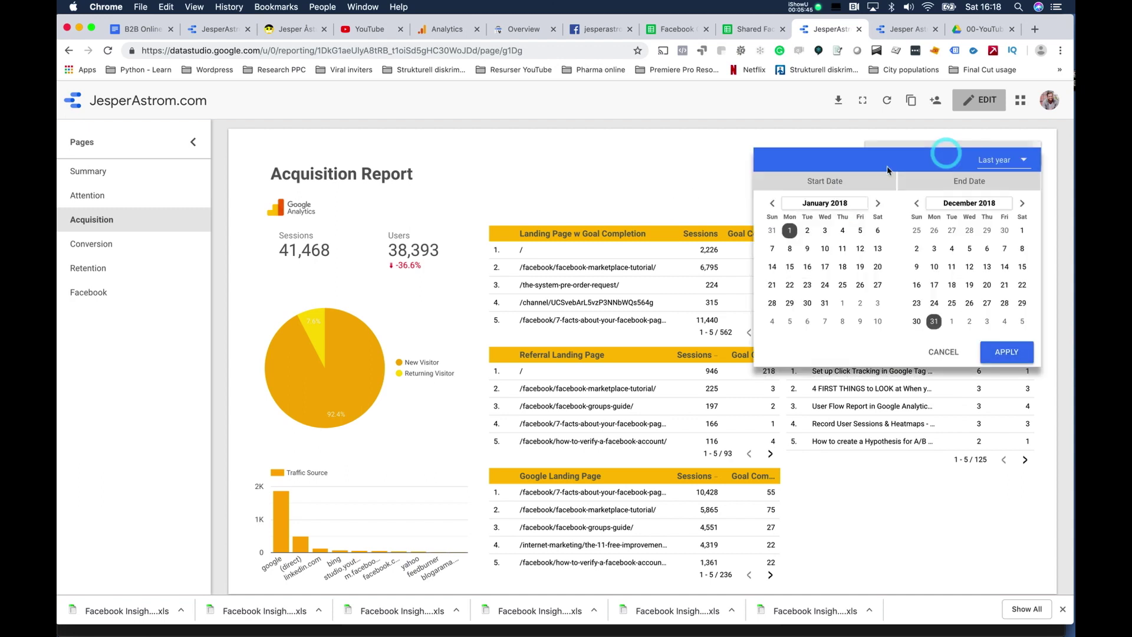
{"action": "left_click", "coordinate": [736, 142]}
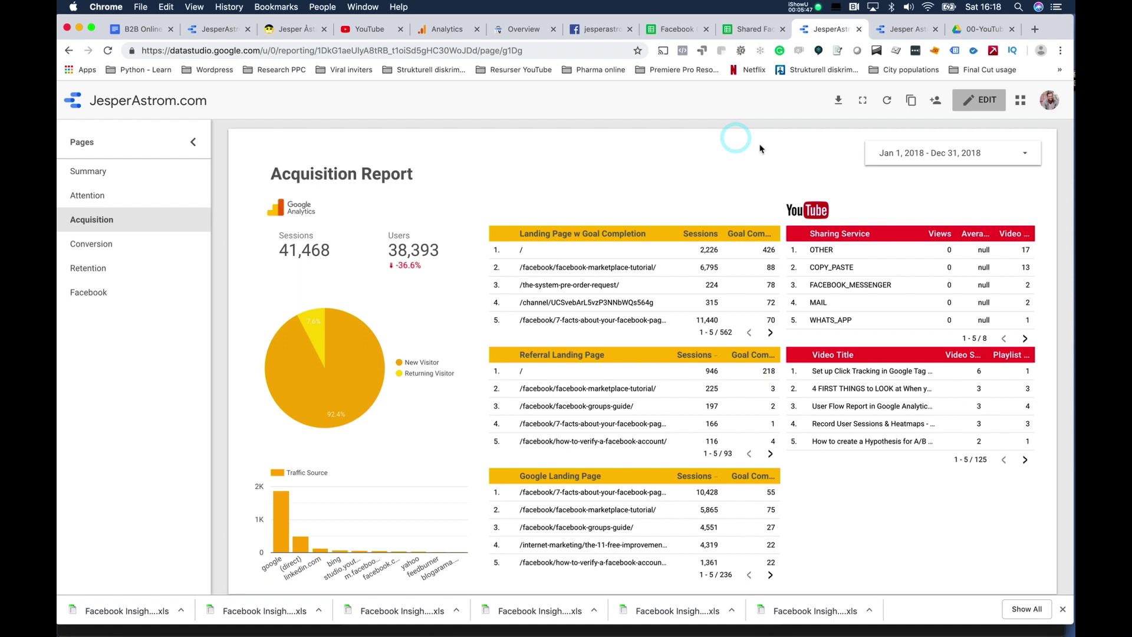
Back in the Growth Dashboard report, add a date range control to the Acquisition page and fit it into the canvas's upper-right corner.
{"action": "left_click", "coordinate": [896, 34]}
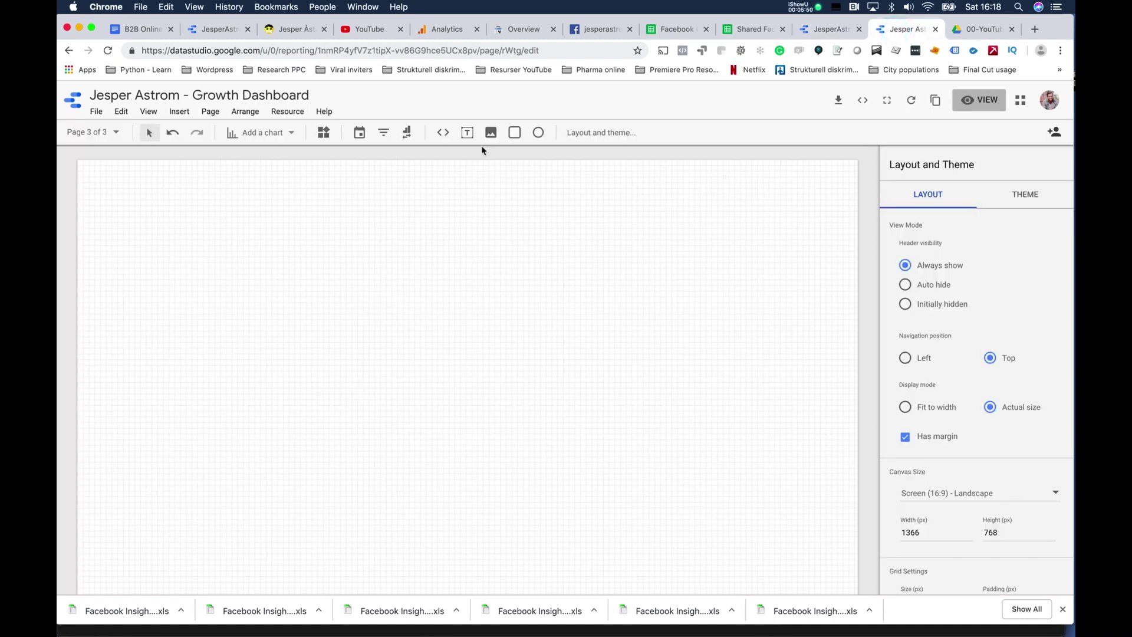
{"action": "left_click", "coordinate": [359, 133]}
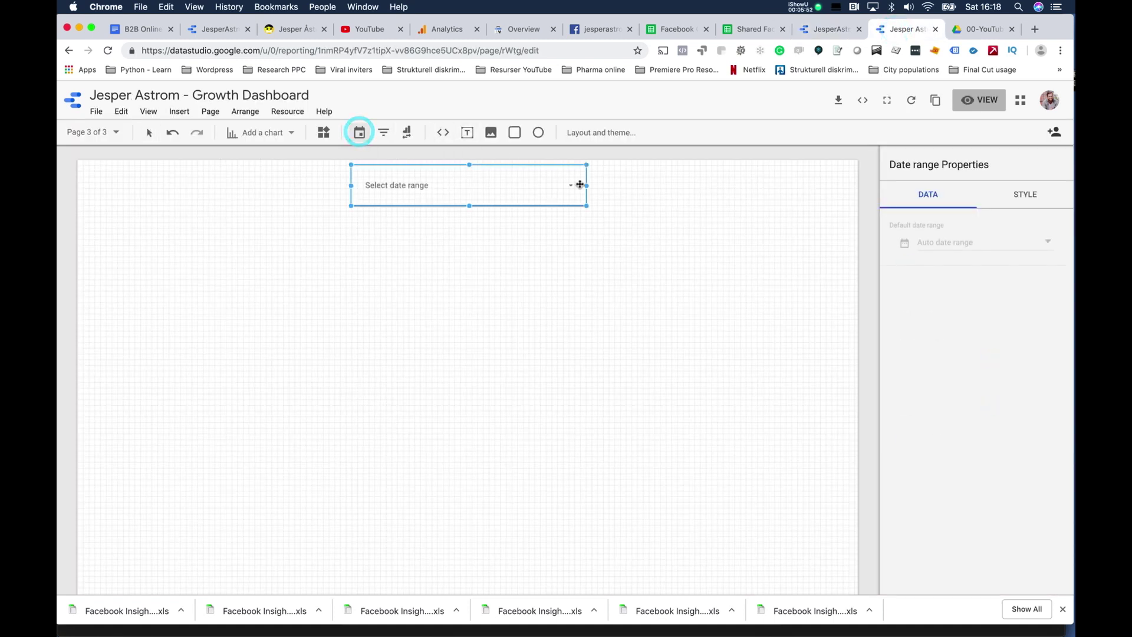
{"action": "left_click_drag", "start_coordinate": [548, 189], "coordinate": [782, 201]}
{"action": "left_click_drag", "start_coordinate": [613, 188], "coordinate": [689, 182]}
Set the date range control's default date range to Last year.
{"action": "left_click", "coordinate": [961, 245]}
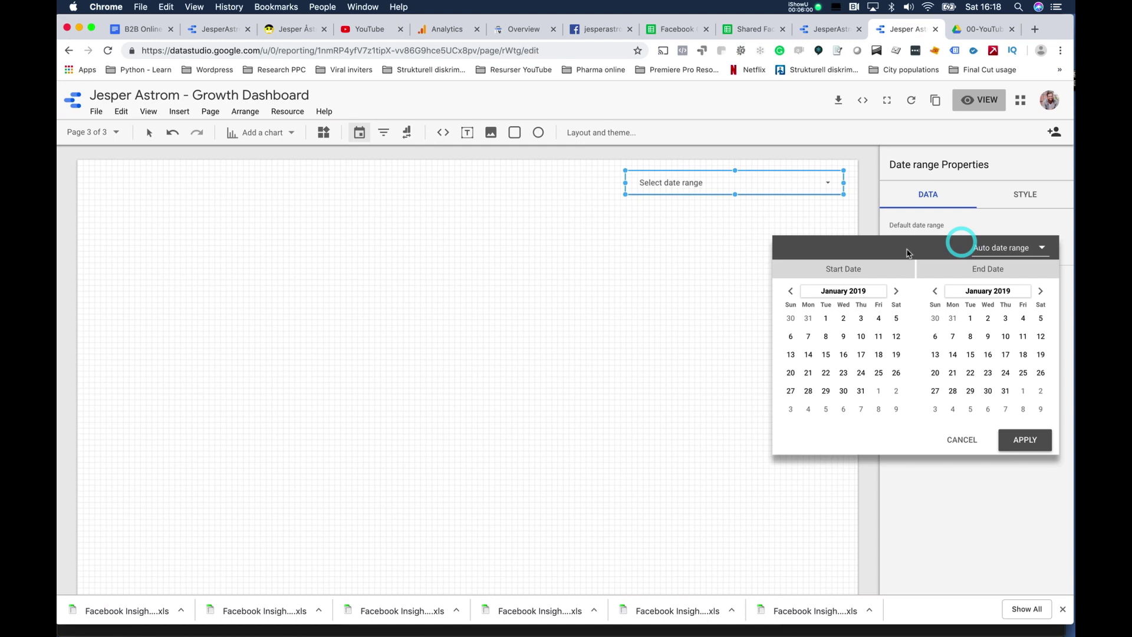
{"action": "left_click", "coordinate": [1002, 248]}
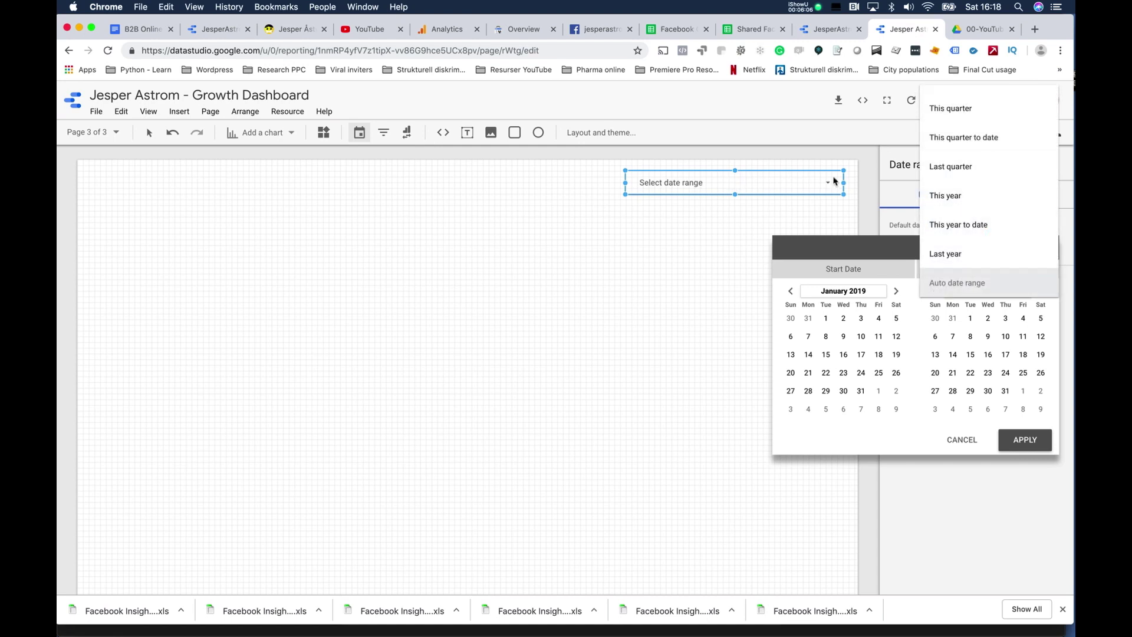
{"action": "left_click", "coordinate": [995, 254]}
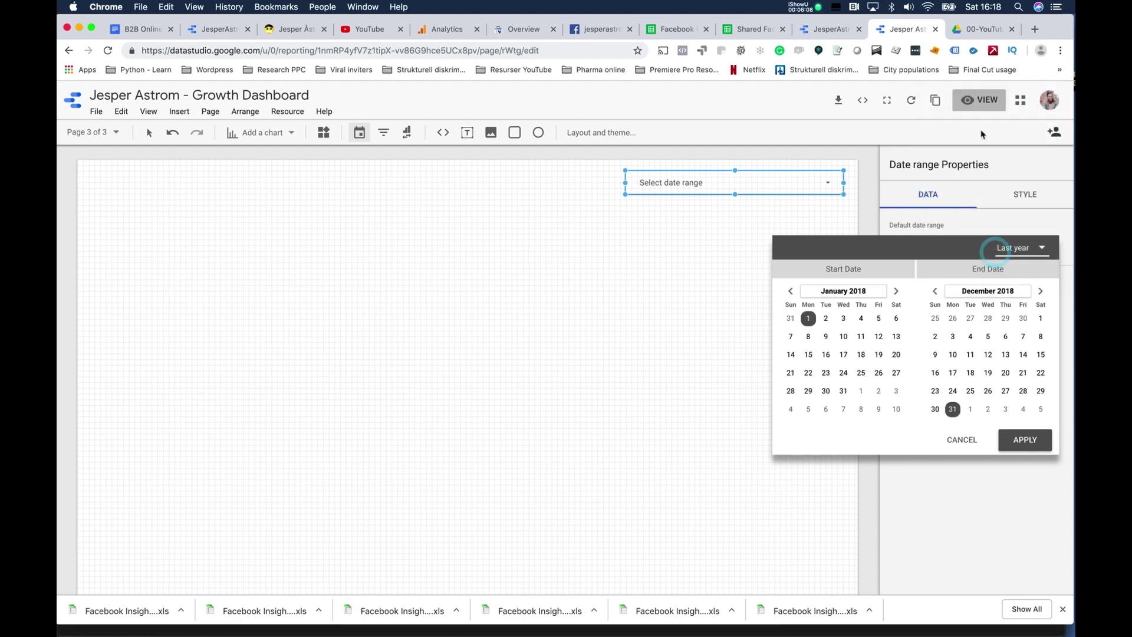
{"action": "left_click", "coordinate": [1026, 447]}
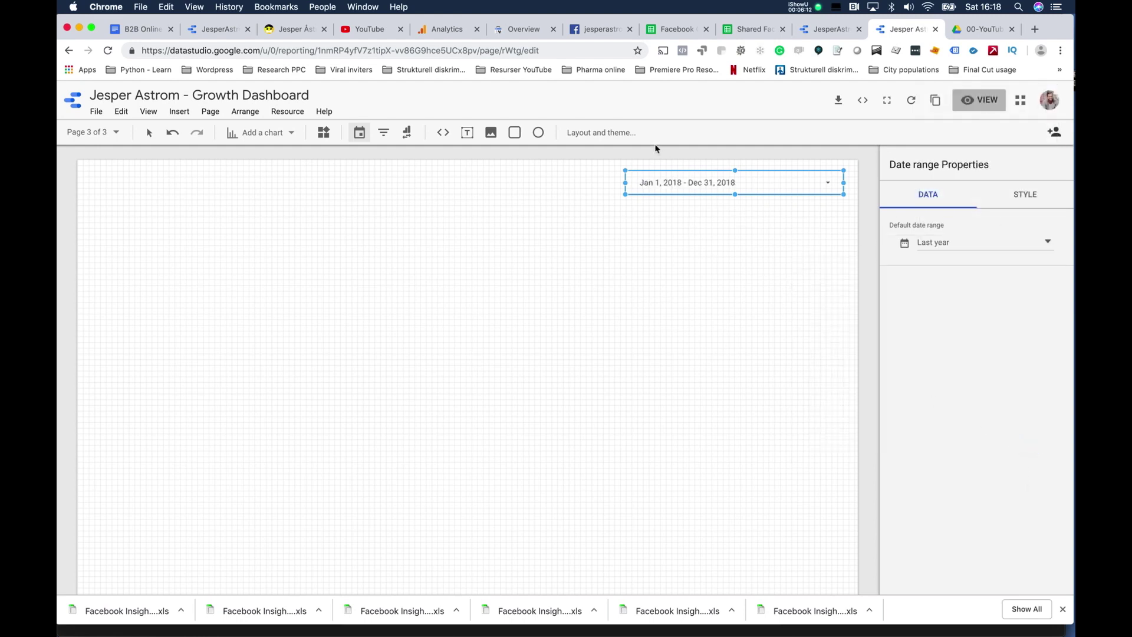
Preview the page in view mode, inspect the date range control's calendar and return to editing.
{"action": "left_click", "coordinate": [967, 106]}
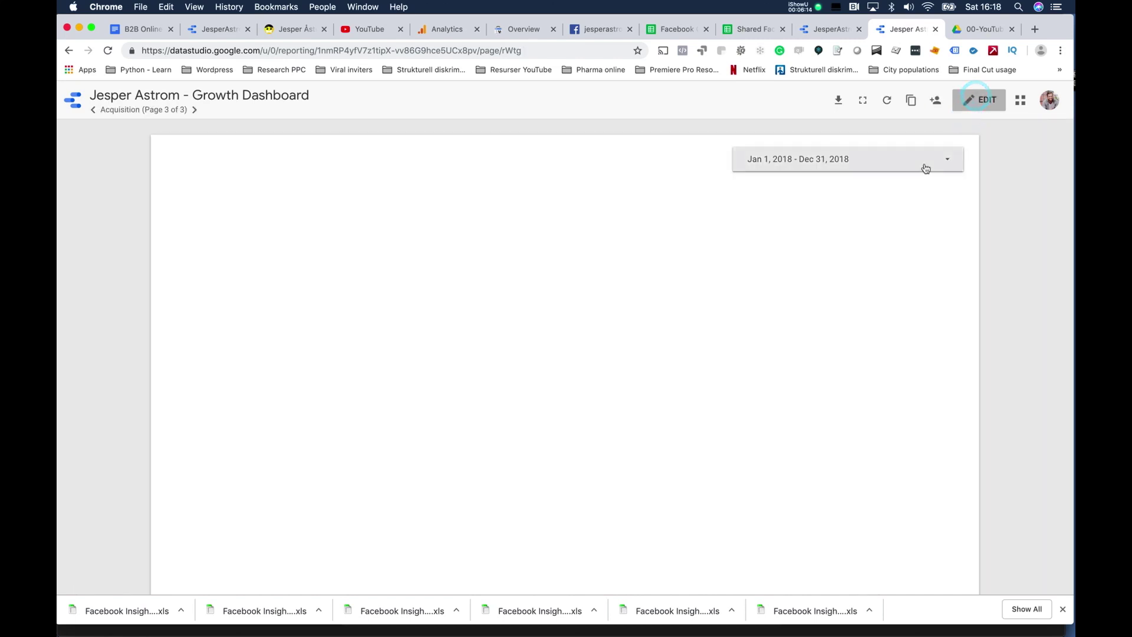
{"action": "left_click", "coordinate": [907, 155]}
{"action": "left_click", "coordinate": [1001, 232]}
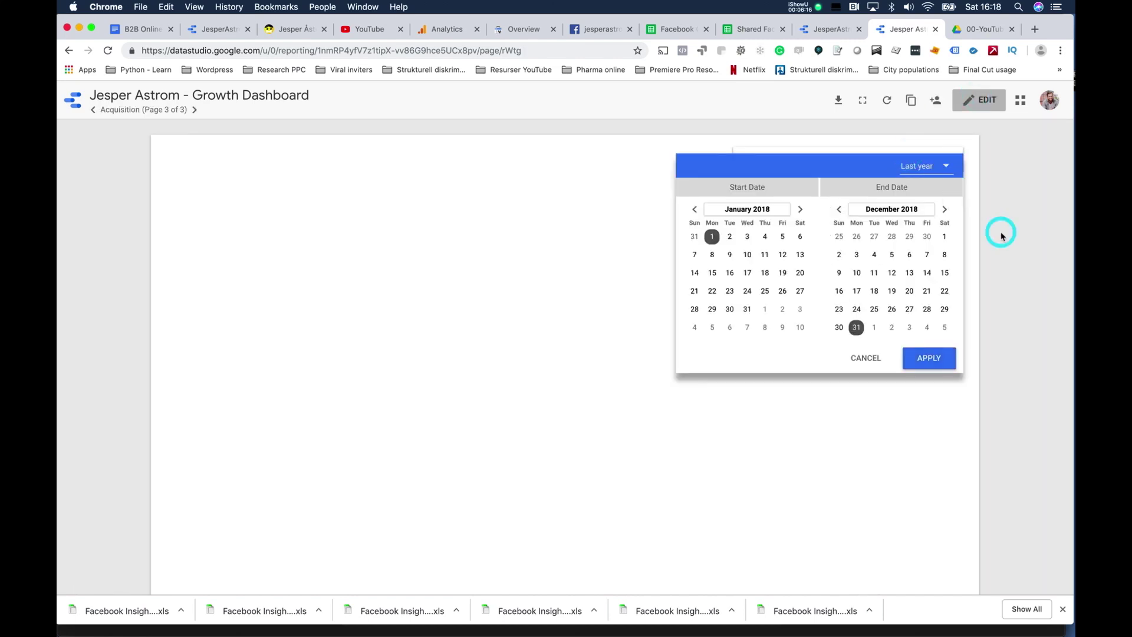
{"action": "key", "text": "Return"}
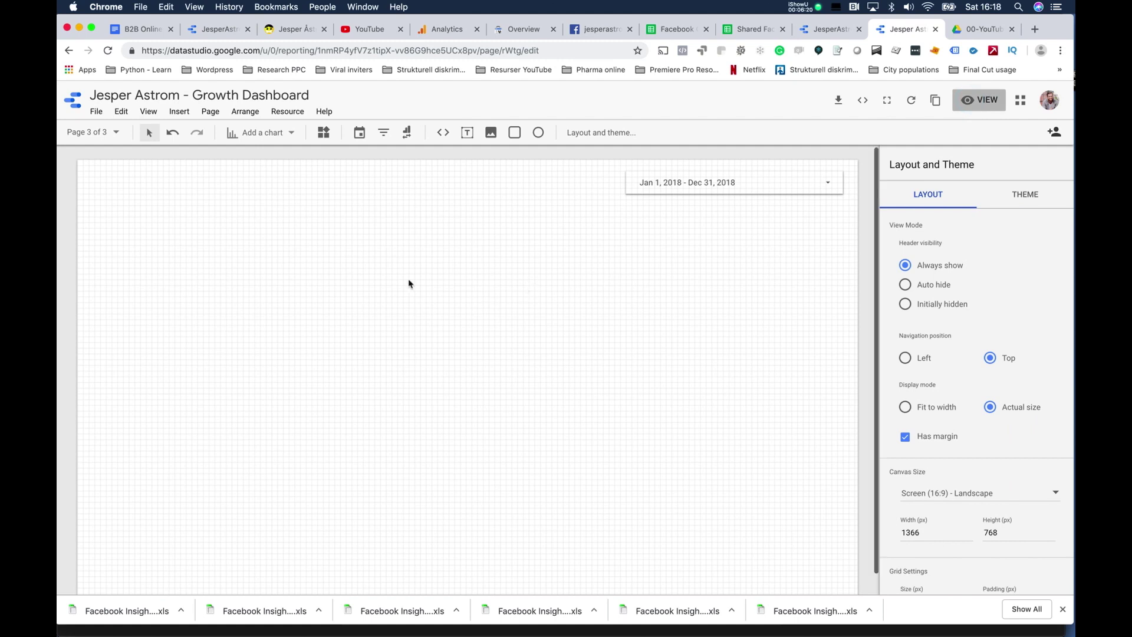
Check the finished report, add a Sessions scorecard to the dashboard, and shrink and place it near the canvas's upper-left corner.
{"action": "left_click", "coordinate": [846, 24]}
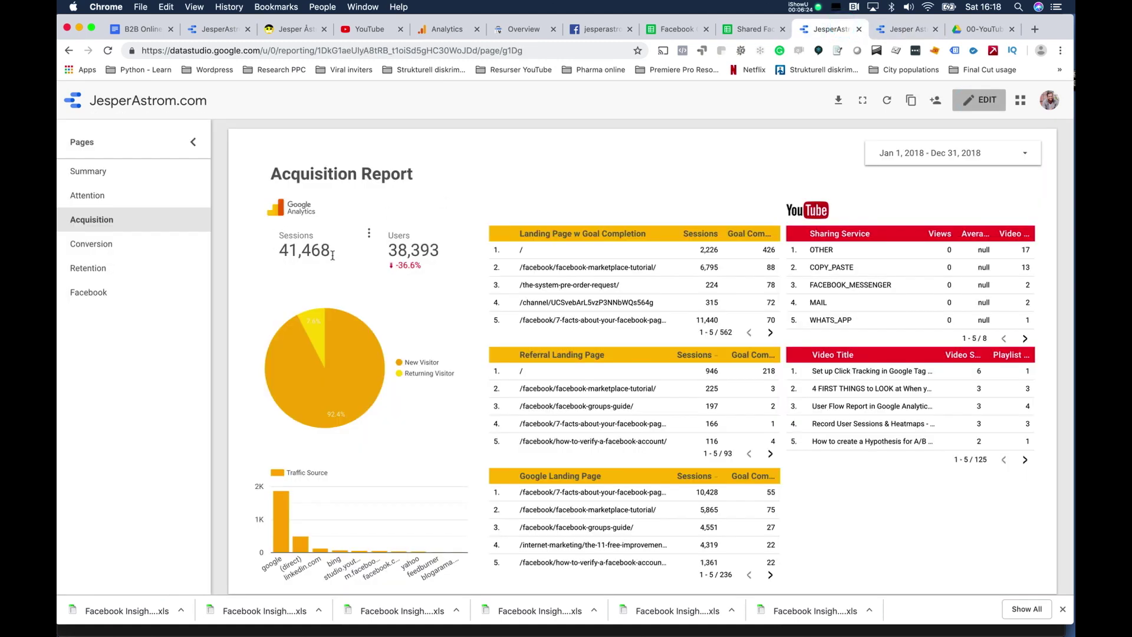
{"action": "left_click", "coordinate": [896, 29]}
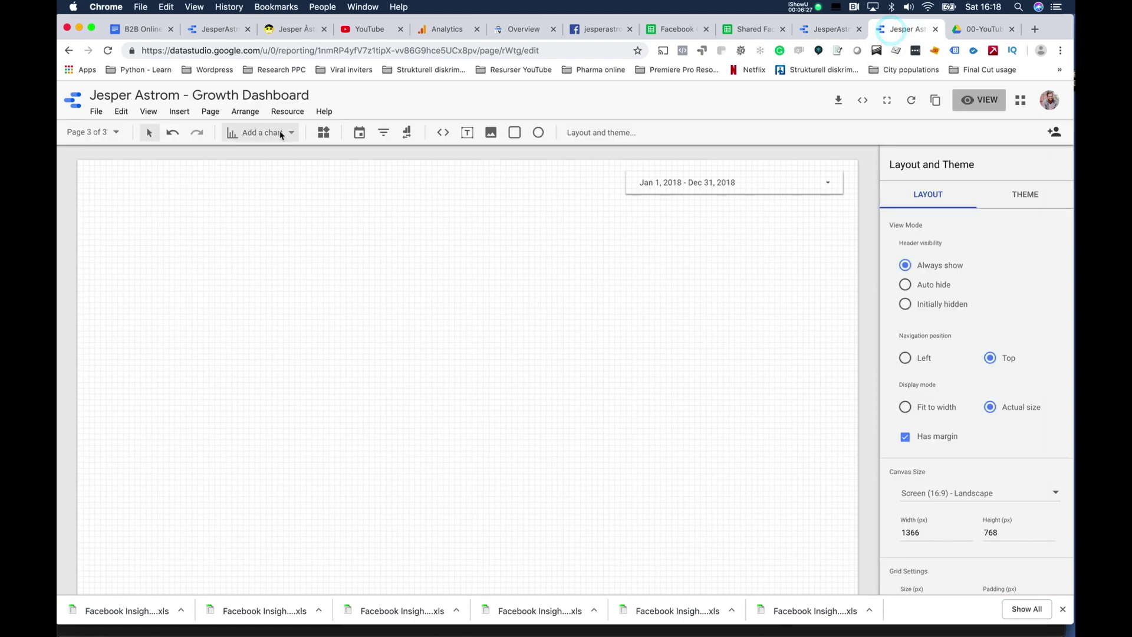
{"action": "left_click", "coordinate": [251, 131]}
{"action": "left_click", "coordinate": [240, 215]}
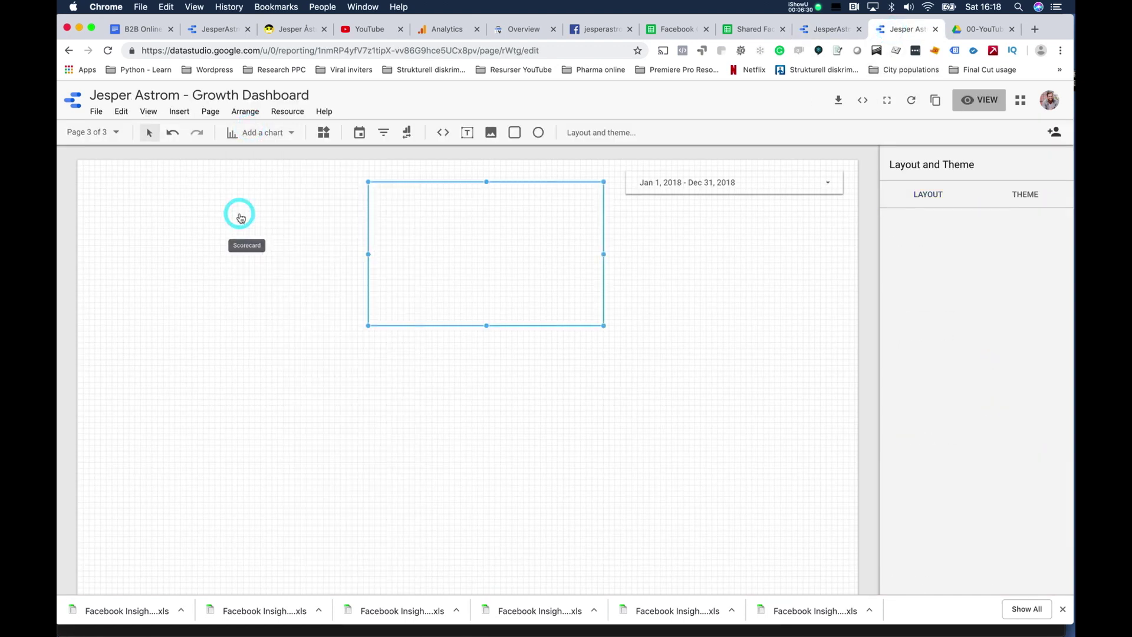
{"action": "left_click", "coordinate": [527, 255]}
{"action": "left_click_drag", "start_coordinate": [603, 254], "coordinate": [448, 253]}
{"action": "left_click_drag", "start_coordinate": [408, 325], "coordinate": [176, 218]}
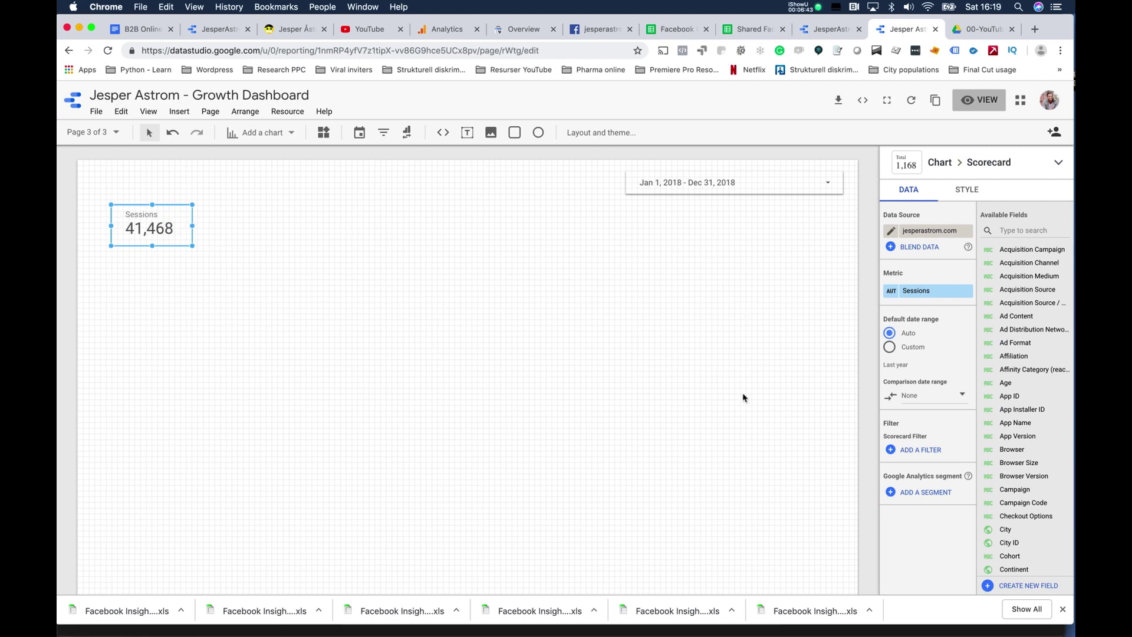
Look at Google Analytics and the finished report's Acquisition scorecards for reference, and return to the Growth Dashboard.
{"action": "left_click", "coordinate": [442, 30]}
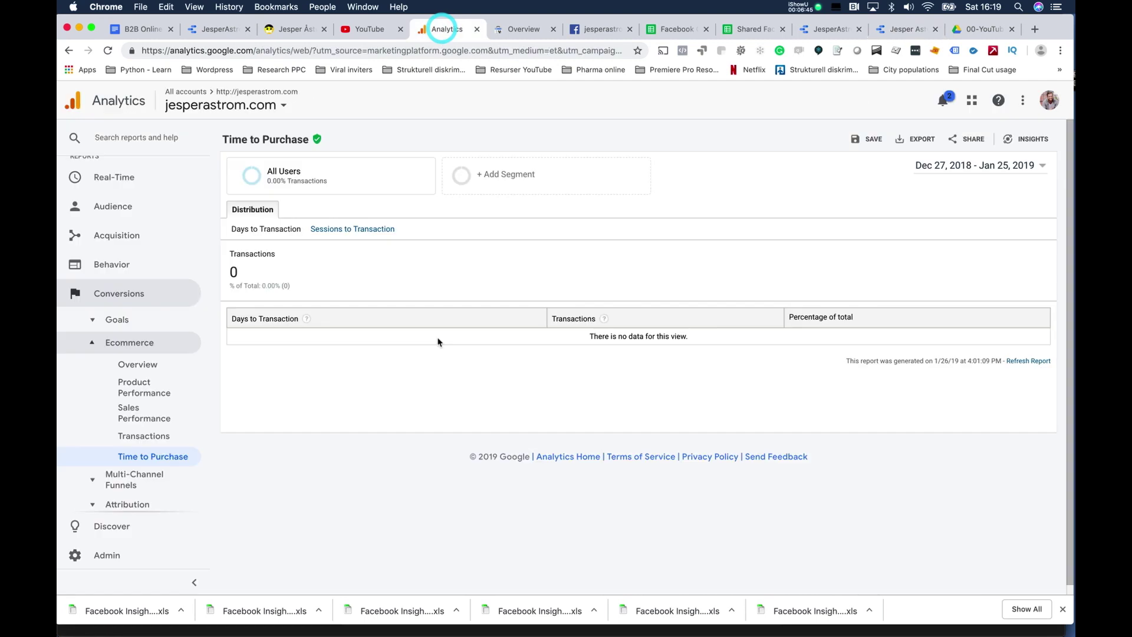
{"action": "left_click", "coordinate": [823, 30]}
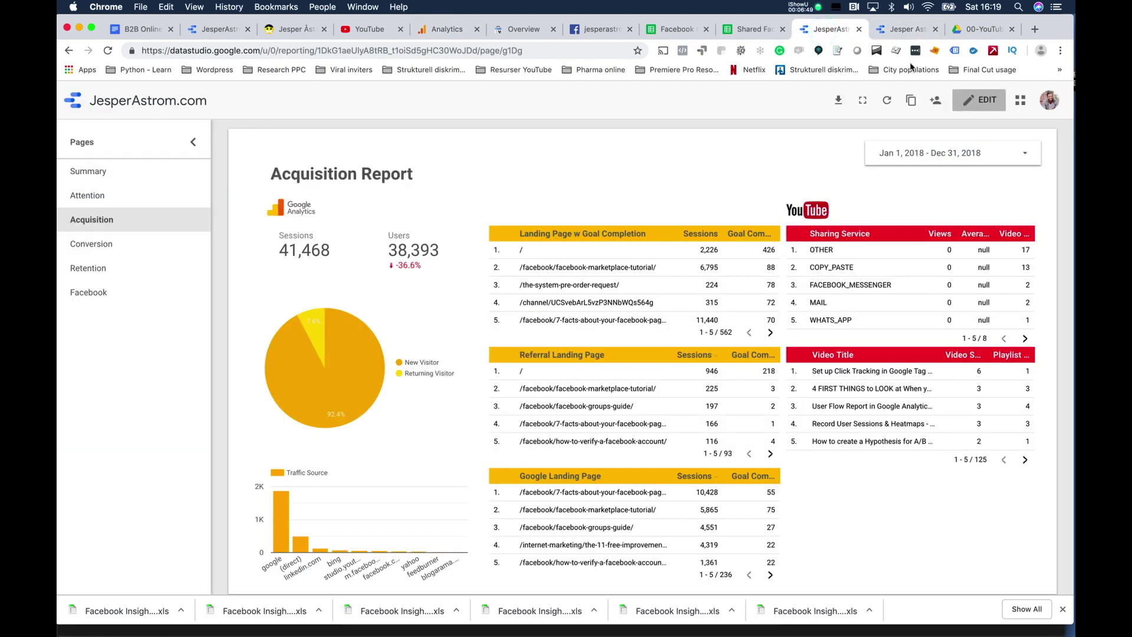
{"action": "left_click", "coordinate": [902, 29]}
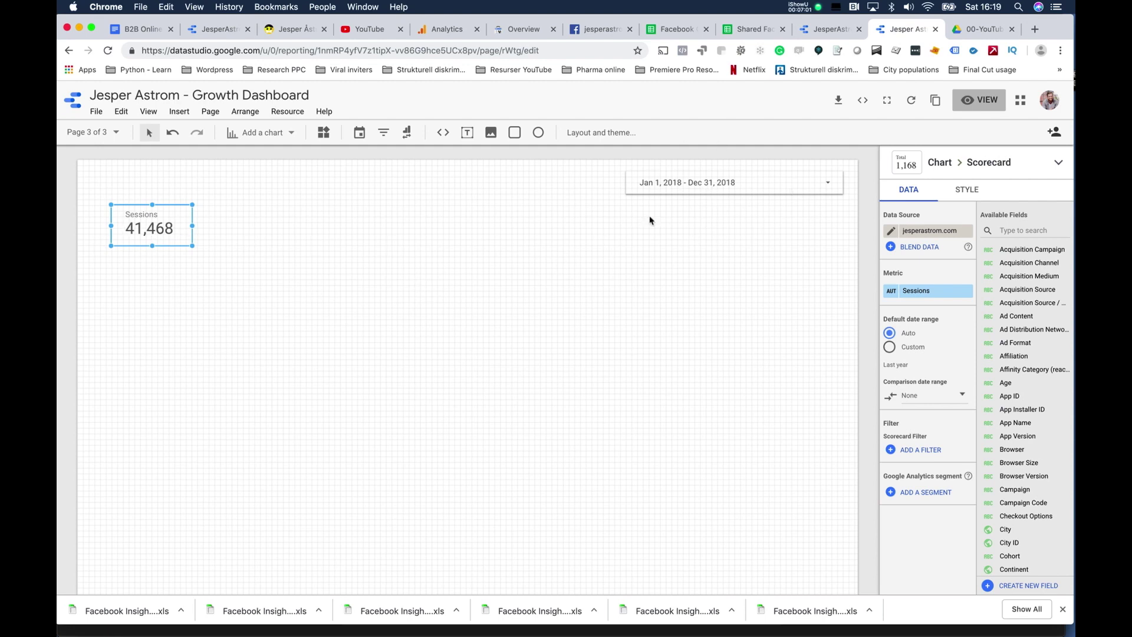
Set the Sessions scorecard's comparison date range to Previous period, make the scorecard slightly taller and deselect it.
{"action": "left_click", "coordinate": [929, 395]}
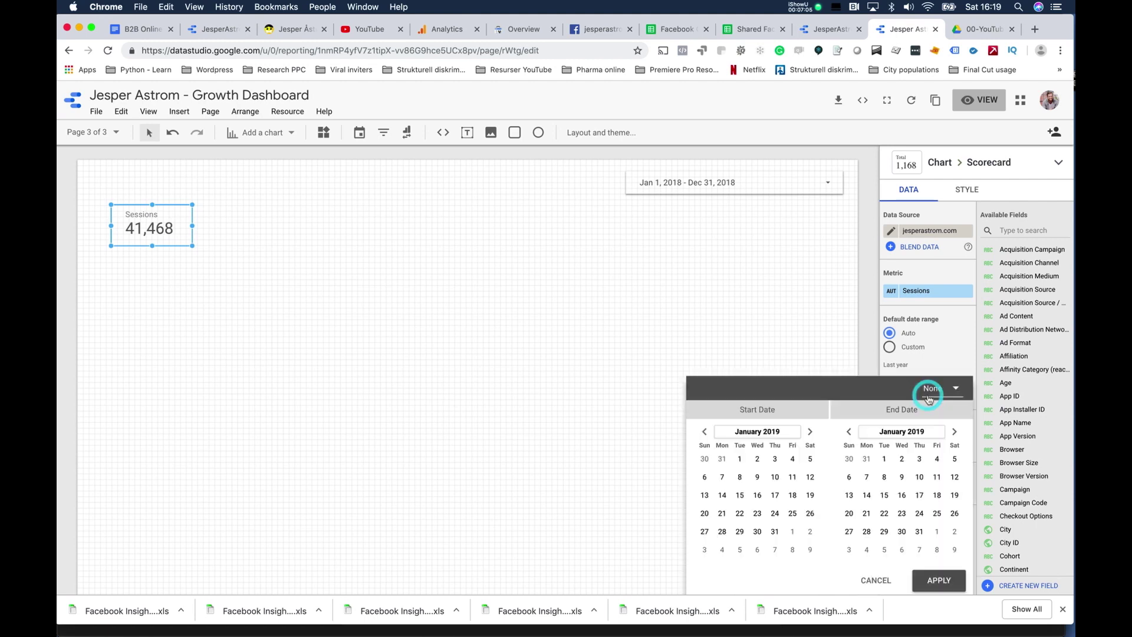
{"action": "left_click", "coordinate": [931, 394]}
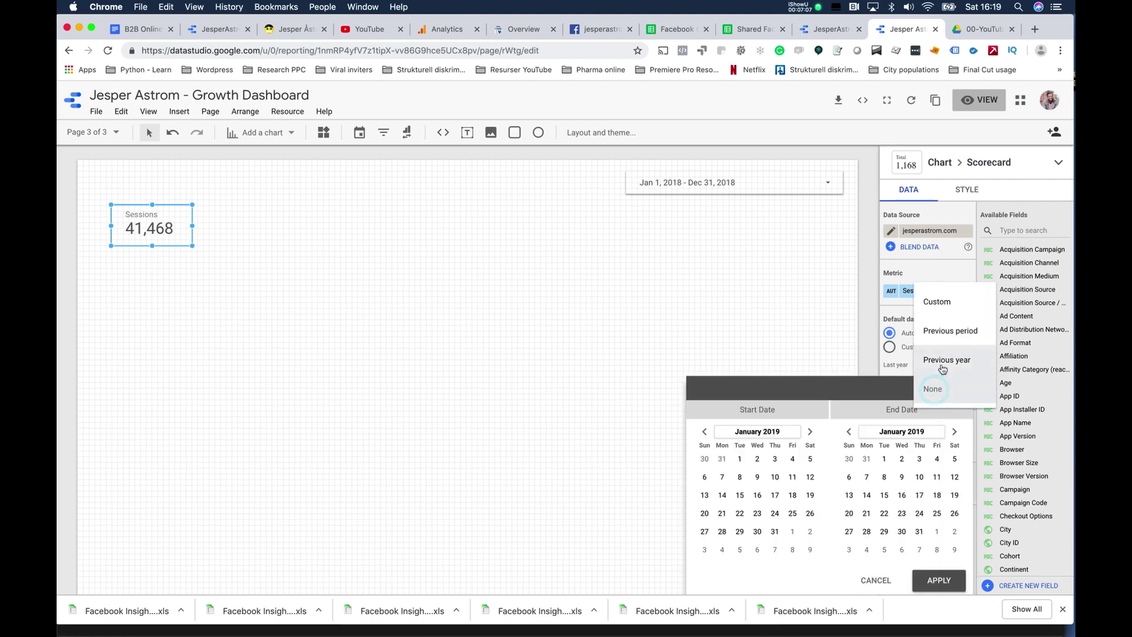
{"action": "left_click", "coordinate": [946, 330]}
{"action": "left_click", "coordinate": [936, 581]}
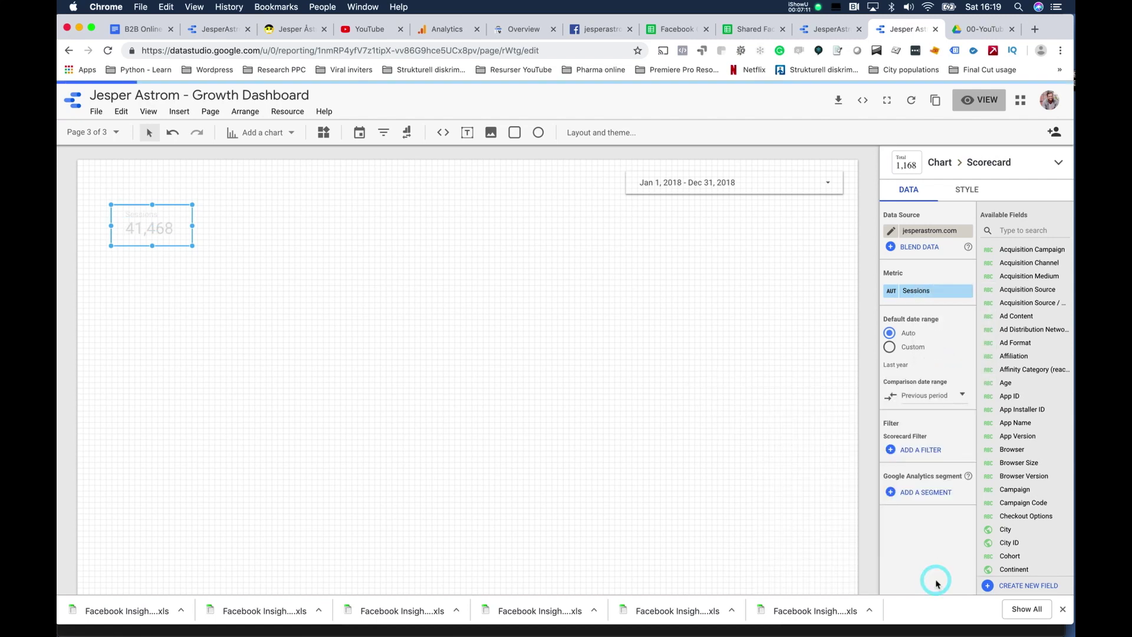
{"action": "left_click_drag", "start_coordinate": [152, 246], "coordinate": [152, 251]}
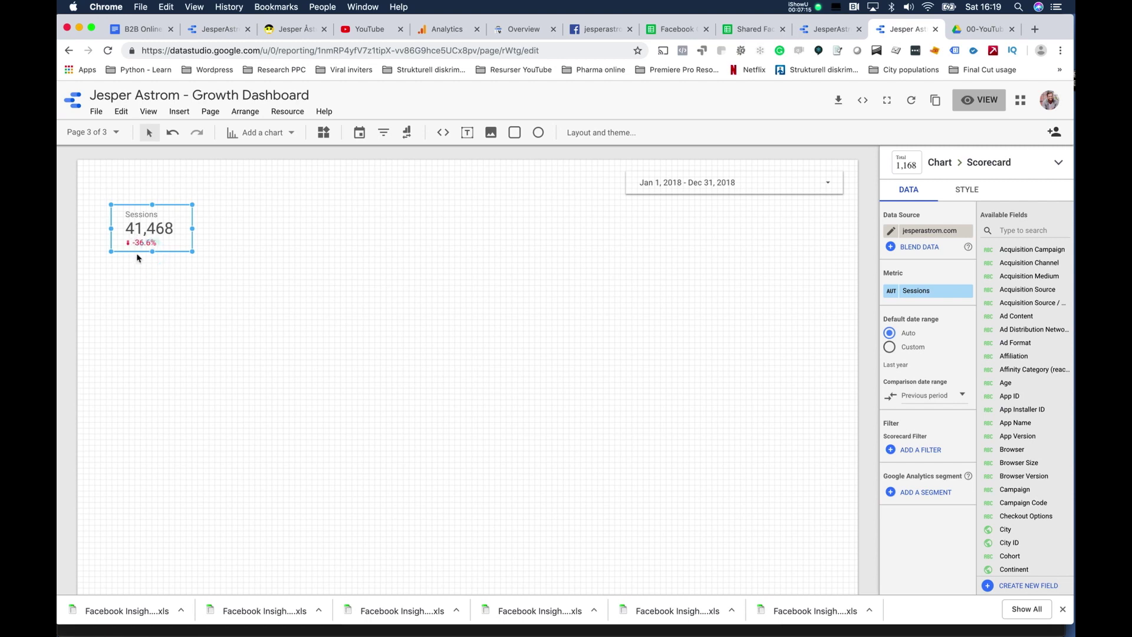
{"action": "left_click", "coordinate": [263, 306]}
Test the date range control in view mode with Dec 1, 2018 - Dec 31, 2018 and return to editing.
{"action": "left_click", "coordinate": [979, 99]}
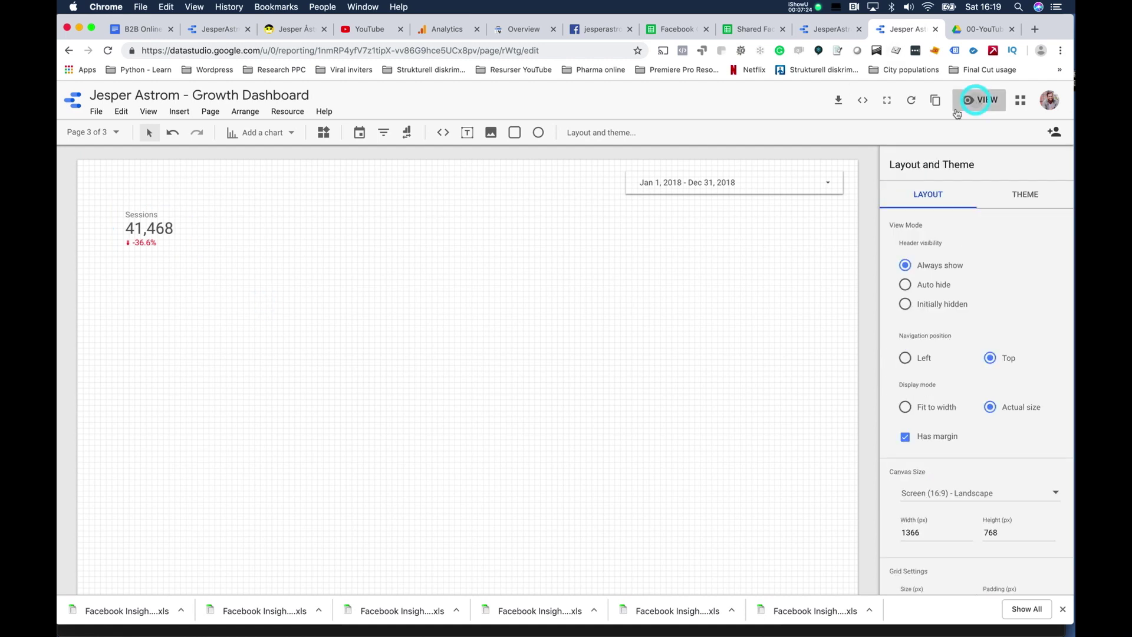
{"action": "left_click", "coordinate": [806, 161]}
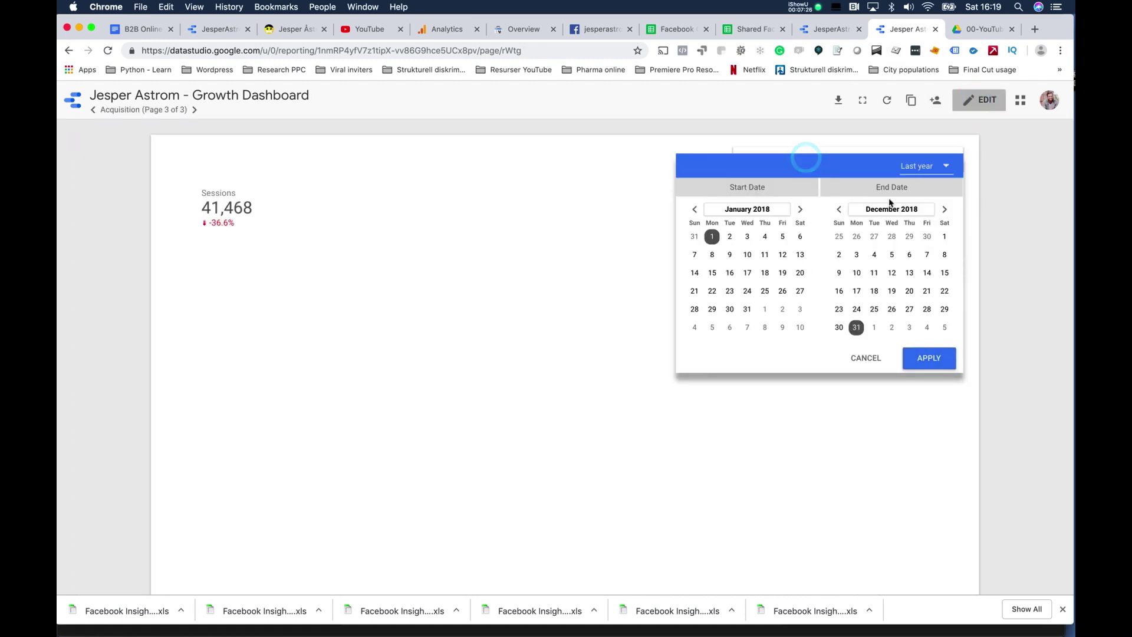
{"action": "left_click", "coordinate": [943, 238]}
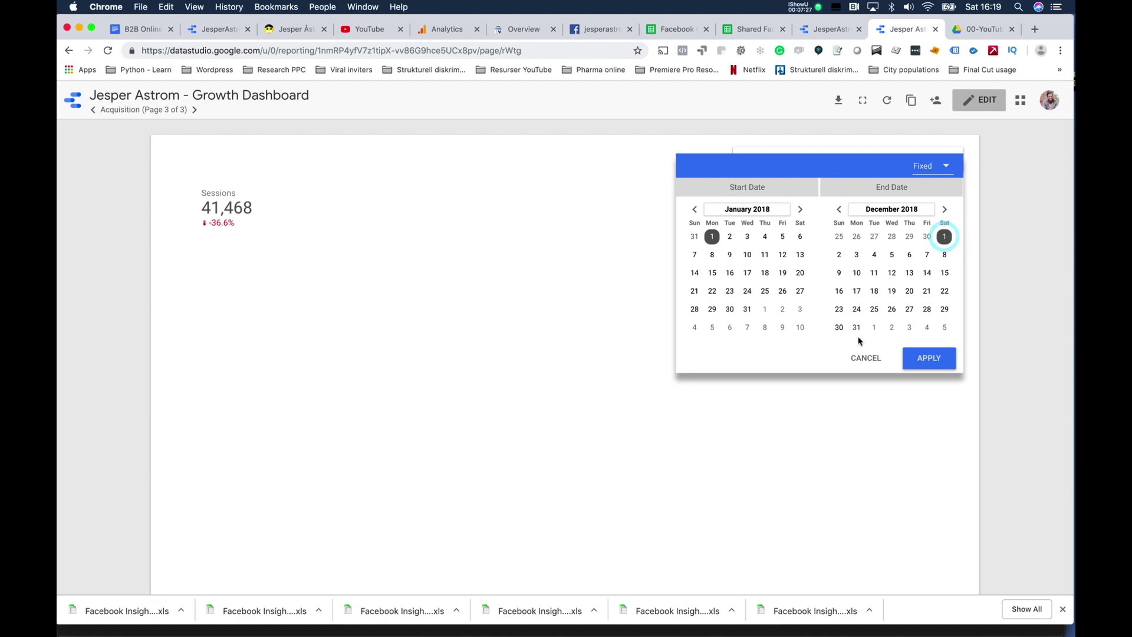
{"action": "left_click", "coordinate": [772, 210]}
{"action": "left_click", "coordinate": [782, 276]}
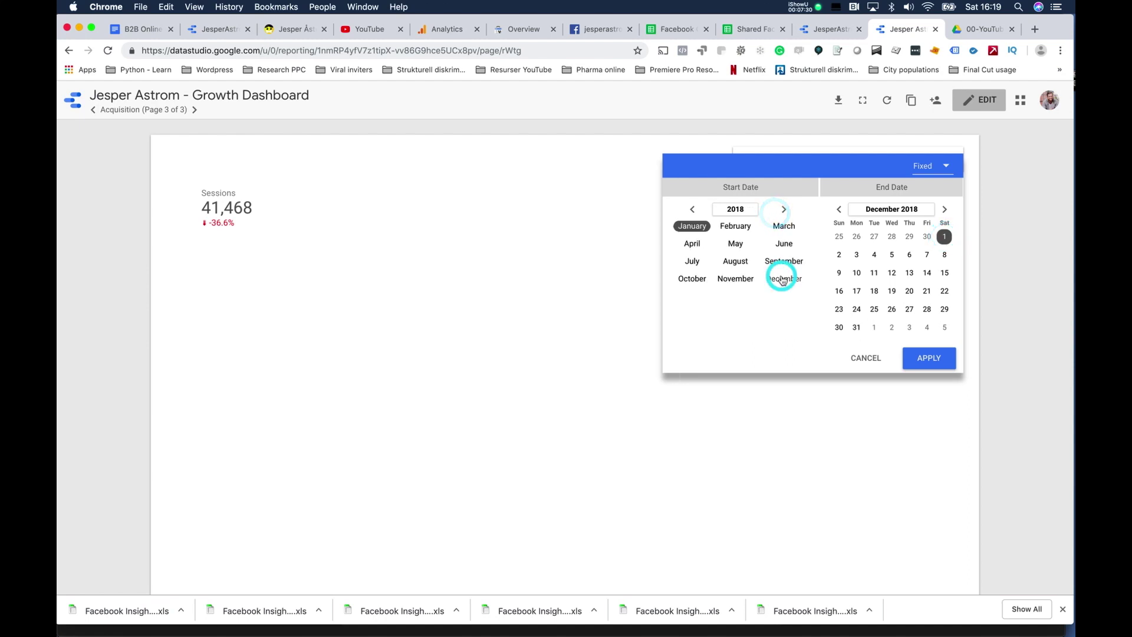
{"action": "left_click", "coordinate": [798, 236]}
{"action": "left_click", "coordinate": [857, 327]}
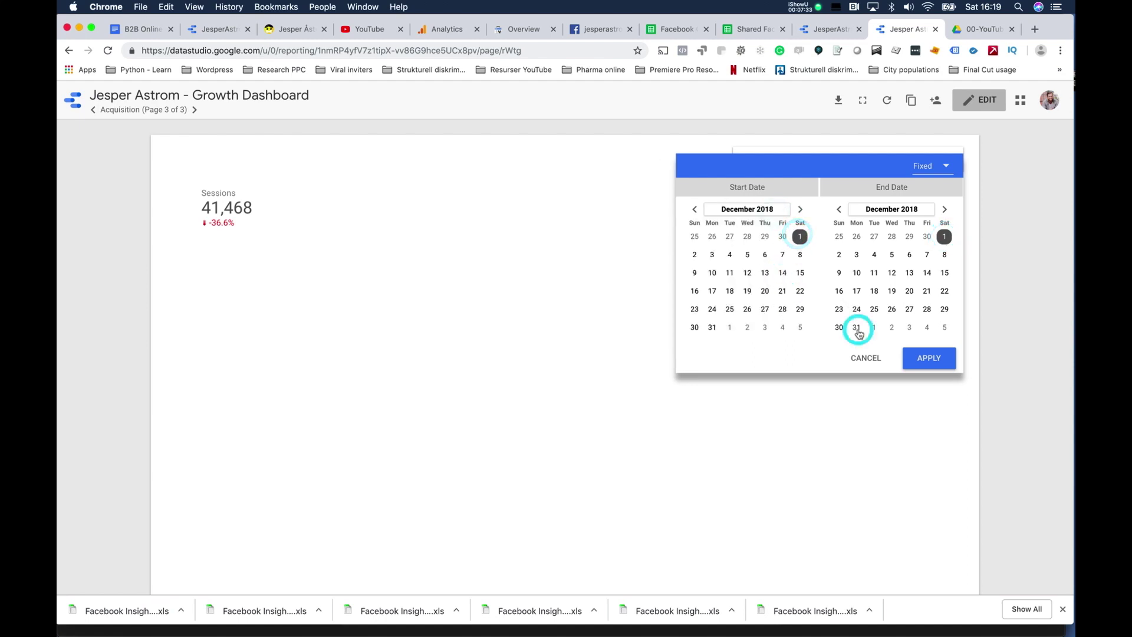
{"action": "left_click", "coordinate": [927, 361]}
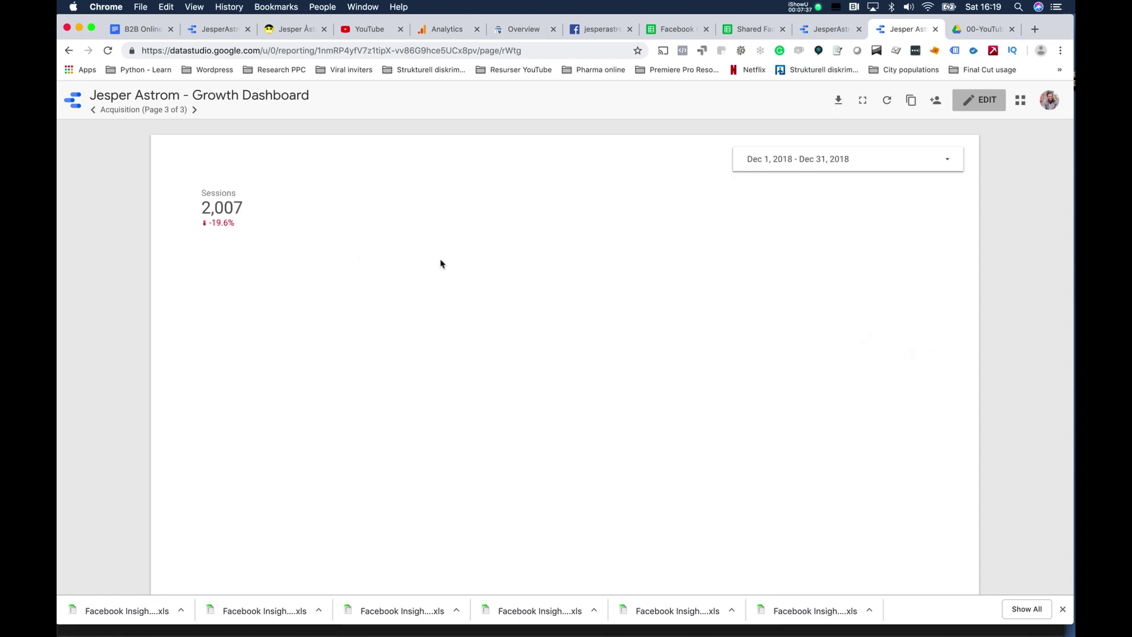
{"action": "left_click", "coordinate": [969, 105]}
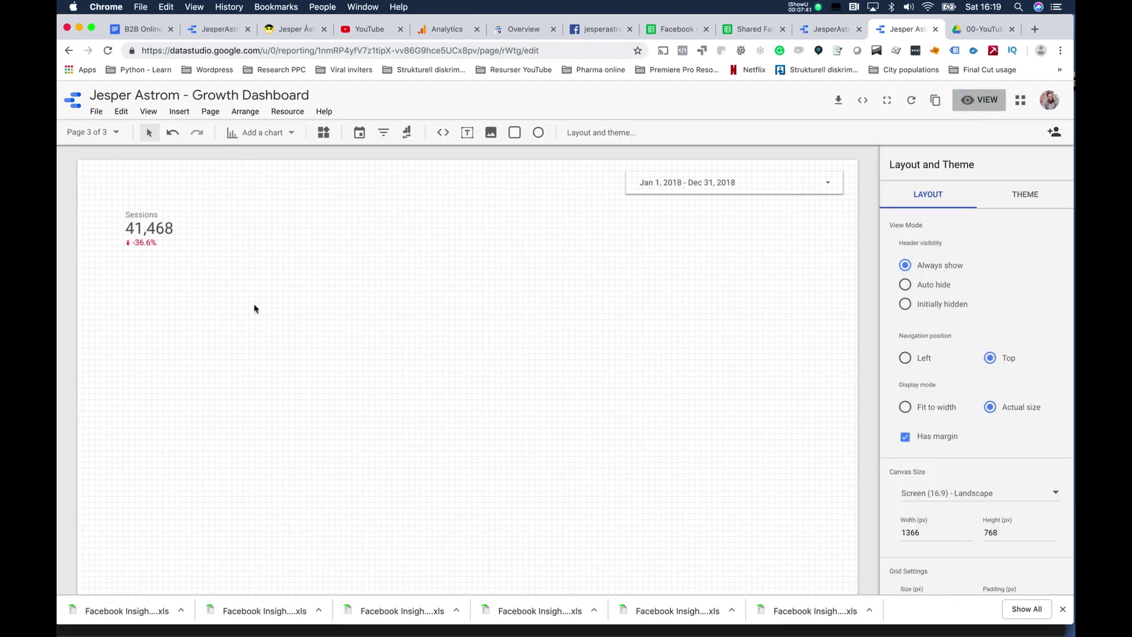
Add a plain table chart, check it against the finished report, position it beside the Sessions scorecard and widen it.
{"action": "left_click", "coordinate": [254, 133]}
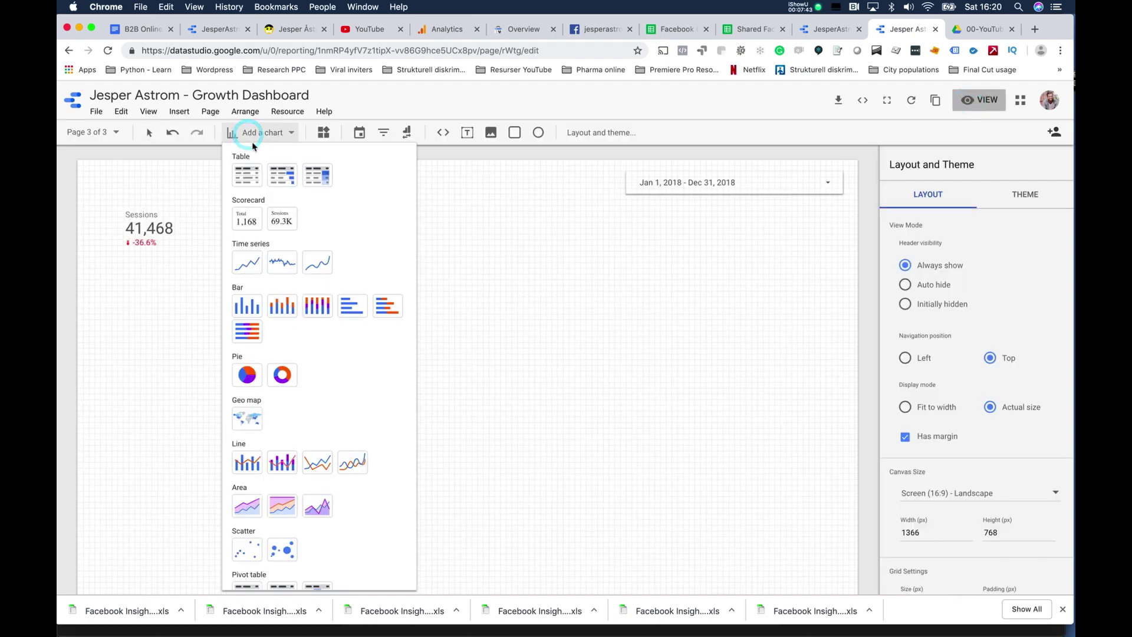
{"action": "left_click", "coordinate": [244, 180]}
{"action": "left_click", "coordinate": [828, 31]}
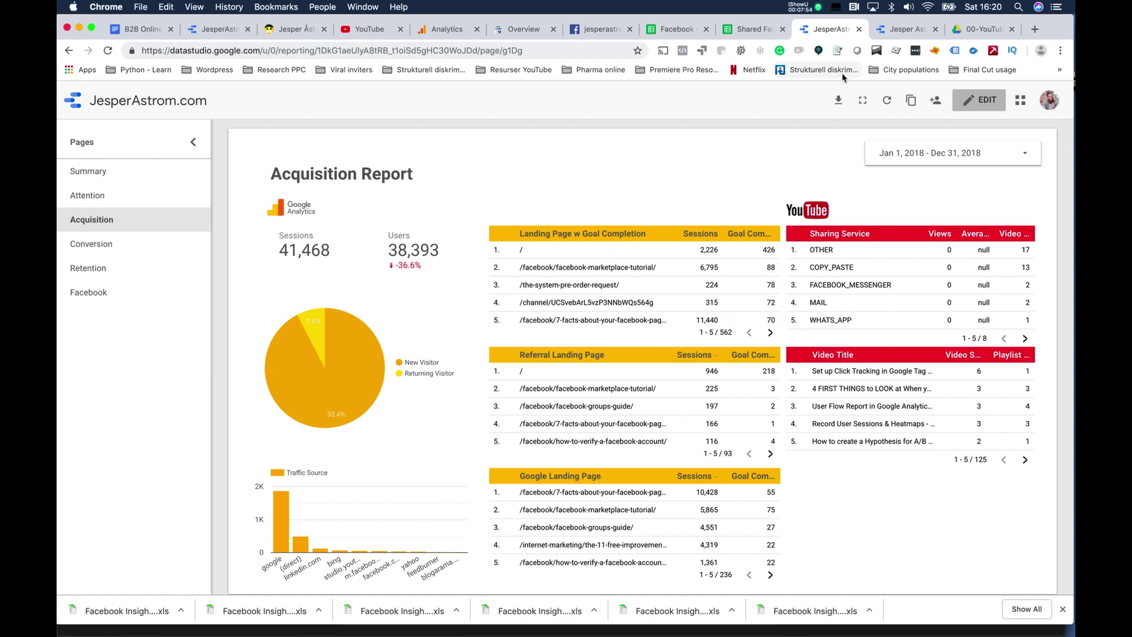
{"action": "left_click", "coordinate": [904, 30]}
{"action": "left_click_drag", "start_coordinate": [483, 223], "coordinate": [375, 228]}
{"action": "left_click_drag", "start_coordinate": [512, 277], "coordinate": [574, 277]}
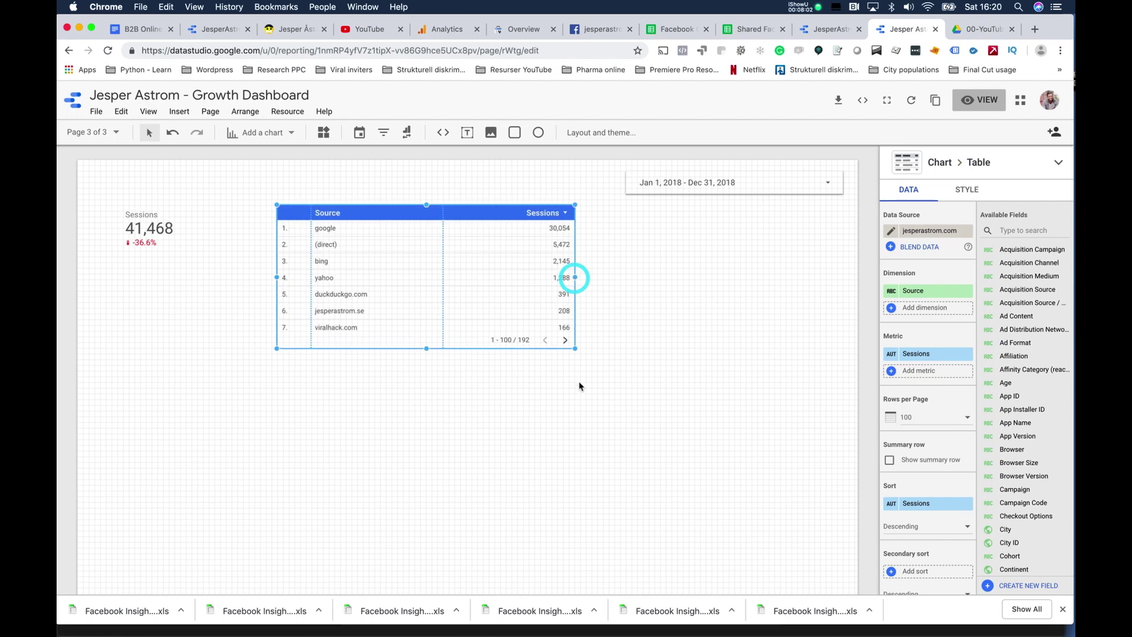
Replace the table's Source dimension with Landing Page.
{"action": "left_click", "coordinate": [920, 291]}
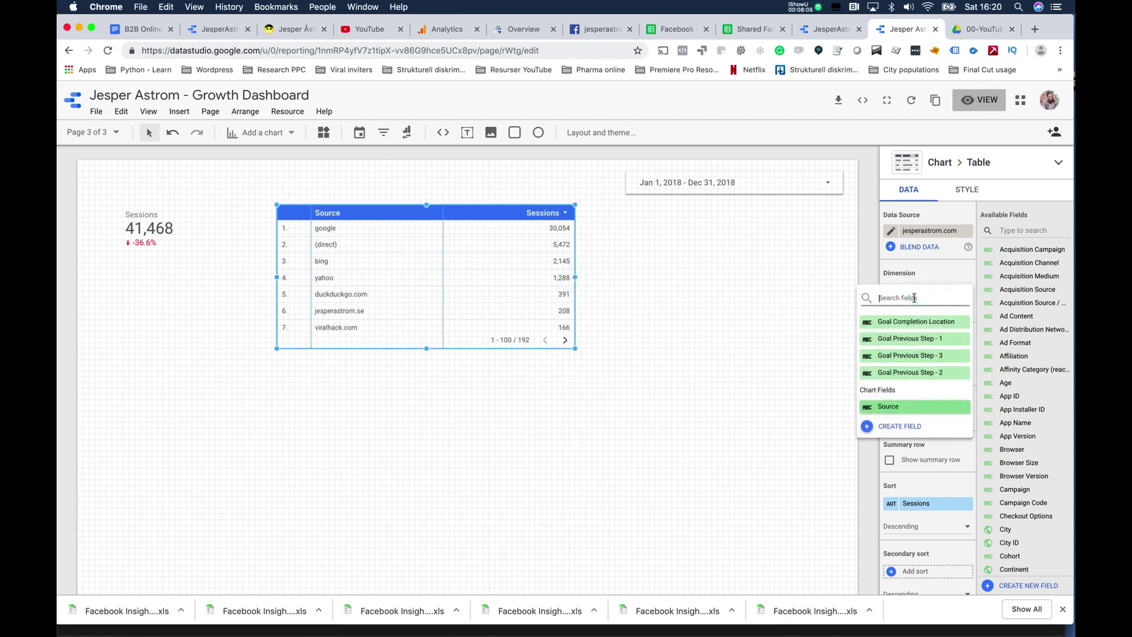
{"action": "type", "text": "landin"}
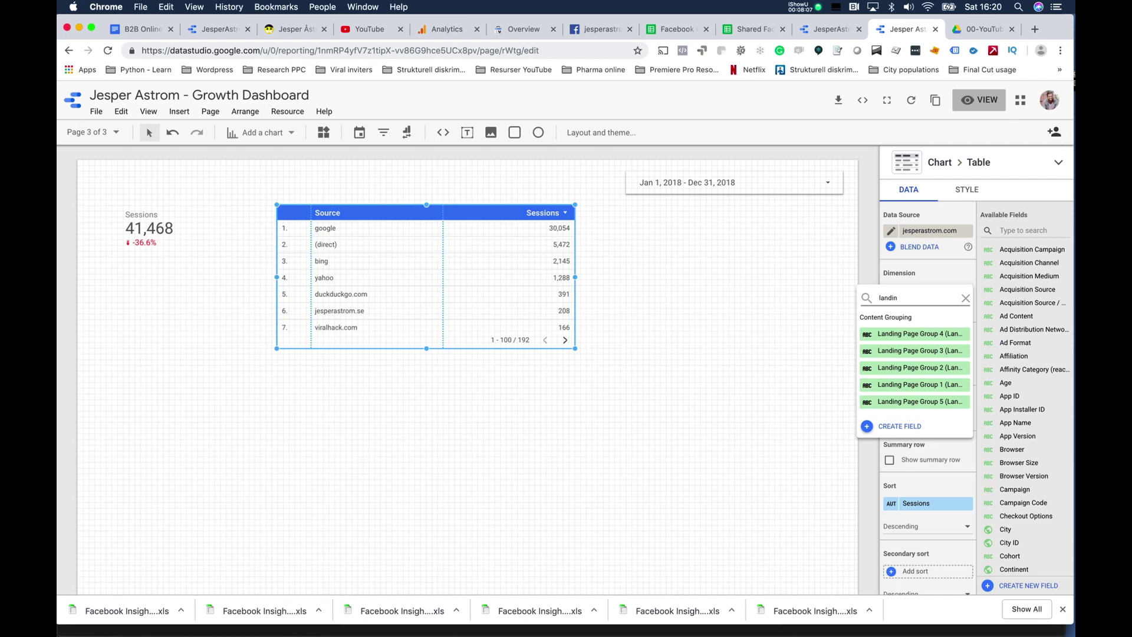
{"action": "type", "text": "g p"}
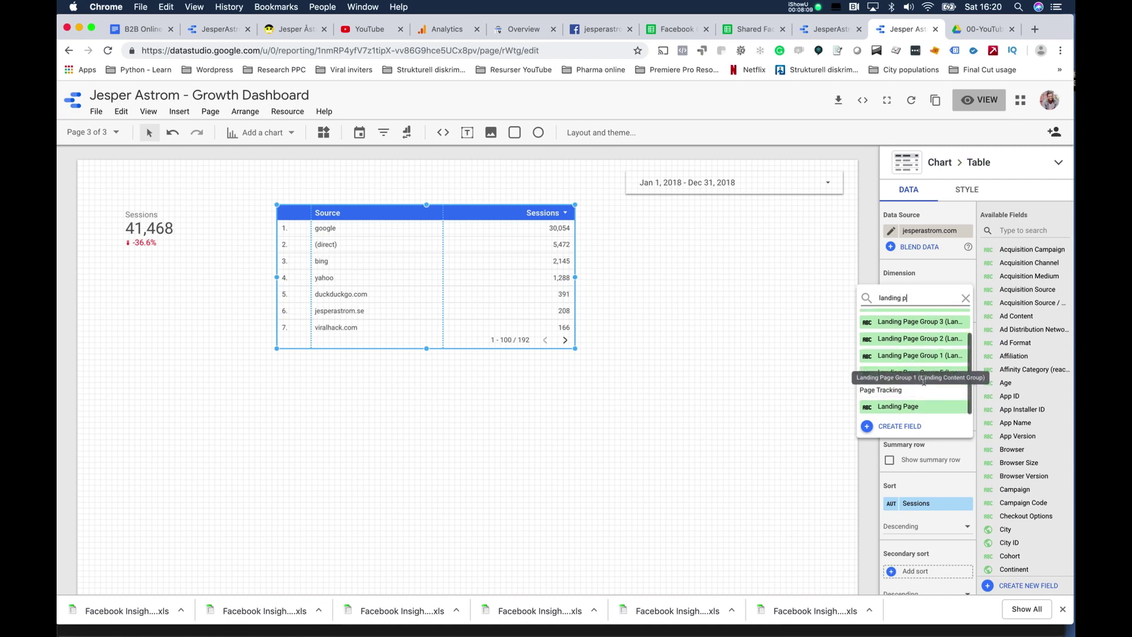
{"action": "left_click", "coordinate": [917, 406]}
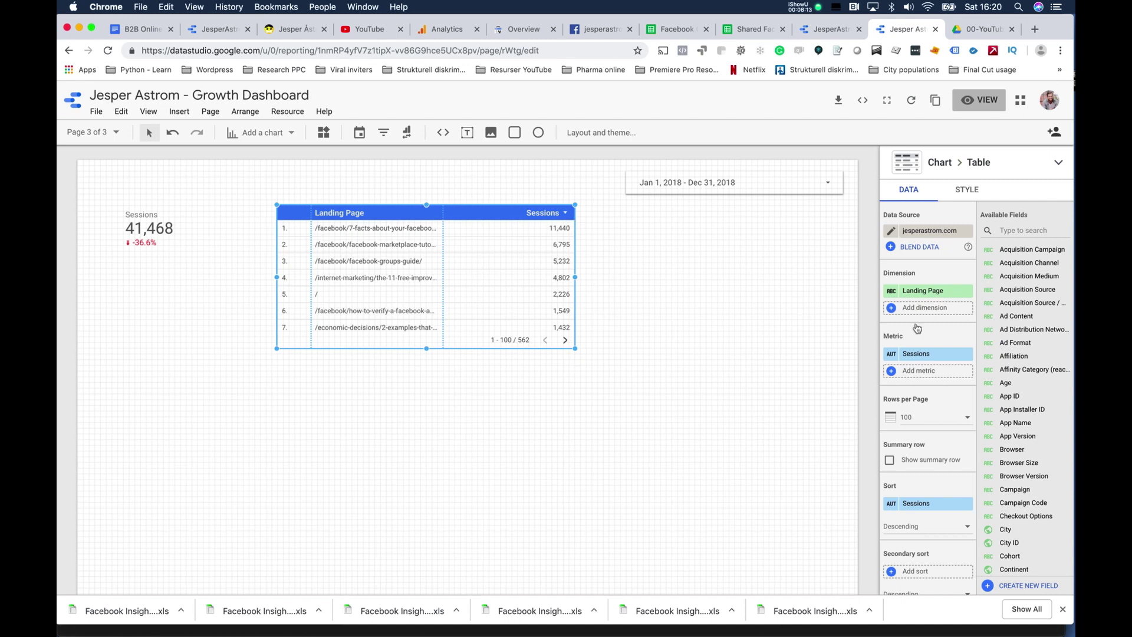
Add the Goal Completions metric to the landing page table, sort the table by Goal Completions and widen it.
{"action": "left_click", "coordinate": [915, 372]}
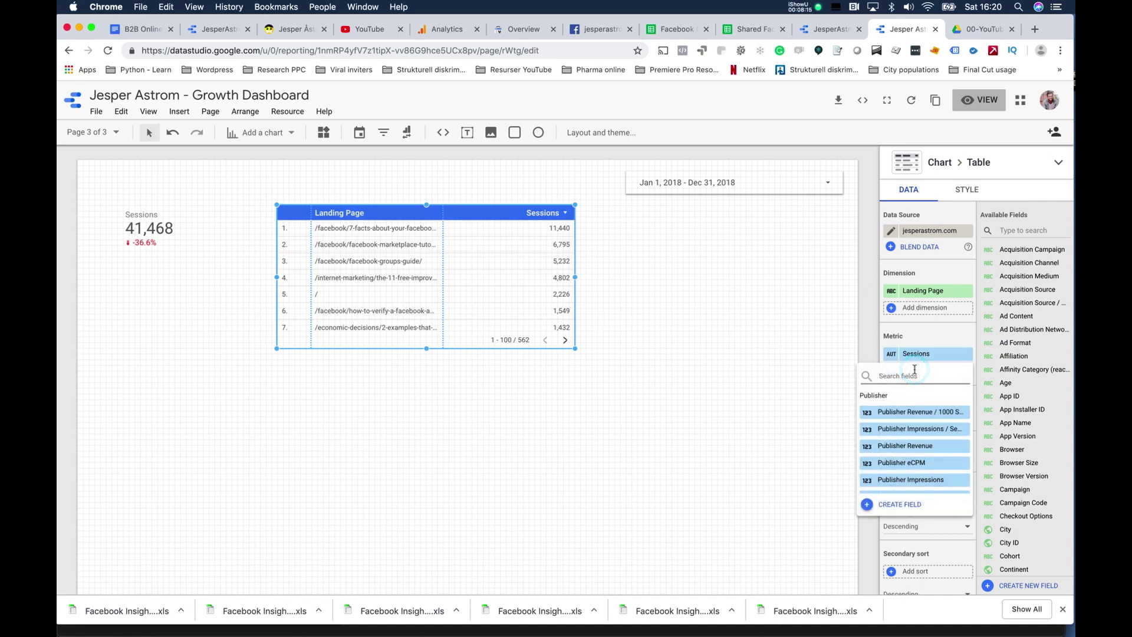
{"action": "type", "text": "goal comp"}
{"action": "left_click", "coordinate": [913, 411]}
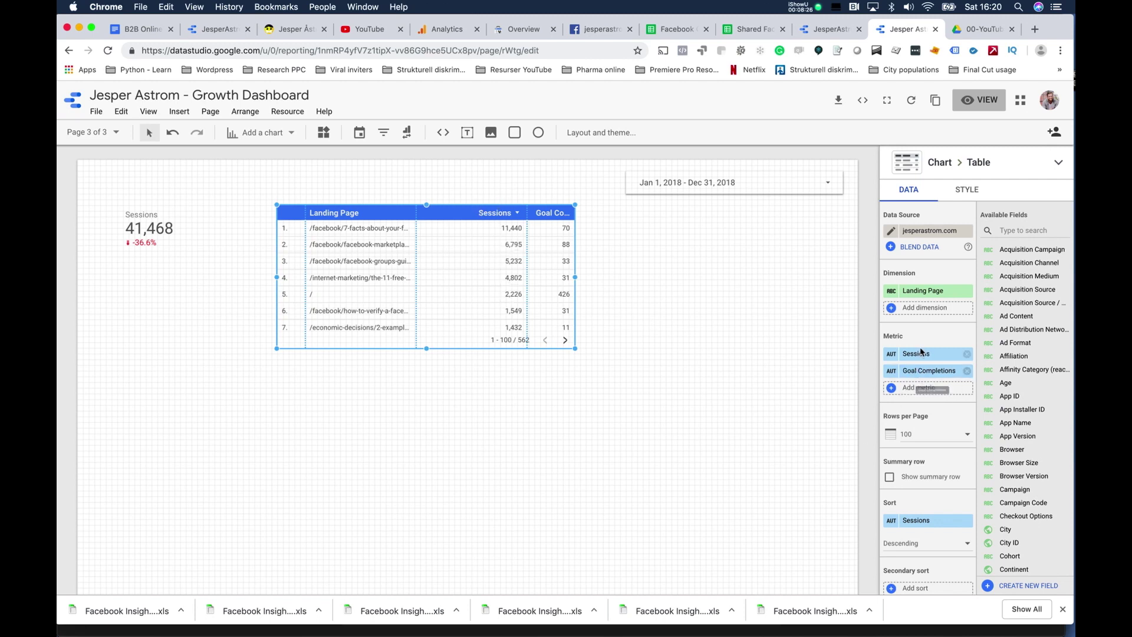
{"action": "left_click_drag", "start_coordinate": [927, 375], "coordinate": [933, 506]}
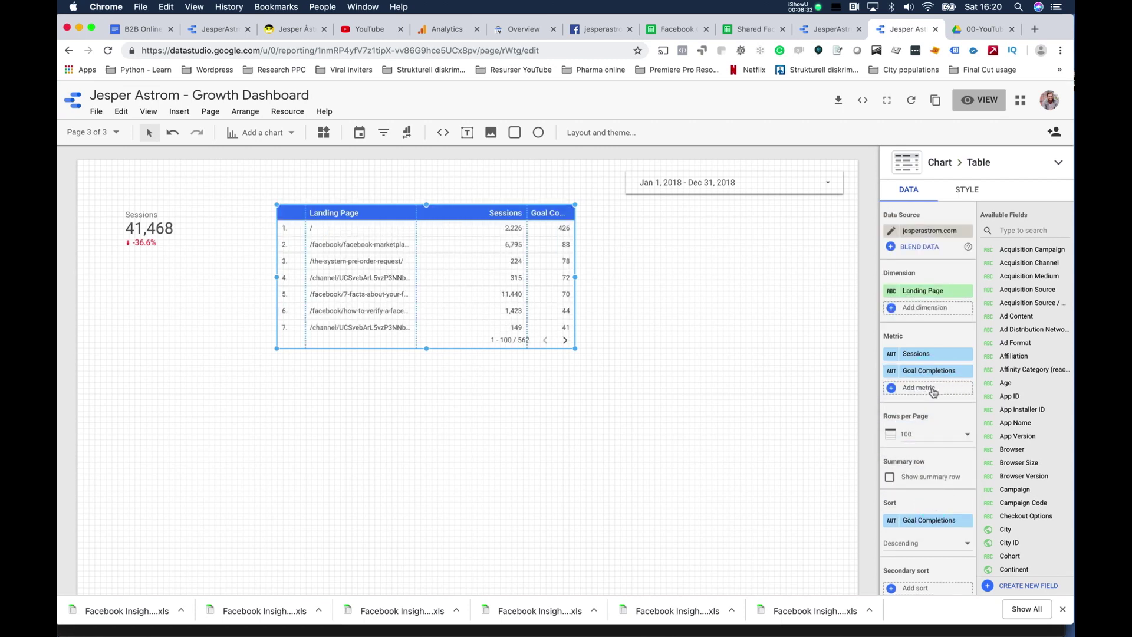
{"action": "left_click_drag", "start_coordinate": [575, 277], "coordinate": [620, 277]}
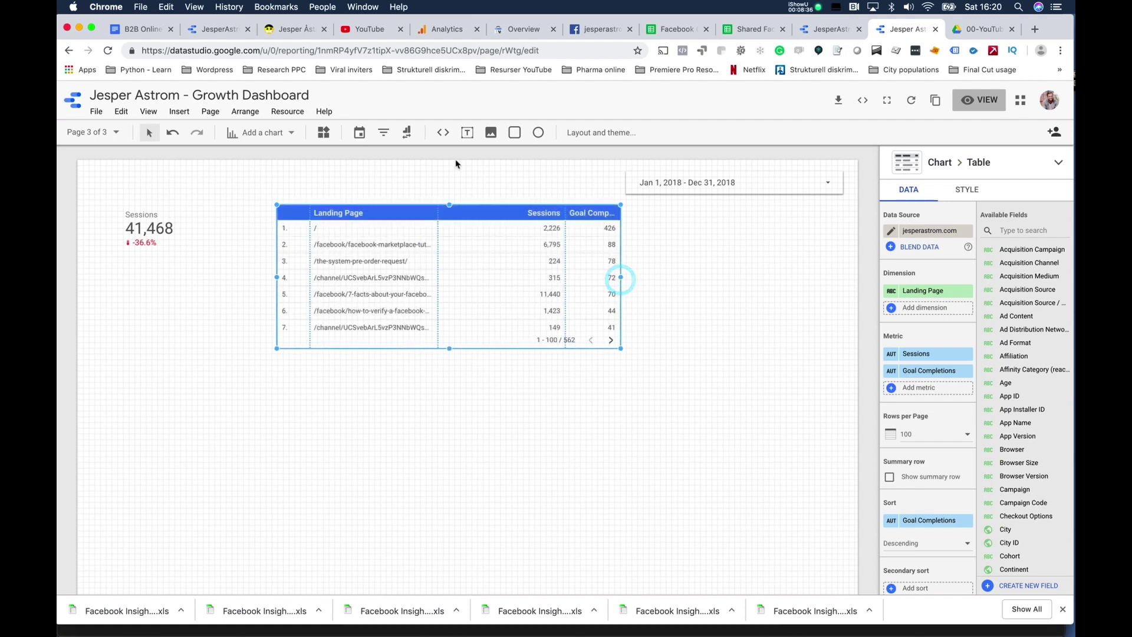
Check the finished report's landing page table and rename the new table's dimension as "Landing Page vs. Goal completion".
{"action": "left_click", "coordinate": [816, 29]}
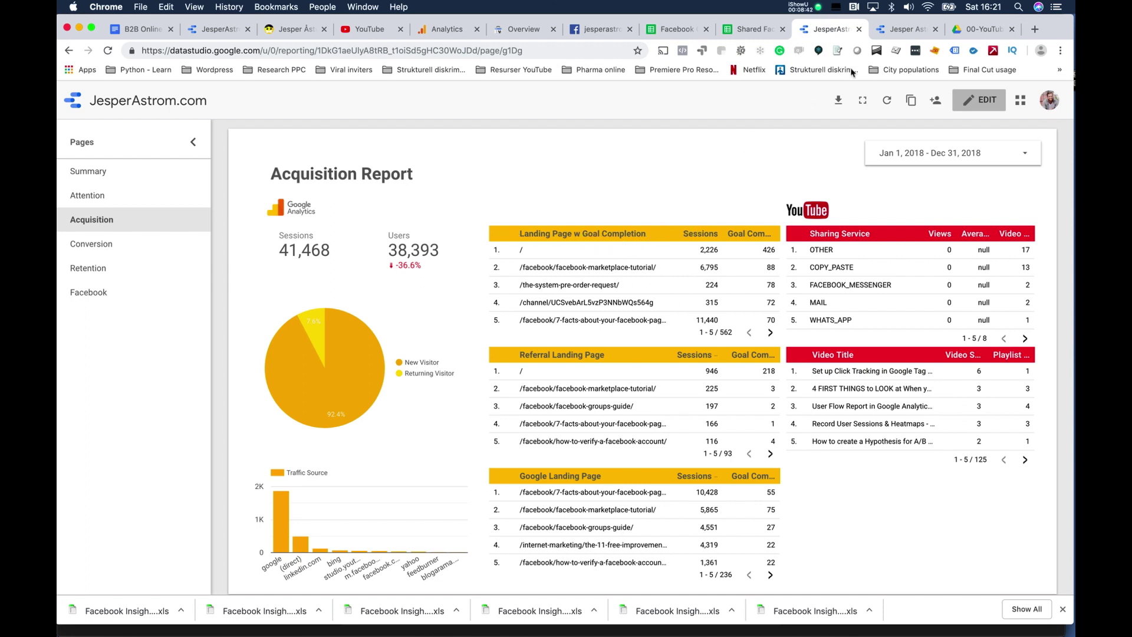
{"action": "left_click", "coordinate": [899, 28]}
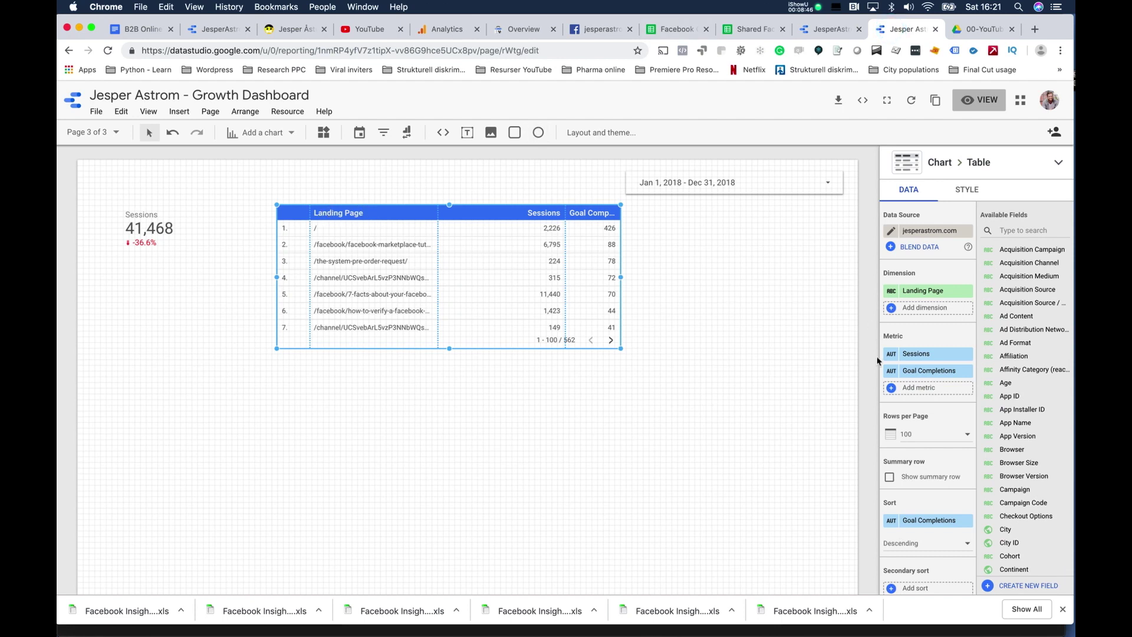
{"action": "left_click", "coordinate": [891, 292]}
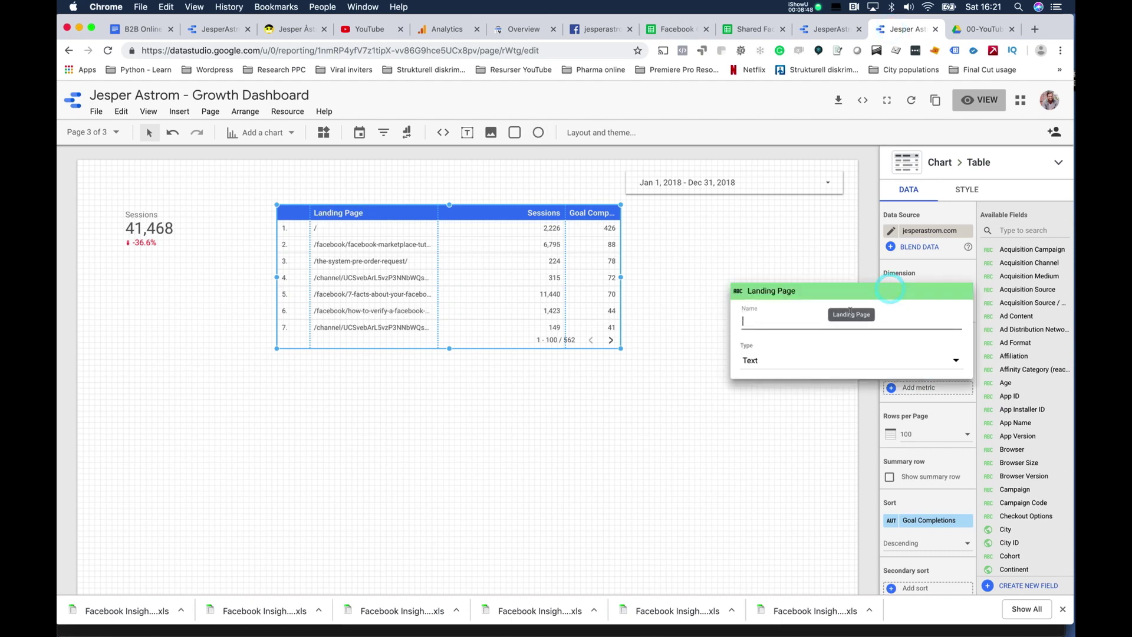
{"action": "type", "text": "Landing"}
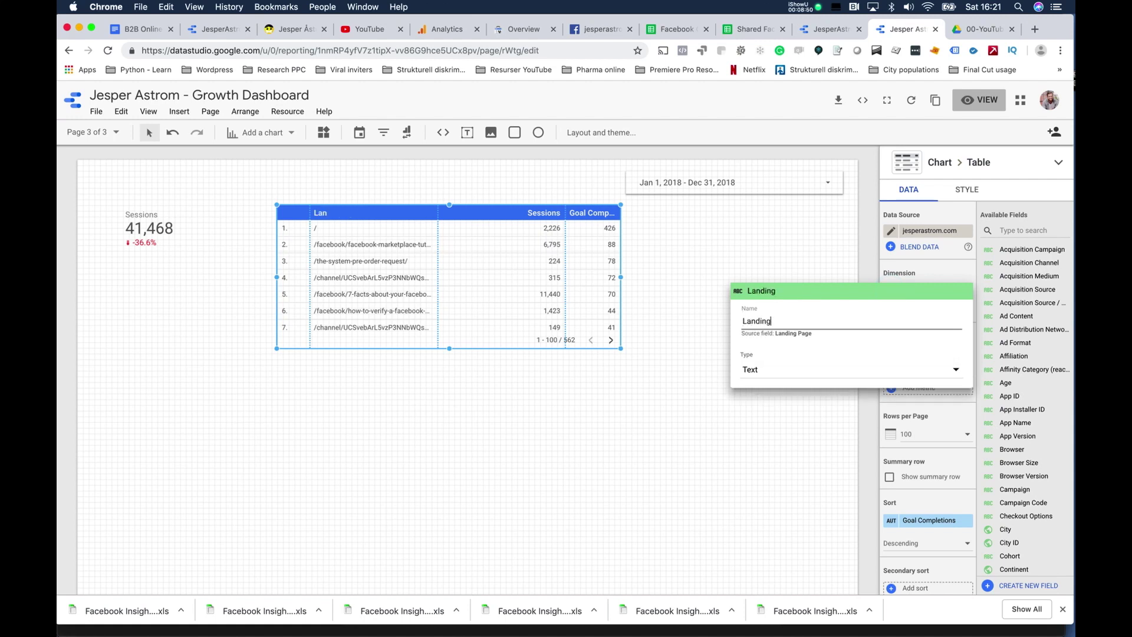
{"action": "type", "text": " Page vs. Goa"}
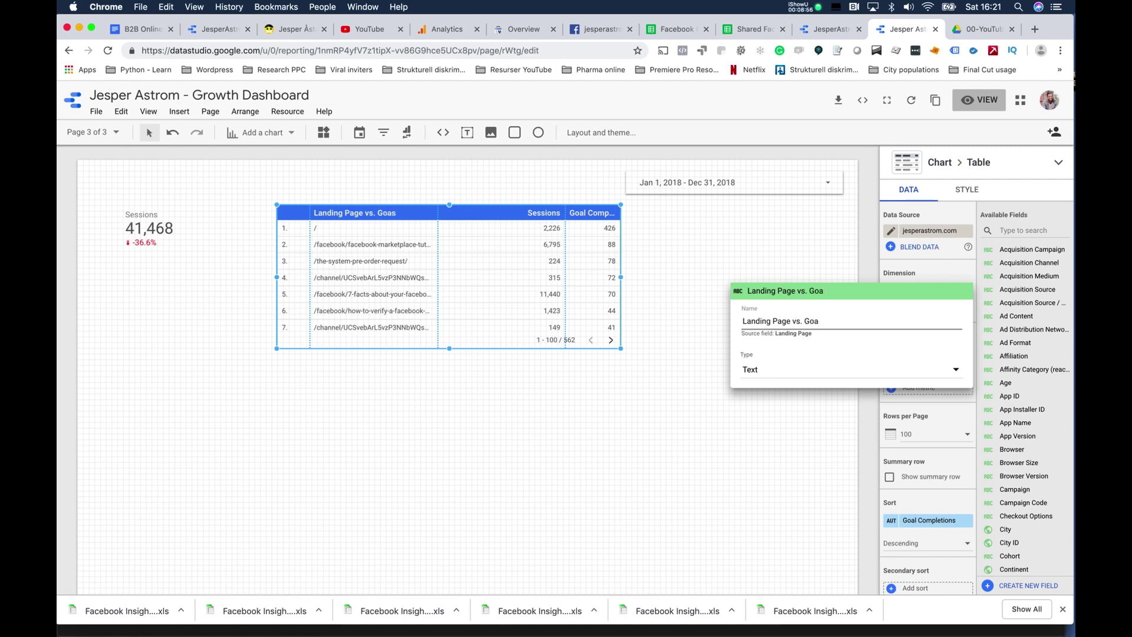
{"action": "type", "text": "l completion"}
{"action": "key", "text": "Return"}
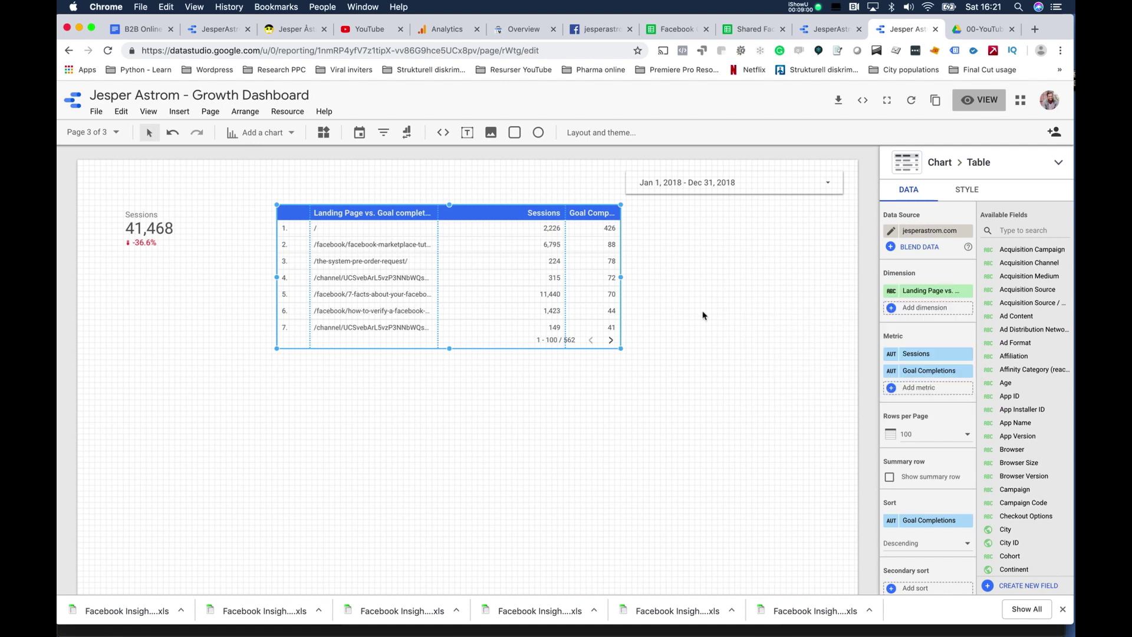
Widen the landing page column to fit its title and move the table closer to the Sessions scorecard.
{"action": "left_click_drag", "start_coordinate": [439, 269], "coordinate": [481, 270]}
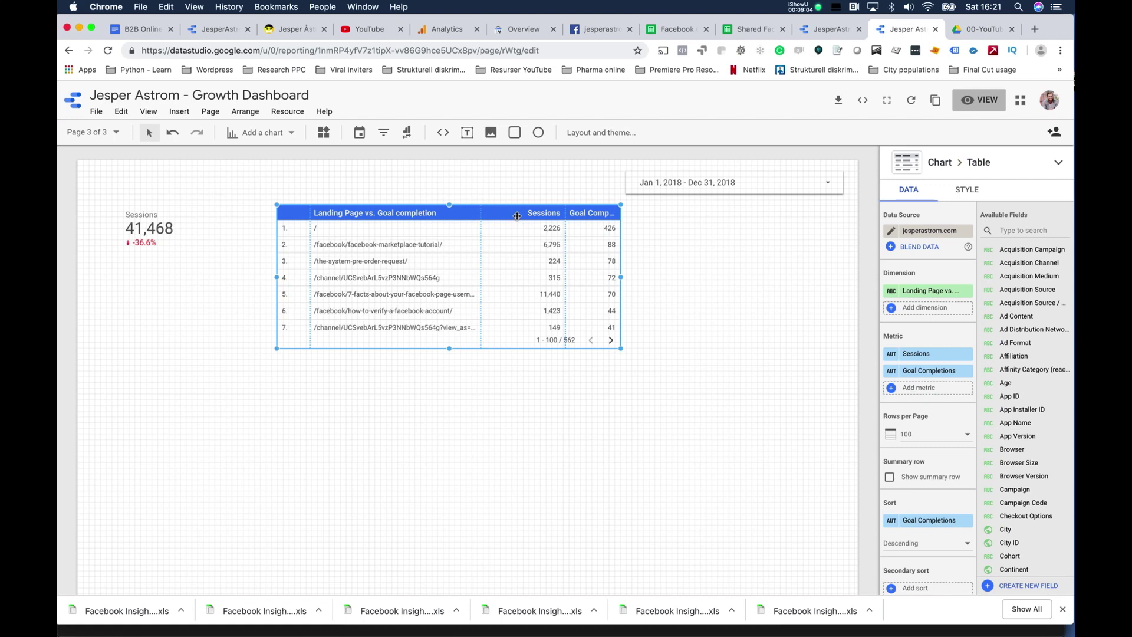
{"action": "left_click_drag", "start_coordinate": [517, 215], "coordinate": [494, 227]}
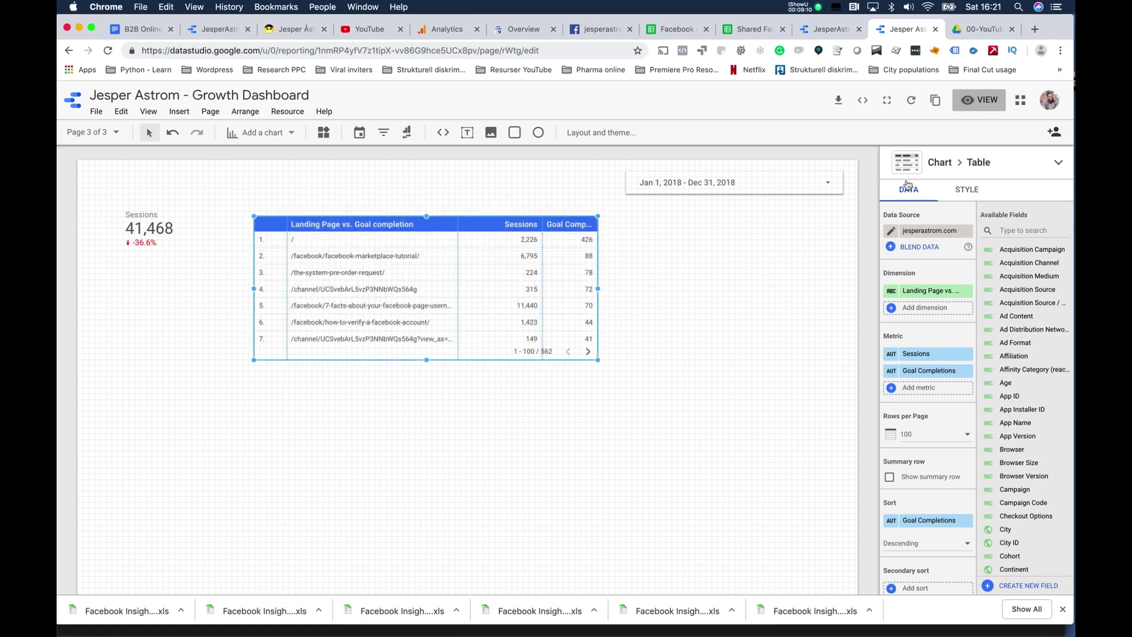
Style the table header with an orange background and black text.
{"action": "left_click", "coordinate": [968, 189]}
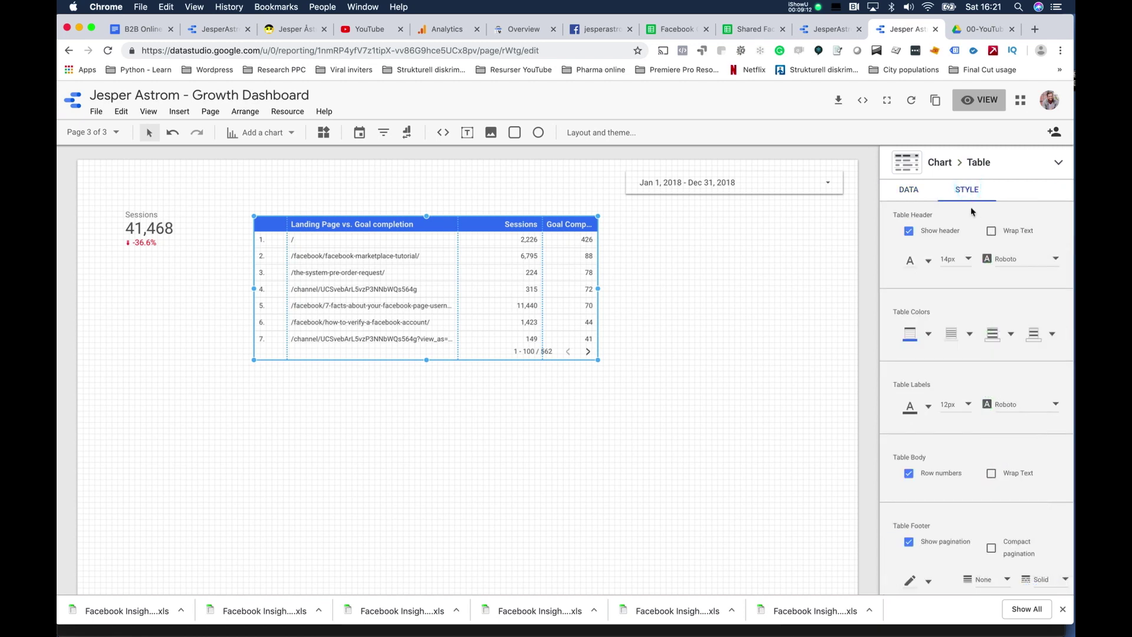
{"action": "left_click", "coordinate": [923, 334]}
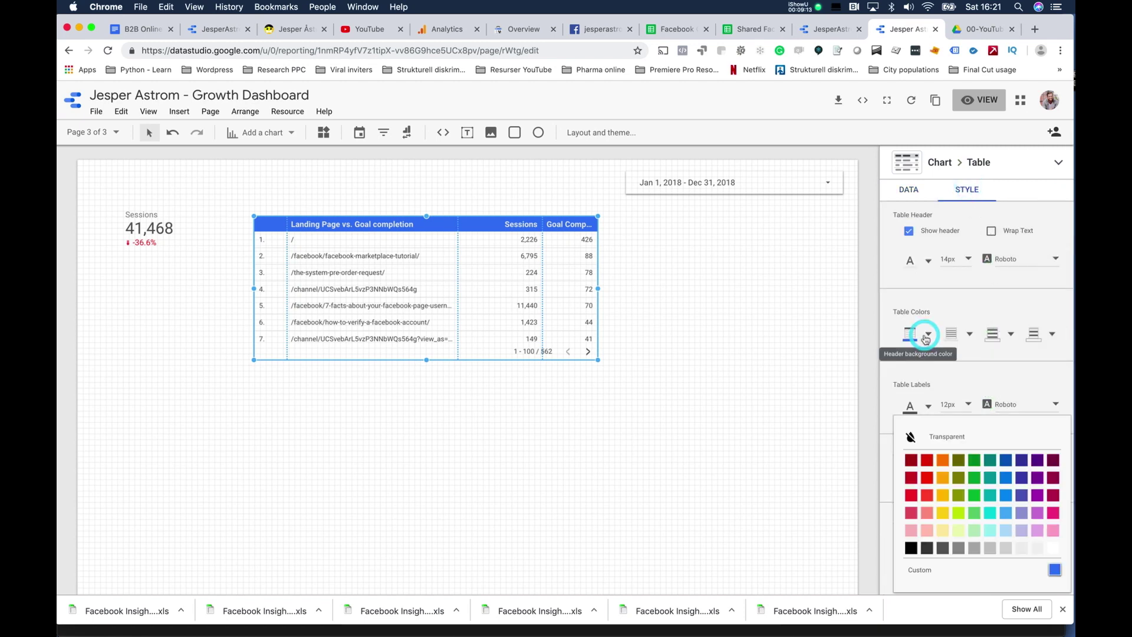
{"action": "left_click", "coordinate": [945, 464]}
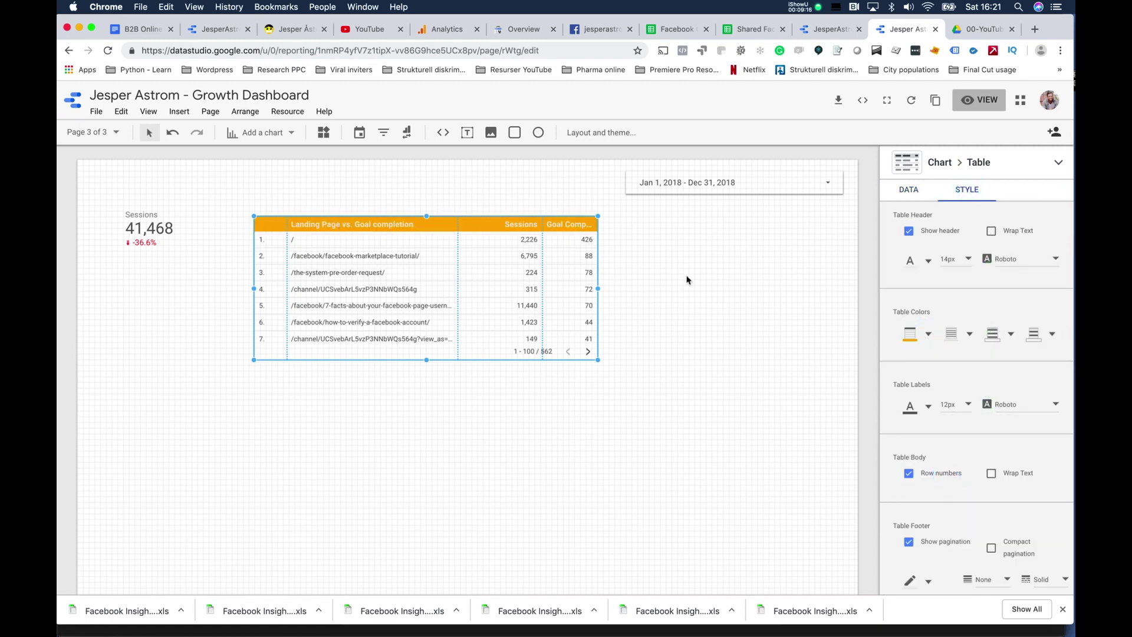
{"action": "left_click", "coordinate": [927, 260]}
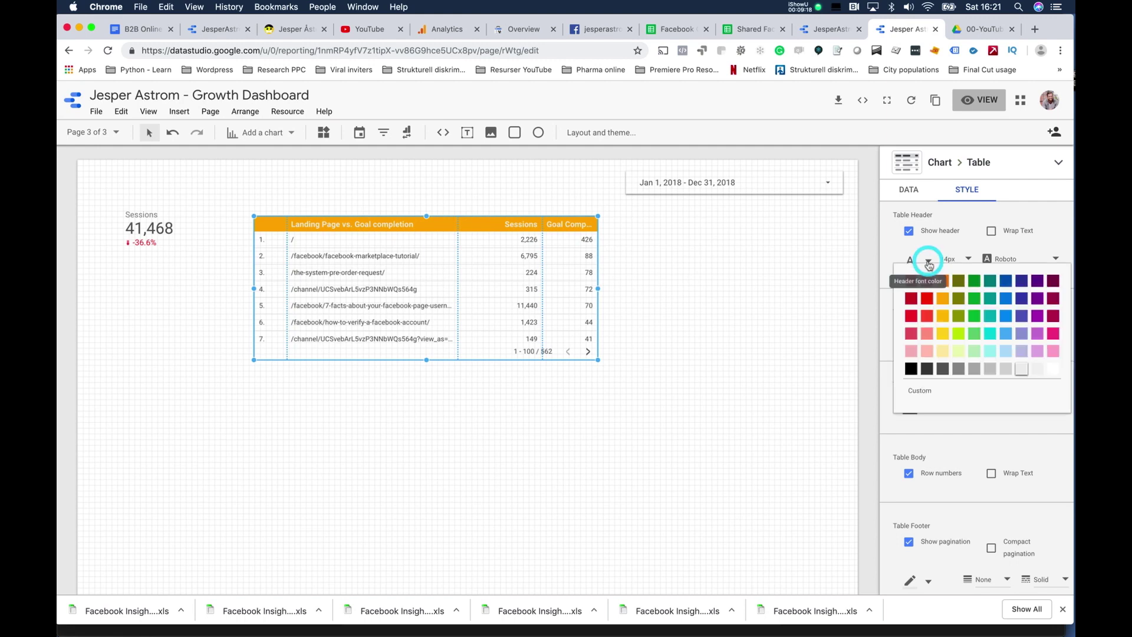
{"action": "left_click", "coordinate": [914, 368]}
{"action": "left_click", "coordinate": [772, 283]}
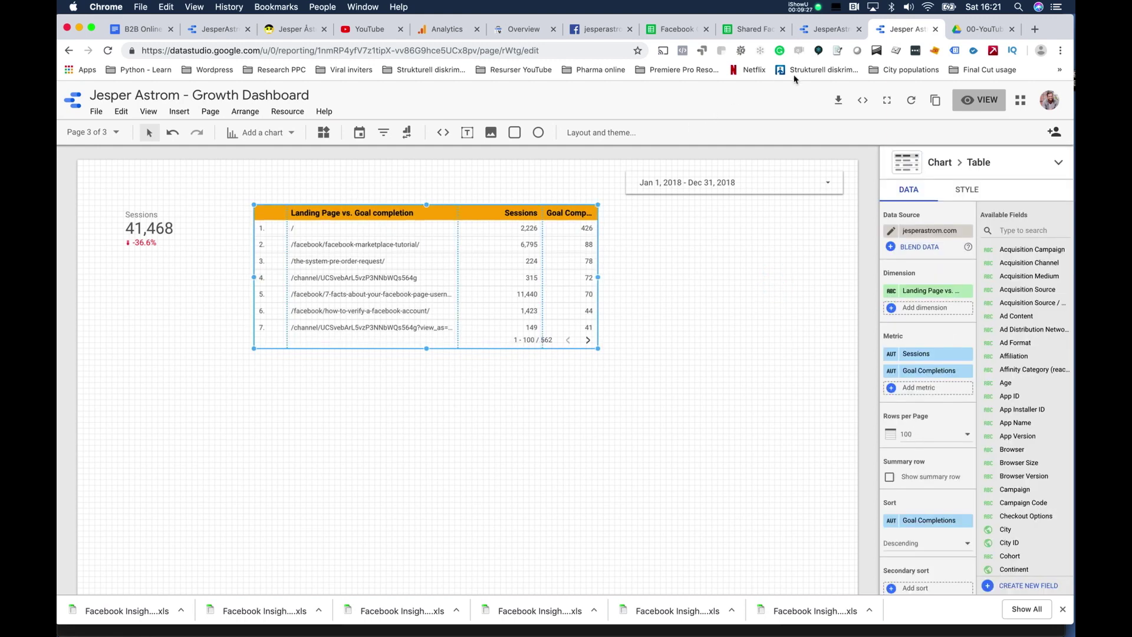
Test the table and scorecard in view mode with the date range Jan 1, 2018 - Jan 31, 2018 and return to editing.
{"action": "left_click", "coordinate": [978, 100]}
{"action": "left_click", "coordinate": [852, 159]}
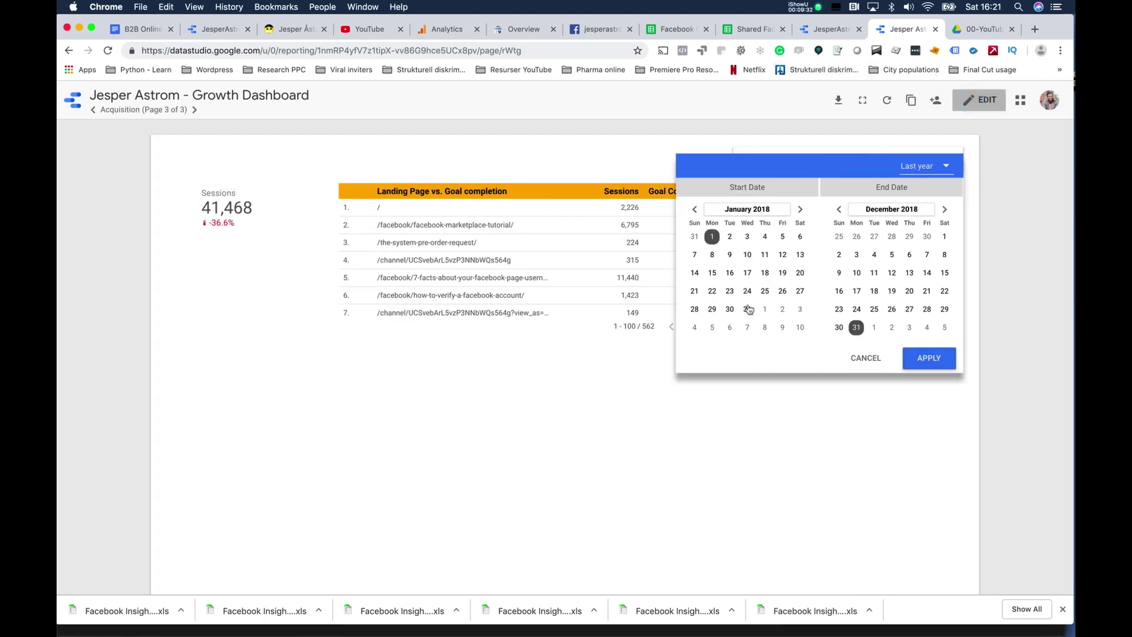
{"action": "left_click", "coordinate": [879, 211]}
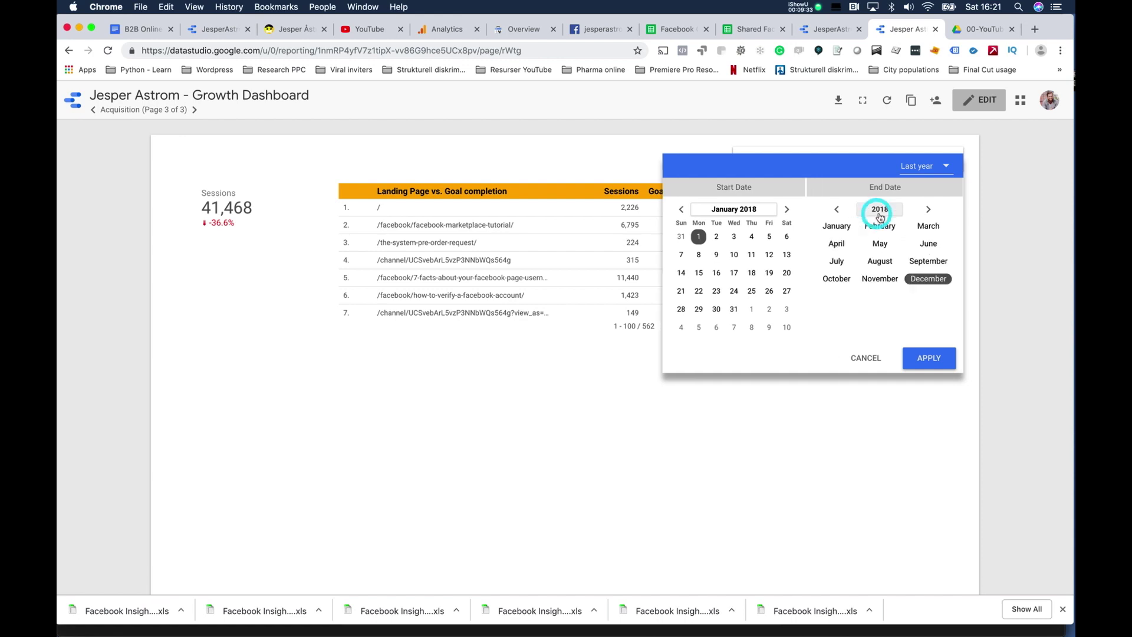
{"action": "left_click", "coordinate": [837, 227]}
{"action": "left_click", "coordinate": [748, 310]}
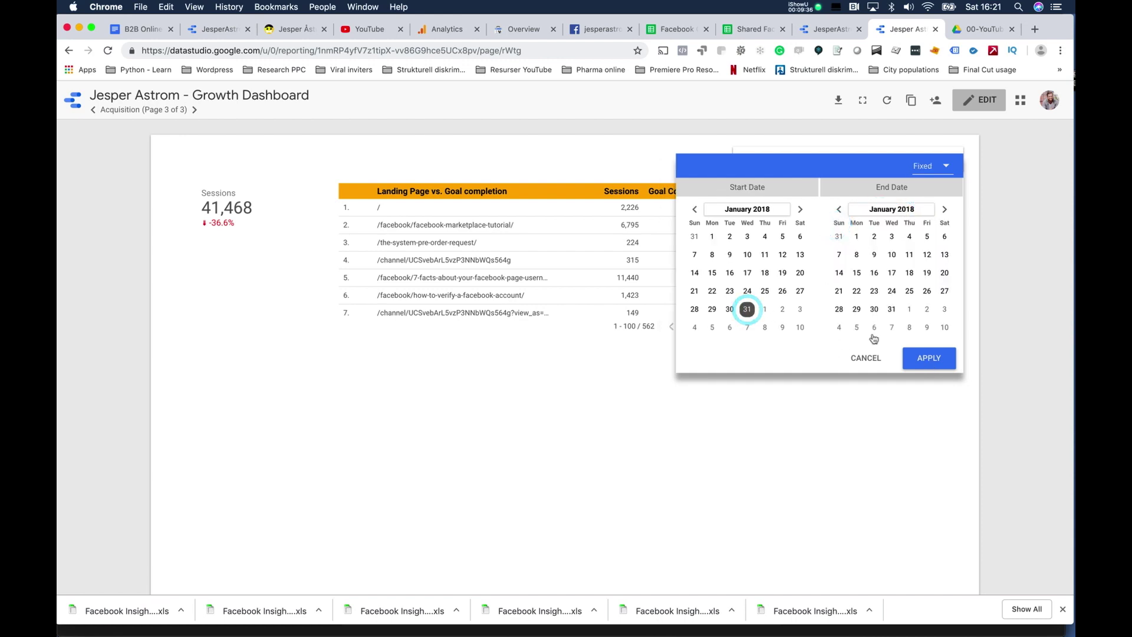
{"action": "left_click", "coordinate": [712, 236]}
{"action": "left_click", "coordinate": [891, 309]}
{"action": "left_click", "coordinate": [929, 358]}
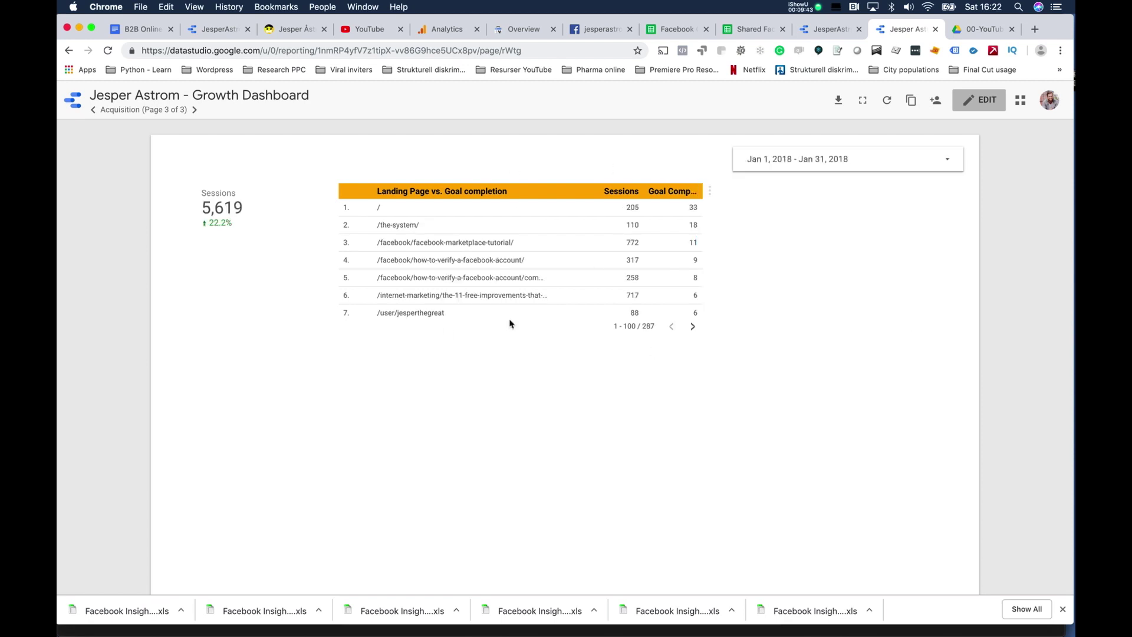
{"action": "left_click", "coordinate": [988, 104]}
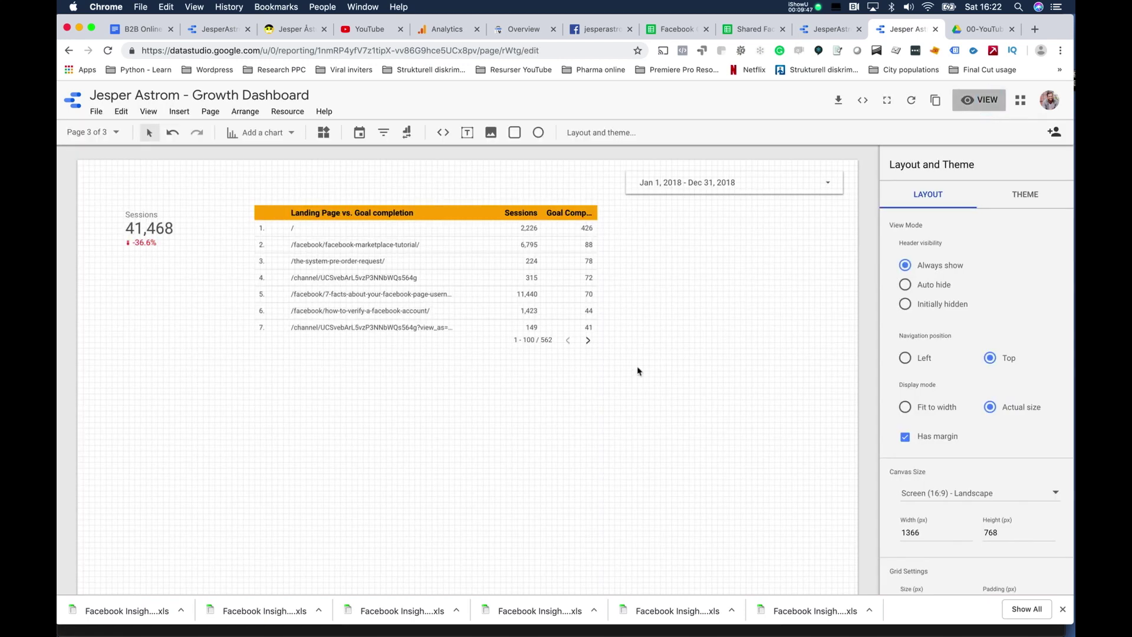
Check the finished report's Google Landing Page table, then duplicate the new landing page table and place the copy directly beneath it.
{"action": "left_click", "coordinate": [487, 219]}
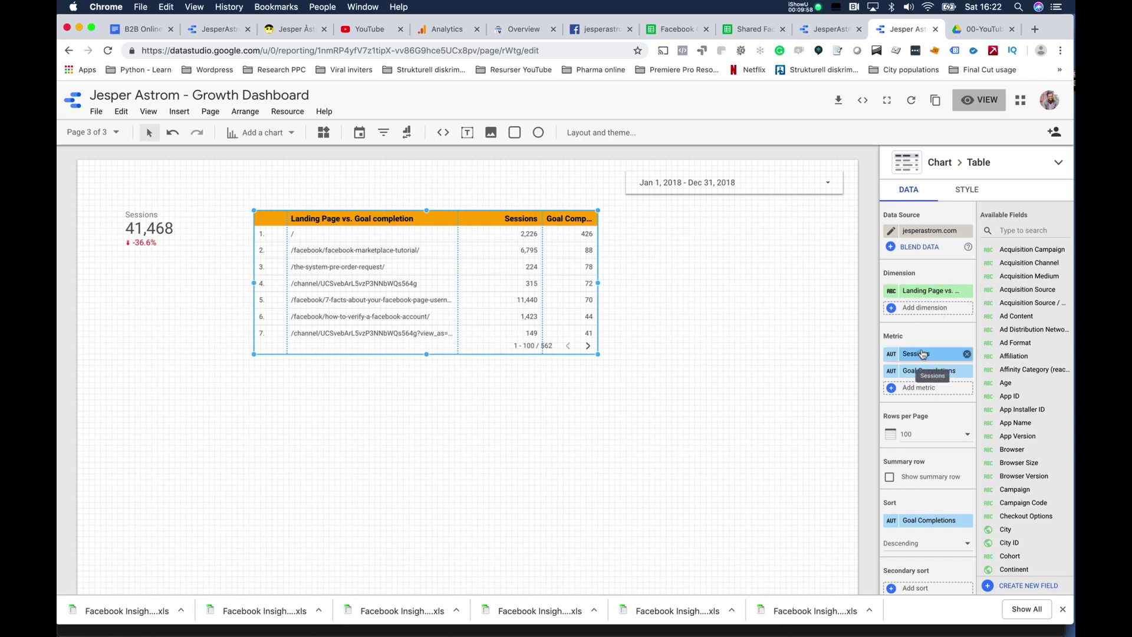
{"action": "left_click", "coordinate": [825, 30]}
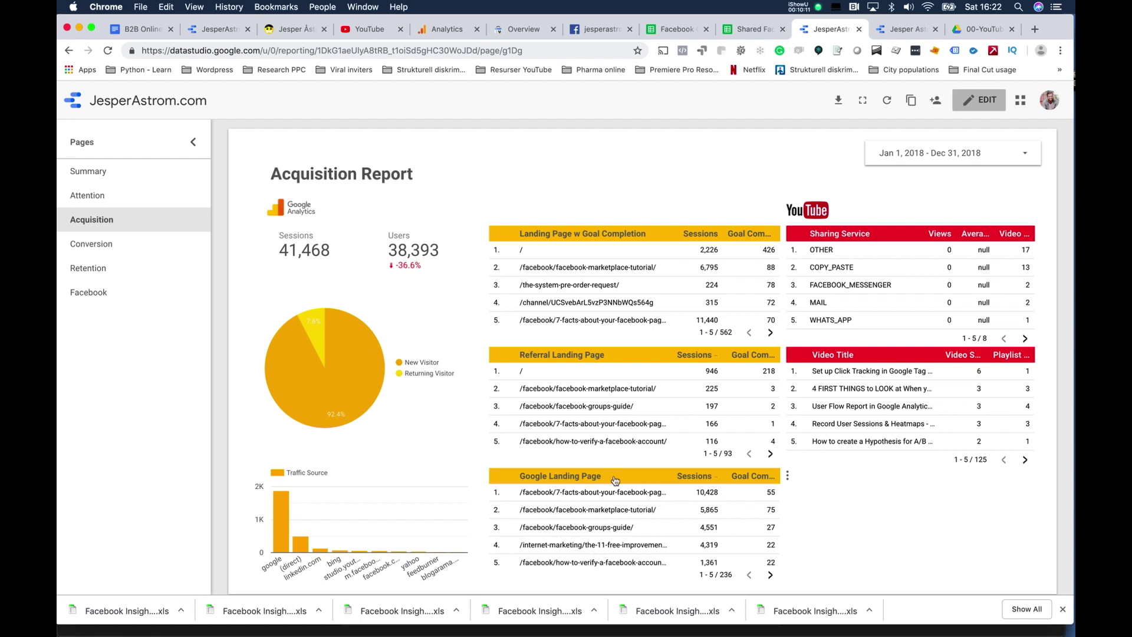
{"action": "left_click", "coordinate": [904, 33]}
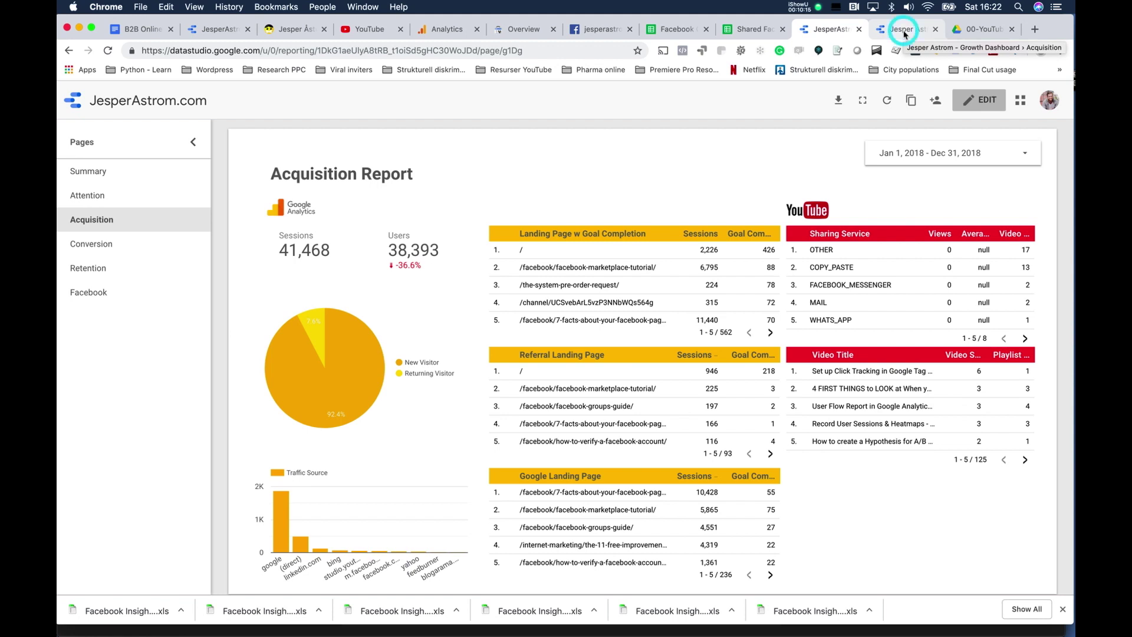
{"action": "left_click", "coordinate": [673, 408]}
{"action": "left_click", "coordinate": [486, 236]}
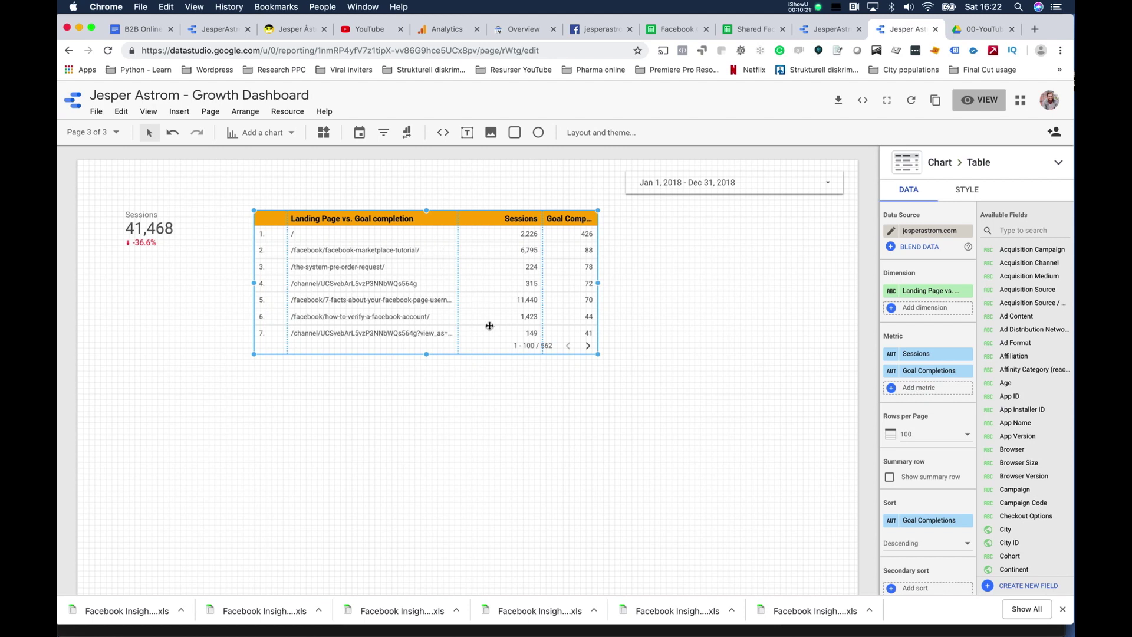
{"action": "left_click_drag", "start_coordinate": [489, 325], "coordinate": [472, 372]}
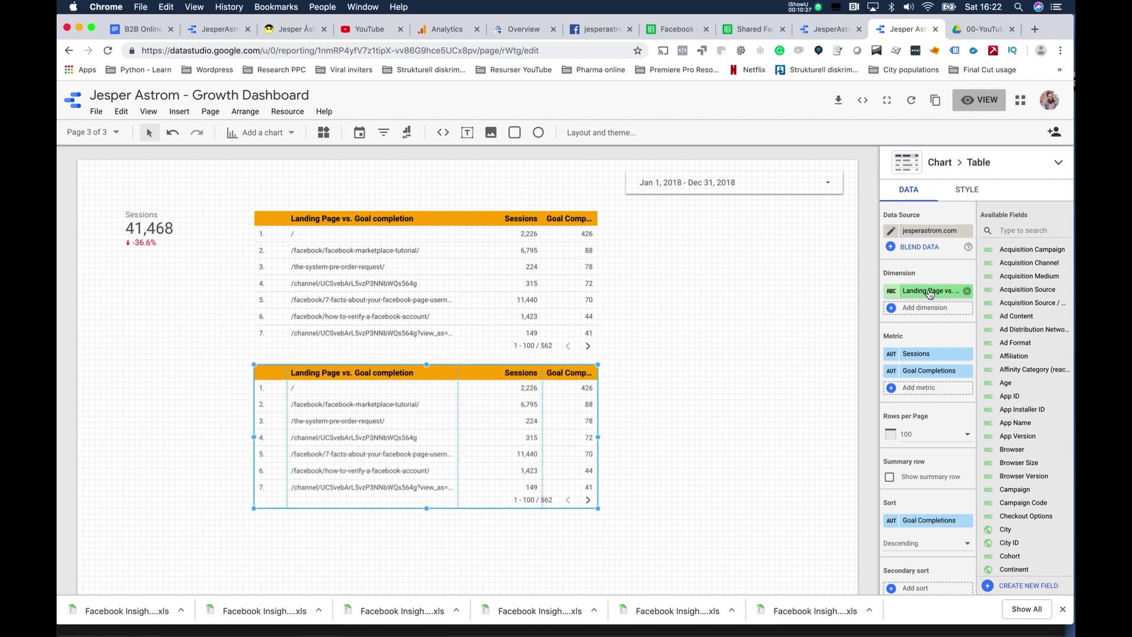
Rename the copied table's dimension as "Google Traffic Landing Page".
{"action": "left_click", "coordinate": [888, 294]}
{"action": "triple_click", "coordinate": [815, 319]}
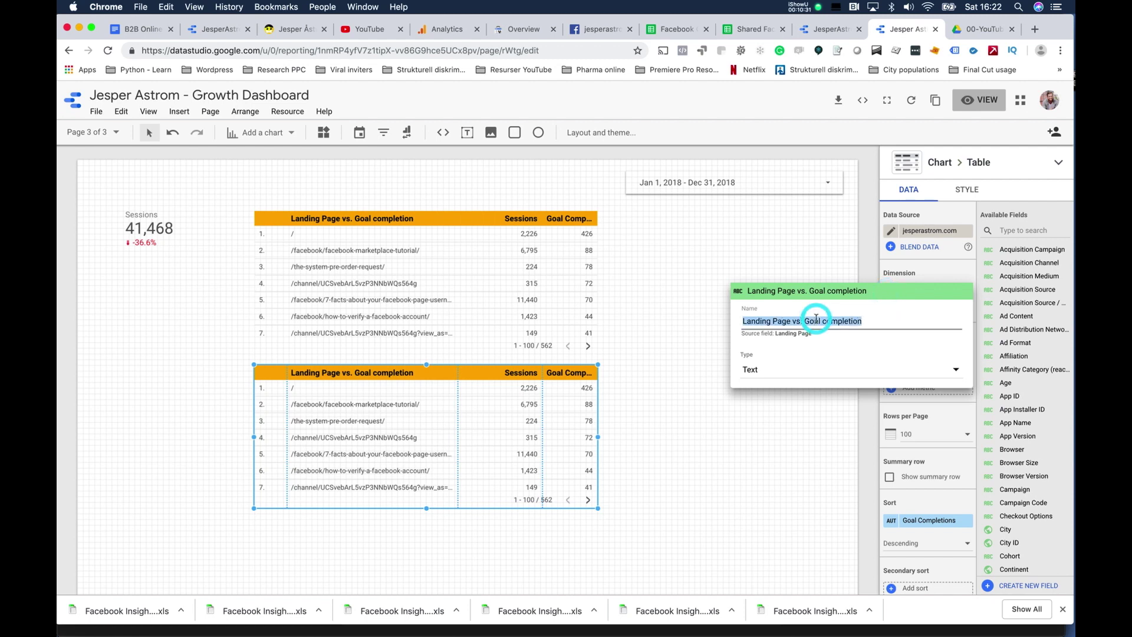
{"action": "type", "text": "Land"}
{"action": "key", "text": "super+a"}
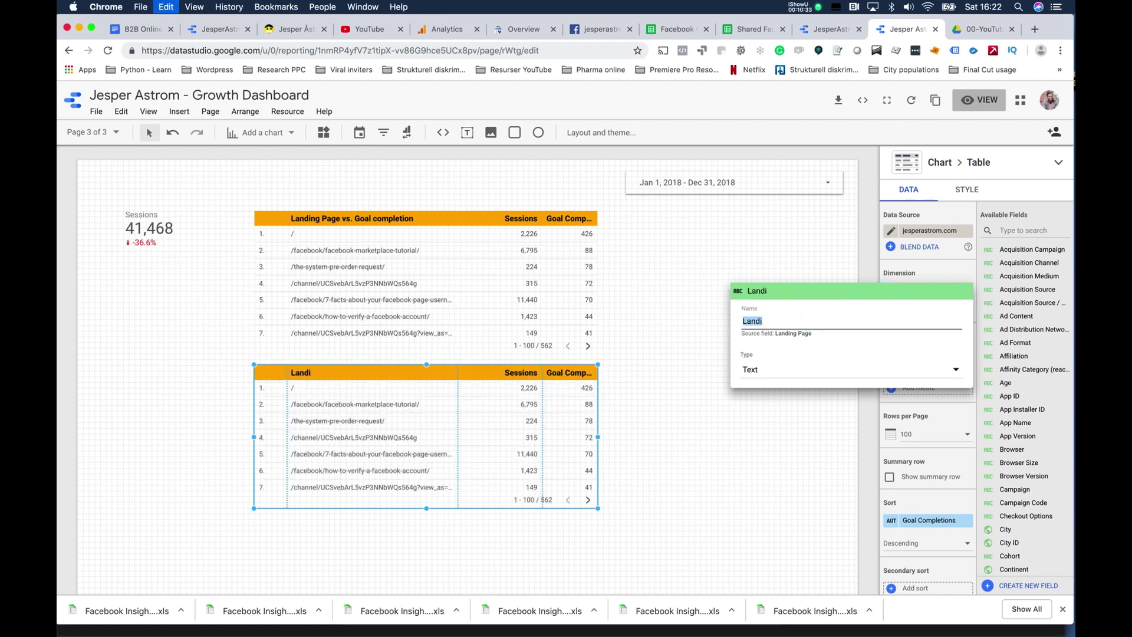
{"action": "type", "text": "Google"}
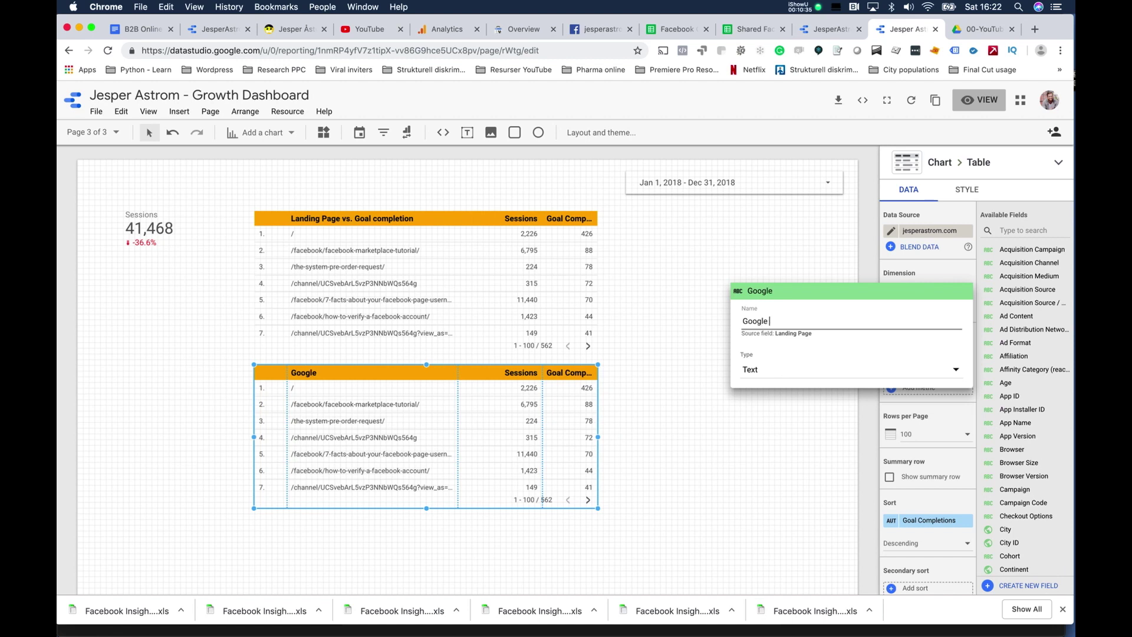
{"action": "type", "text": " Traffic Landing Page"}
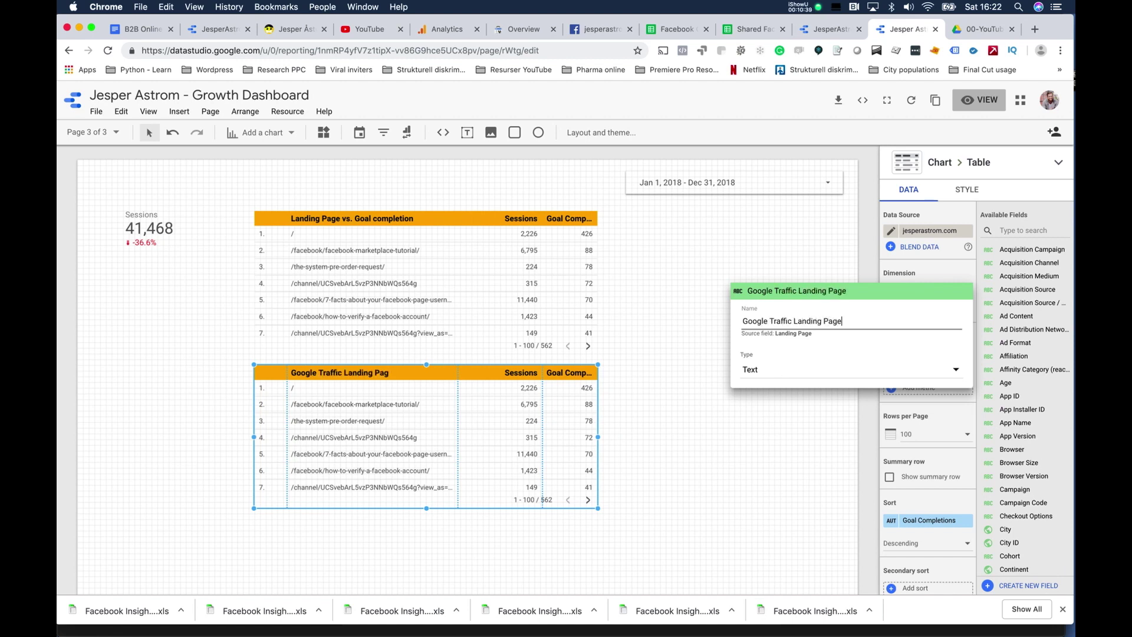
Complete the copied table's dimension name as "Google Traffic Landing Pages".
{"action": "key", "text": "Return"}
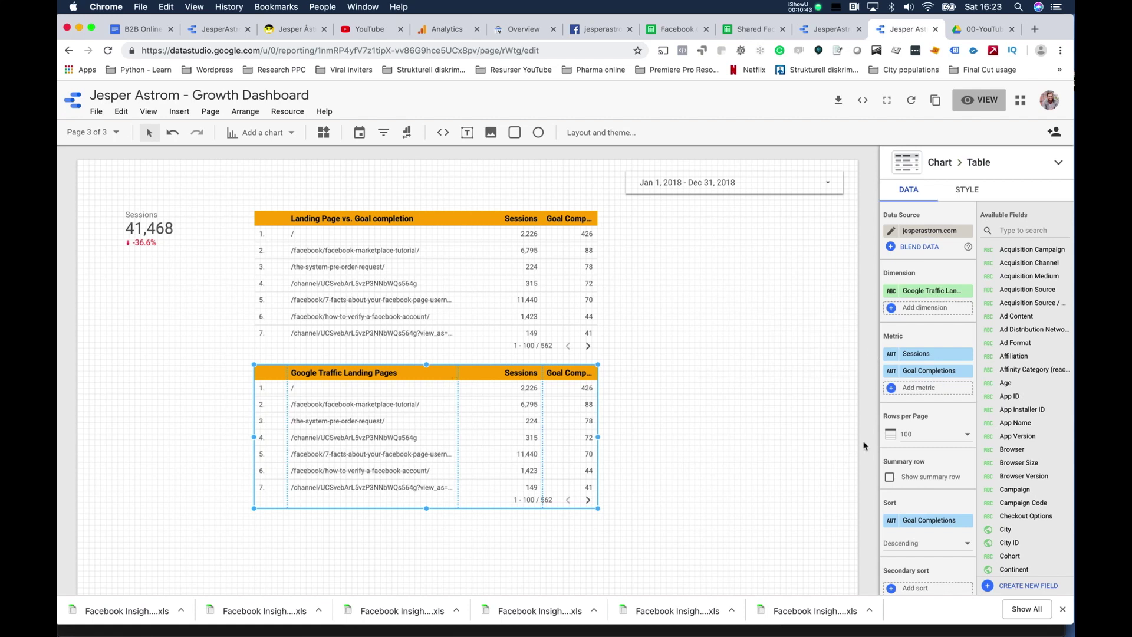
Switch to Google Analytics and examine the Channels and Source/Medium acquisition reports for the traffic source naming.
{"action": "scroll", "coordinate": [939, 463], "scroll_direction": "down", "scroll_amount": 5}
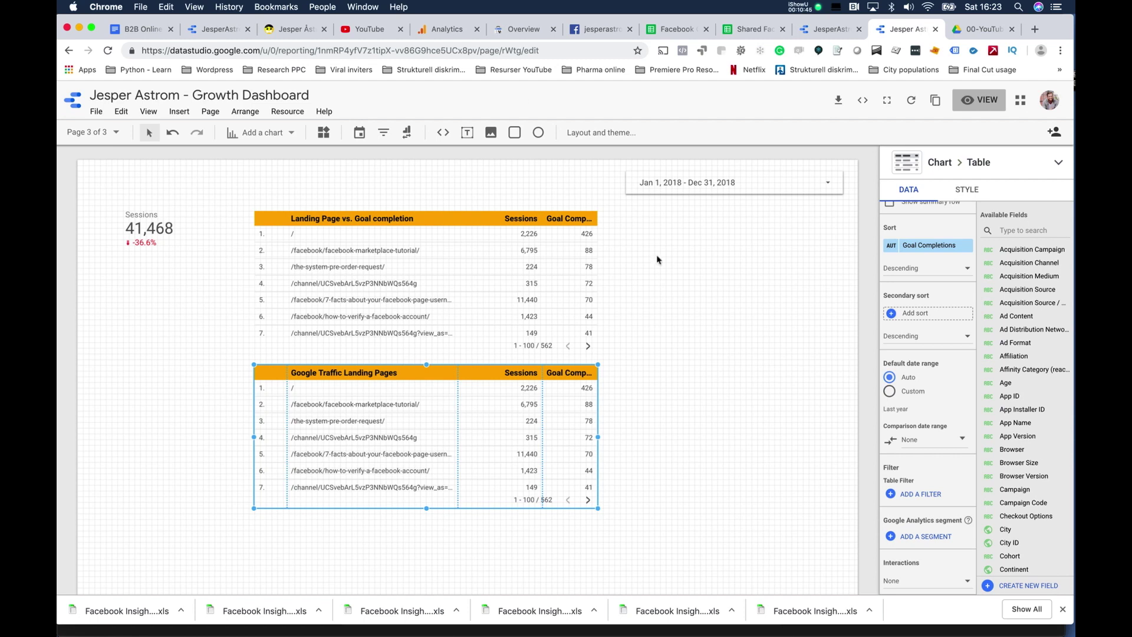
{"action": "left_click", "coordinate": [439, 29]}
{"action": "left_click", "coordinate": [131, 235]}
{"action": "left_click", "coordinate": [137, 284]}
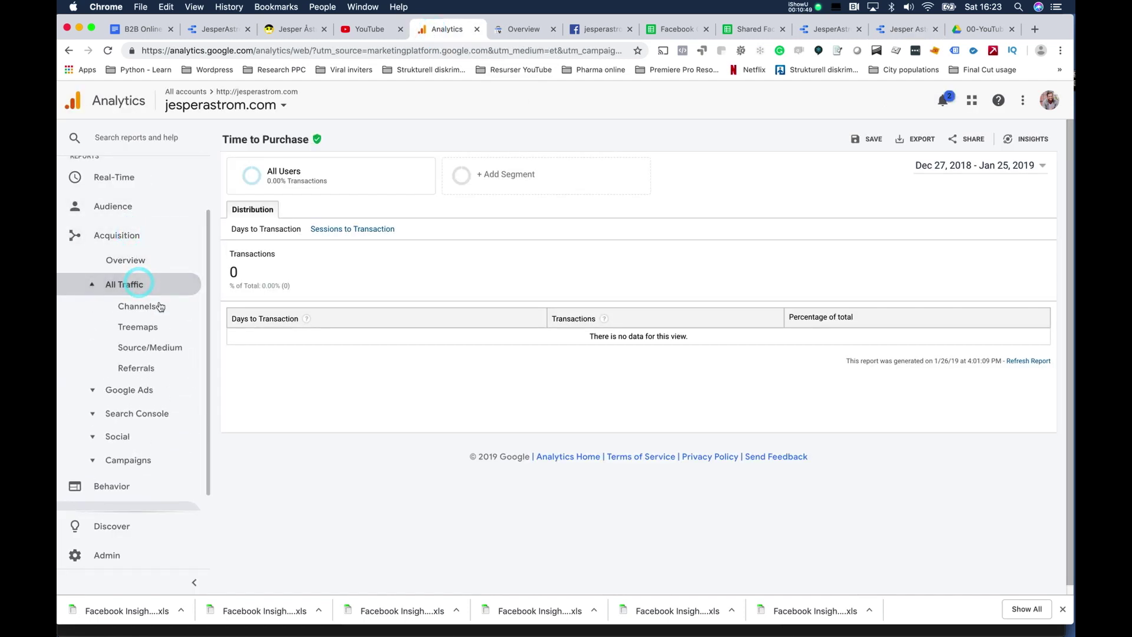
{"action": "left_click", "coordinate": [155, 306]}
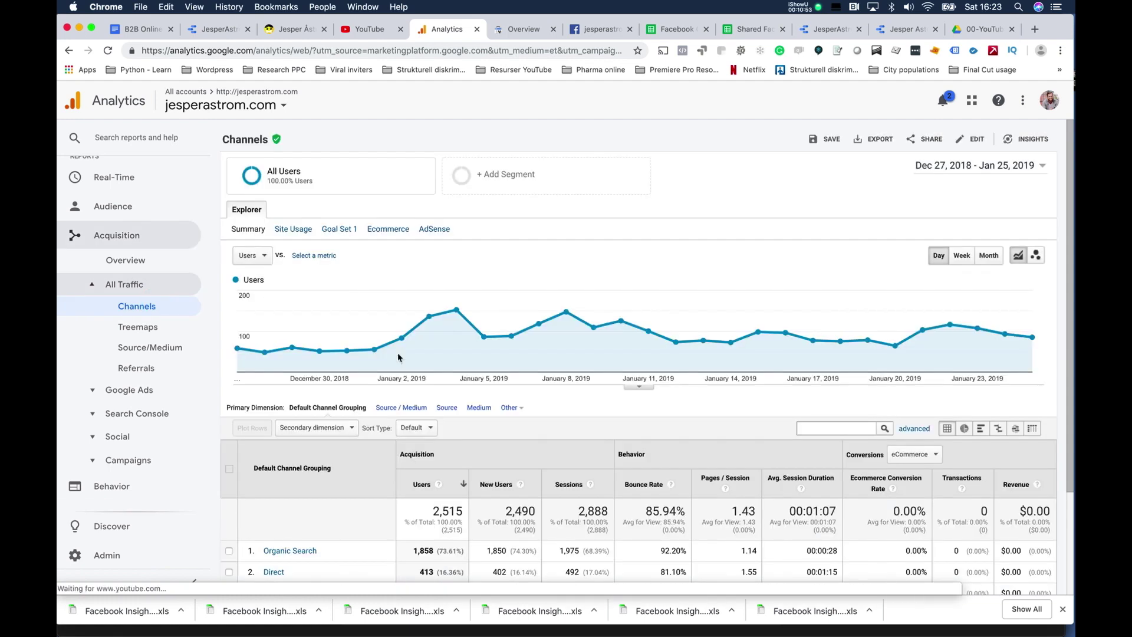
{"action": "scroll", "coordinate": [397, 352], "scroll_direction": "down", "scroll_amount": 3}
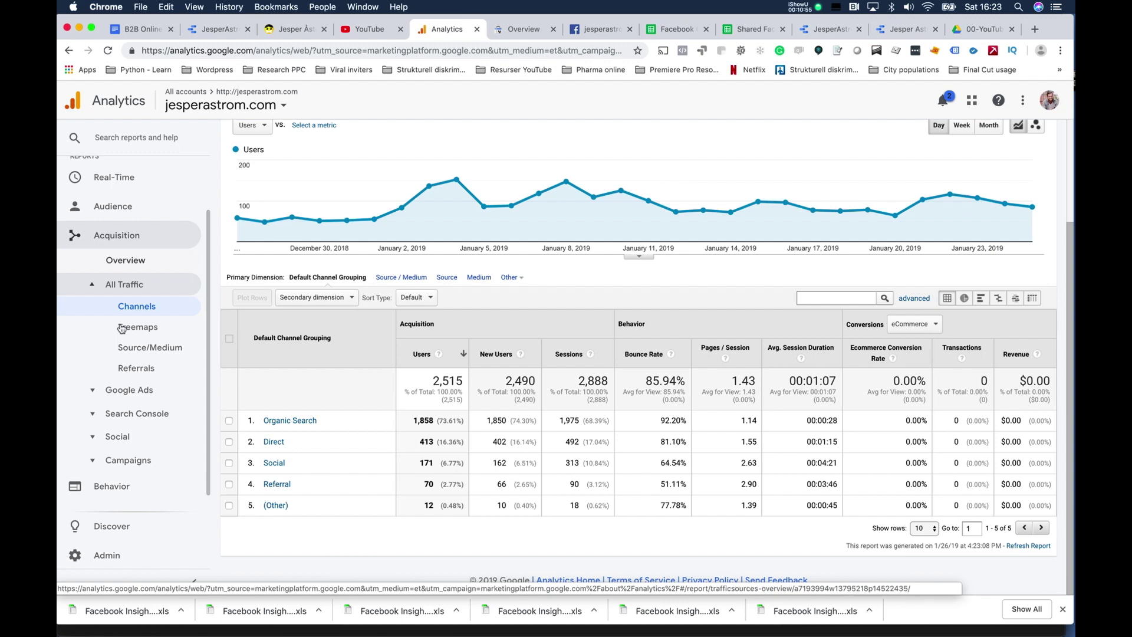
{"action": "left_click", "coordinate": [145, 349]}
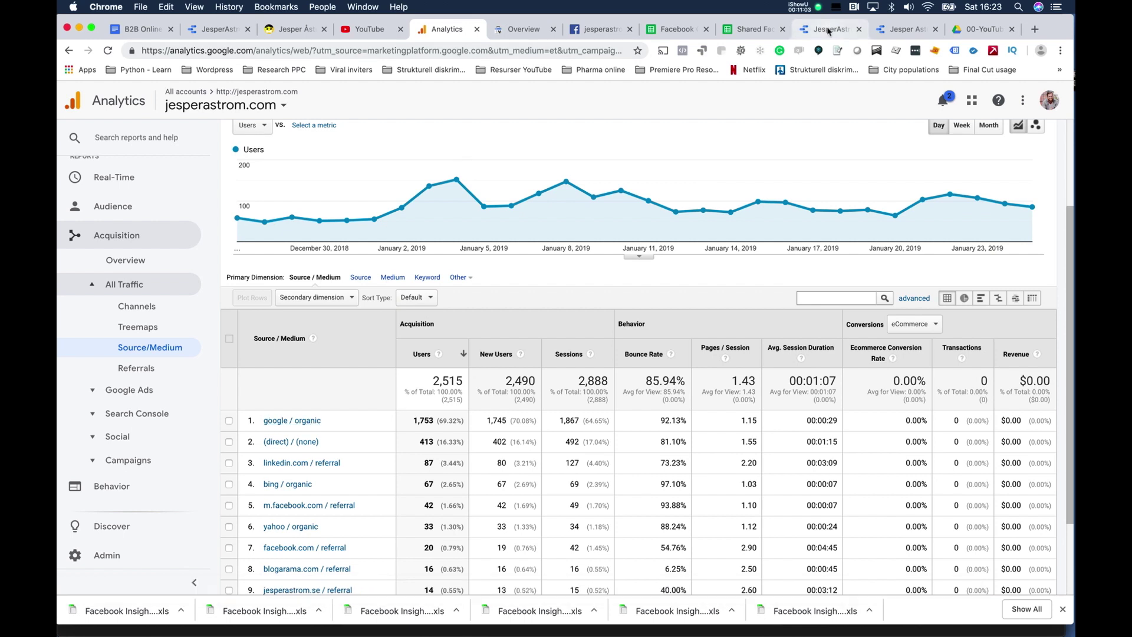
Switch back to the Data Studio report and start a new filter named "Google Organic" for the Google Traffic Landing Pages table.
{"action": "left_click", "coordinate": [905, 28]}
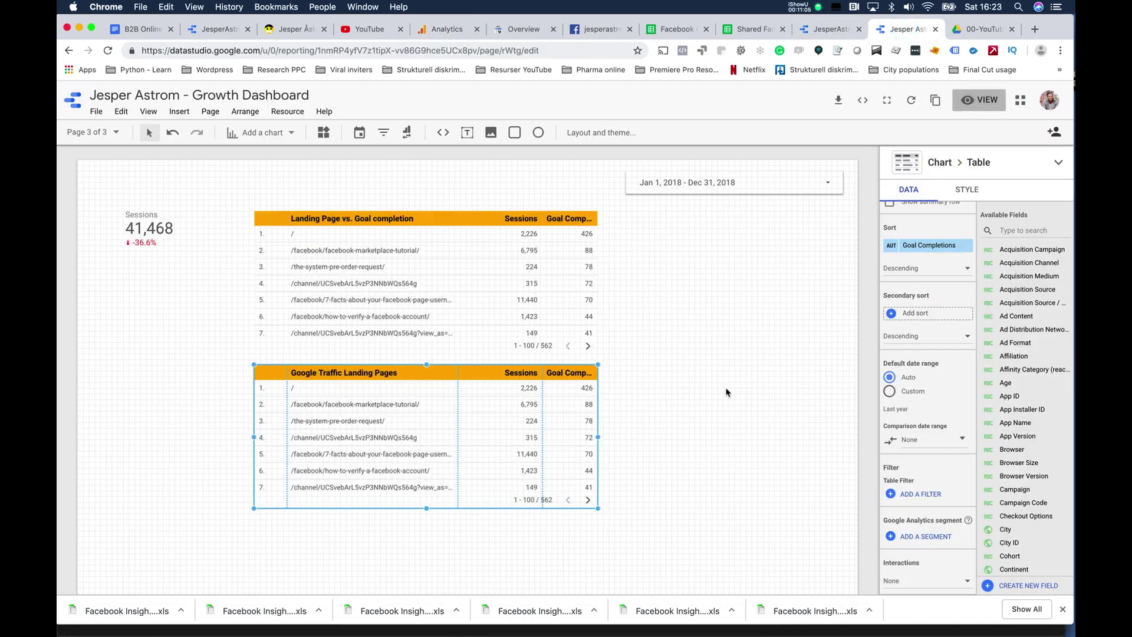
{"action": "left_click", "coordinate": [920, 494]}
{"action": "left_click", "coordinate": [175, 375]}
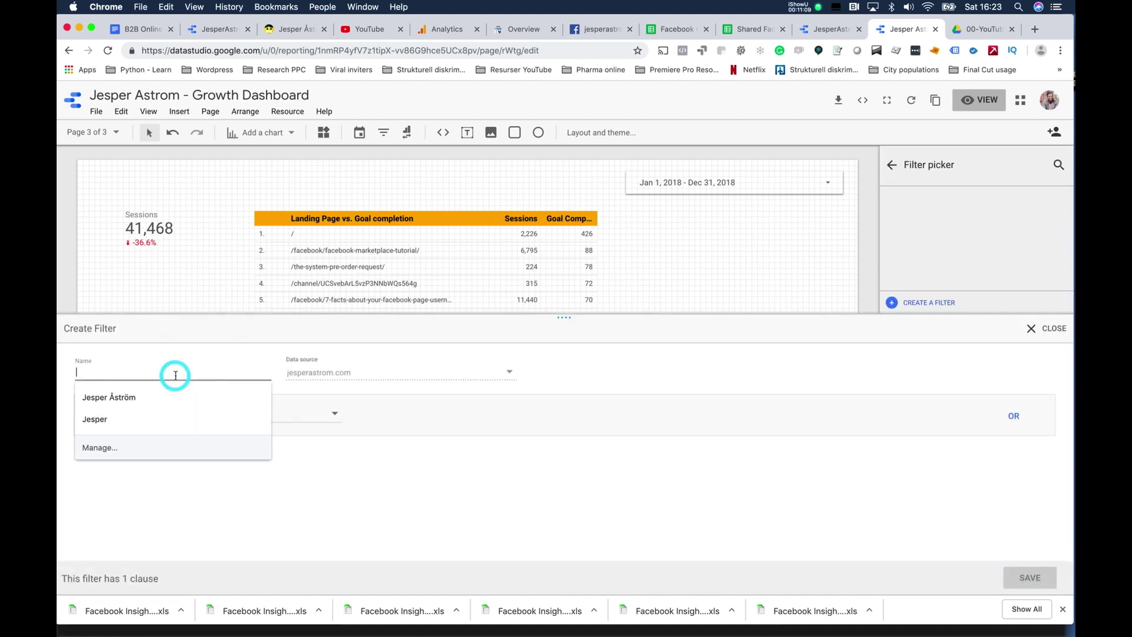
{"action": "type", "text": "Google Organic"}
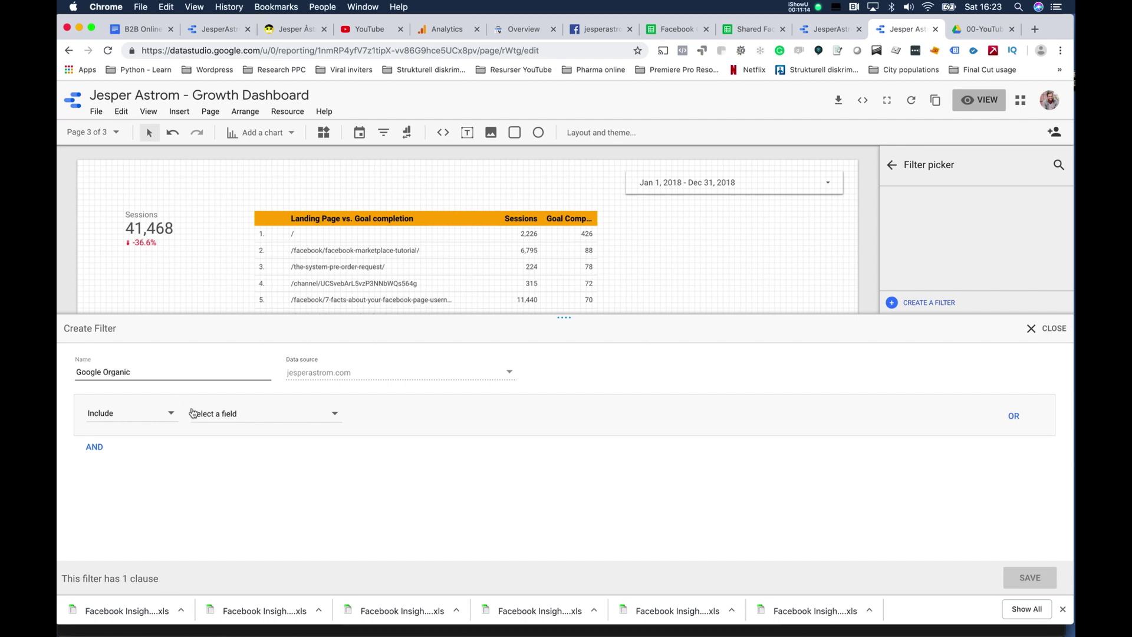
Set the filter clause to include the Source / Medium field with the Contains condition.
{"action": "left_click", "coordinate": [231, 413]}
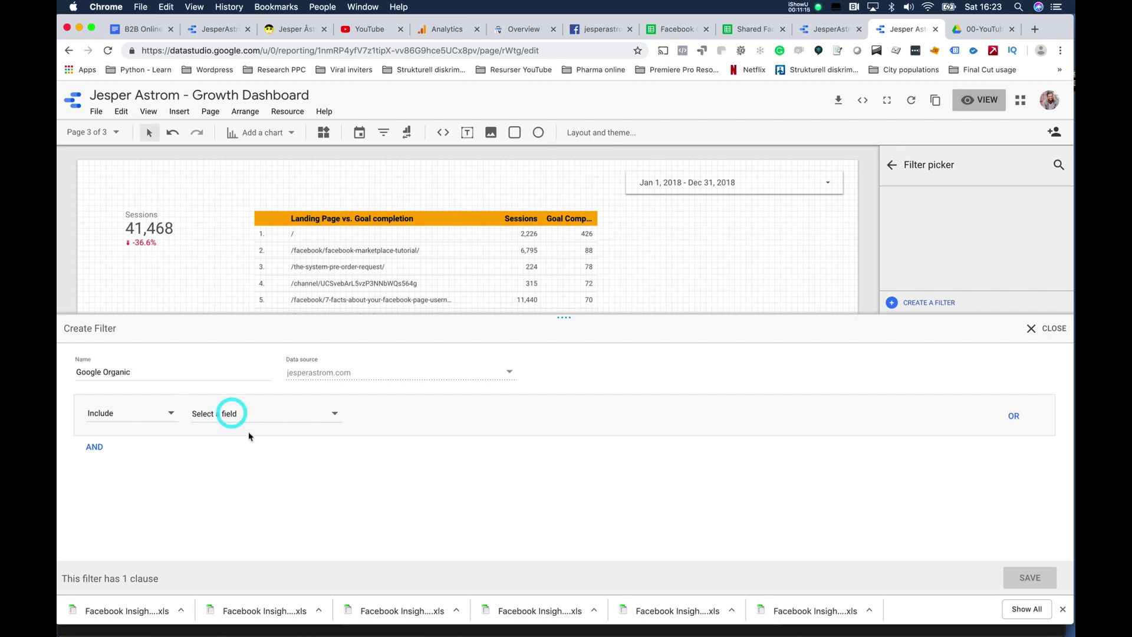
{"action": "left_click", "coordinate": [265, 420]}
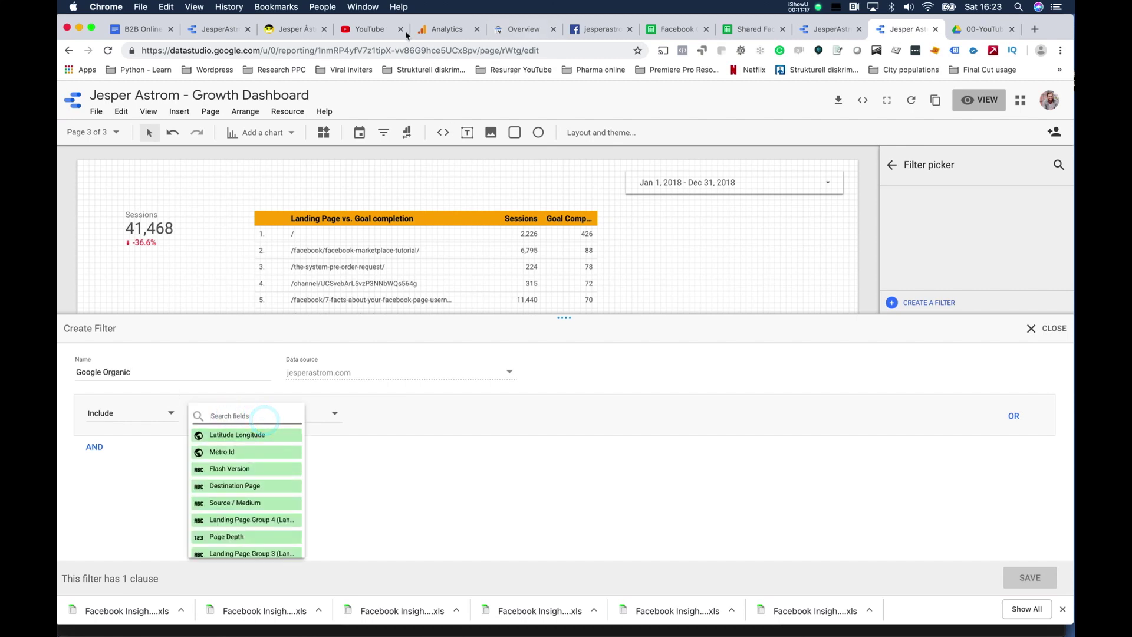
{"action": "left_click", "coordinate": [443, 29]}
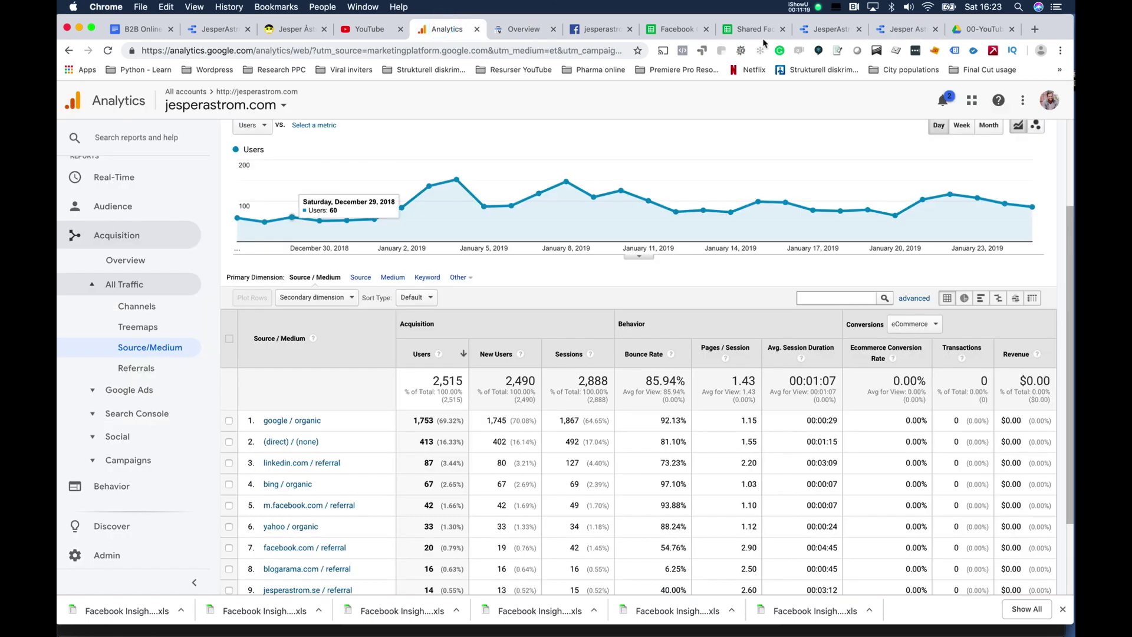
{"action": "left_click", "coordinate": [895, 30]}
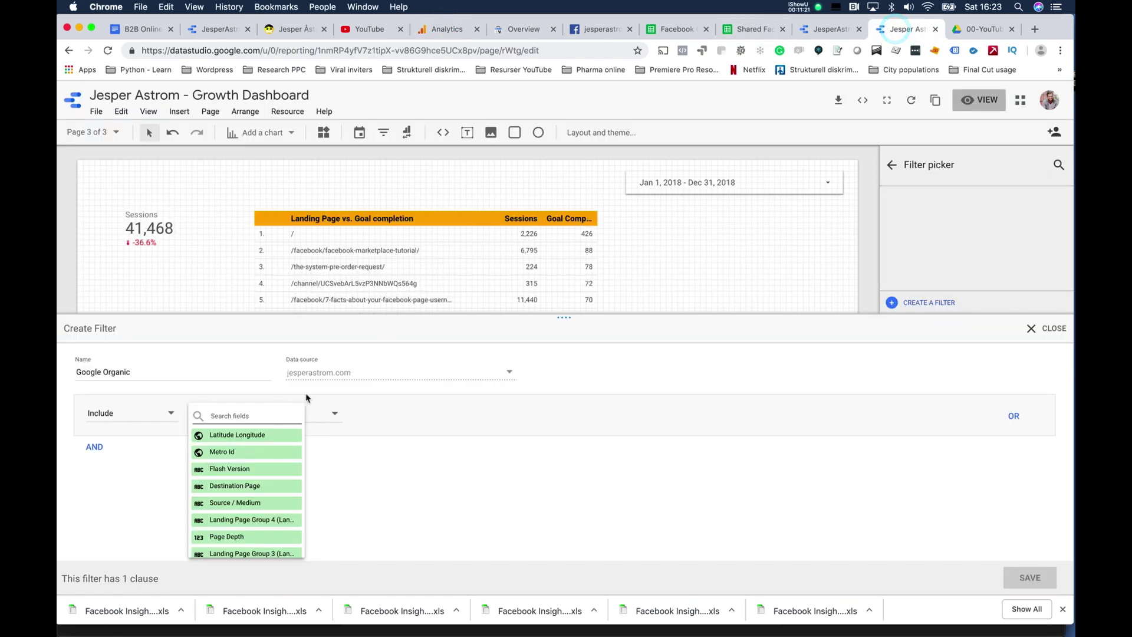
{"action": "type", "text": "sour"}
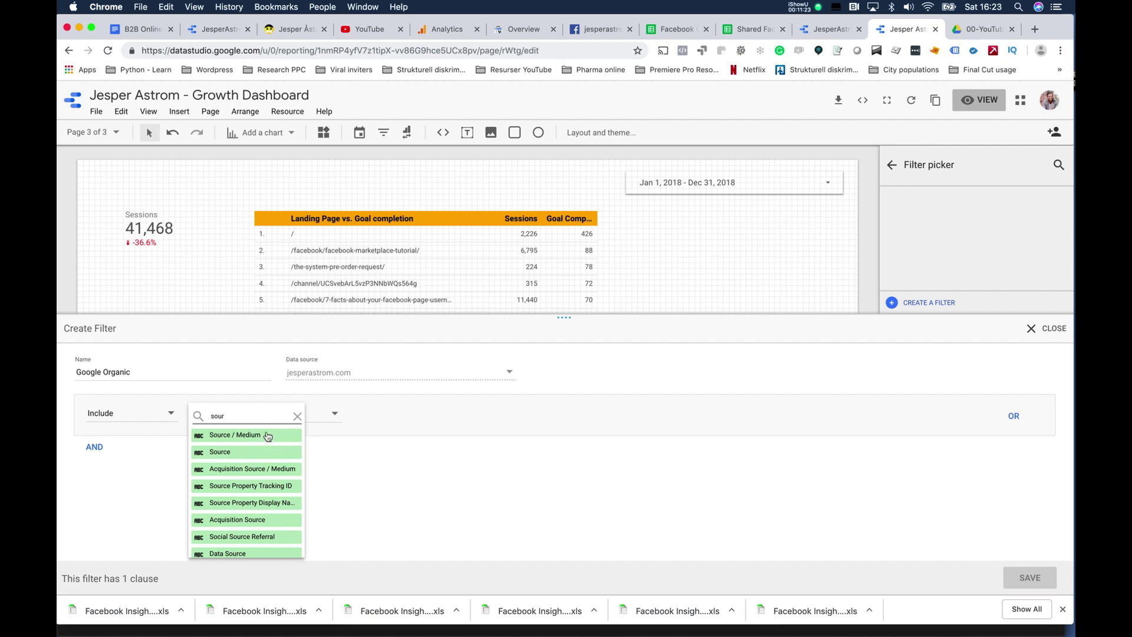
{"action": "left_click", "coordinate": [267, 435]}
{"action": "left_click", "coordinate": [396, 411]}
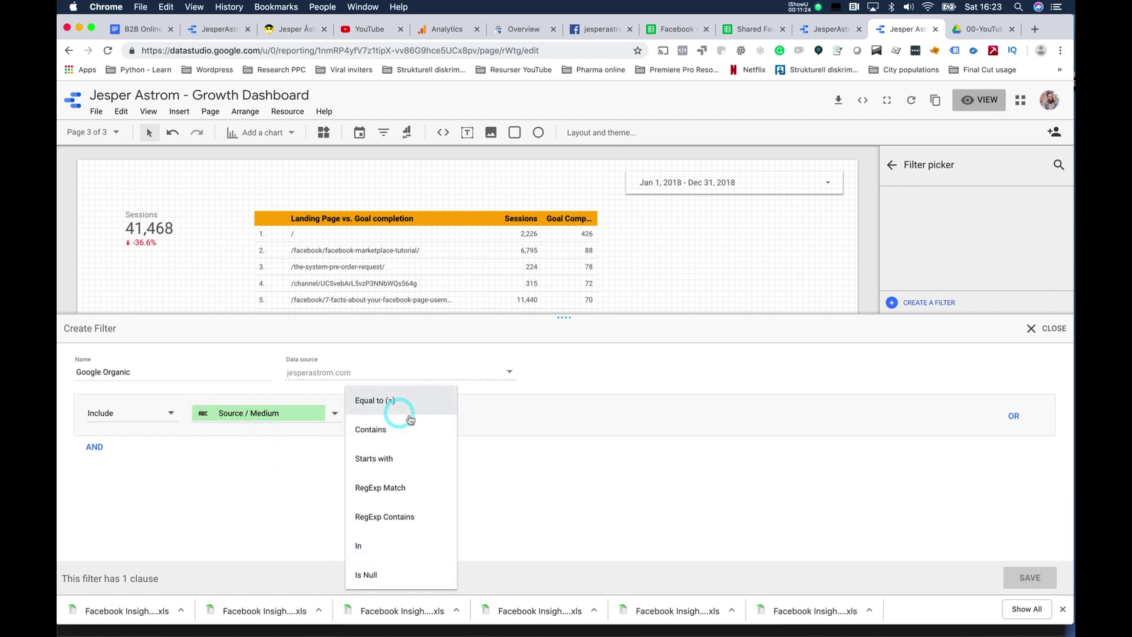
{"action": "left_click", "coordinate": [398, 429]}
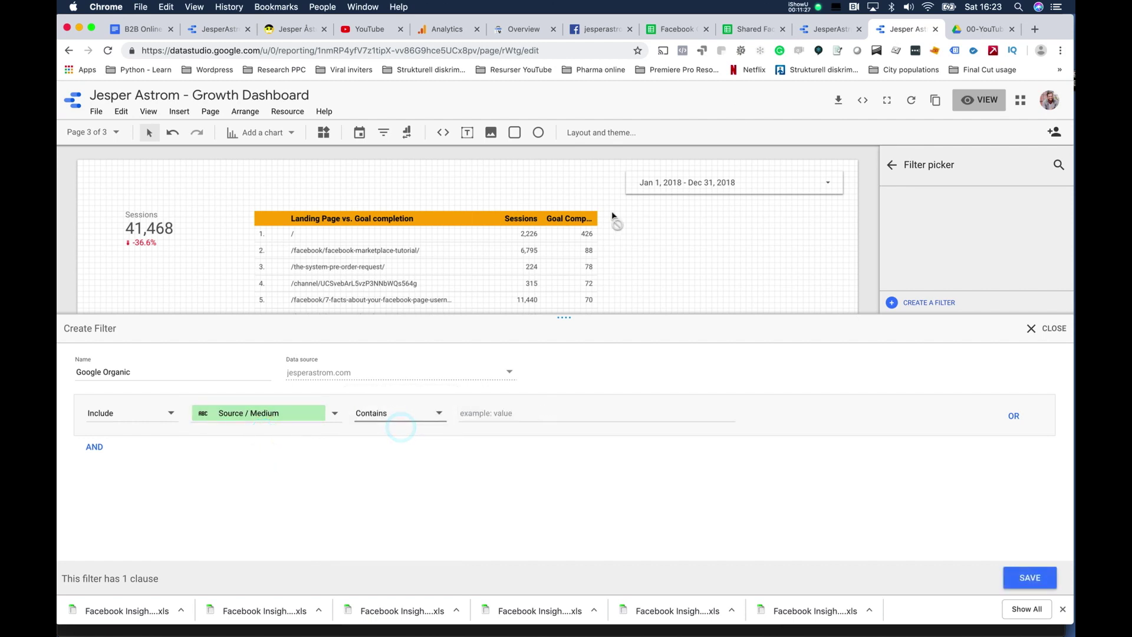
Copy "google / organic" from the Analytics Source/Medium report into the filter's value and save the filter.
{"action": "left_click", "coordinate": [453, 30]}
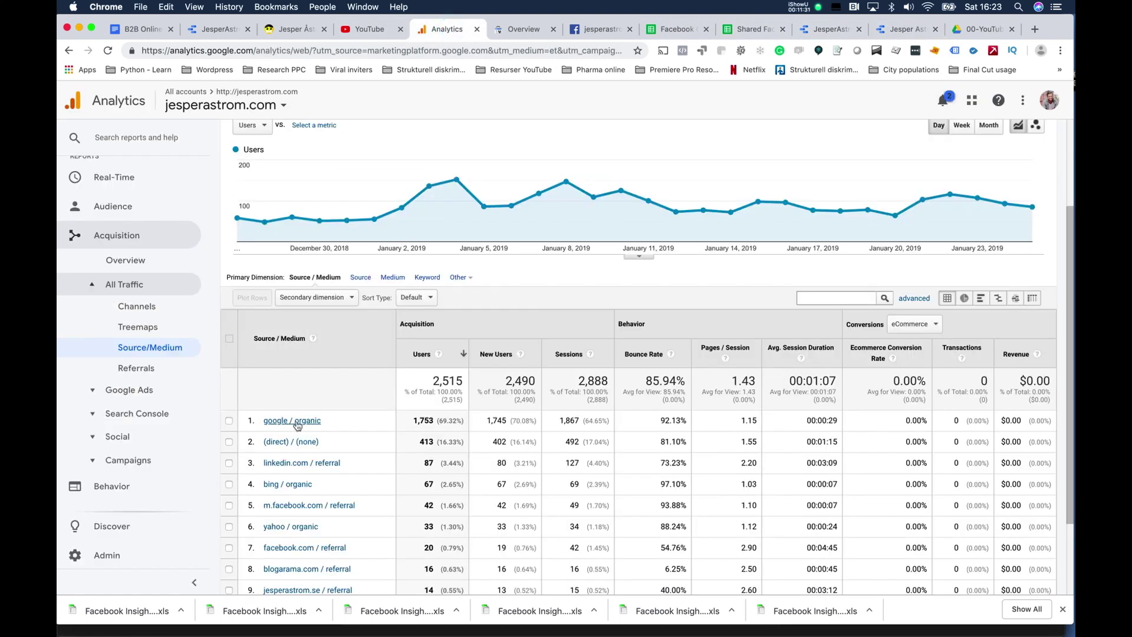
{"action": "left_click_drag", "start_coordinate": [323, 422], "coordinate": [266, 425]}
{"action": "key", "text": "super+c"}
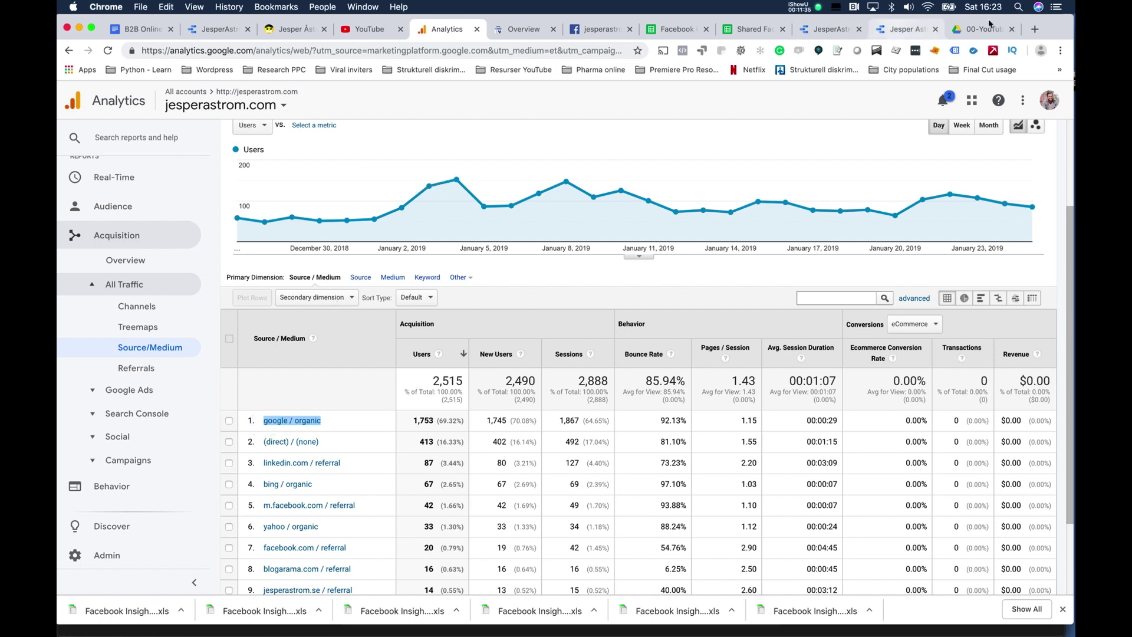
{"action": "left_click", "coordinate": [902, 29]}
{"action": "left_click", "coordinate": [528, 416]}
{"action": "key", "text": "super+v"}
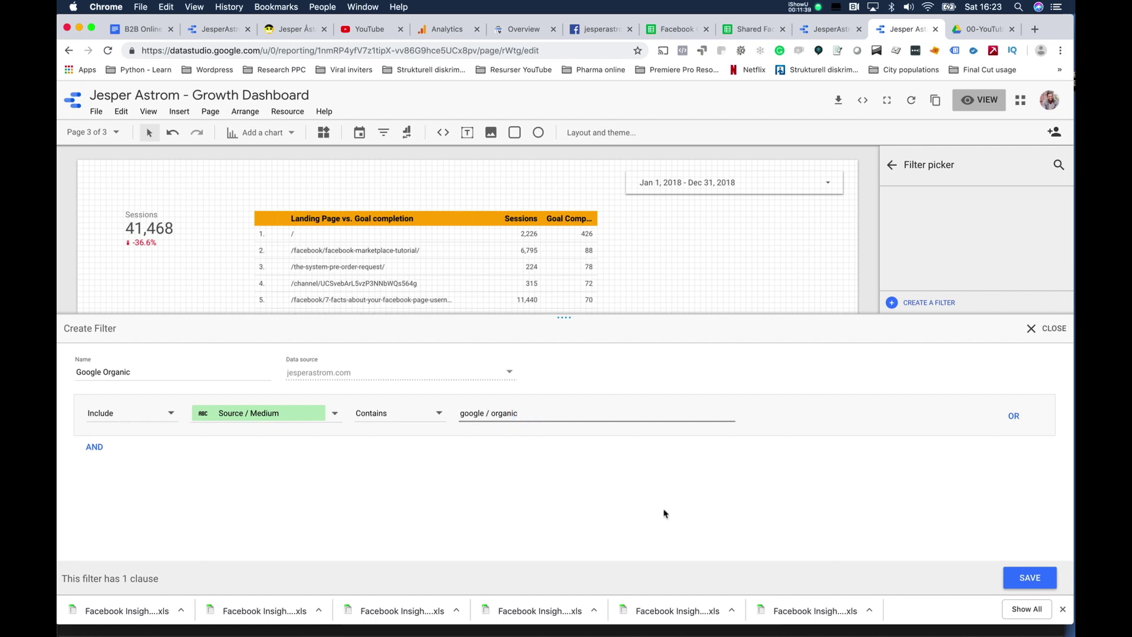
{"action": "left_click", "coordinate": [1043, 576]}
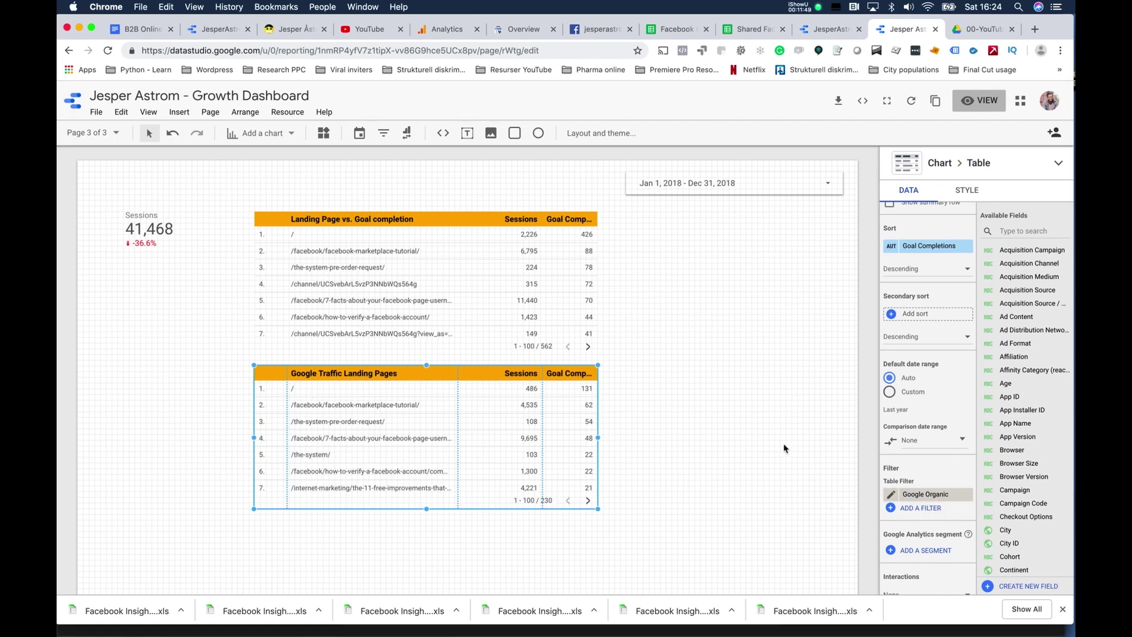
Review the filtered Google Traffic Landing Pages table, then check the finished report's Acquisition page for the next chart.
{"action": "scroll", "coordinate": [915, 322], "scroll_direction": "up", "scroll_amount": 1}
{"action": "scroll", "coordinate": [915, 322], "scroll_direction": "up", "scroll_amount": 5}
{"action": "left_click", "coordinate": [755, 299]}
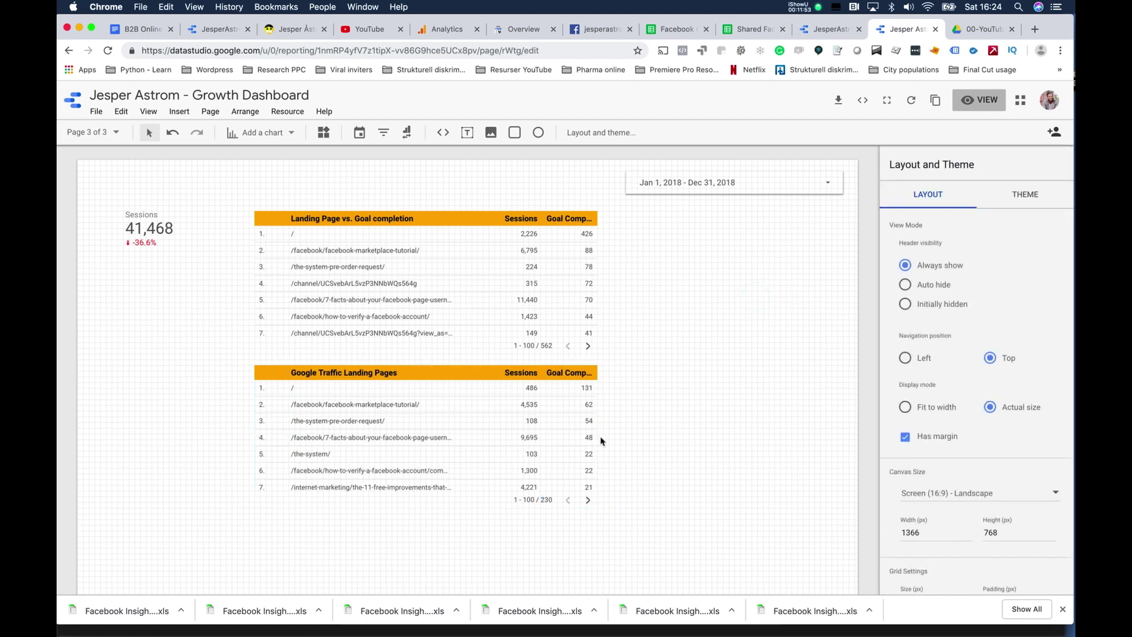
{"action": "left_click", "coordinate": [492, 395]}
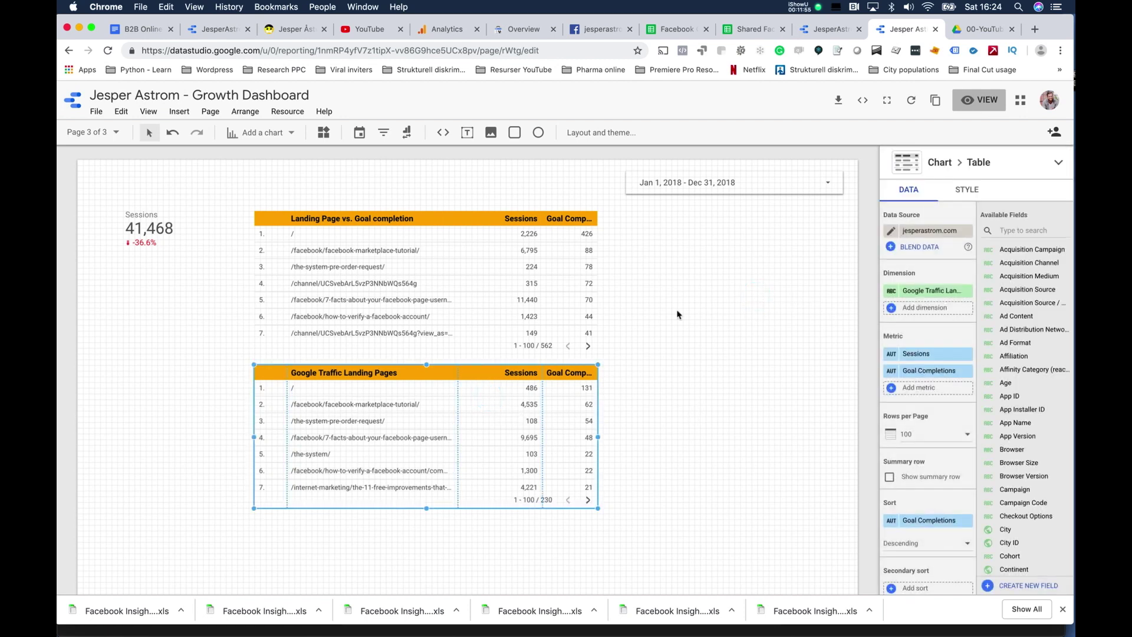
{"action": "left_click", "coordinate": [822, 29]}
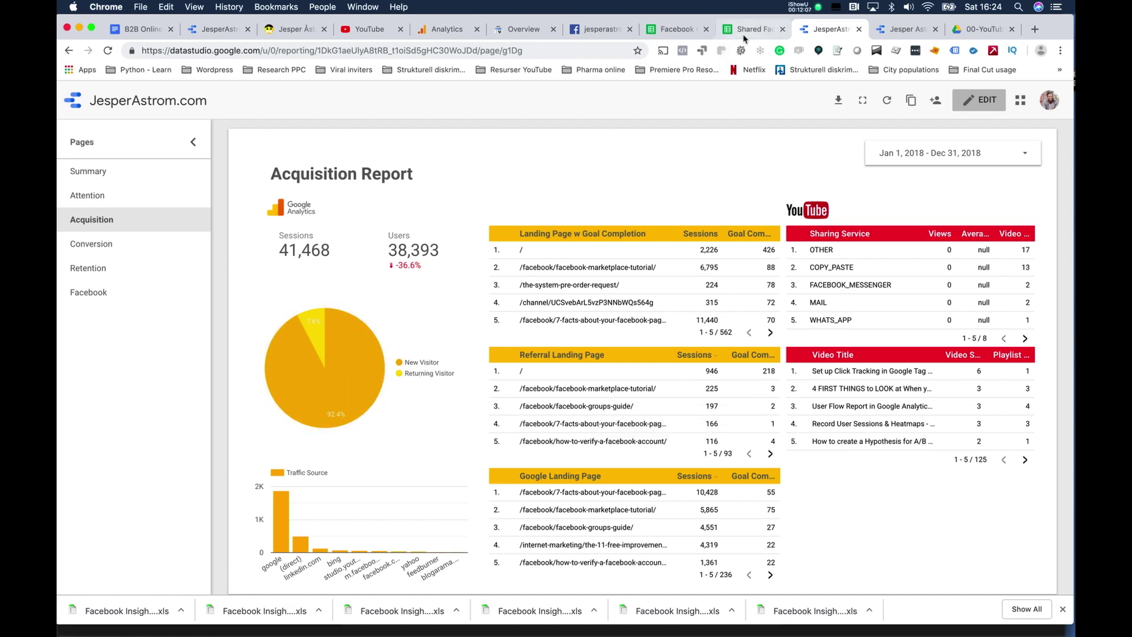
Add a pie chart to the Growth Dashboard and place it beside the Landing Page vs. Goal completion table, below the date range control.
{"action": "left_click", "coordinate": [896, 33]}
{"action": "left_click", "coordinate": [281, 133]}
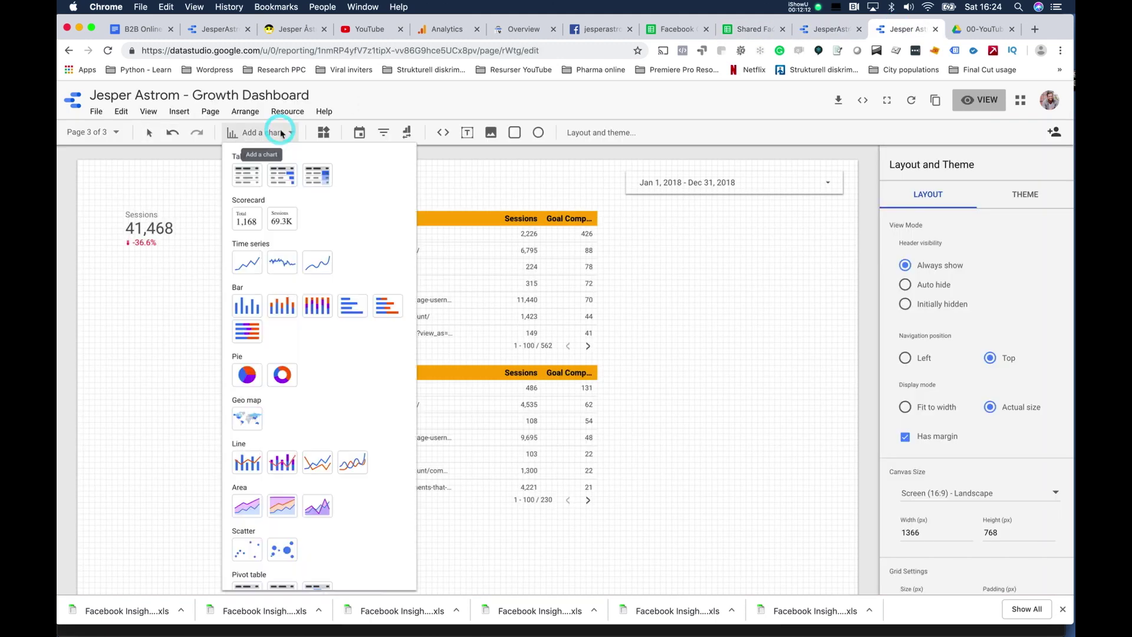
{"action": "left_click", "coordinate": [241, 375]}
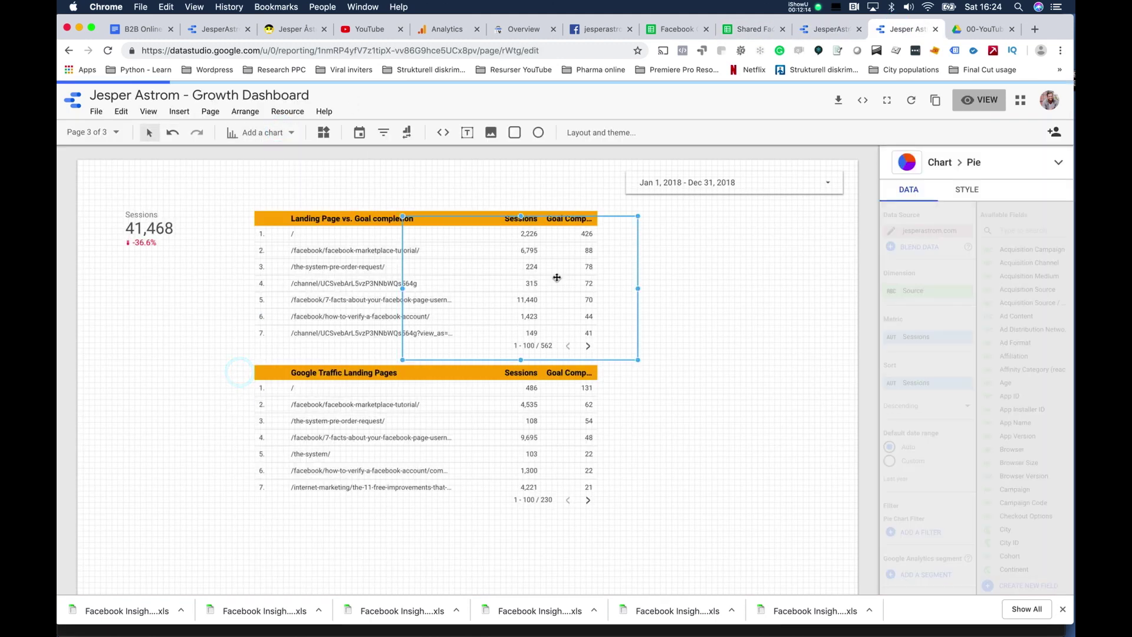
{"action": "left_click_drag", "start_coordinate": [534, 236], "coordinate": [735, 229]}
Change the pie chart's dimension to User Type.
{"action": "left_click", "coordinate": [932, 292]}
{"action": "type", "text": "user ty"}
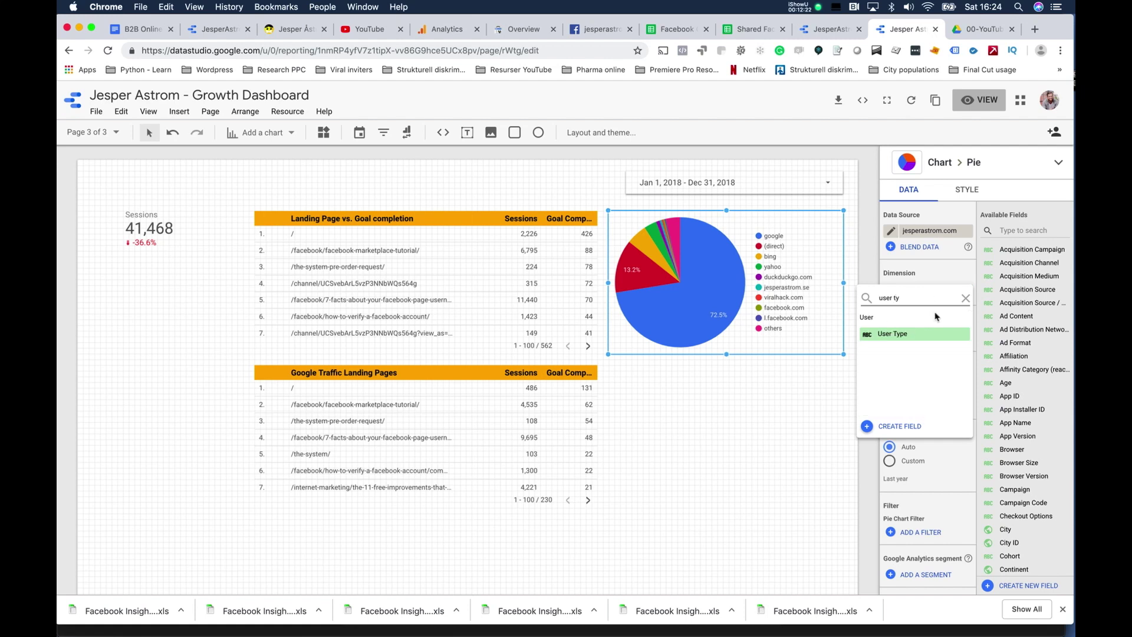
{"action": "left_click", "coordinate": [929, 333]}
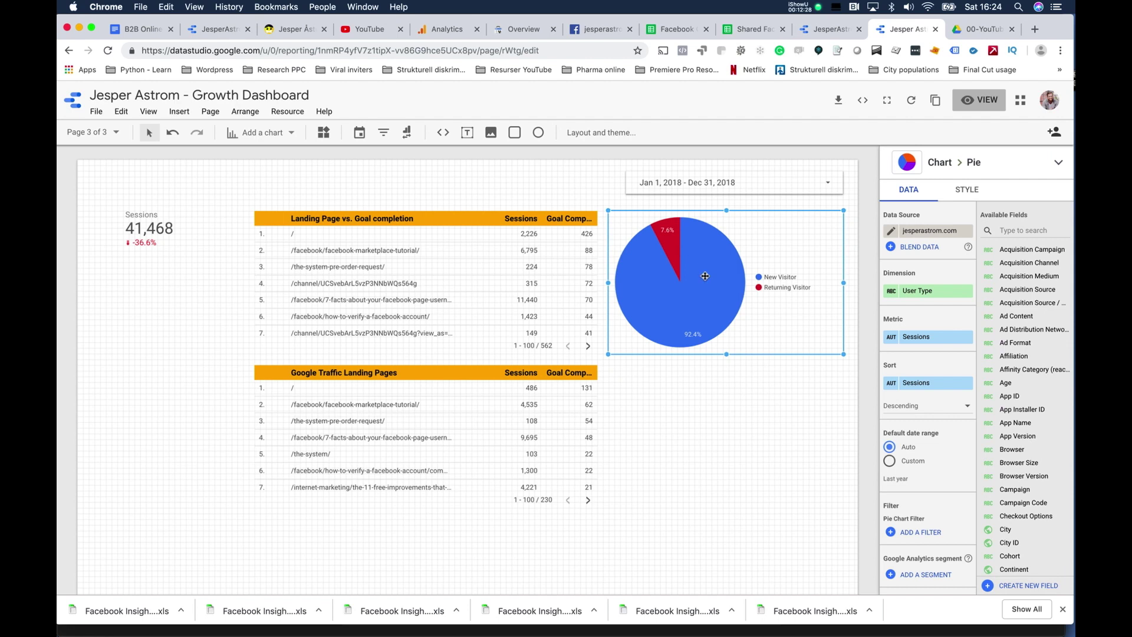
Set the pie chart's dimension value colors to orange for New Visitor and yellow for Returning Visitor.
{"action": "left_click", "coordinate": [969, 190]}
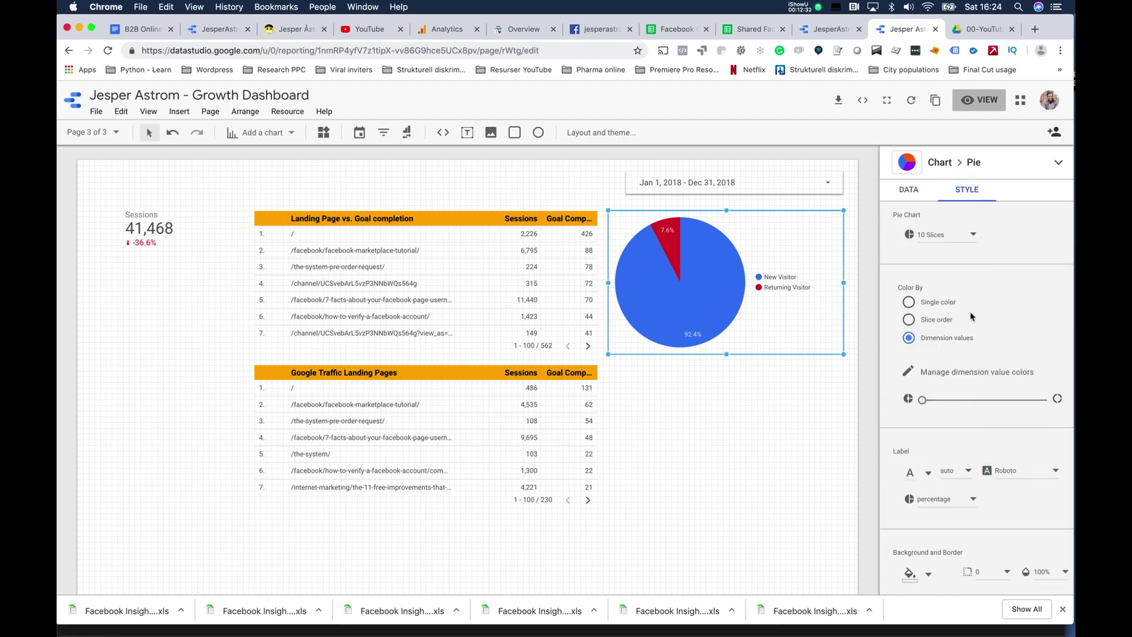
{"action": "left_click", "coordinate": [985, 372]}
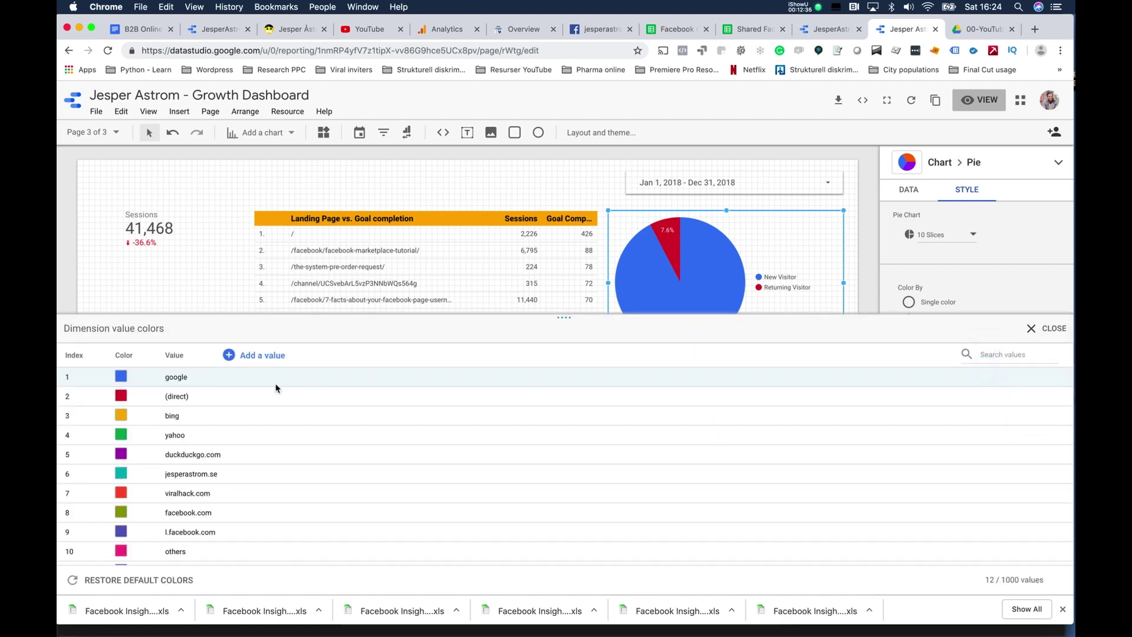
{"action": "scroll", "coordinate": [260, 445], "scroll_direction": "down", "scroll_amount": 2}
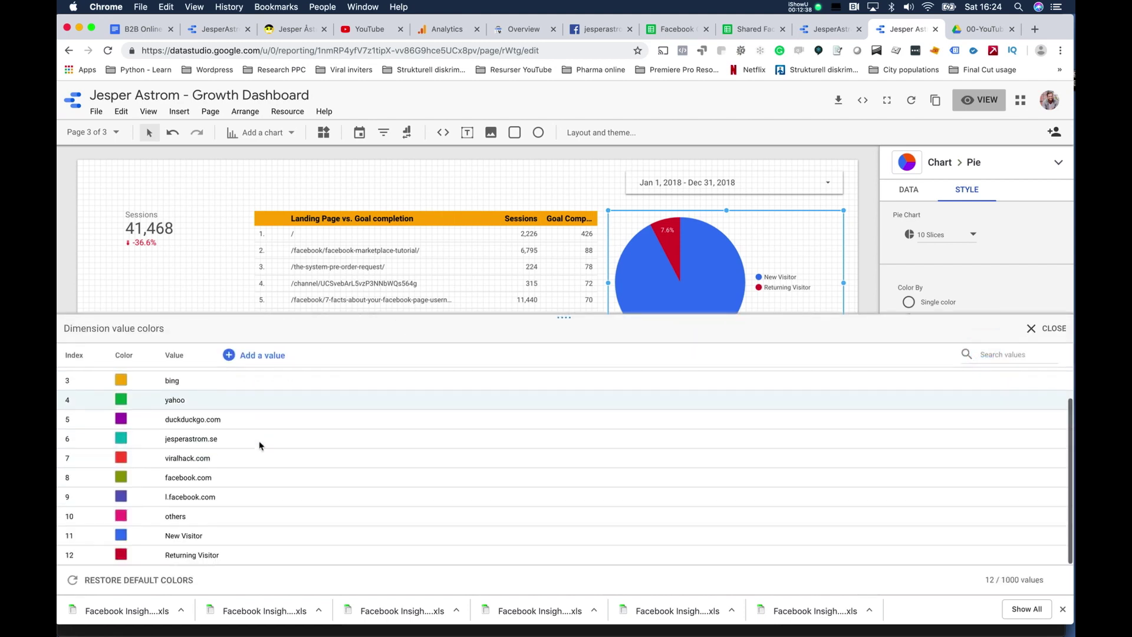
{"action": "left_click", "coordinate": [120, 535]}
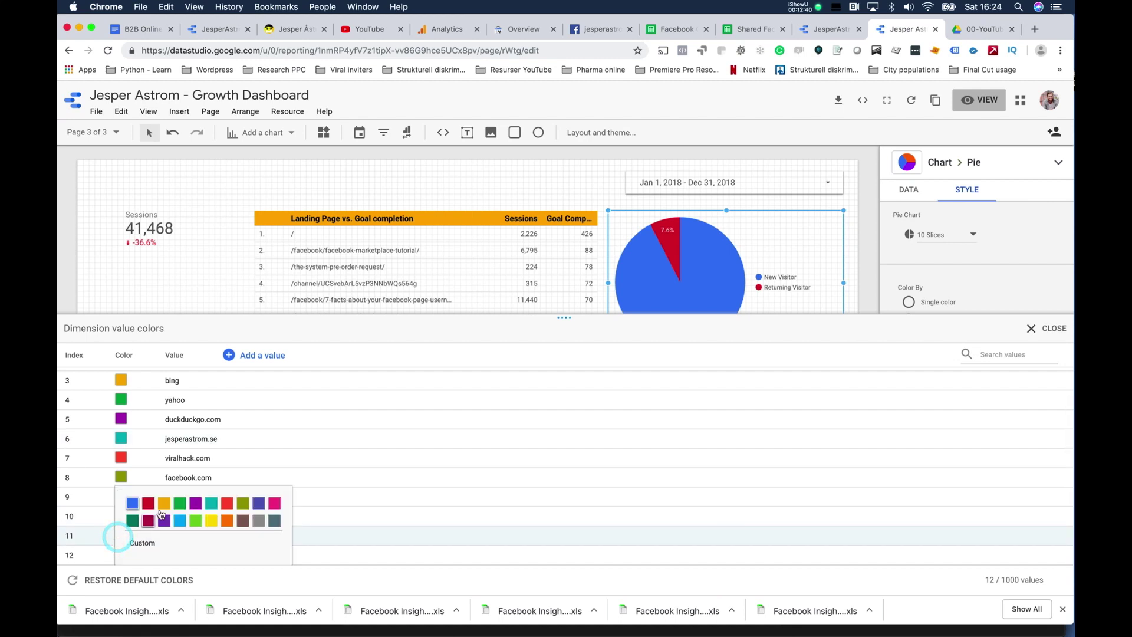
{"action": "left_click", "coordinate": [164, 504]}
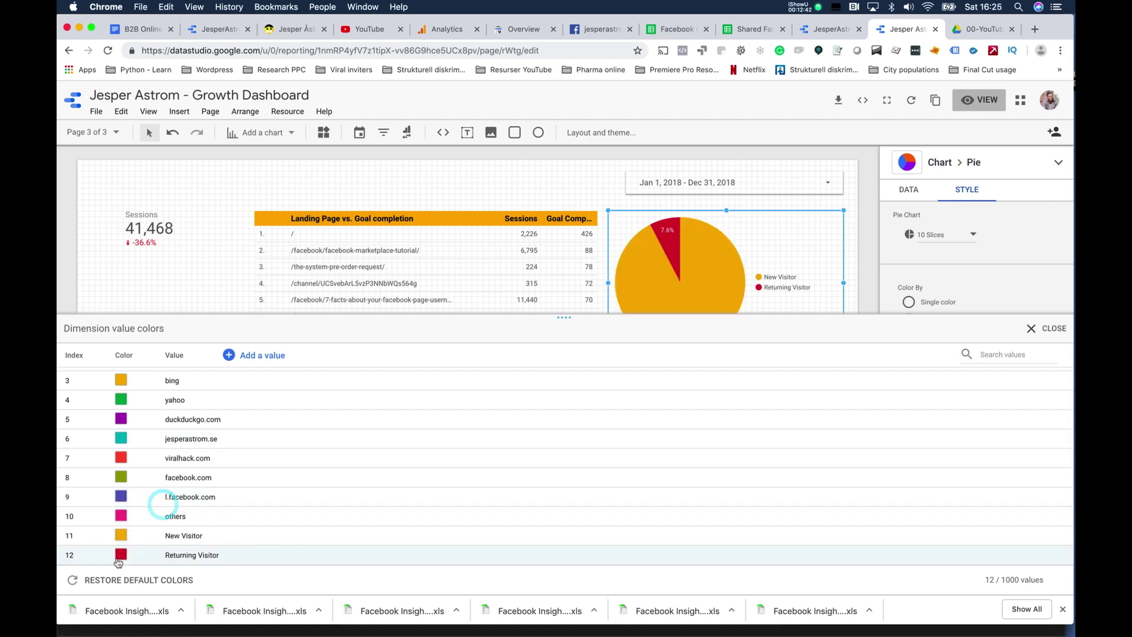
{"action": "left_click", "coordinate": [121, 554]}
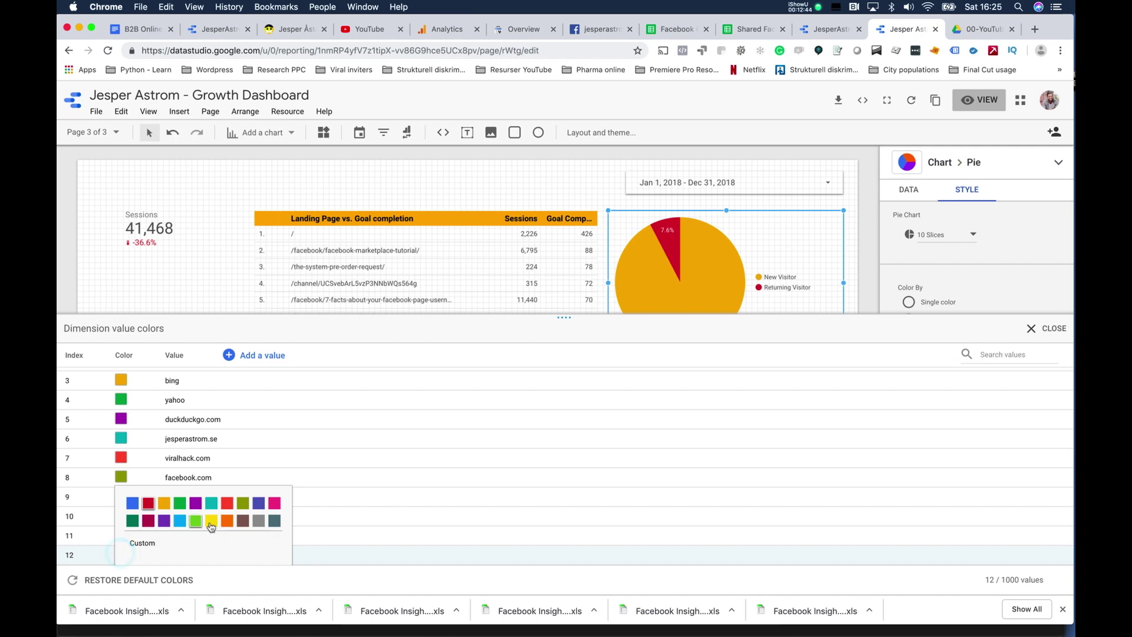
{"action": "left_click", "coordinate": [210, 521]}
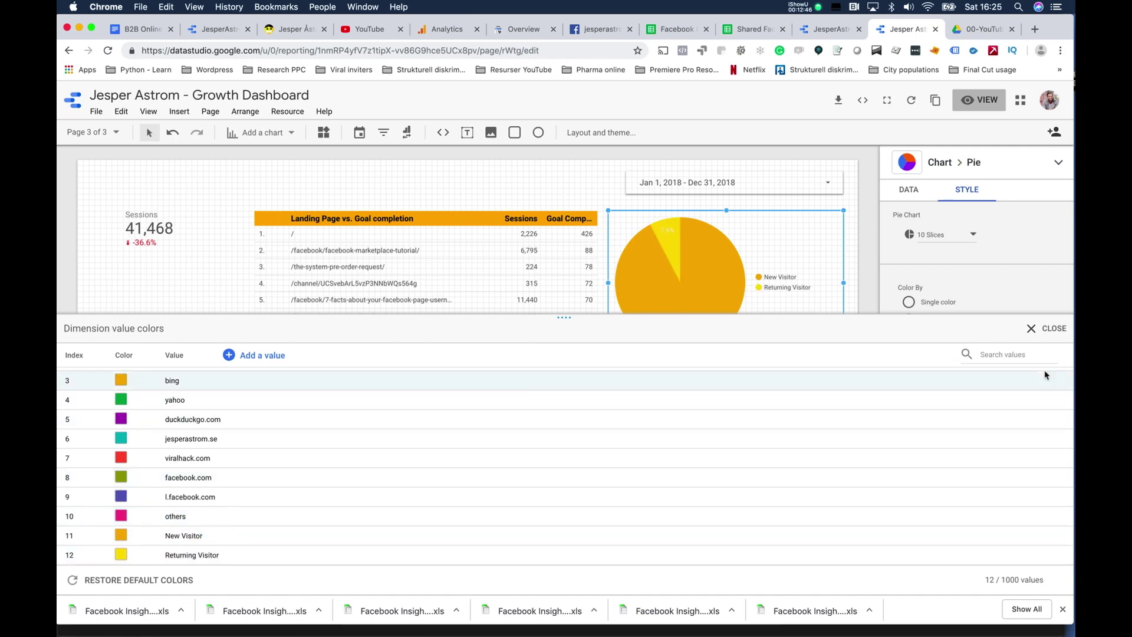
{"action": "left_click", "coordinate": [1052, 329]}
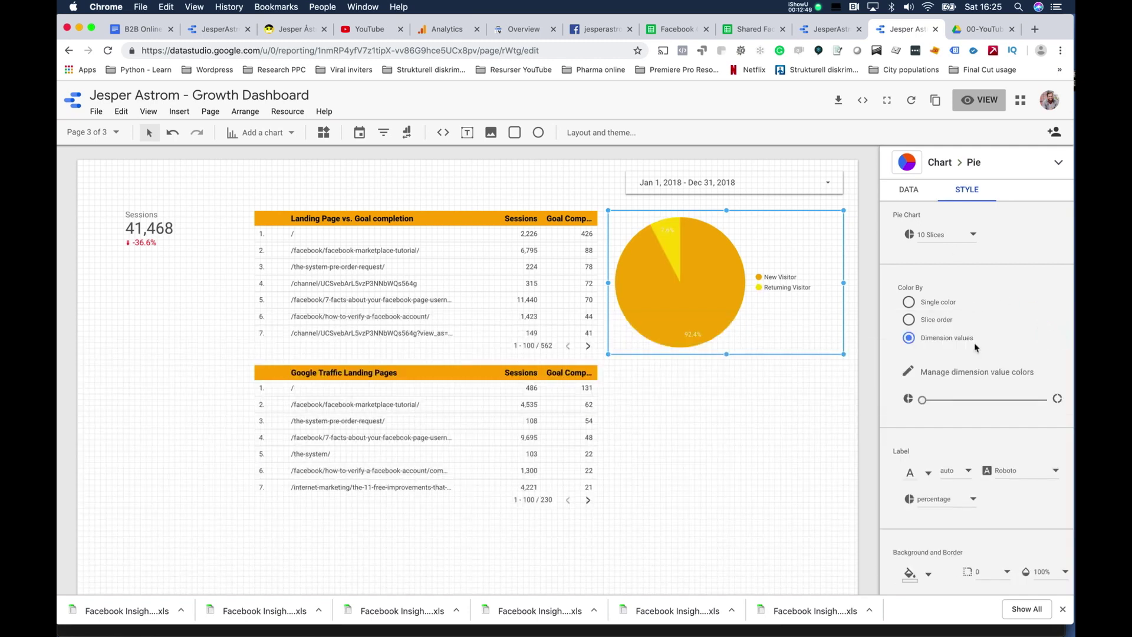
Set the pie chart's slice label text color to dark purple.
{"action": "left_click", "coordinate": [920, 472]}
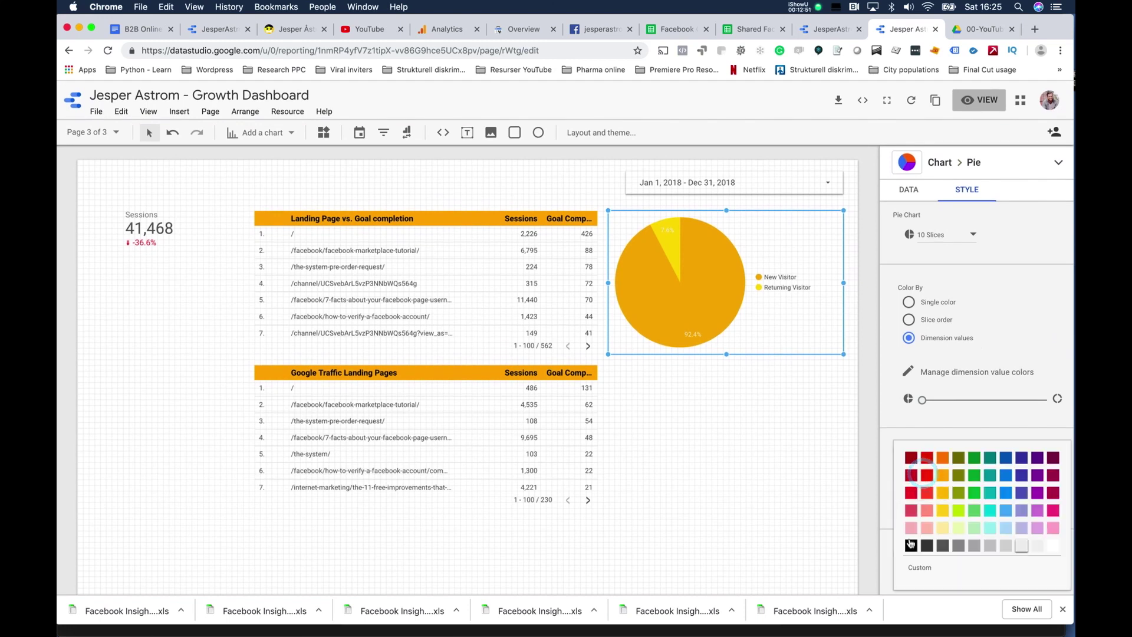
{"action": "left_click", "coordinate": [909, 494]}
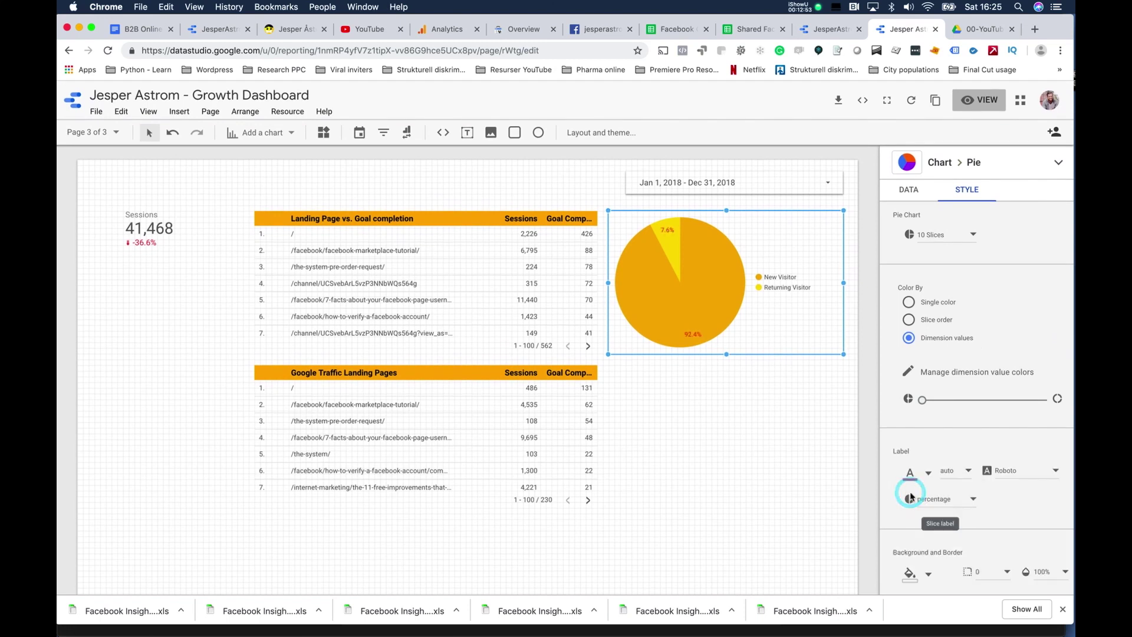
{"action": "left_click", "coordinate": [910, 473]}
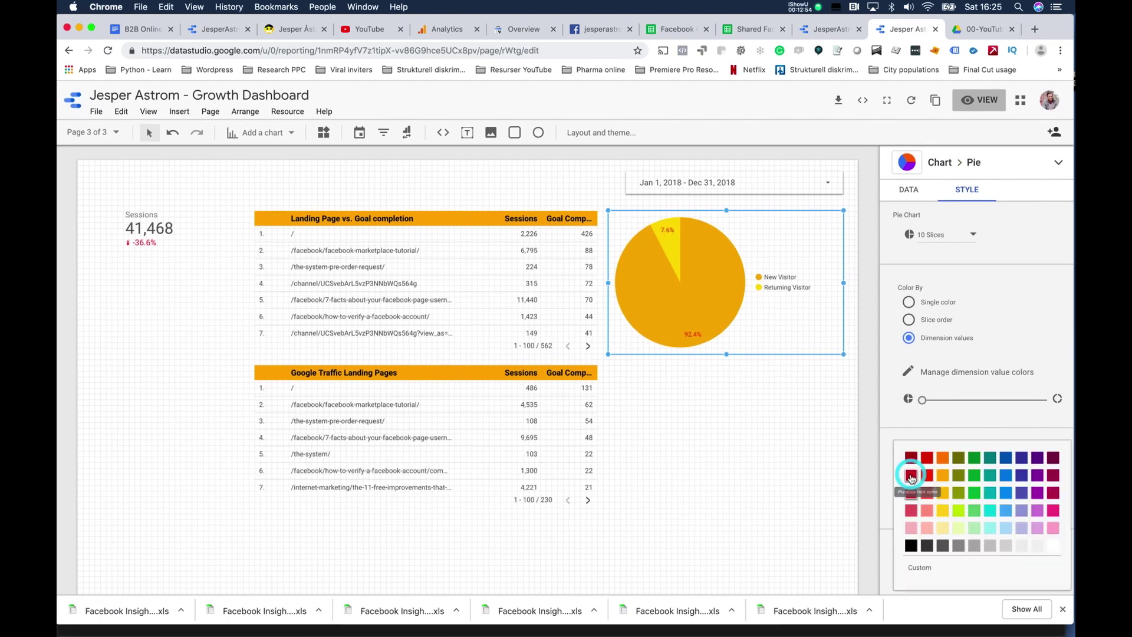
{"action": "left_click", "coordinate": [1038, 461]}
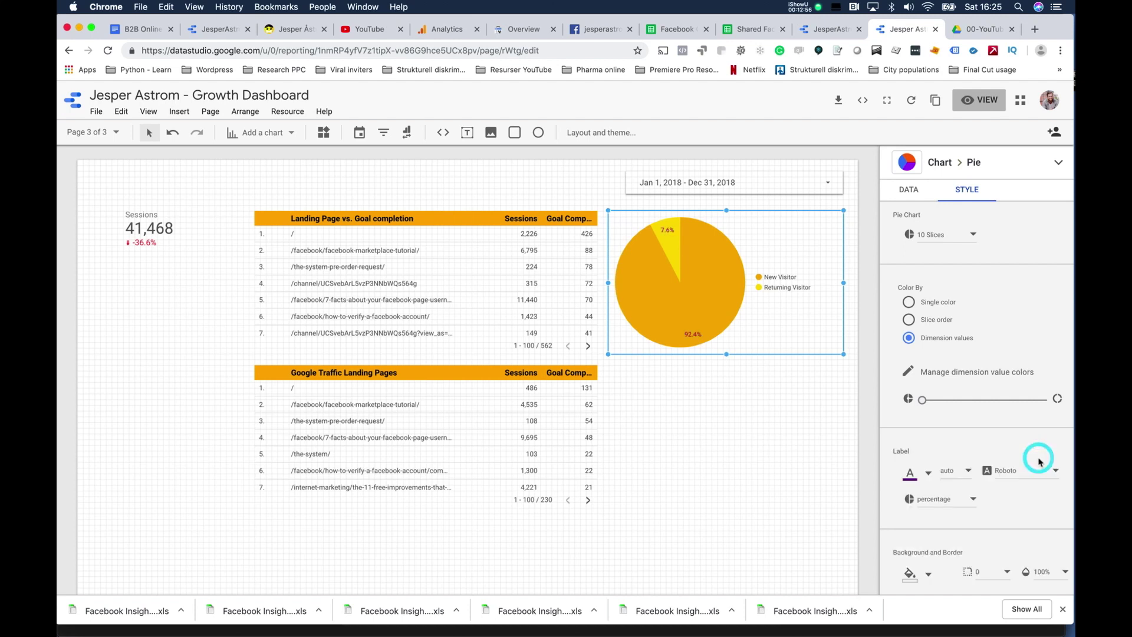
{"action": "left_click", "coordinate": [786, 460]}
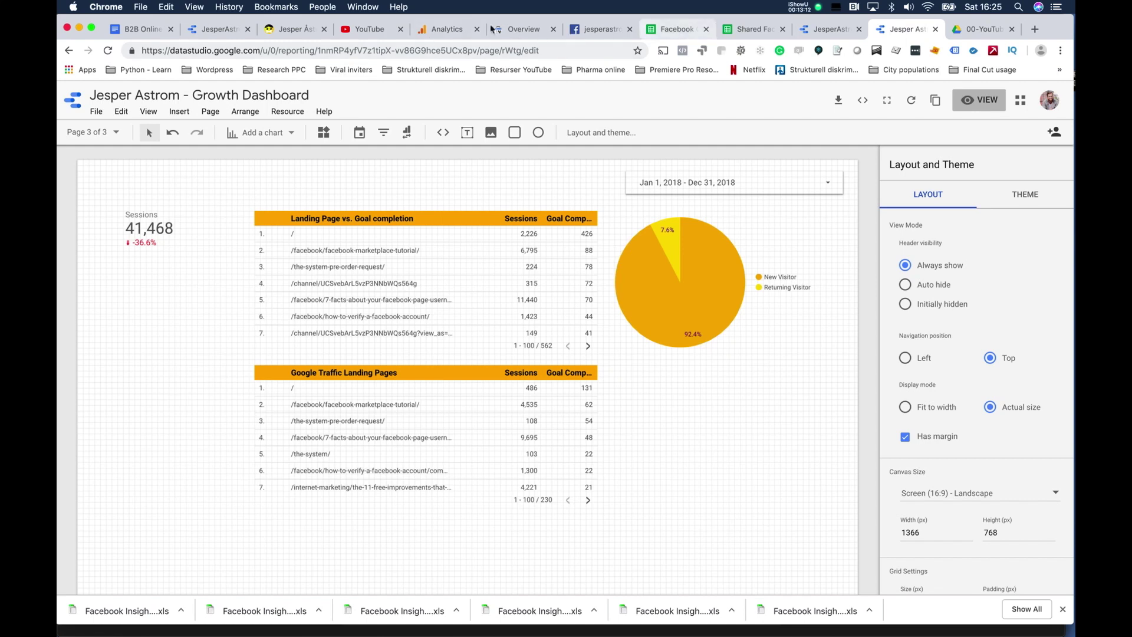
Review the Conversion and Attention pages of the finished JesperAstrom.com report for the content of the next page.
{"action": "left_click", "coordinate": [833, 29]}
{"action": "left_click", "coordinate": [114, 241]}
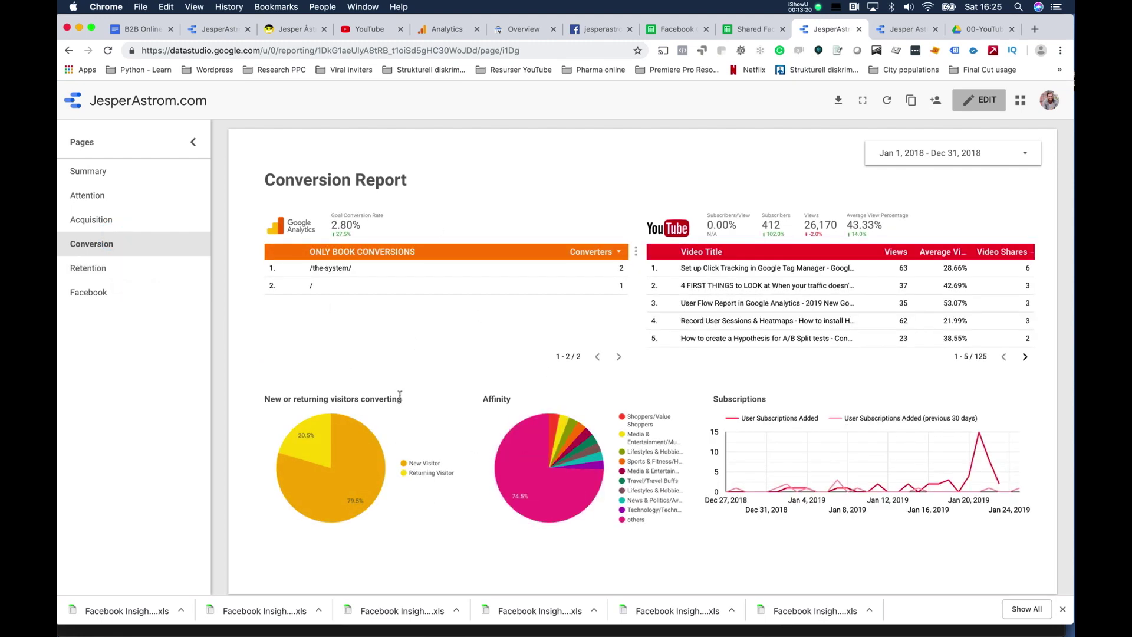
{"action": "left_click", "coordinate": [106, 219]}
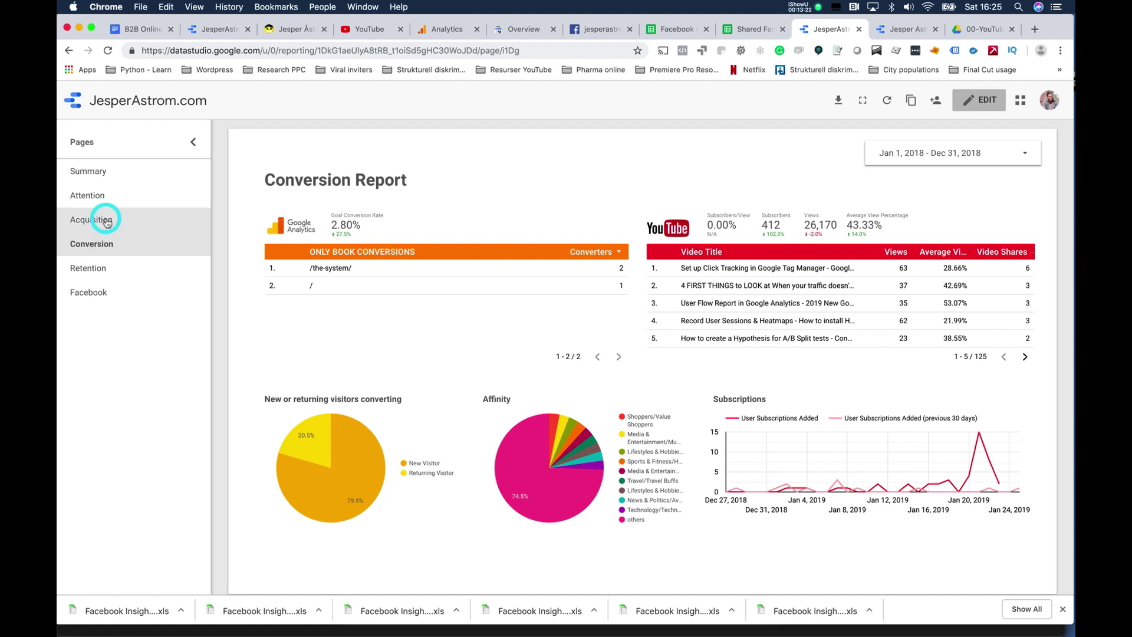
{"action": "left_click", "coordinate": [111, 202]}
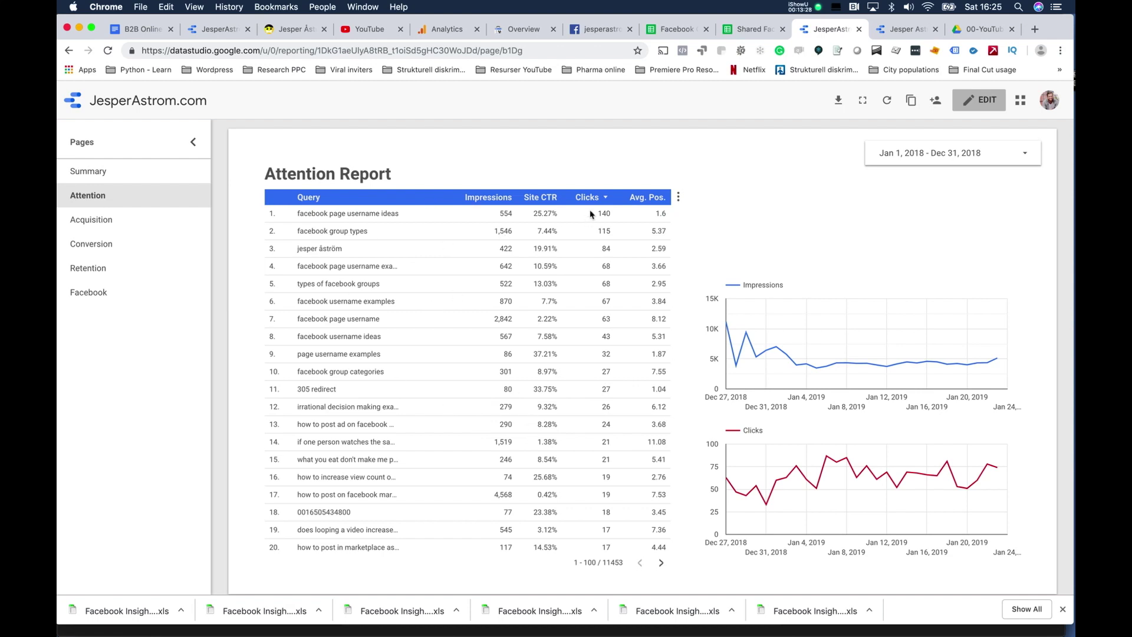
Add a table to the Growth Dashboard's Attention page and enlarge it to fill about half the canvas width.
{"action": "left_click", "coordinate": [900, 29]}
{"action": "left_click", "coordinate": [101, 132]}
{"action": "left_click", "coordinate": [104, 206]}
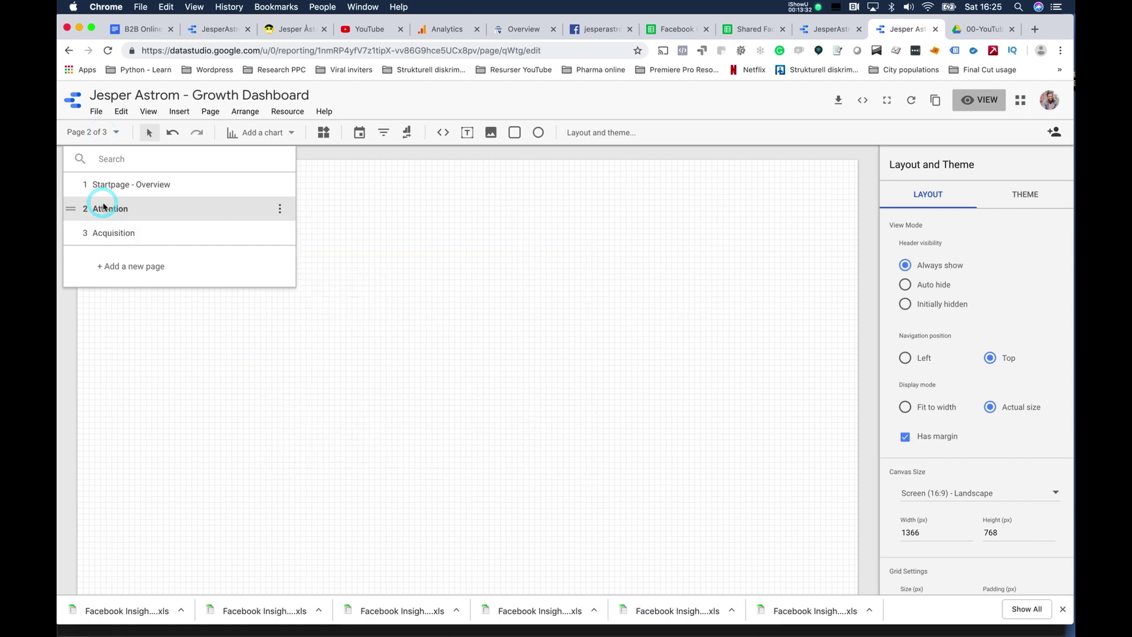
{"action": "left_click", "coordinate": [267, 132]}
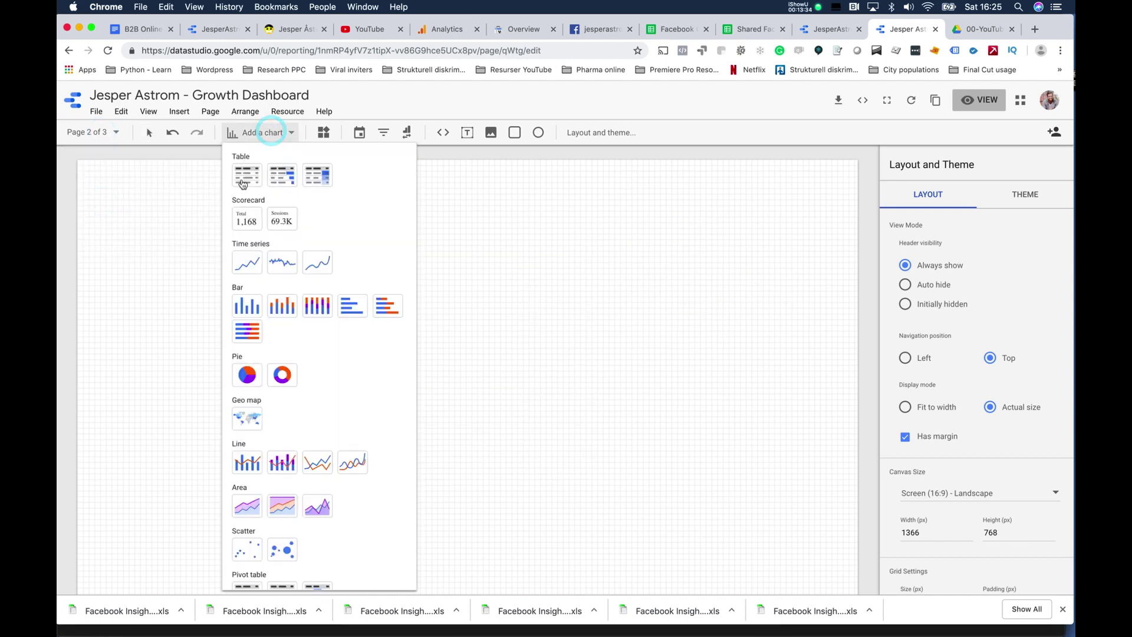
{"action": "left_click", "coordinate": [243, 183]}
{"action": "left_click_drag", "start_coordinate": [530, 303], "coordinate": [239, 245]}
{"action": "left_click_drag", "start_coordinate": [346, 320], "coordinate": [483, 555]}
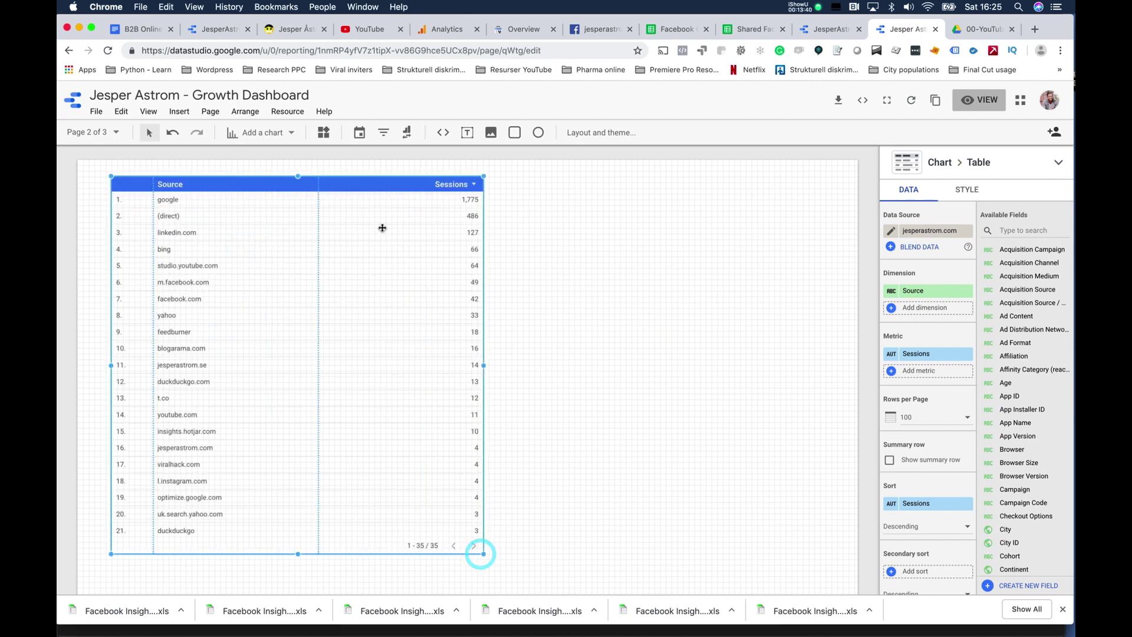
{"action": "left_click_drag", "start_coordinate": [370, 189], "coordinate": [376, 194]}
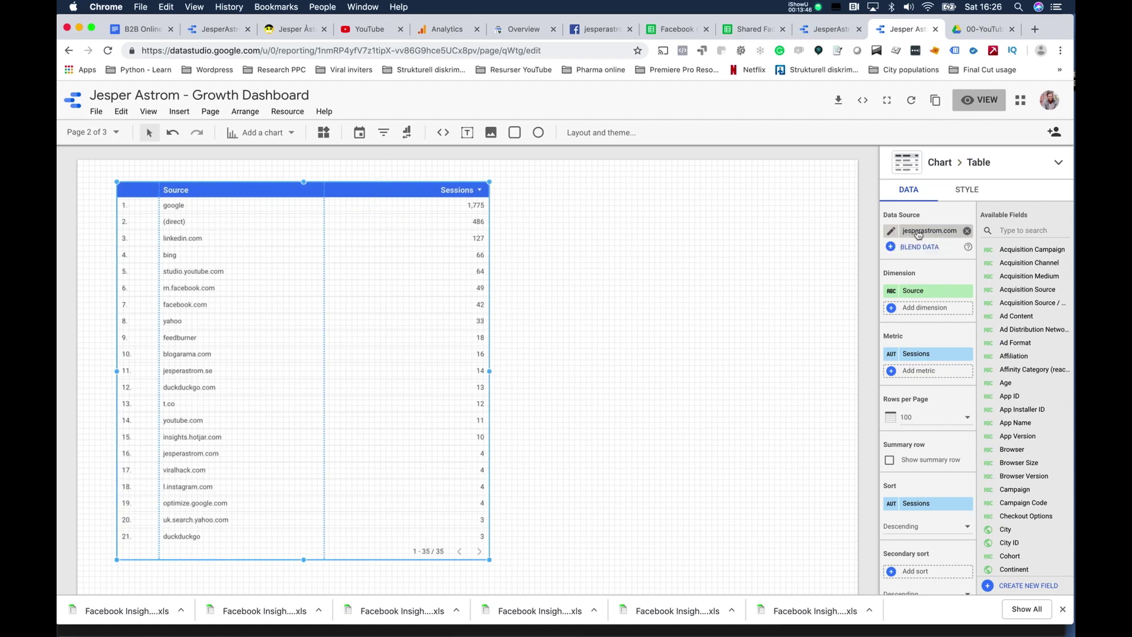
Remove the jesperastrom.com data source from the table and start a new data source with the Search Console connector.
{"action": "left_click", "coordinate": [966, 232]}
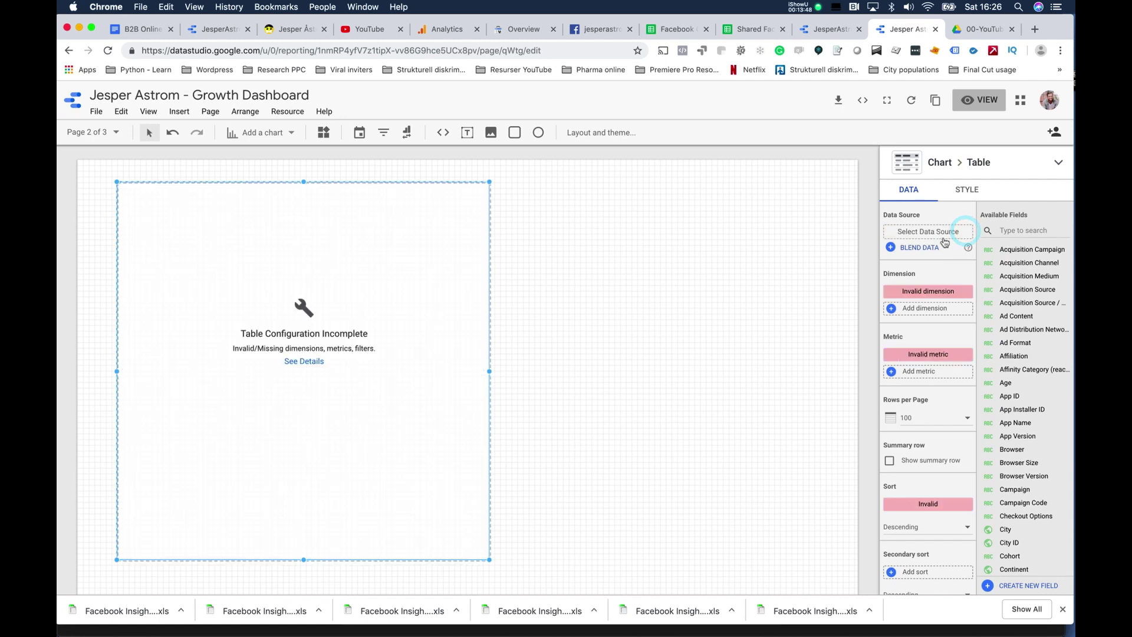
{"action": "left_click", "coordinate": [944, 239]}
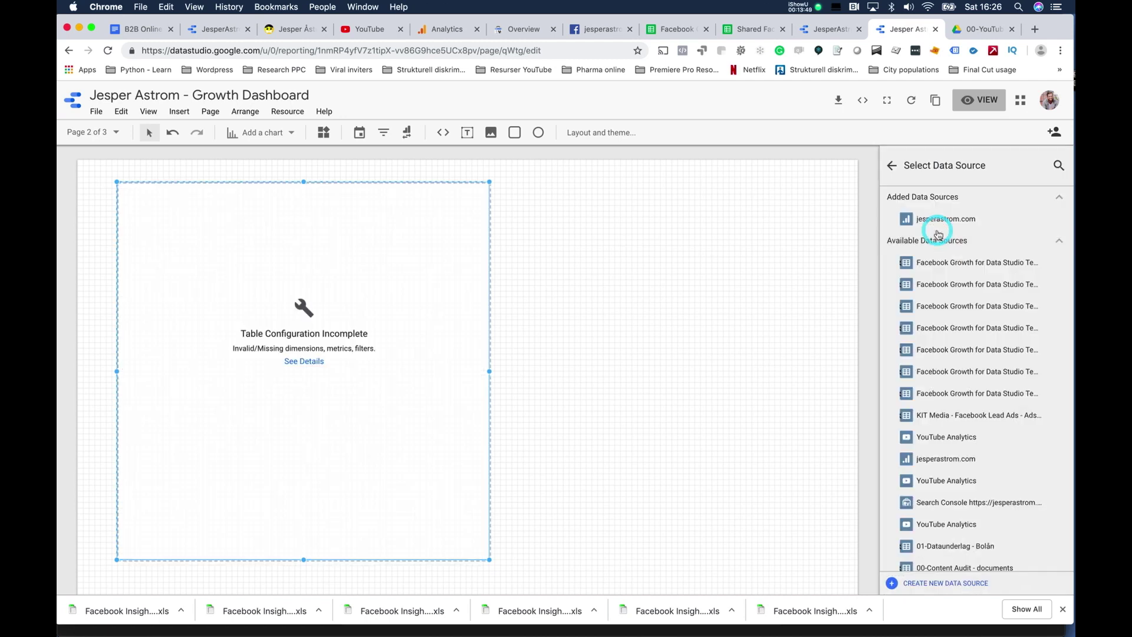
{"action": "left_click", "coordinate": [923, 584]}
{"action": "scroll", "coordinate": [488, 325], "scroll_direction": "down", "scroll_amount": 2}
{"action": "scroll", "coordinate": [488, 324], "scroll_direction": "down", "scroll_amount": 3}
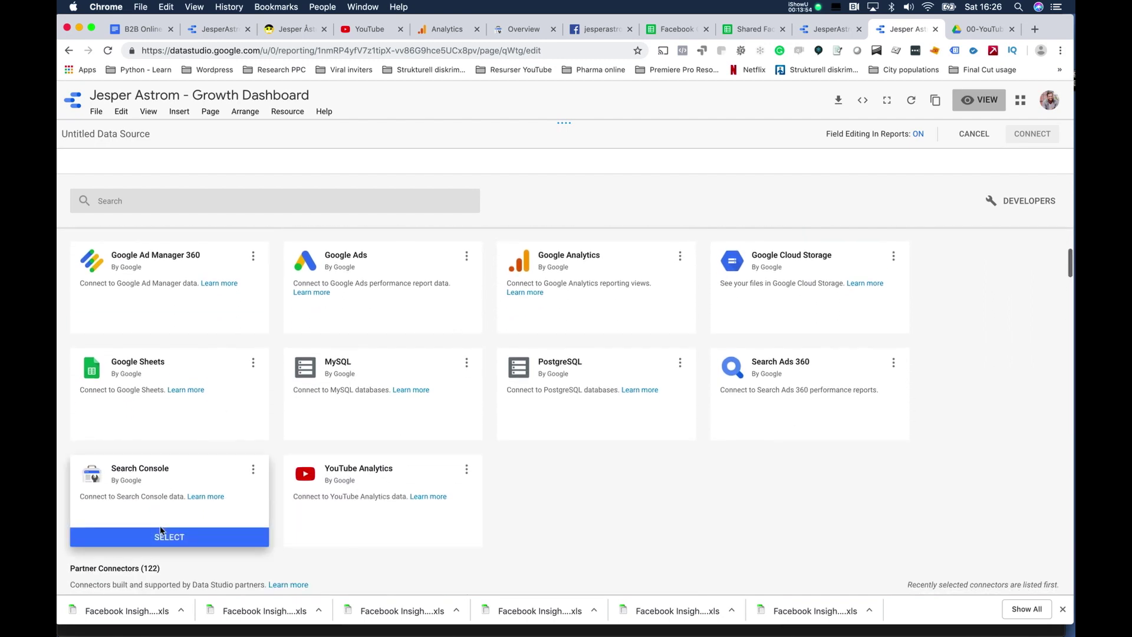
{"action": "left_click", "coordinate": [160, 530]}
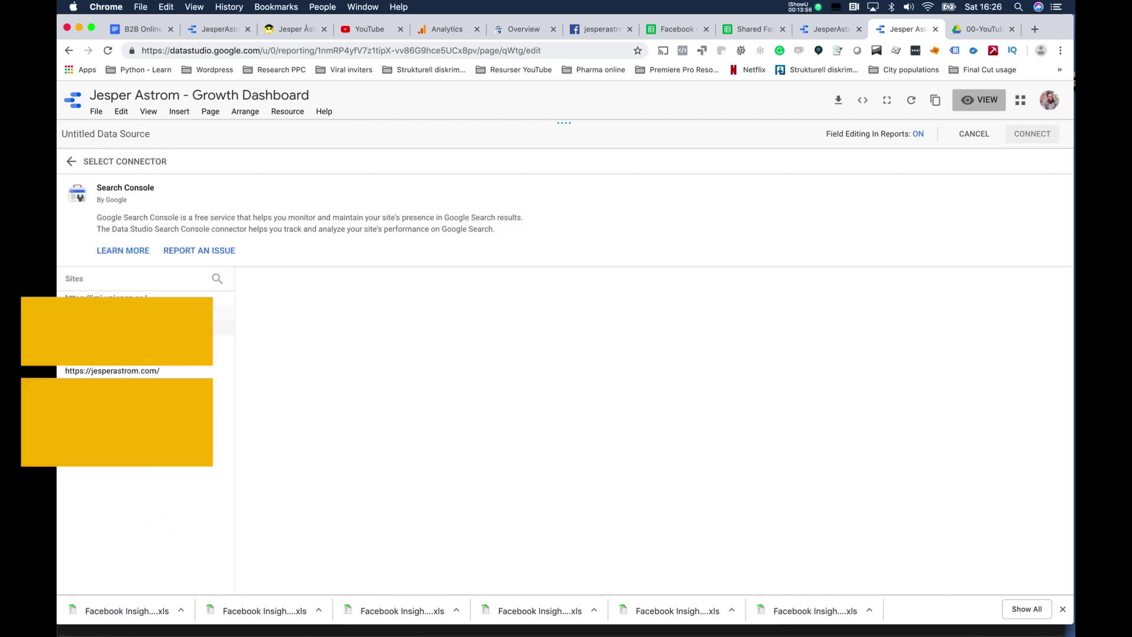
{"action": "left_click", "coordinate": [182, 371]}
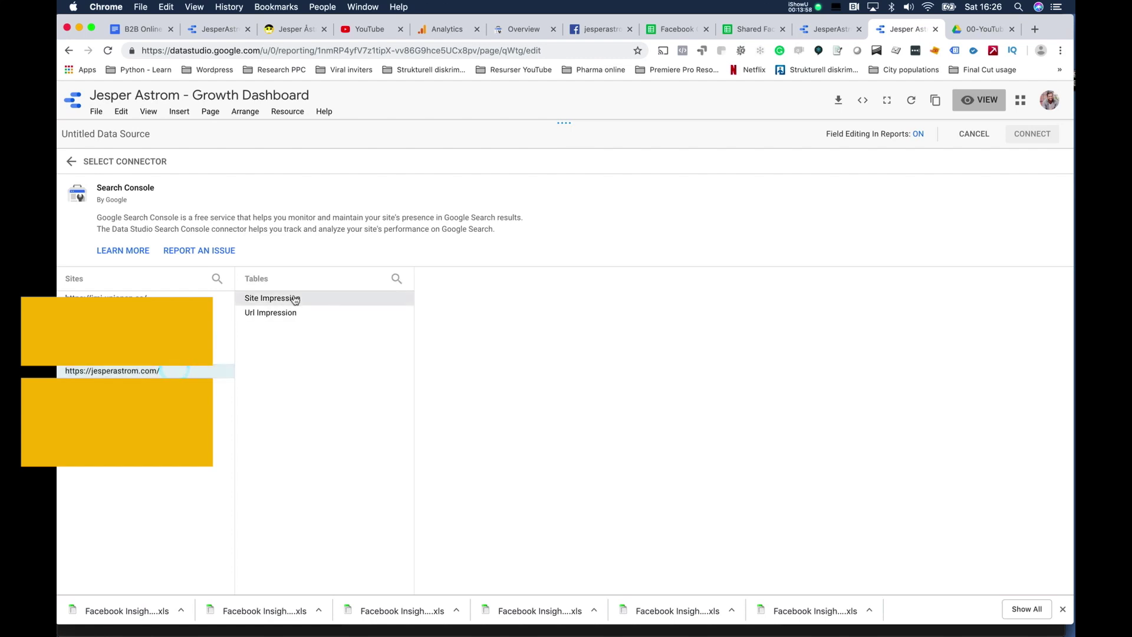
{"action": "left_click", "coordinate": [312, 300]}
{"action": "left_click", "coordinate": [354, 312]}
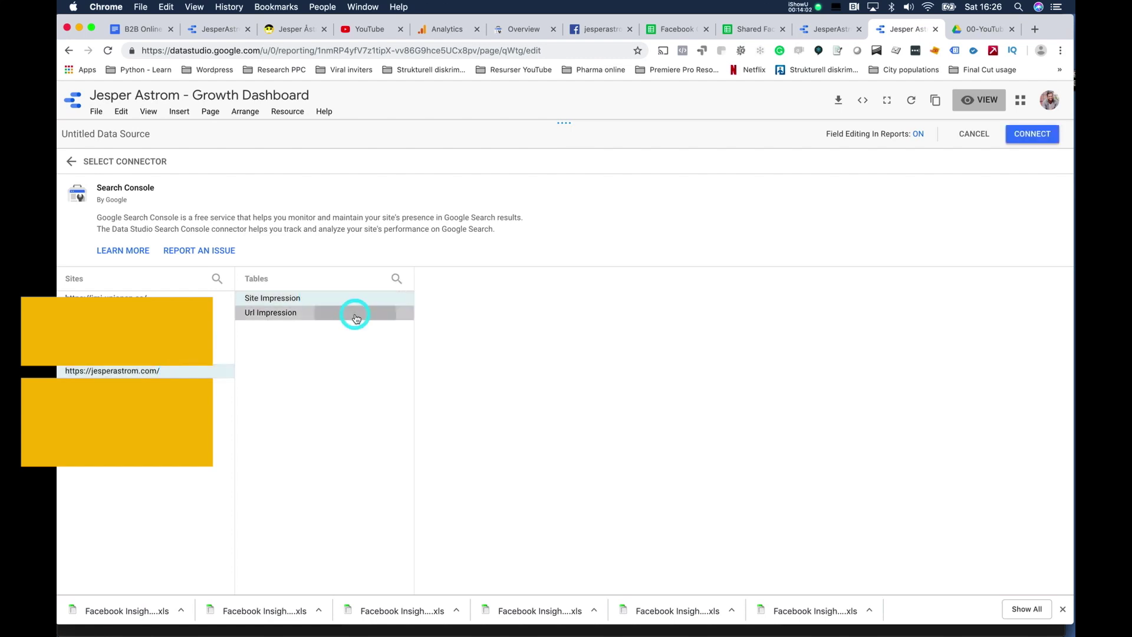
{"action": "left_click", "coordinate": [354, 301]}
{"action": "left_click", "coordinate": [1032, 133]}
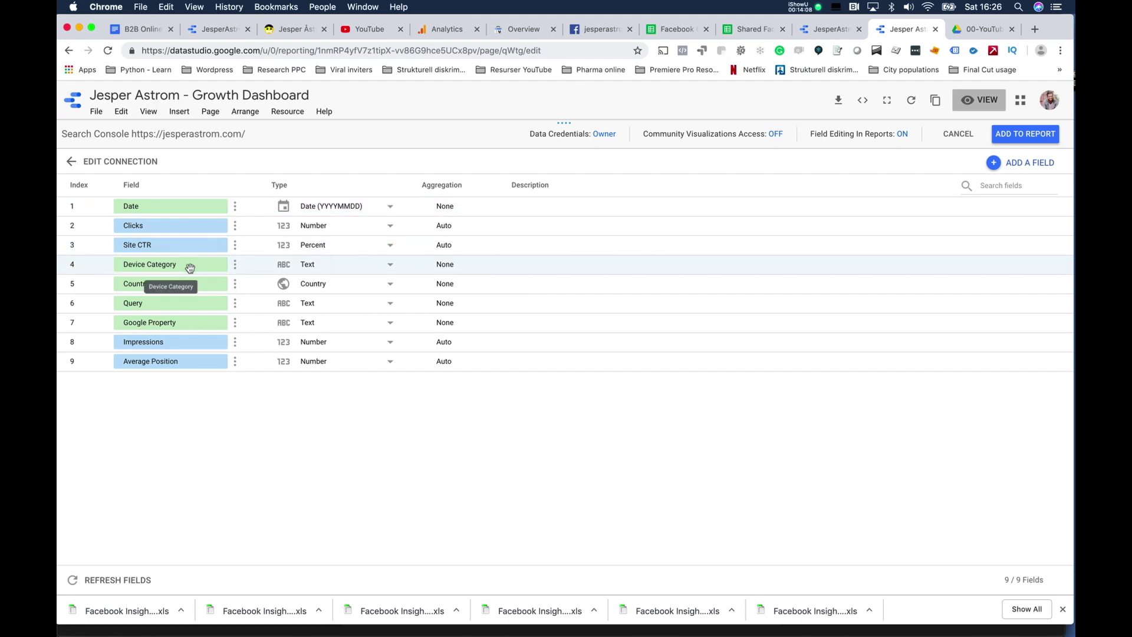
{"action": "left_click", "coordinate": [1020, 133]}
{"action": "left_click", "coordinate": [691, 401]}
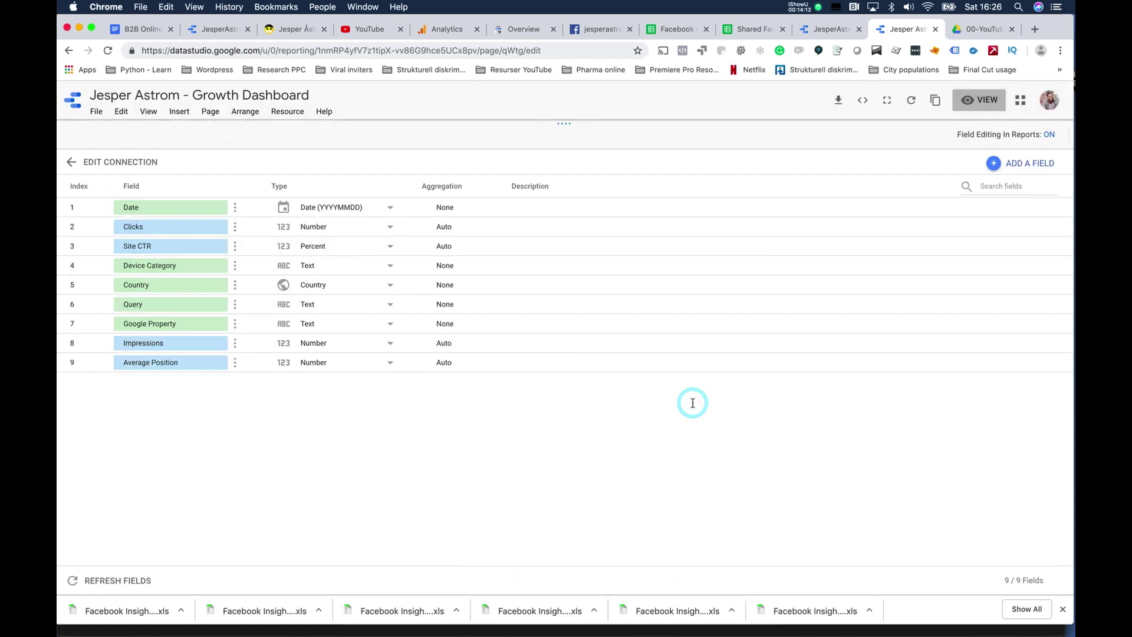
{"action": "left_click", "coordinate": [892, 165]}
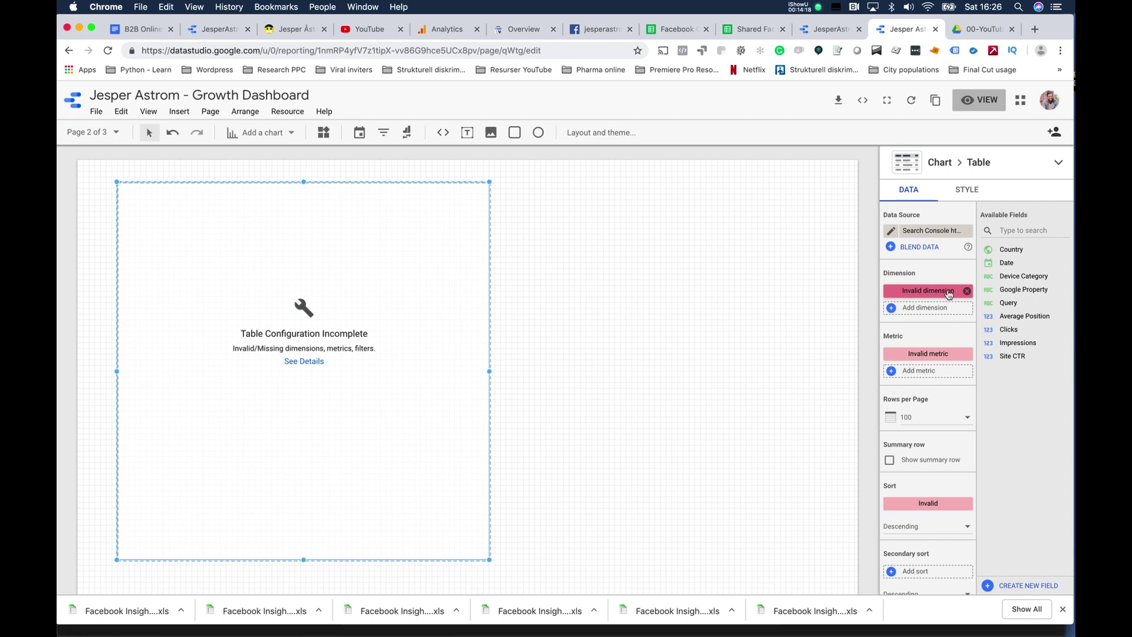
Set the table's dimension to Query and its metrics to Clicks, Impressions and Site CTR.
{"action": "left_click", "coordinate": [966, 291]}
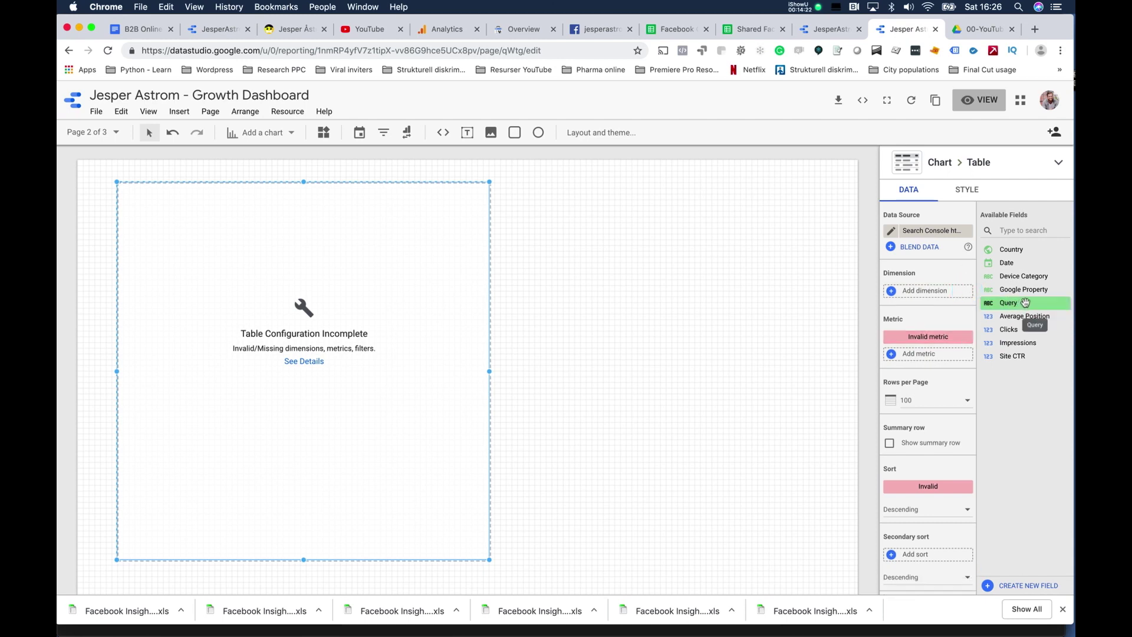
{"action": "left_click_drag", "start_coordinate": [1029, 304], "coordinate": [932, 293]}
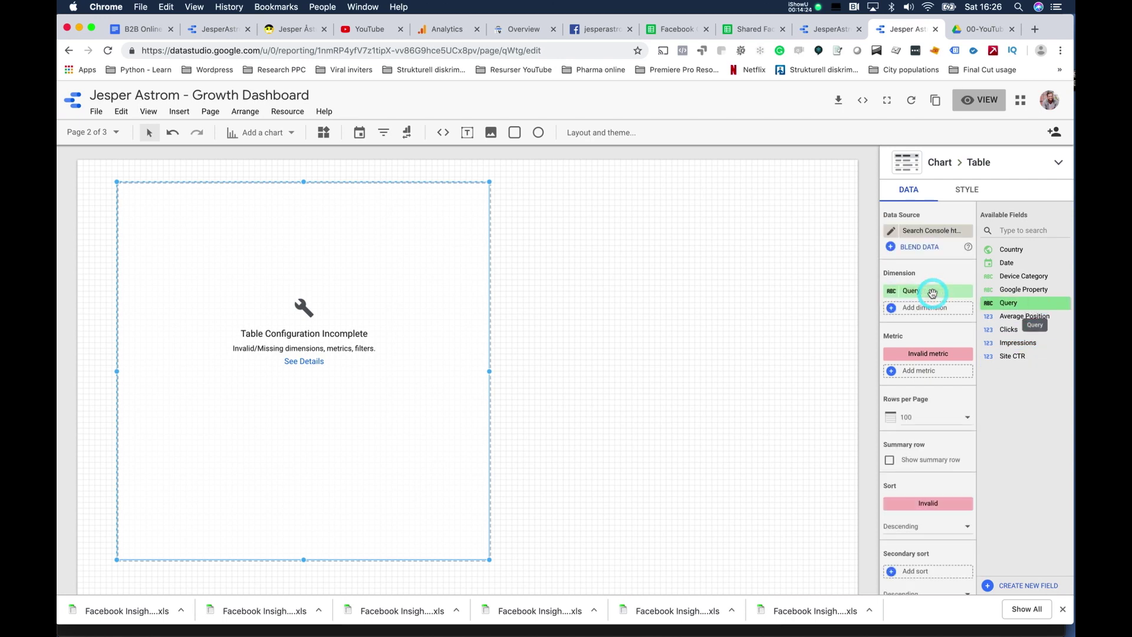
{"action": "left_click_drag", "start_coordinate": [1028, 329], "coordinate": [939, 362]}
{"action": "left_click_drag", "start_coordinate": [1002, 343], "coordinate": [918, 394]}
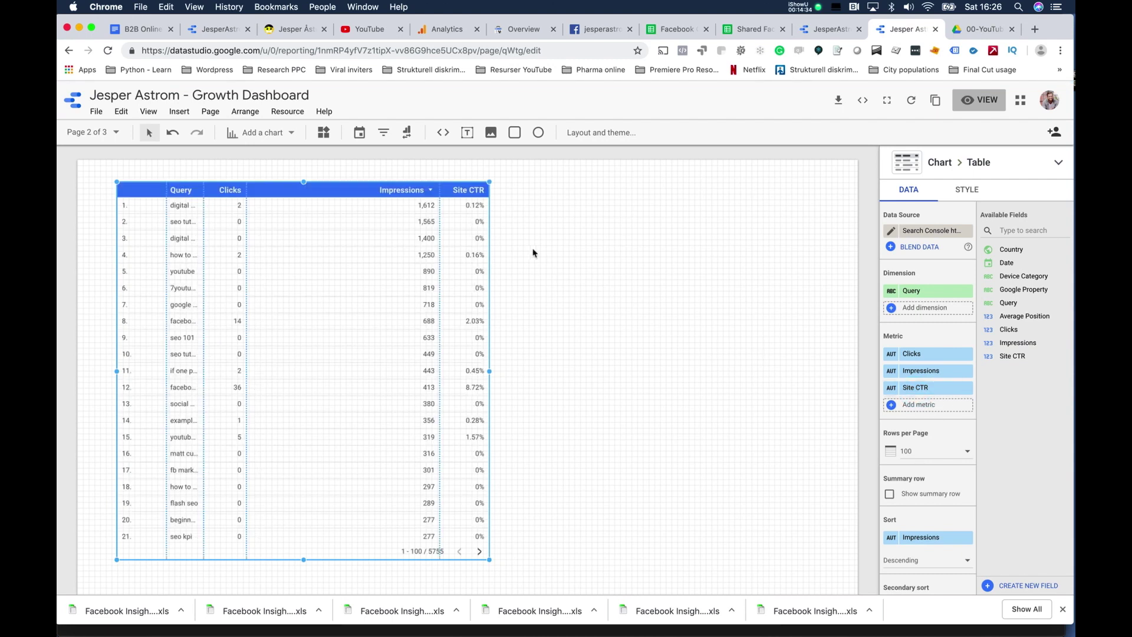
Adjust the table's column widths so the Query column is wide and the metric columns are narrow.
{"action": "left_click_drag", "start_coordinate": [203, 260], "coordinate": [510, 285]}
{"action": "left_click_drag", "start_coordinate": [388, 302], "coordinate": [481, 299]}
{"action": "left_click_drag", "start_coordinate": [419, 200], "coordinate": [294, 199]}
Add Average Position as a metric, then widen the table and its Clicks column and move the table toward the page's upper-left corner.
{"action": "left_click_drag", "start_coordinate": [1002, 318], "coordinate": [930, 409]}
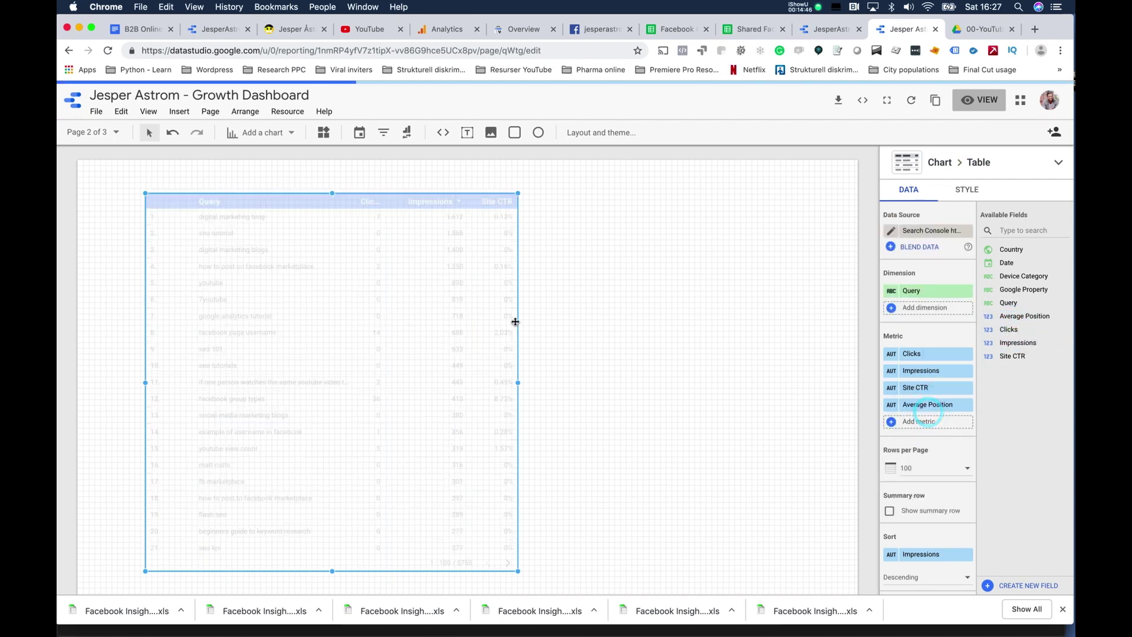
{"action": "left_click_drag", "start_coordinate": [520, 382], "coordinate": [607, 366]}
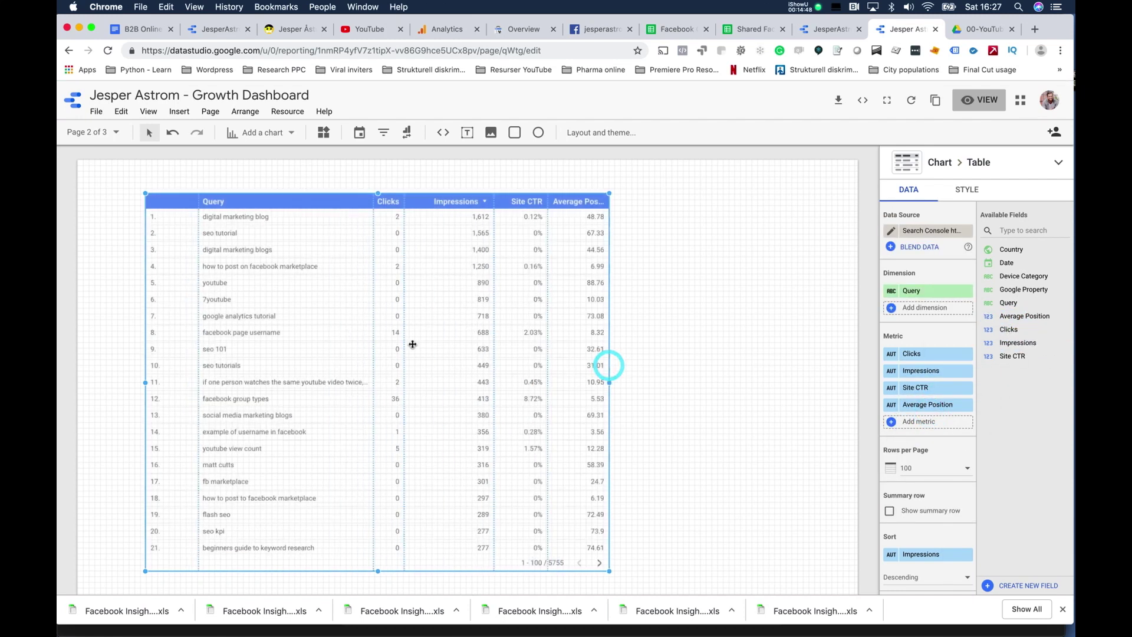
{"action": "left_click_drag", "start_coordinate": [405, 341], "coordinate": [434, 343]}
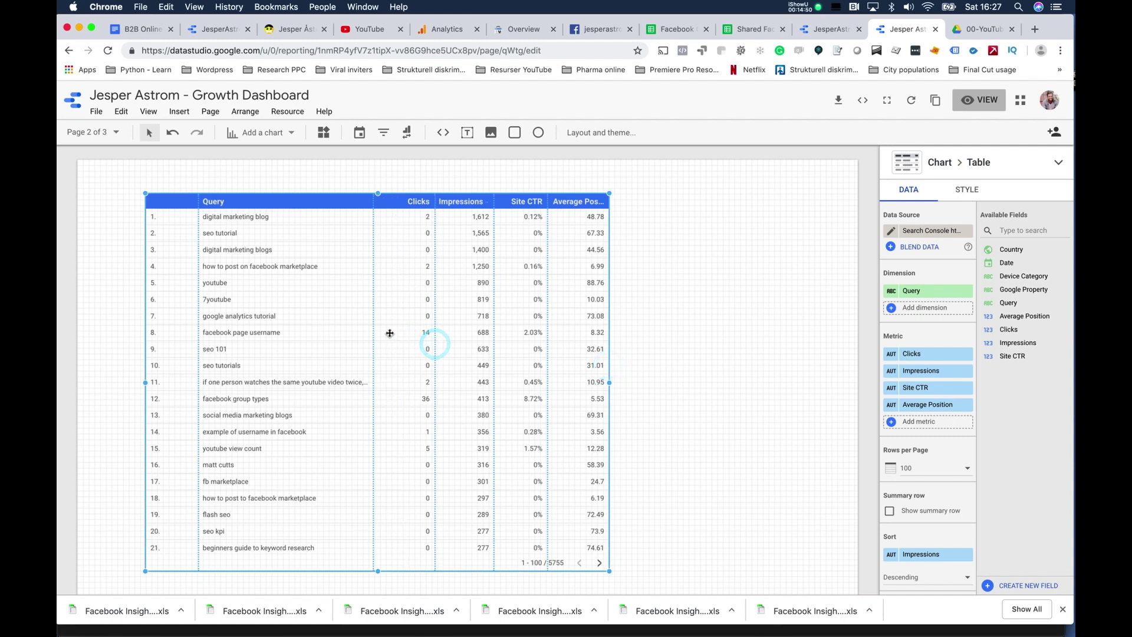
{"action": "left_click_drag", "start_coordinate": [285, 198], "coordinate": [260, 192]}
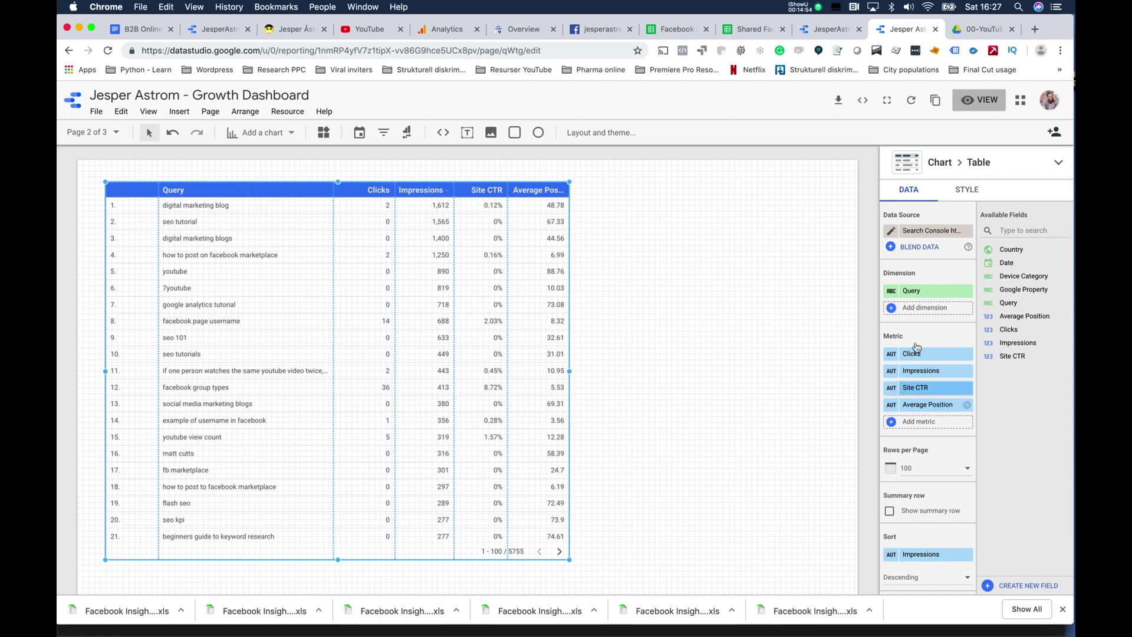
Sort the query table by Average Position in ascending order.
{"action": "left_click_drag", "start_coordinate": [924, 404], "coordinate": [921, 539]}
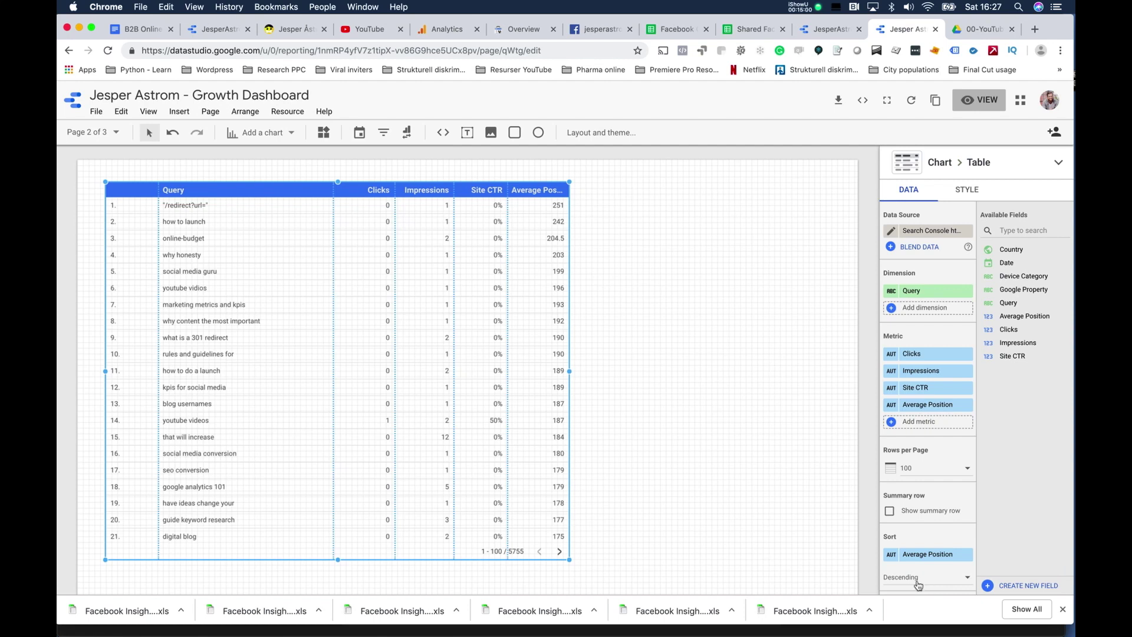
{"action": "left_click", "coordinate": [923, 582]}
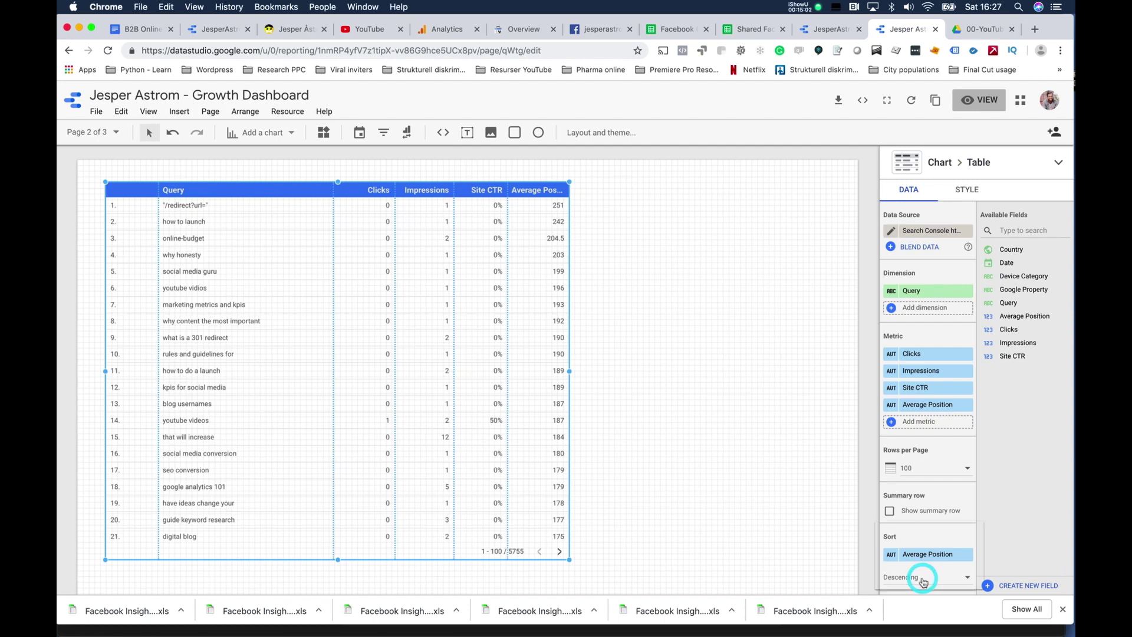
{"action": "left_click", "coordinate": [923, 569]}
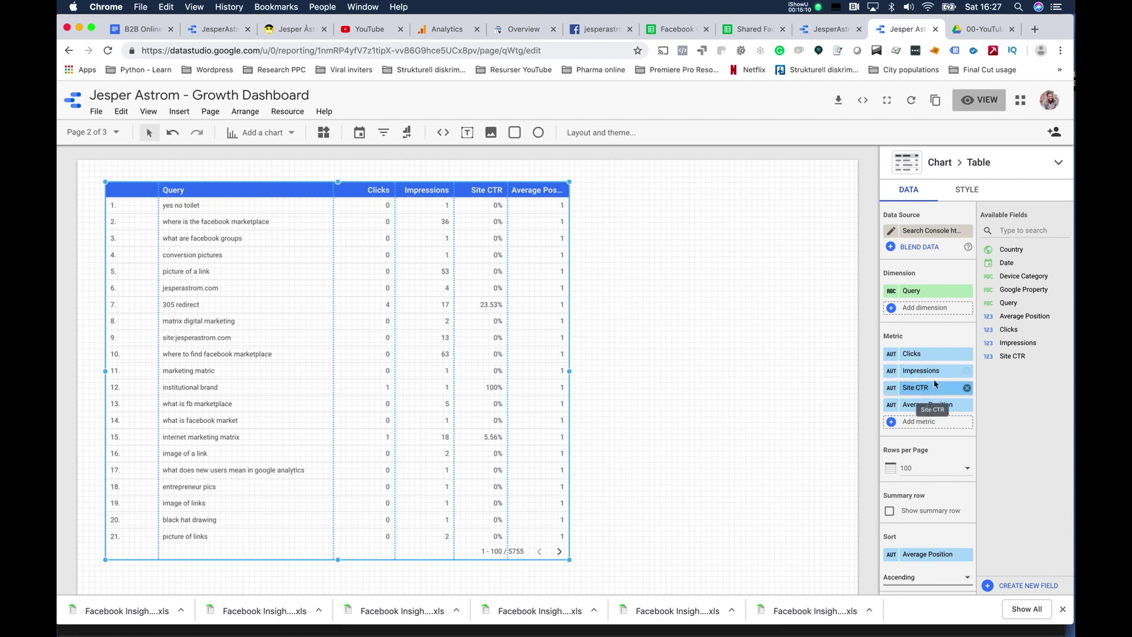
Sort the query table by Site CTR in descending order, and return the sort field to Impressions.
{"action": "left_click_drag", "start_coordinate": [934, 387], "coordinate": [935, 534]}
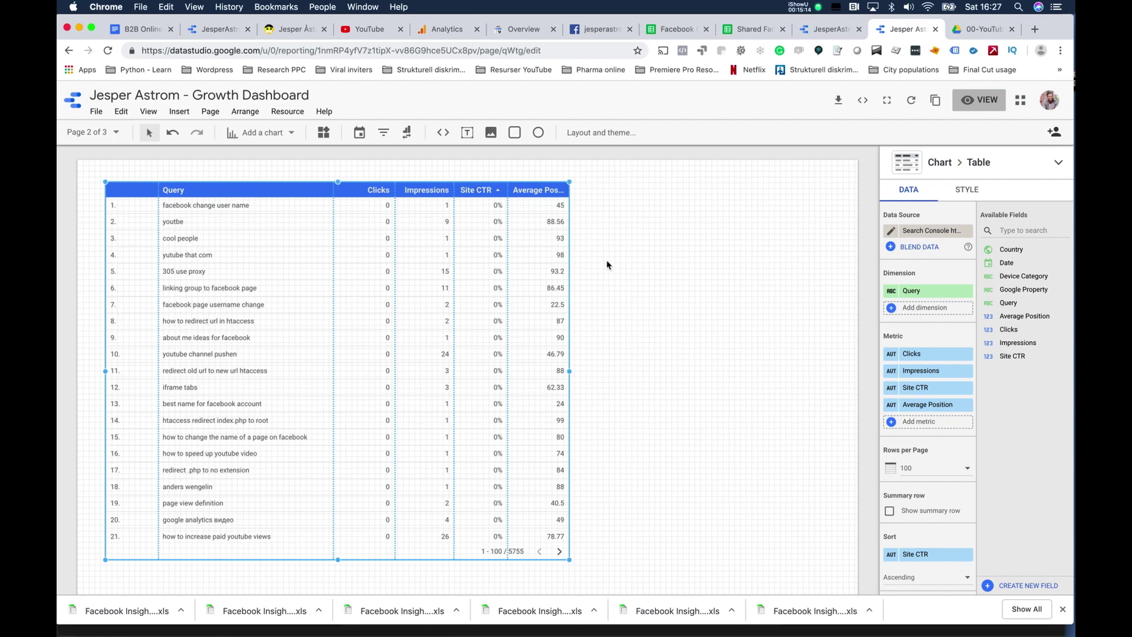
{"action": "left_click", "coordinate": [925, 577]}
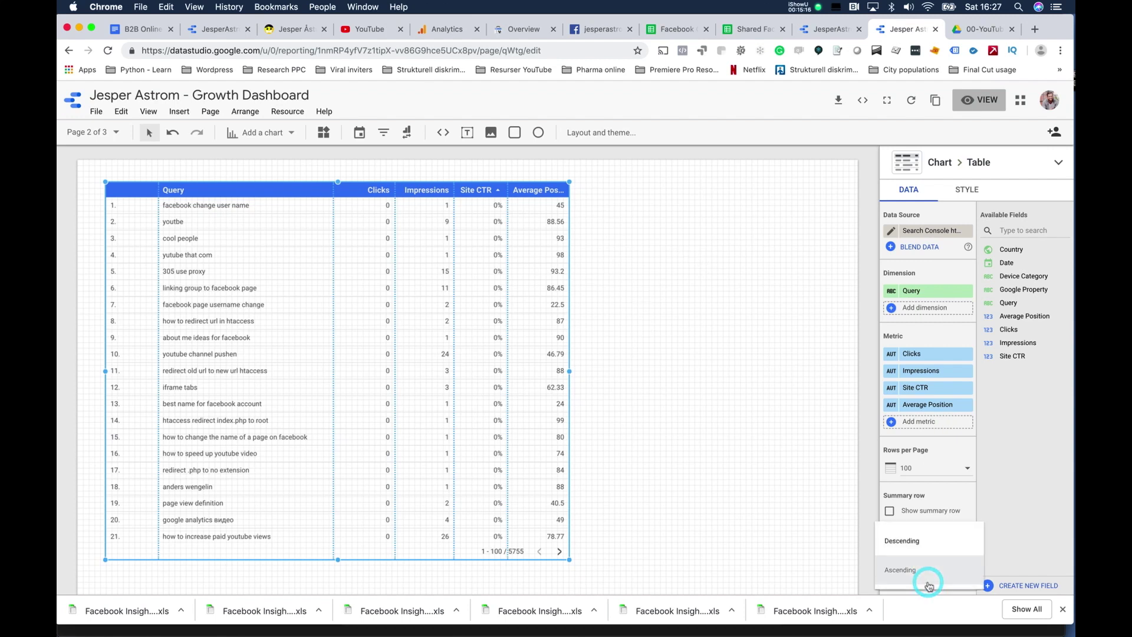
{"action": "left_click", "coordinate": [926, 542]}
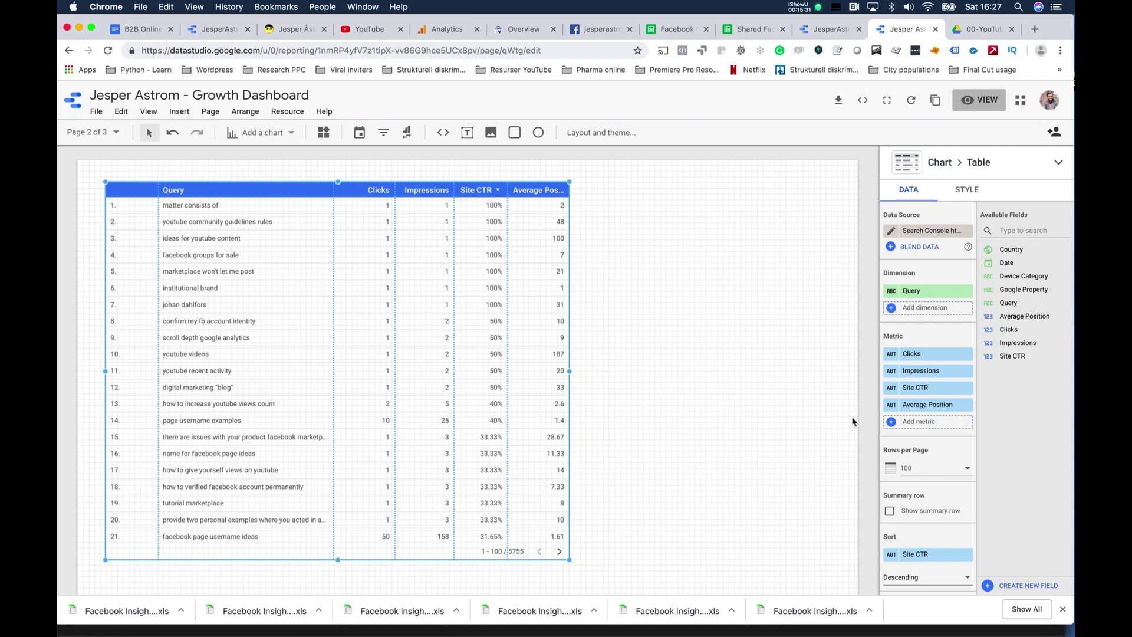
{"action": "left_click_drag", "start_coordinate": [920, 371], "coordinate": [920, 538]}
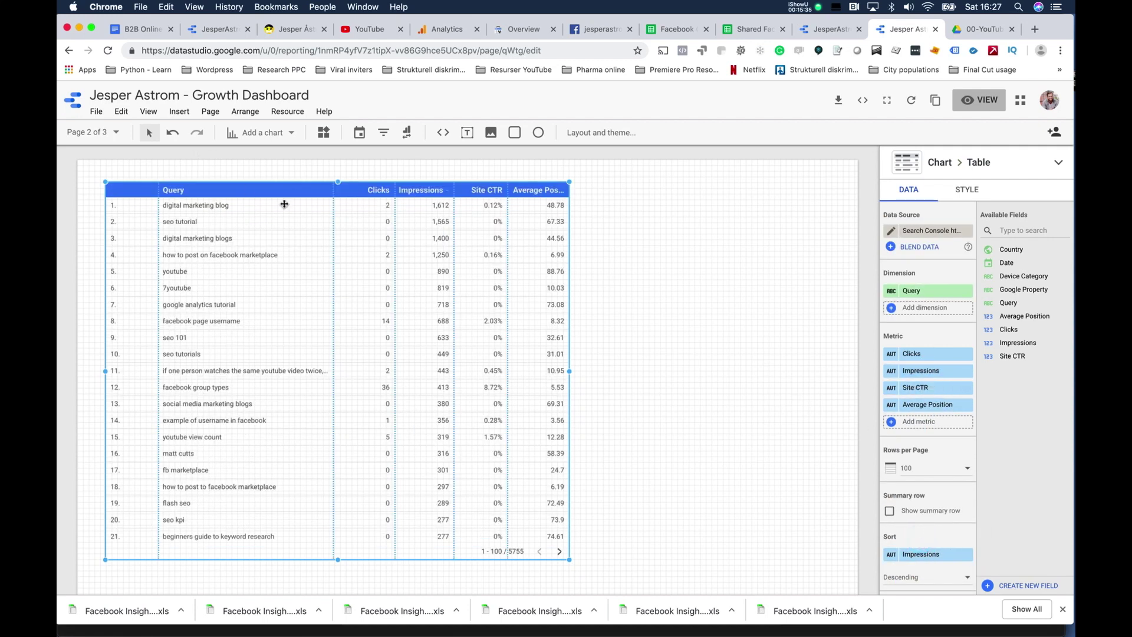
Set the query table's Impressions sort order to Descending and deselect the table.
{"action": "left_click", "coordinate": [913, 580]}
{"action": "left_click", "coordinate": [924, 541]}
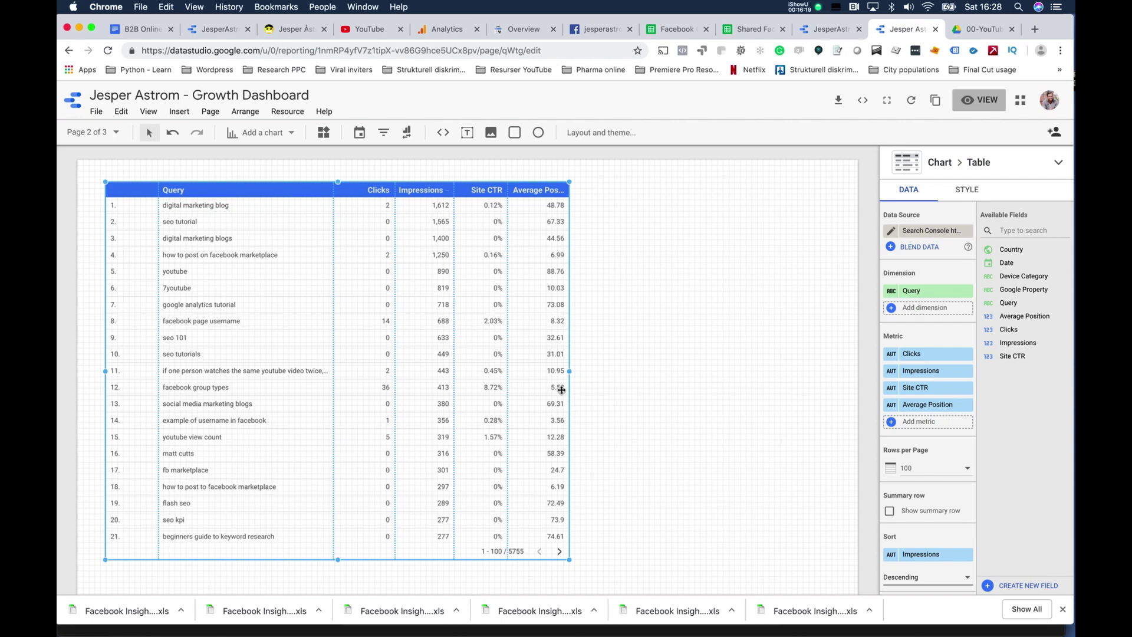
{"action": "left_click", "coordinate": [676, 419]}
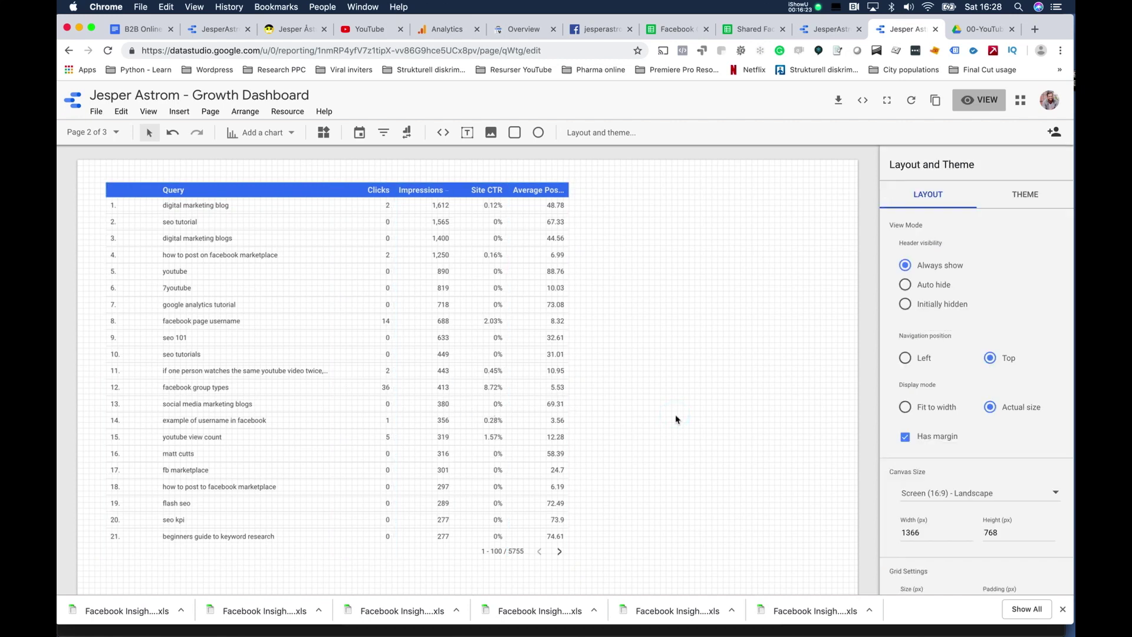
Using the finished Attention Report as reference, add a time series chart beside the query table, widen it, and set its metric to Impressions.
{"action": "left_click", "coordinate": [821, 30]}
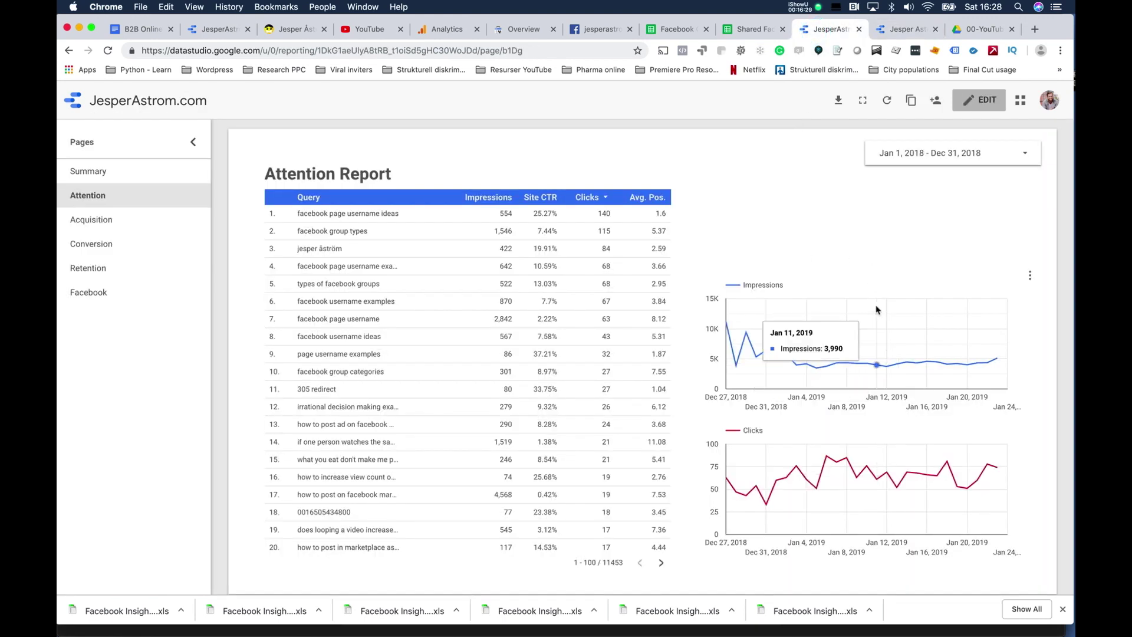
{"action": "left_click", "coordinate": [902, 29]}
{"action": "left_click", "coordinate": [268, 132]}
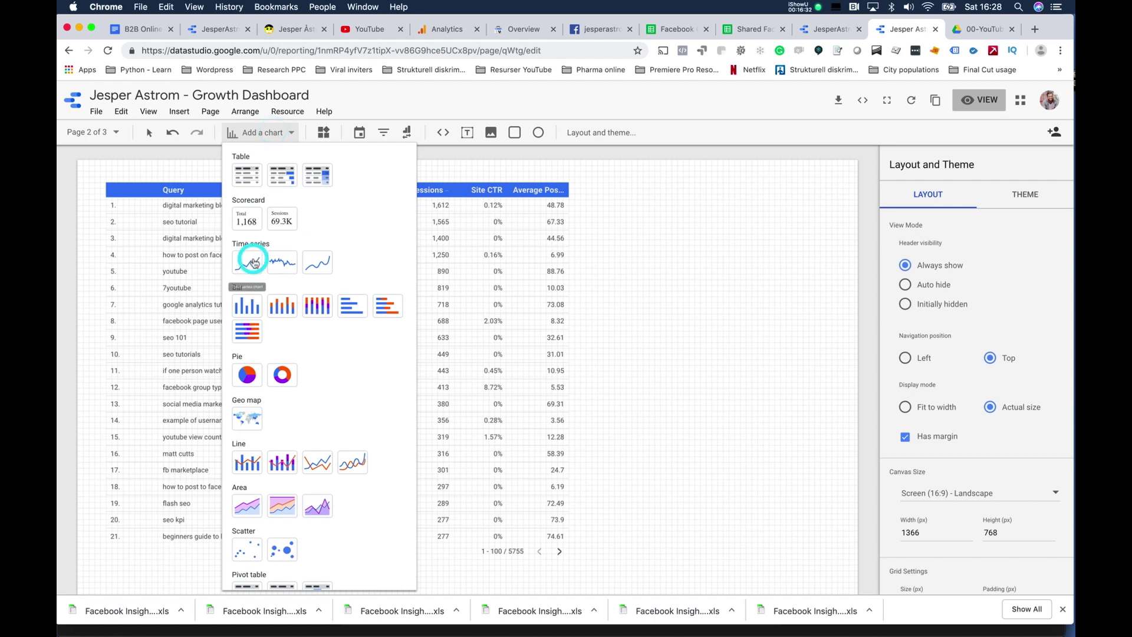
{"action": "left_click", "coordinate": [248, 261]}
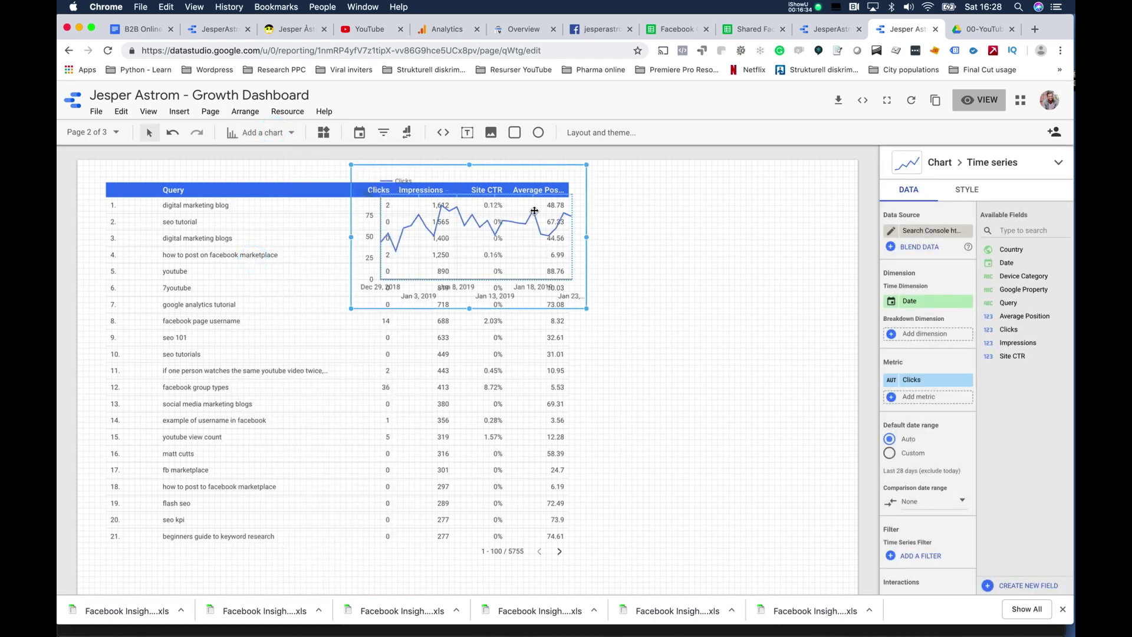
{"action": "left_click_drag", "start_coordinate": [676, 247], "coordinate": [746, 210]}
{"action": "left_click_drag", "start_coordinate": [820, 272], "coordinate": [841, 273]}
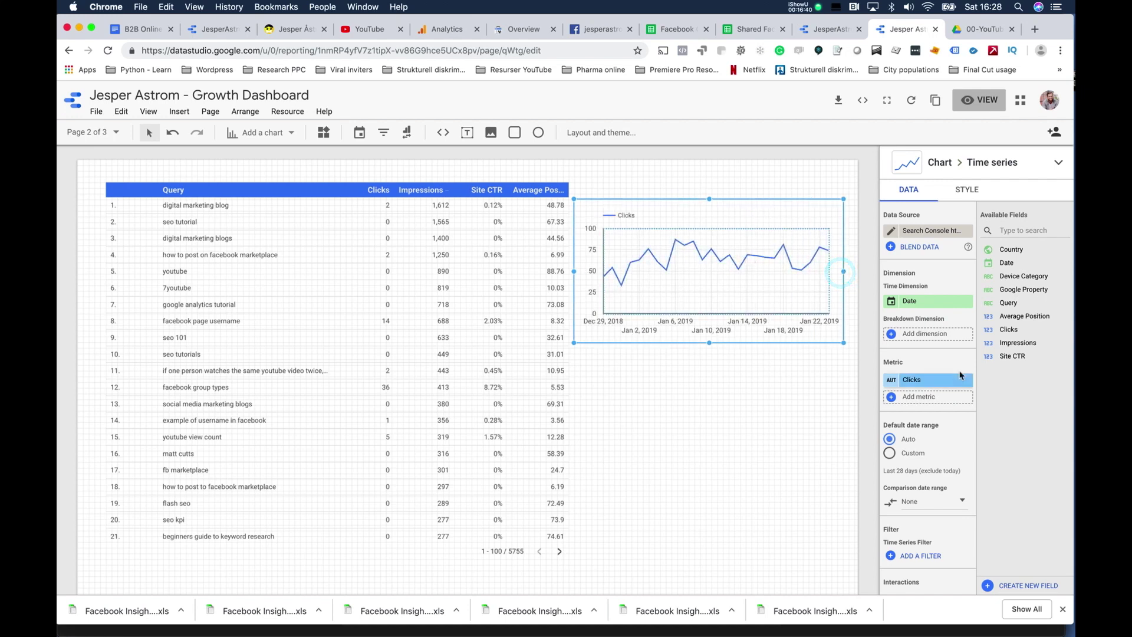
{"action": "left_click", "coordinate": [1015, 352]}
{"action": "left_click_drag", "start_coordinate": [1015, 343], "coordinate": [930, 399]}
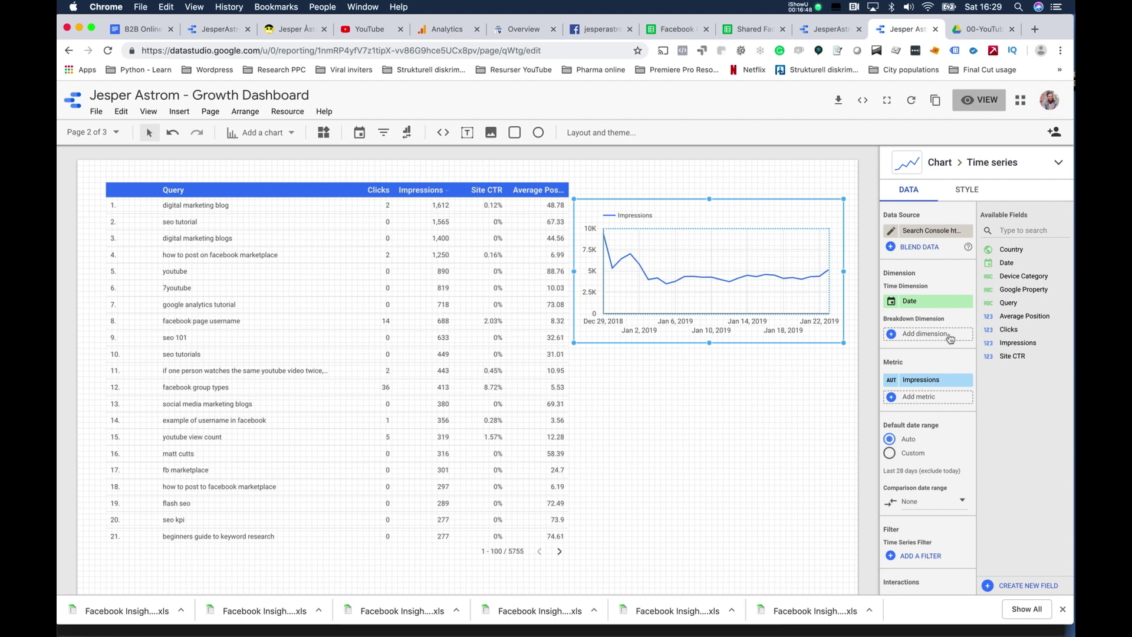
Duplicate the Impressions time series chart, place the copy directly below the original, and set its metric to Site CTR.
{"action": "left_click", "coordinate": [738, 262]}
{"action": "key", "text": "ctrl+d"}
{"action": "left_click_drag", "start_coordinate": [733, 278], "coordinate": [732, 379]}
{"action": "left_click_drag", "start_coordinate": [1016, 329], "coordinate": [920, 395]}
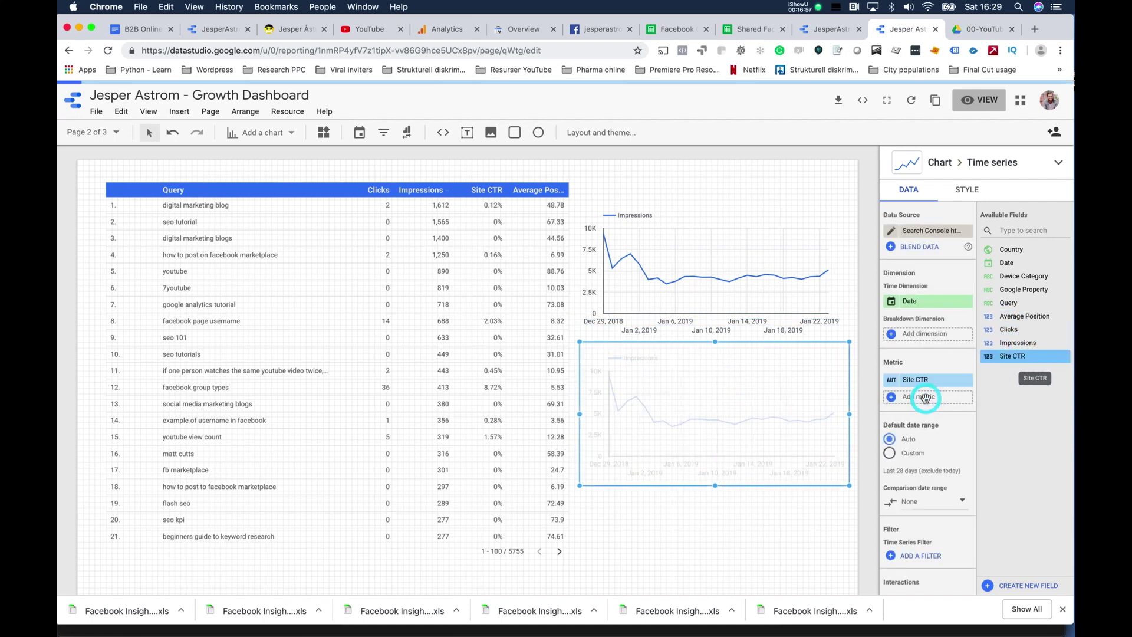
{"action": "left_click", "coordinate": [740, 525]}
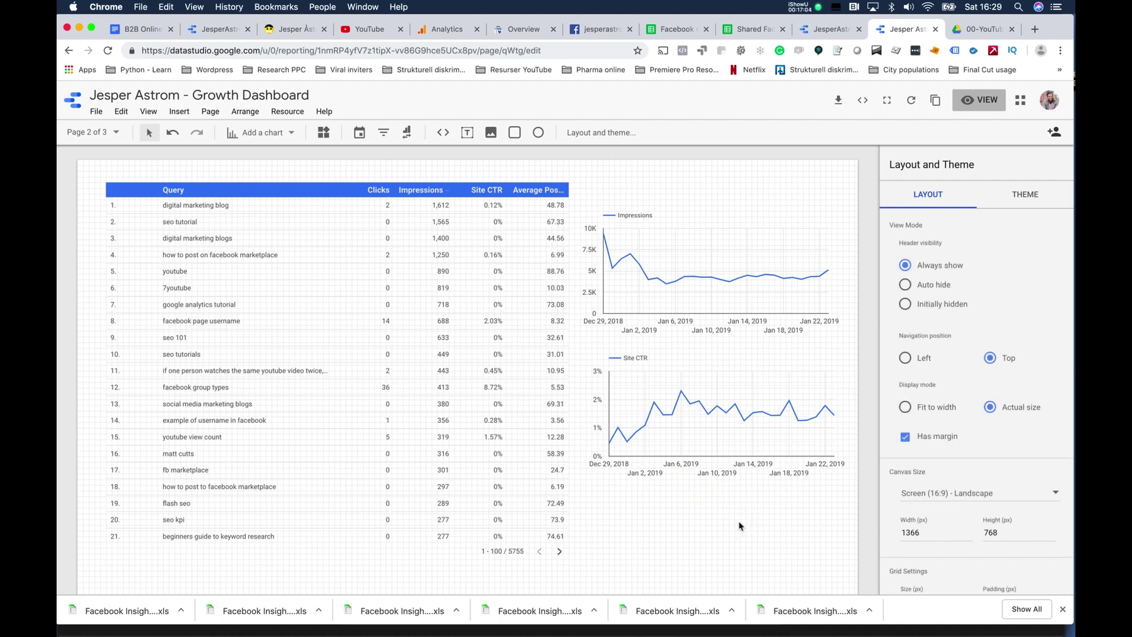
Go to the Acquisition page and add a YouTube Analytics data source to the report, connected to the account's own channel under My Channel.
{"action": "left_click", "coordinate": [102, 131]}
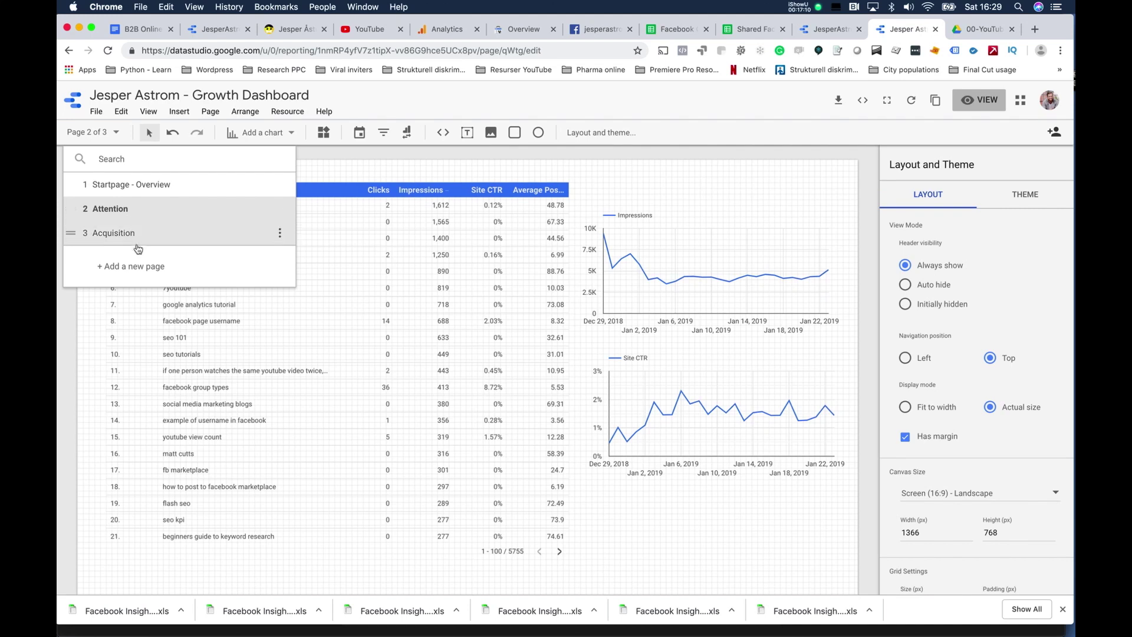
{"action": "left_click", "coordinate": [134, 234]}
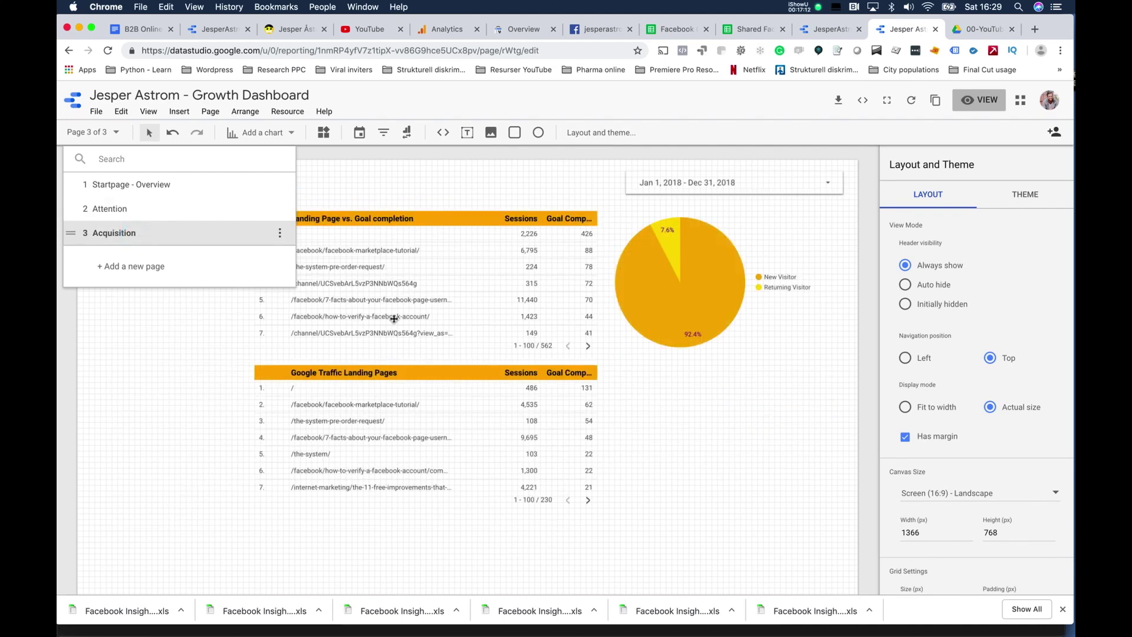
{"action": "left_click", "coordinate": [282, 112]}
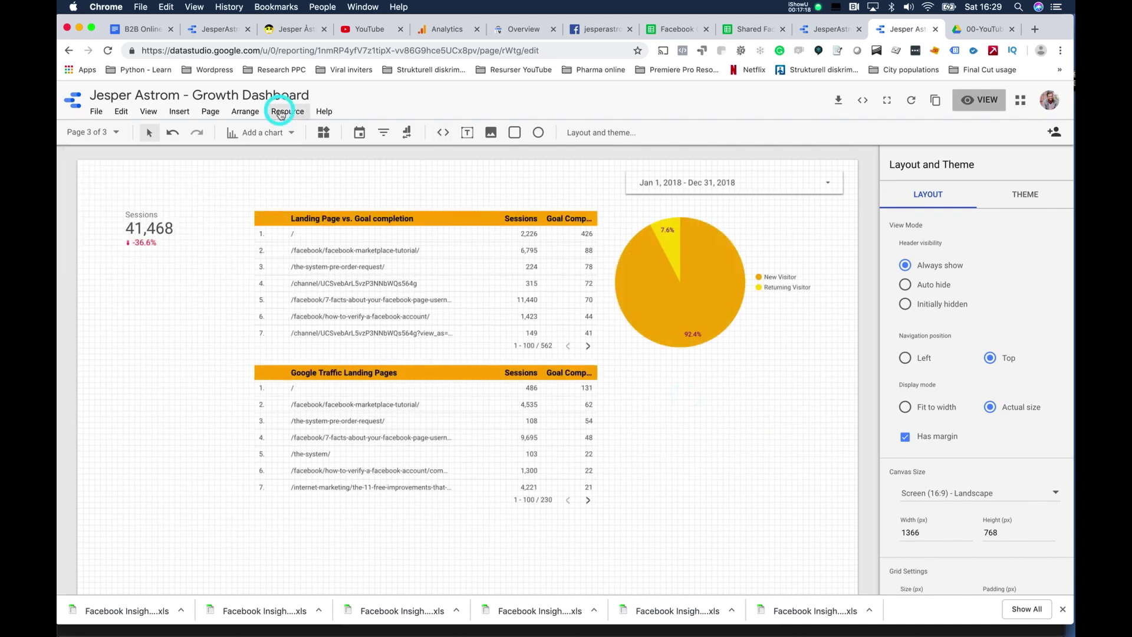
{"action": "left_click", "coordinate": [287, 142]}
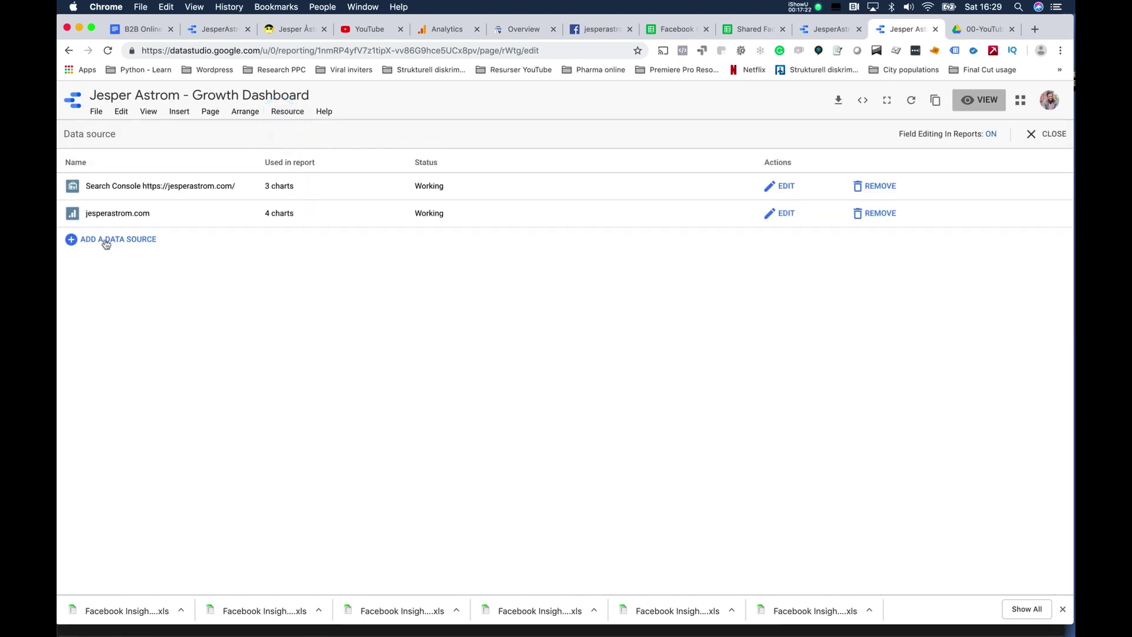
{"action": "left_click", "coordinate": [106, 243]}
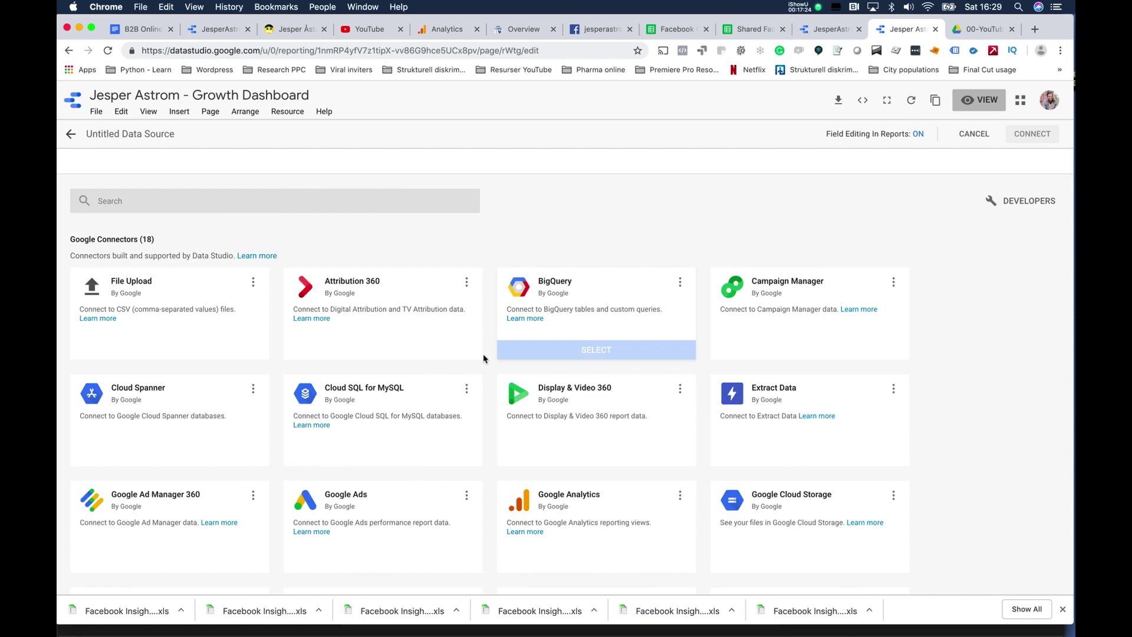
{"action": "scroll", "coordinate": [464, 409], "scroll_direction": "down", "scroll_amount": 5}
{"action": "left_click", "coordinate": [393, 504]}
{"action": "left_click", "coordinate": [107, 312]}
{"action": "left_click", "coordinate": [177, 309]}
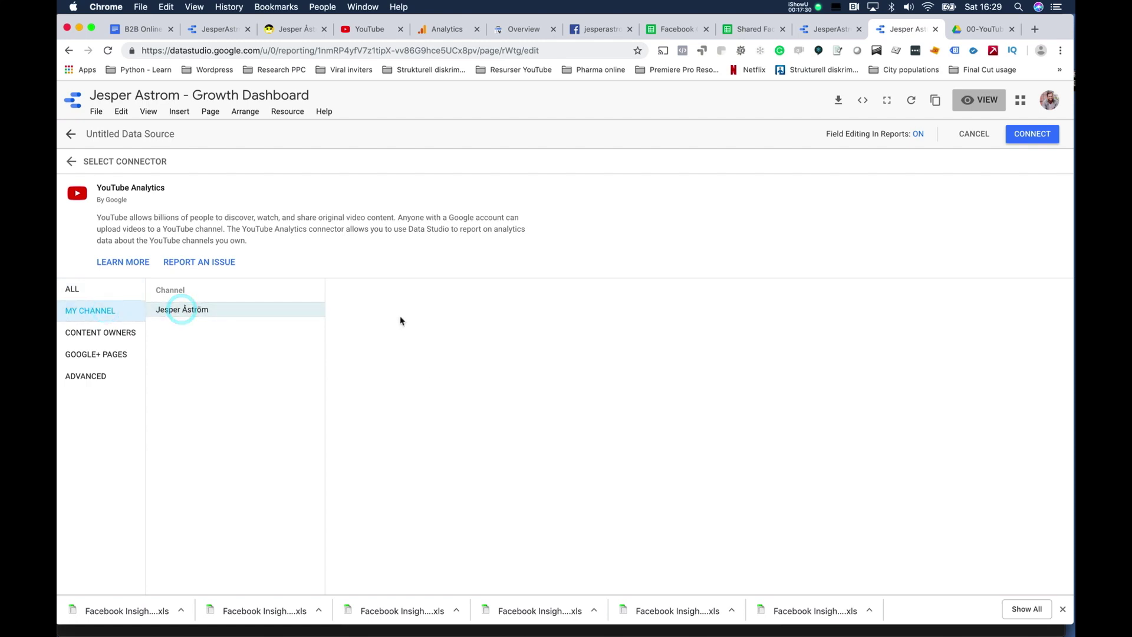
{"action": "left_click", "coordinate": [1020, 136]}
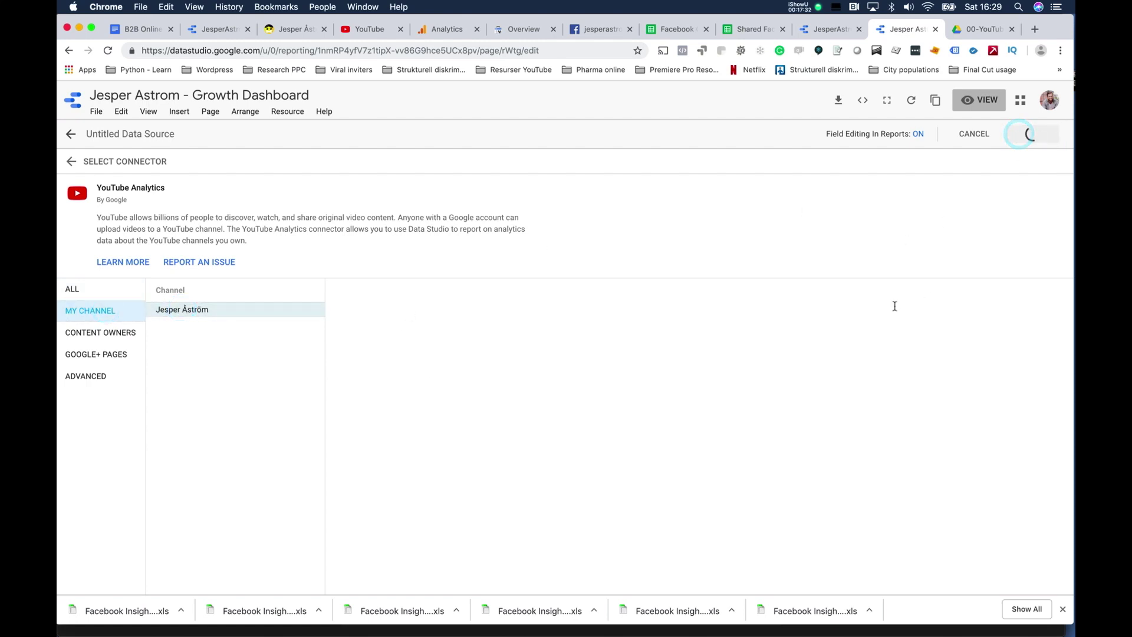
{"action": "left_click", "coordinate": [1040, 134]}
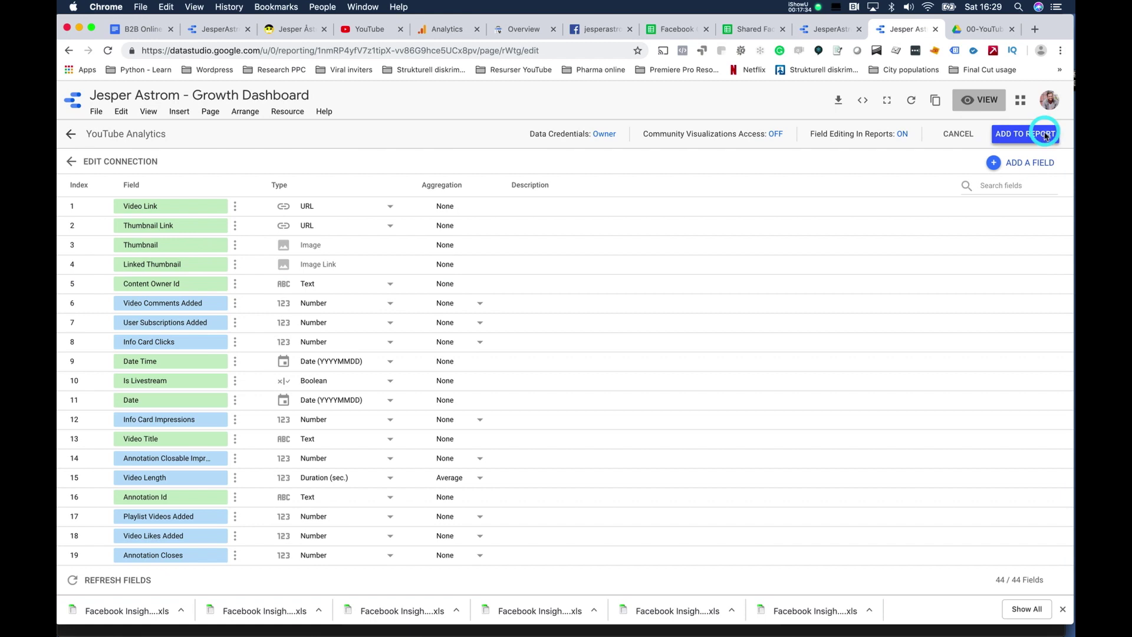
{"action": "left_click", "coordinate": [678, 400]}
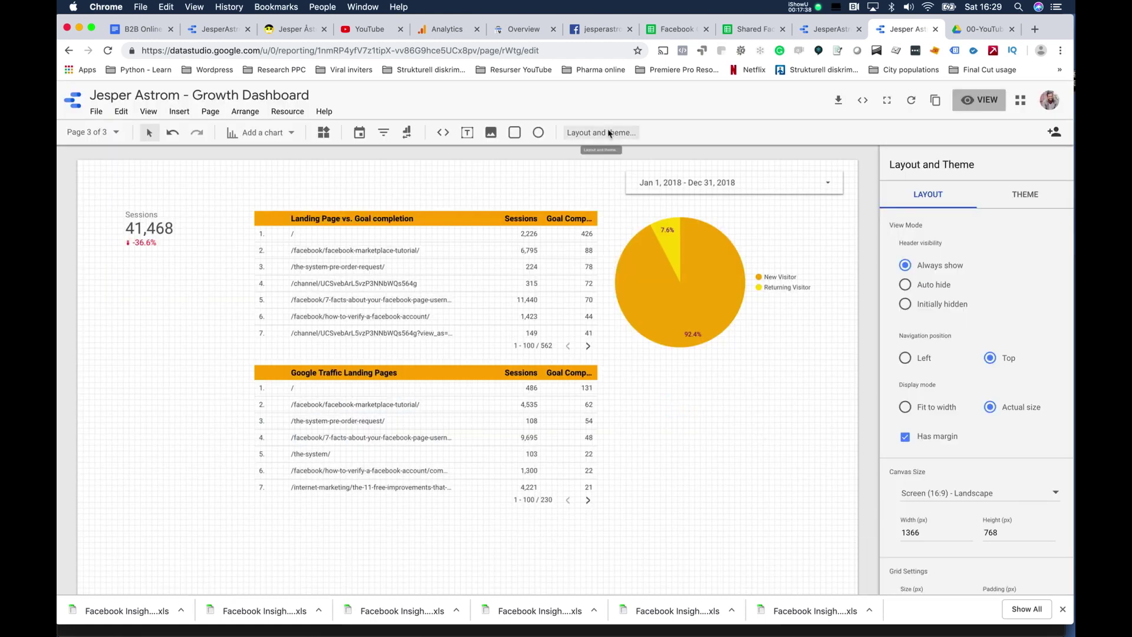
Add a plain table to the Acquisition page and set its data source to YouTube Analytics.
{"action": "left_click", "coordinate": [266, 133]}
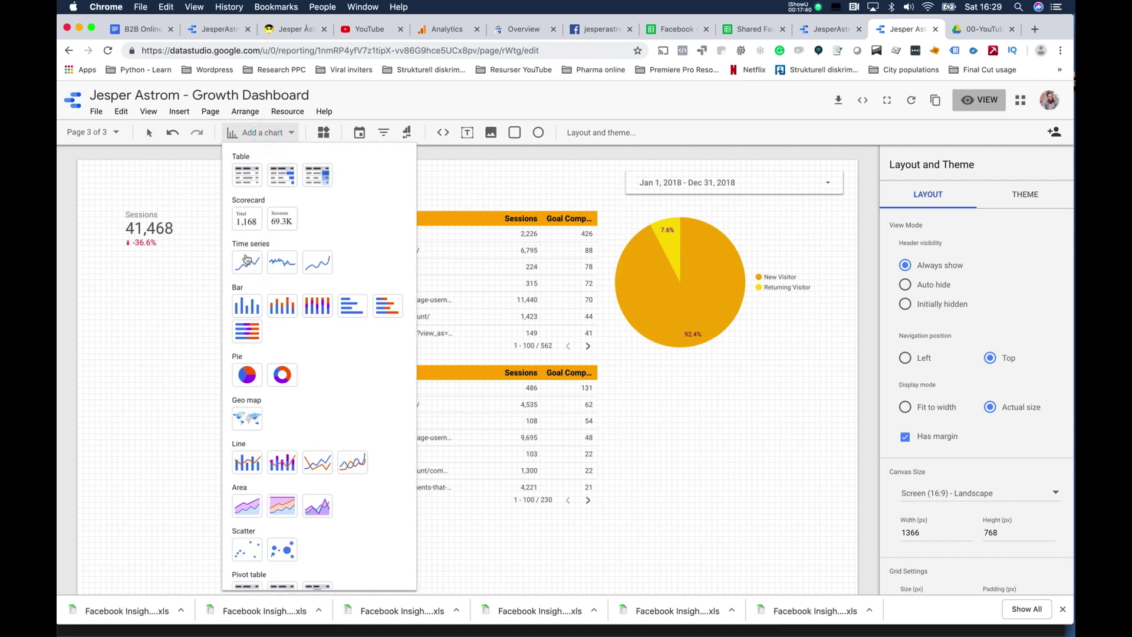
{"action": "left_click", "coordinate": [246, 175]}
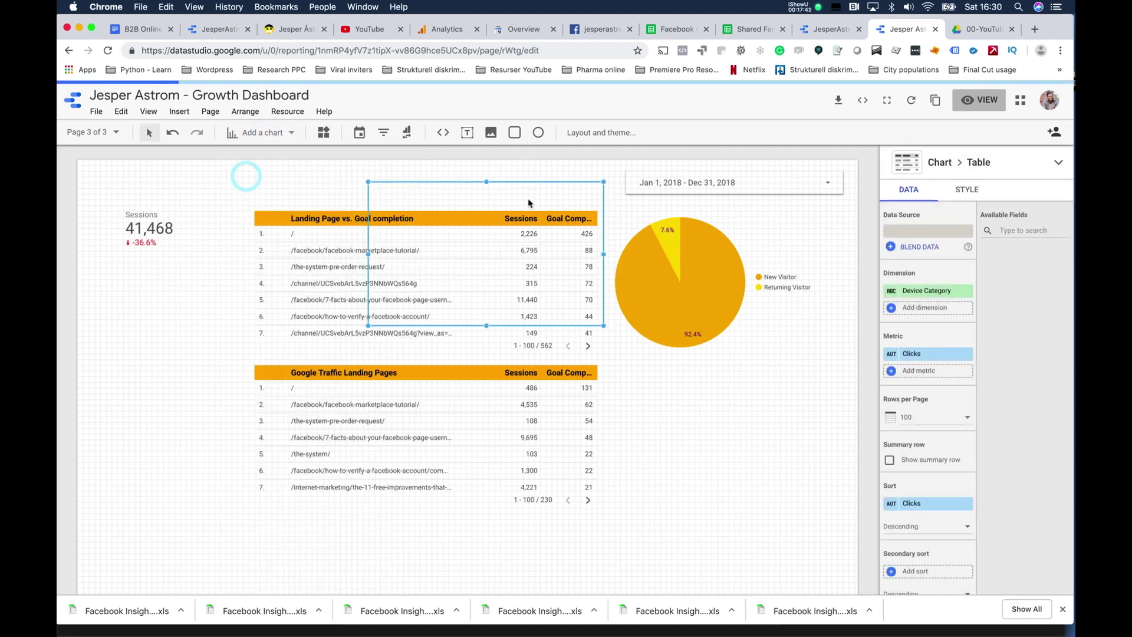
{"action": "left_click", "coordinate": [931, 230]}
{"action": "left_click", "coordinate": [954, 218]}
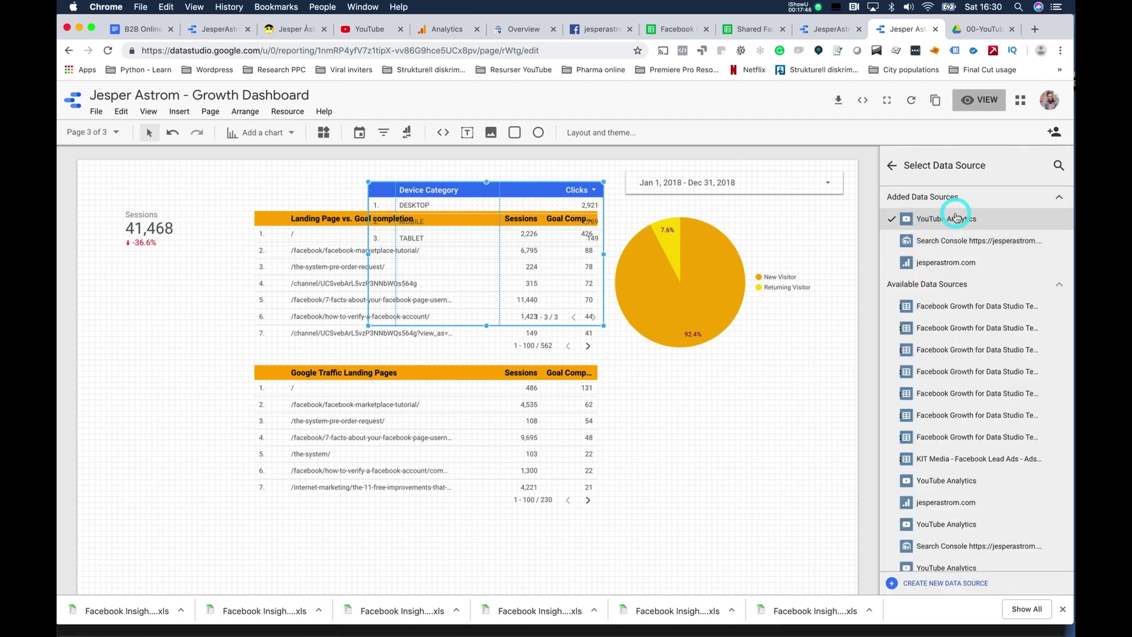
{"action": "left_click", "coordinate": [892, 166]}
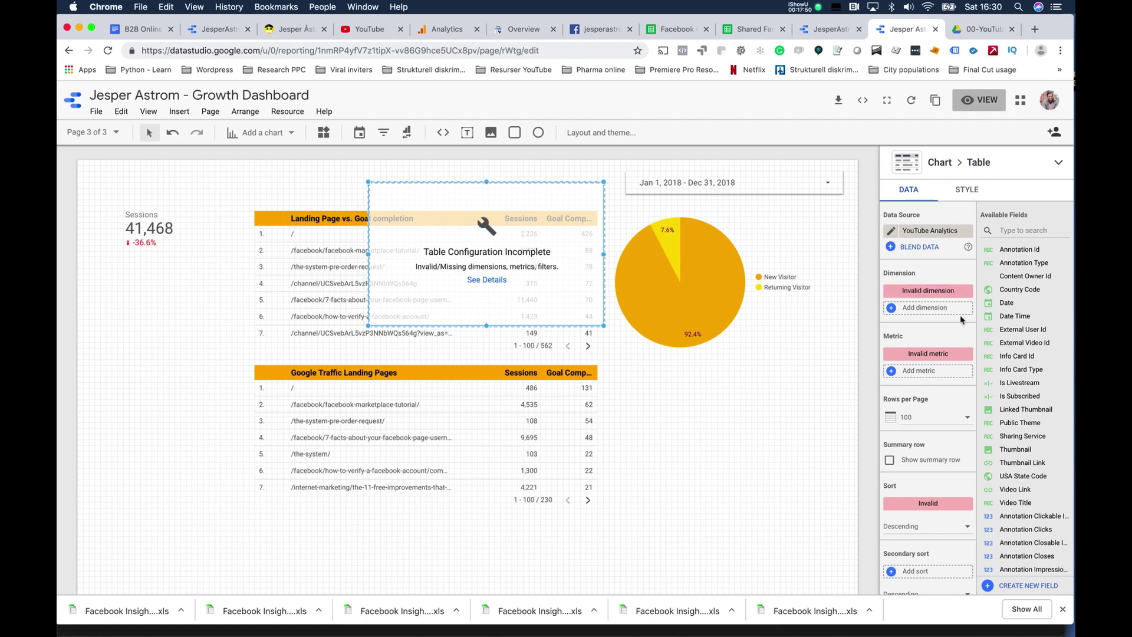
Replace the new table's invalid dimension with Sharing Service, using the finished Acquisition Report as reference.
{"action": "left_click", "coordinate": [967, 291]}
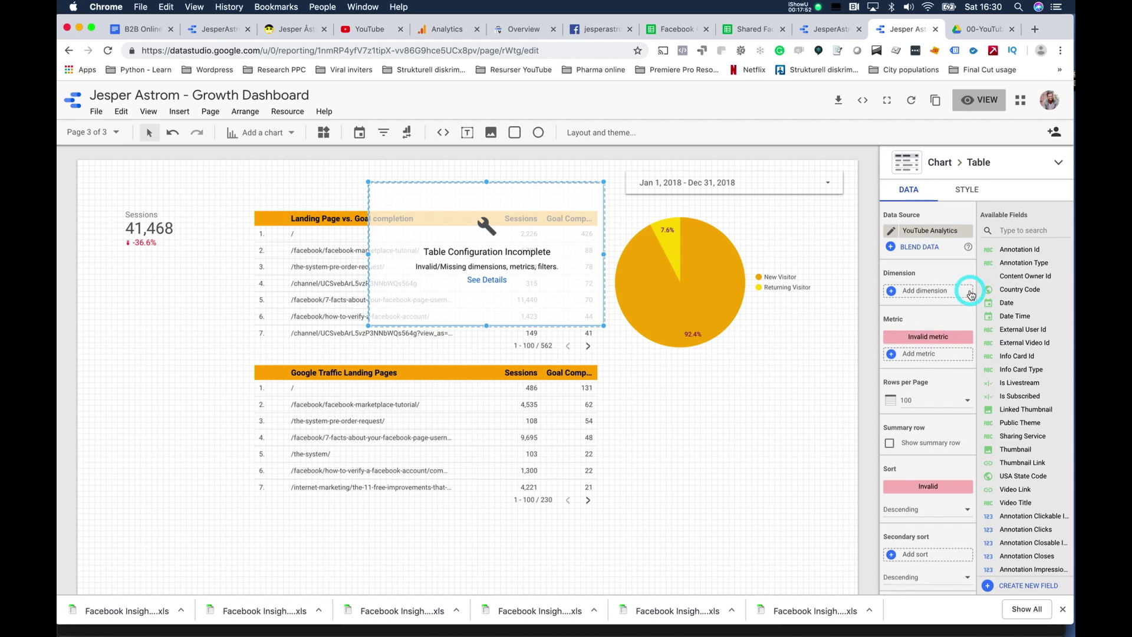
{"action": "left_click", "coordinate": [1009, 229]}
{"action": "left_click", "coordinate": [154, 221]}
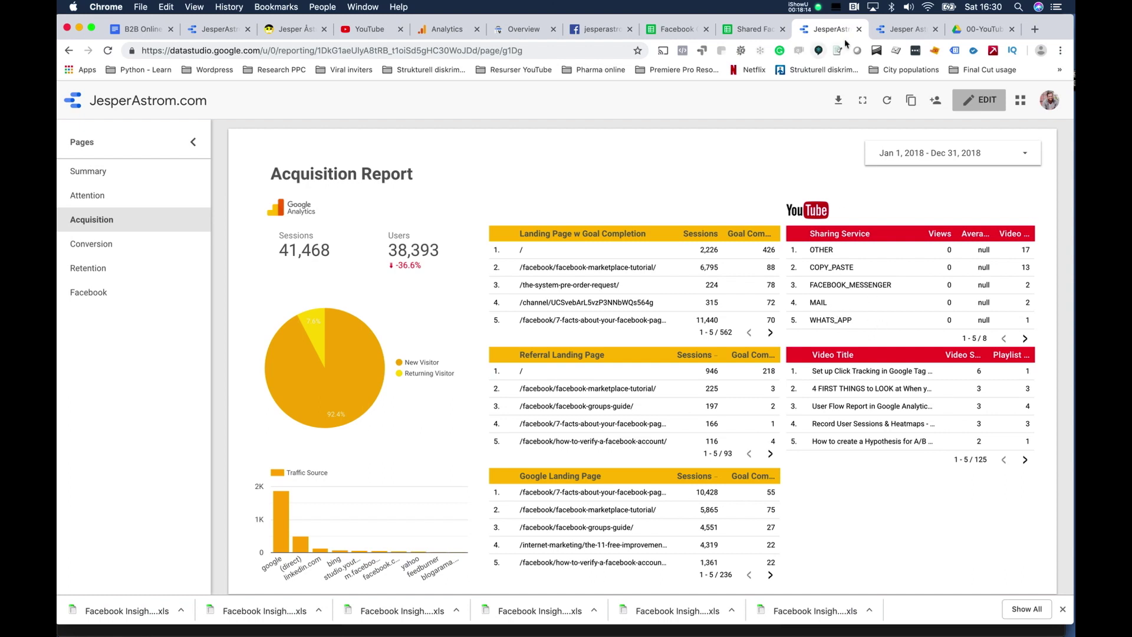
{"action": "left_click", "coordinate": [904, 29]}
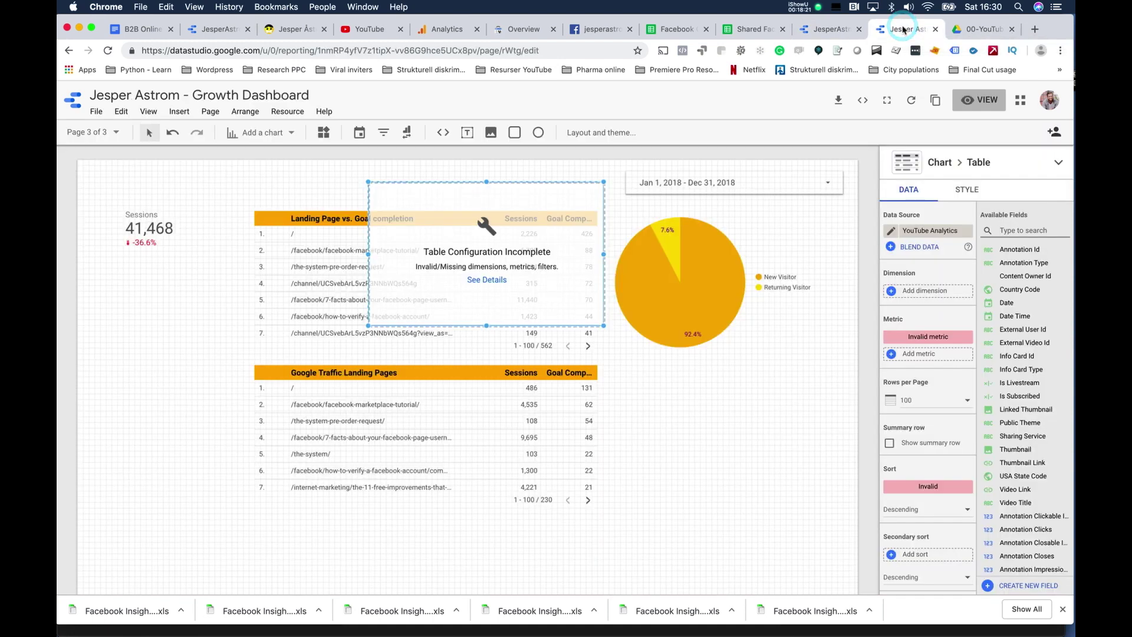
{"action": "left_click", "coordinate": [839, 29]}
{"action": "left_click", "coordinate": [904, 30]}
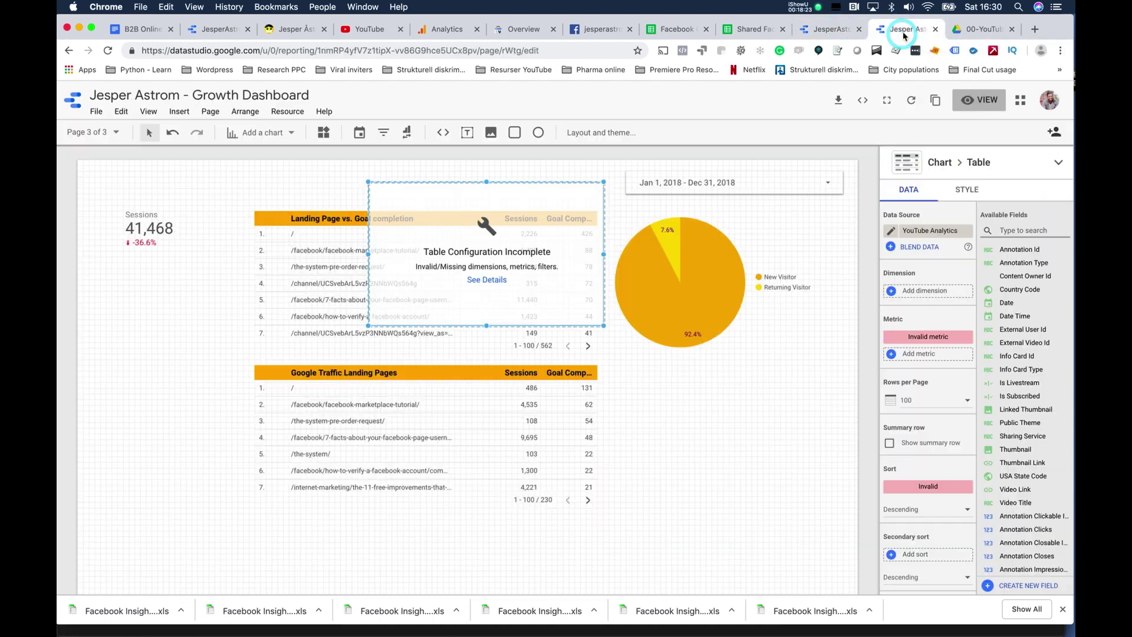
{"action": "left_click", "coordinate": [935, 290]}
{"action": "type", "text": "shar"}
{"action": "left_click", "coordinate": [925, 331]}
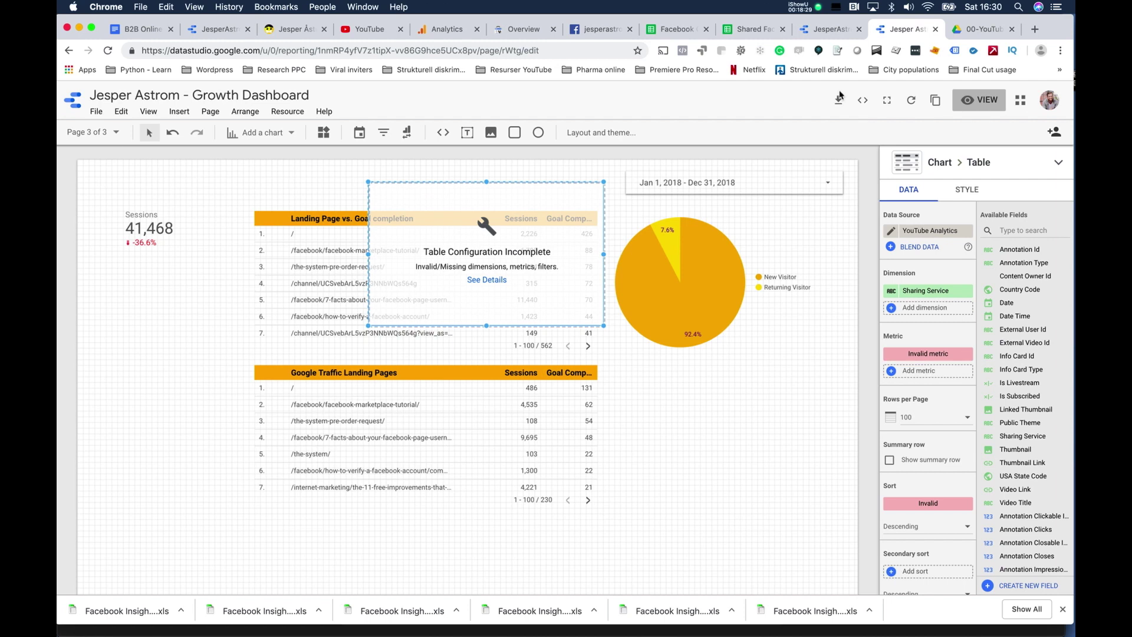
Replace the table's invalid metric with Video Shares and move the table below the pie chart.
{"action": "left_click", "coordinate": [926, 354]}
{"action": "type", "text": "shar"}
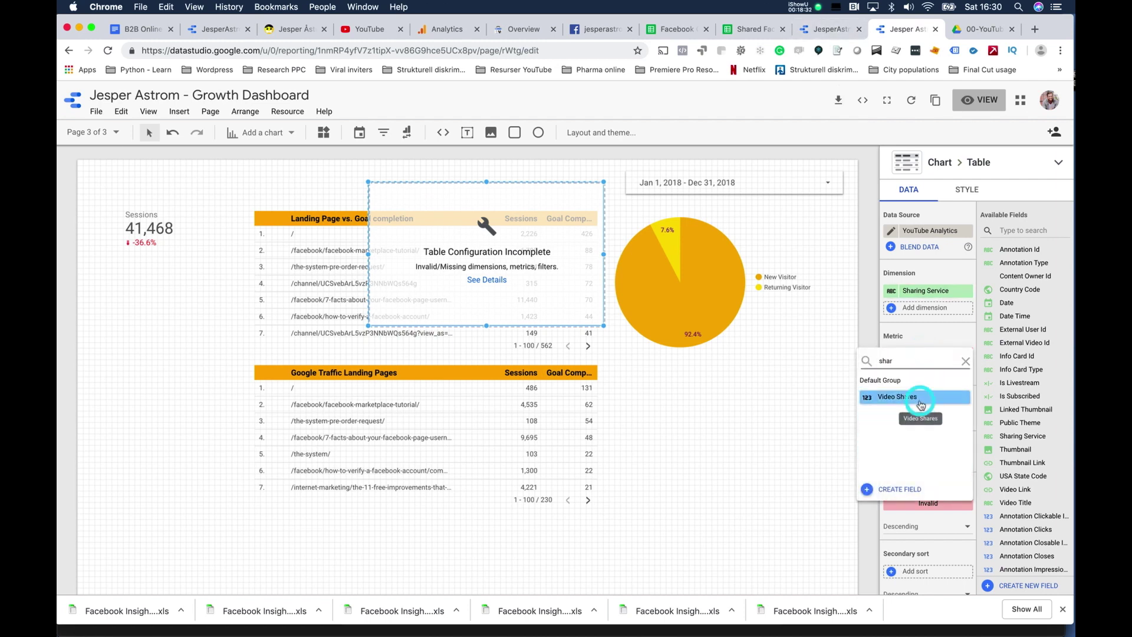
{"action": "left_click", "coordinate": [914, 396]}
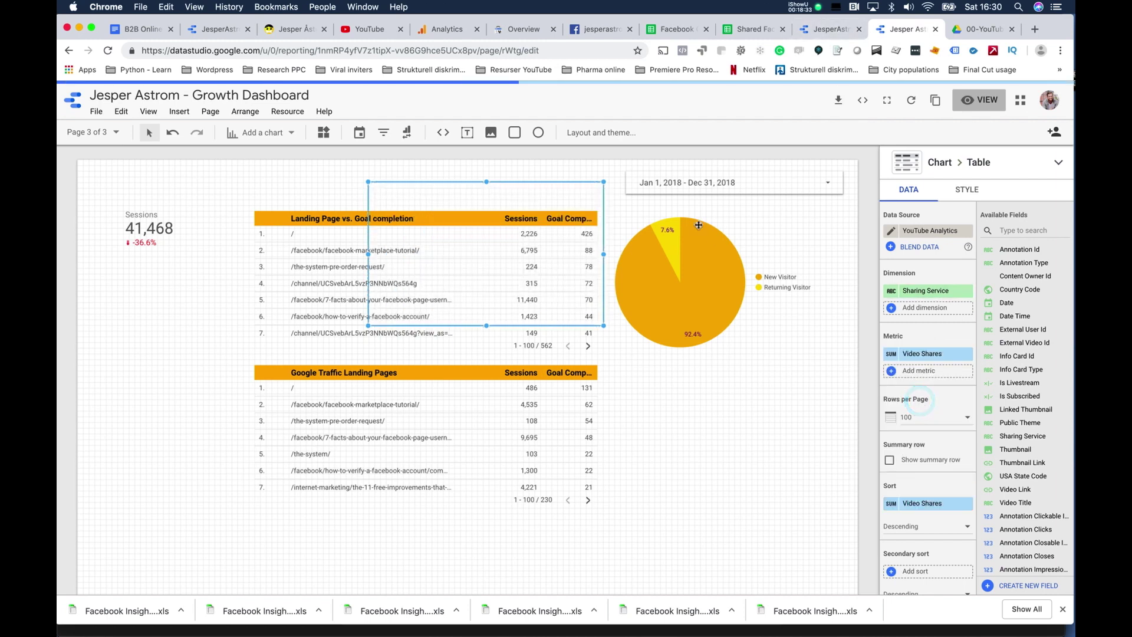
{"action": "left_click", "coordinate": [704, 347]}
{"action": "left_click_drag", "start_coordinate": [703, 347], "coordinate": [769, 375]}
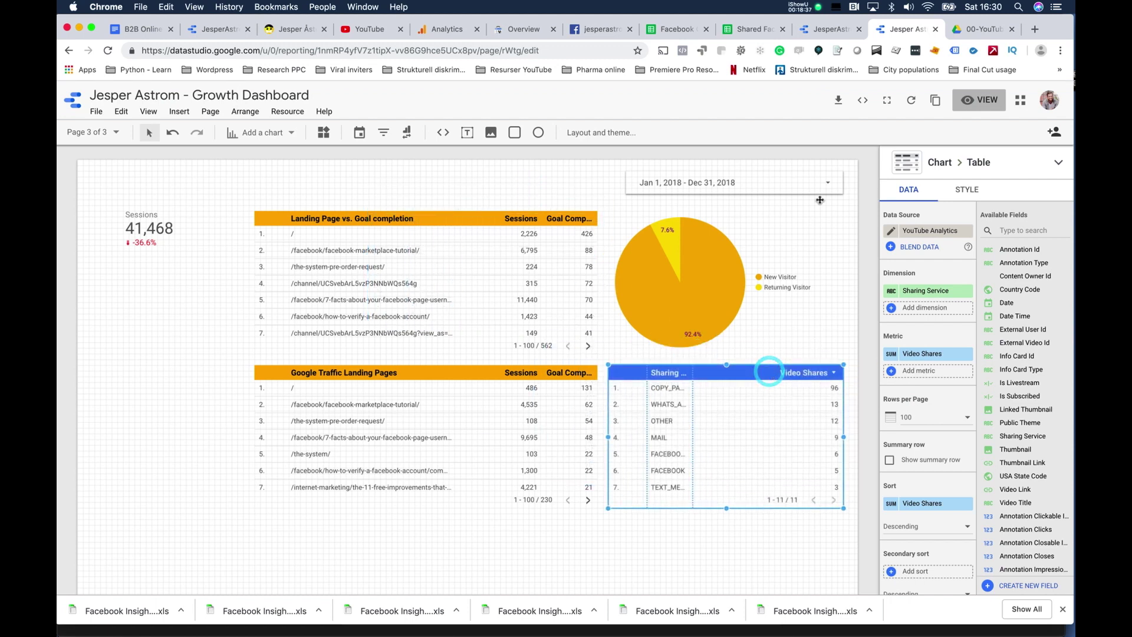
Change the Sharing Service table's header colour to red.
{"action": "left_click", "coordinate": [964, 190]}
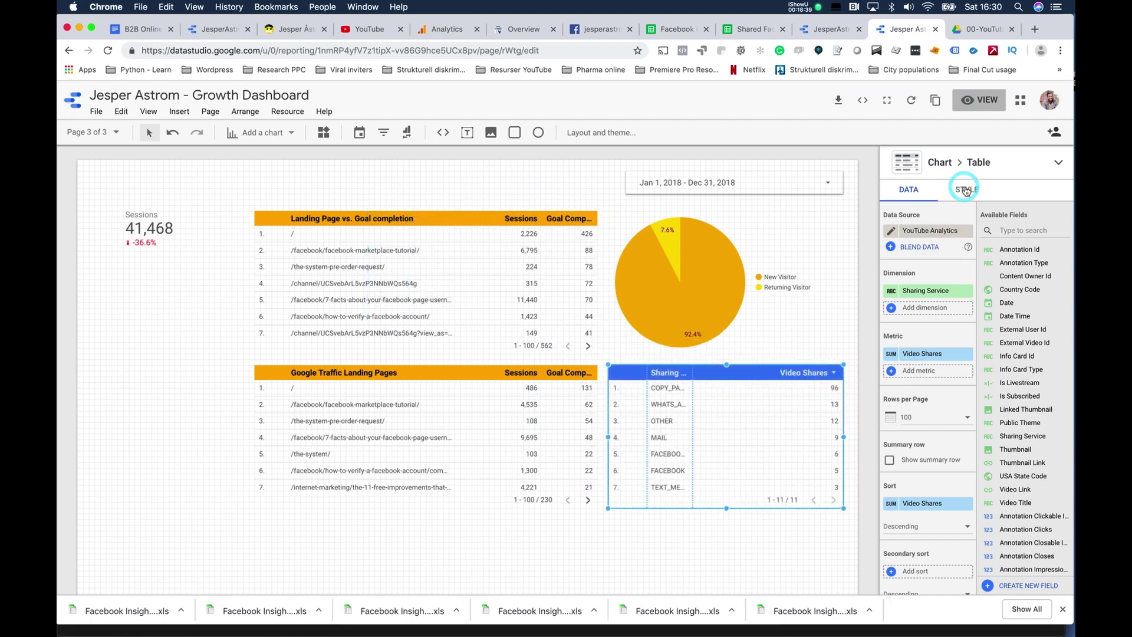
{"action": "left_click", "coordinate": [928, 336]}
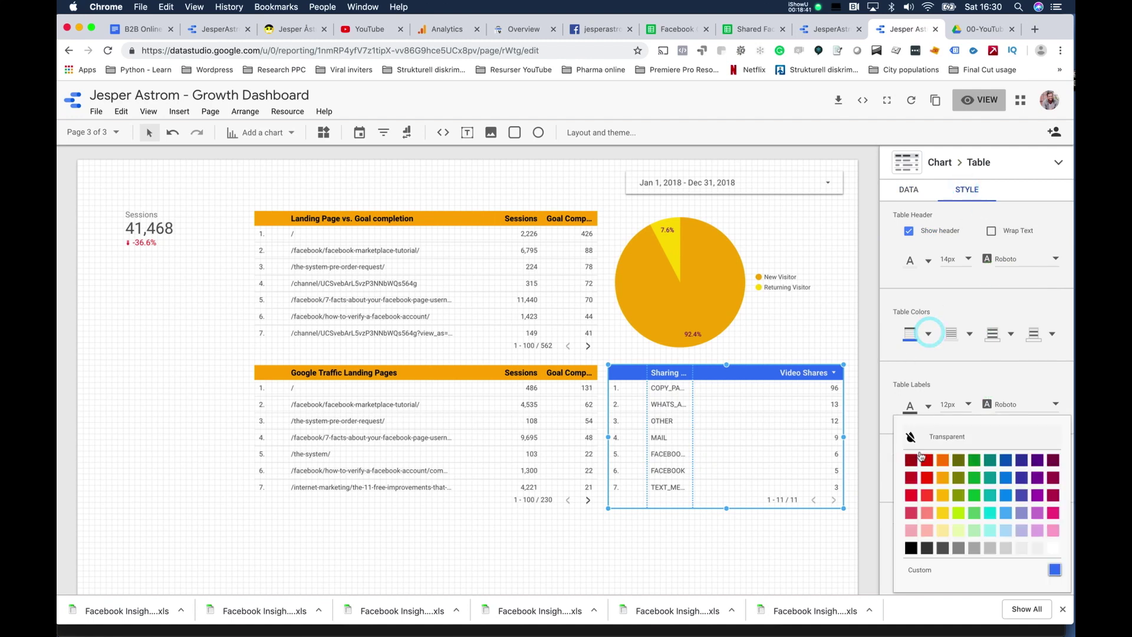
{"action": "left_click", "coordinate": [909, 498]}
{"action": "left_click", "coordinate": [852, 357]}
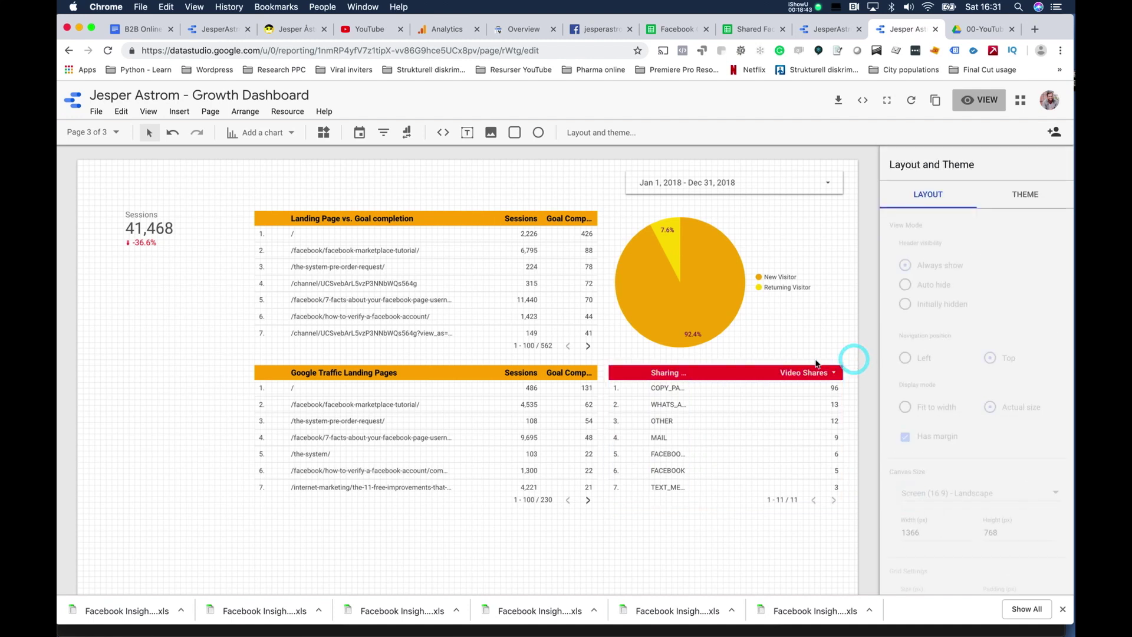
Widen the Sharing Service column so the service names fit in full.
{"action": "left_click", "coordinate": [757, 422]}
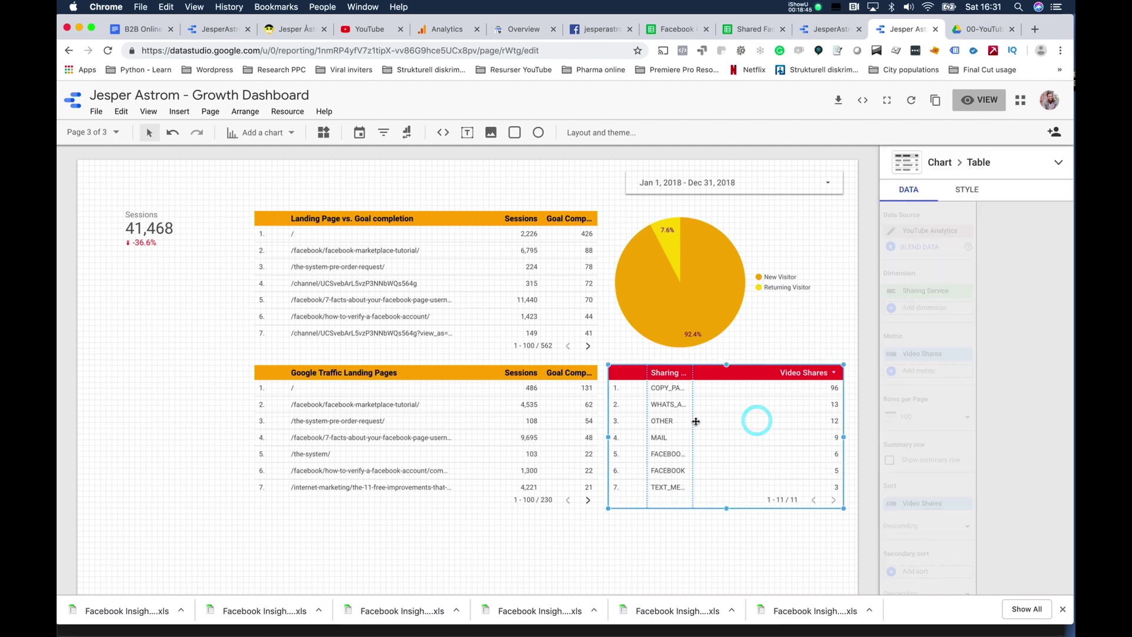
{"action": "left_click", "coordinate": [744, 420]}
{"action": "left_click_drag", "start_coordinate": [745, 421], "coordinate": [748, 422]}
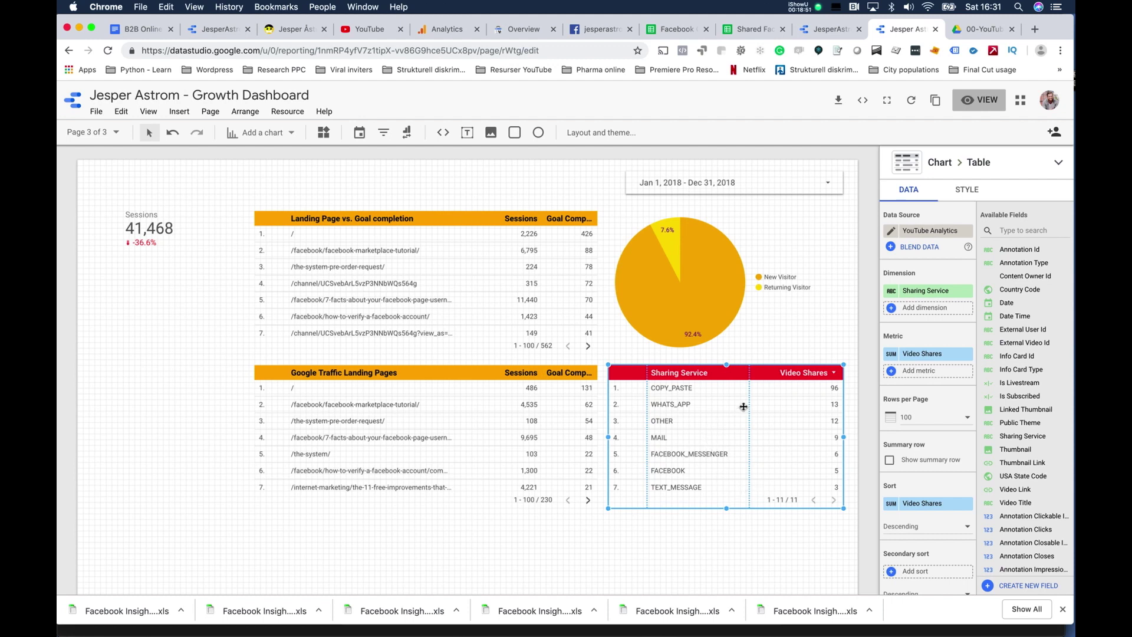
Review the Acquisition, Conversion, Retention and Summary pages of the finished Shared Growth Dashboard as reference for the remaining pages.
{"action": "left_click", "coordinate": [826, 29]}
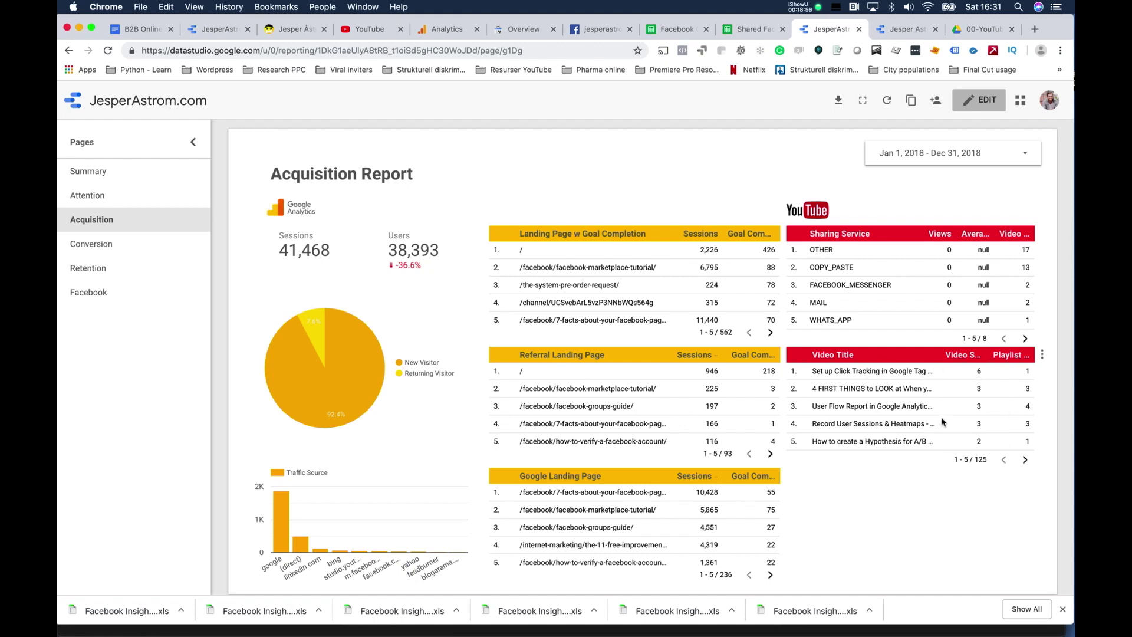
{"action": "left_click", "coordinate": [141, 238]}
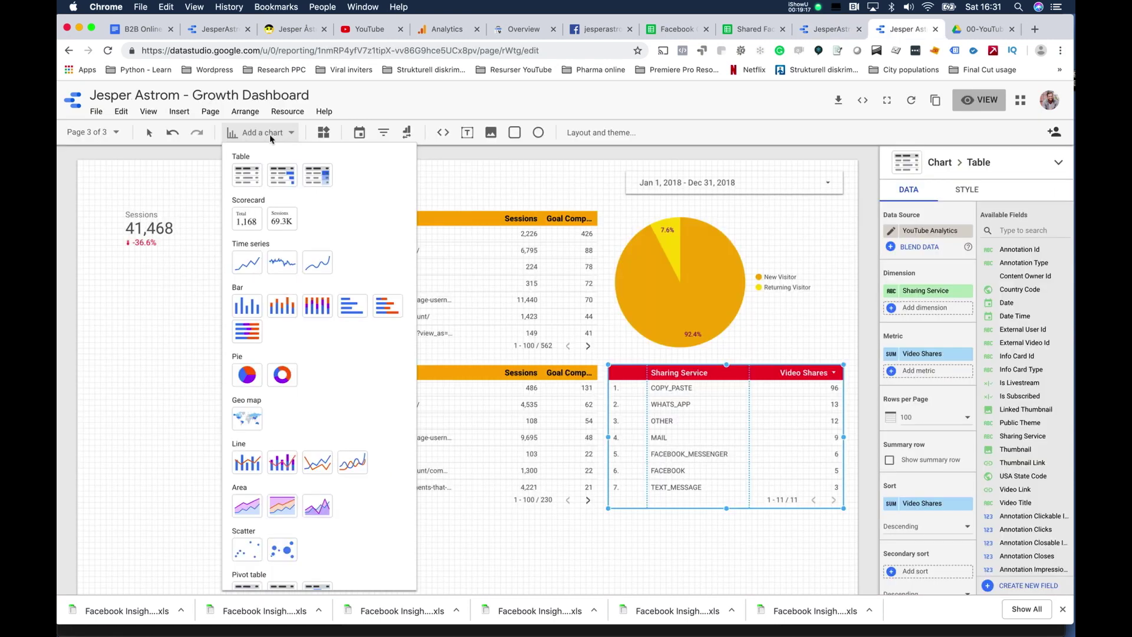
{"action": "left_click", "coordinate": [271, 134]}
{"action": "left_click", "coordinate": [825, 30]}
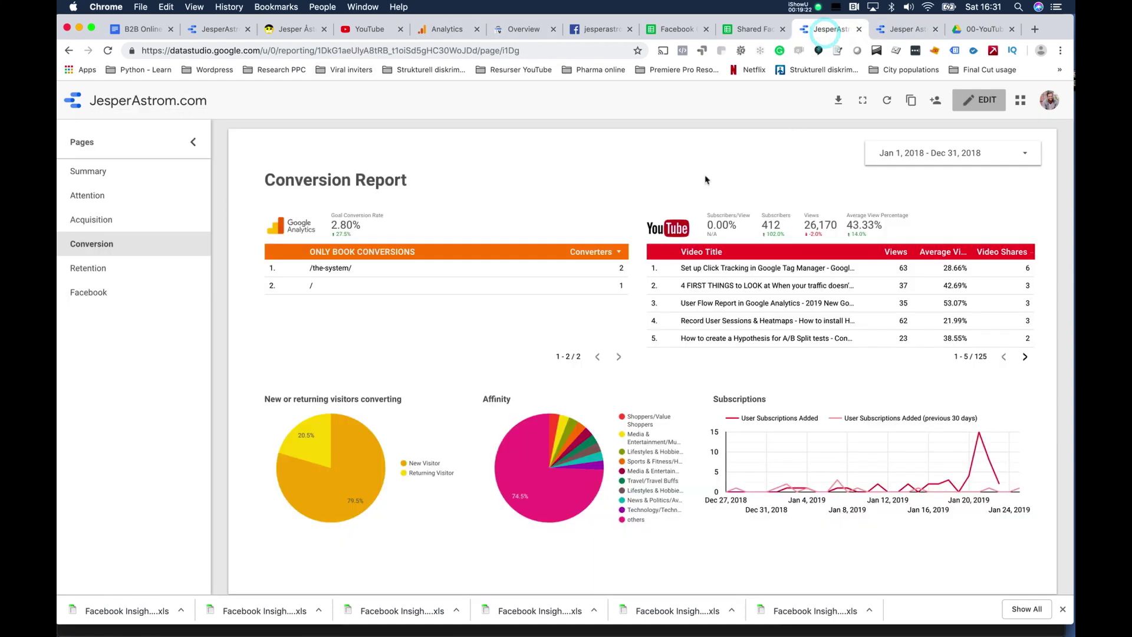
{"action": "left_click", "coordinate": [118, 272]}
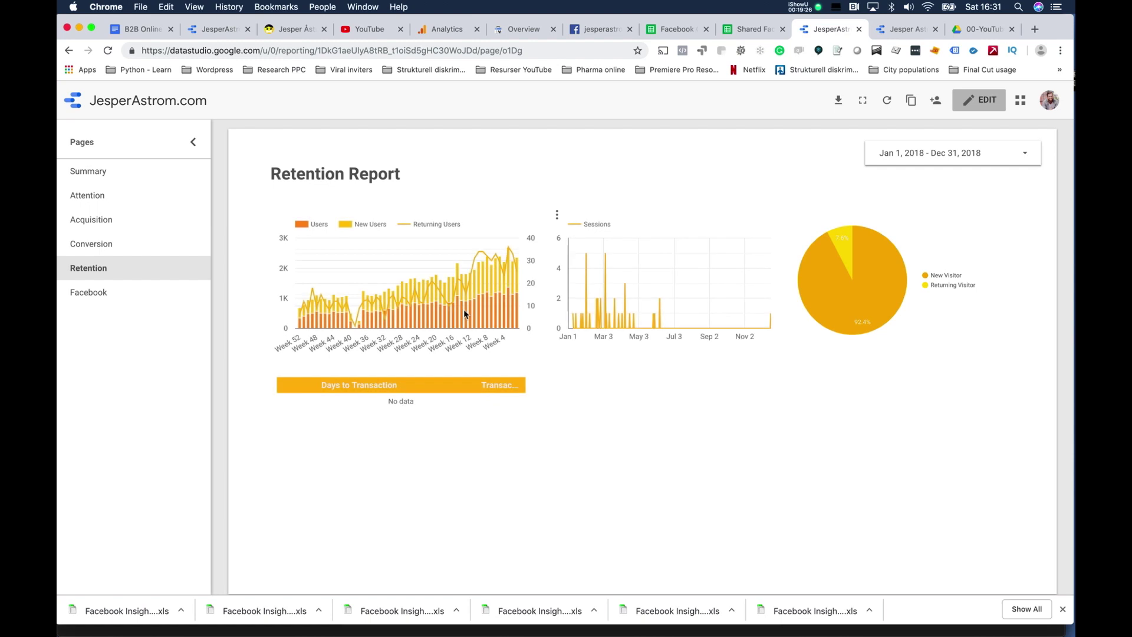
{"action": "left_click", "coordinate": [165, 189]}
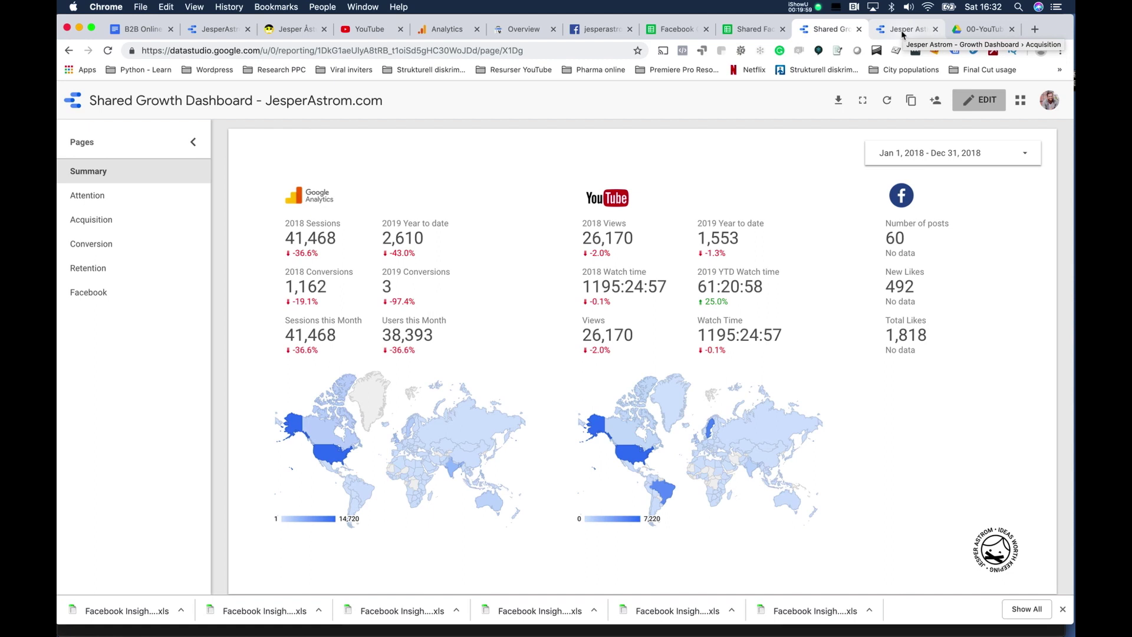
{"action": "left_click", "coordinate": [670, 30]}
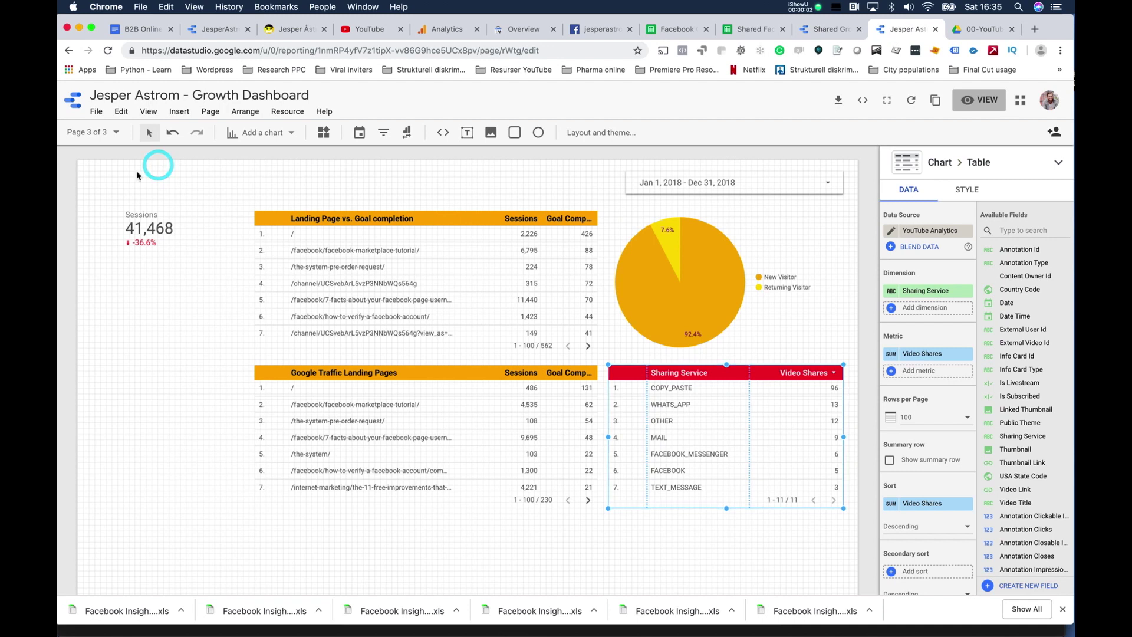
Copy the Sessions scorecard from the Acquisition page and paste it near the upper-left corner of the Startpage - Overview page.
{"action": "left_click", "coordinate": [177, 248]}
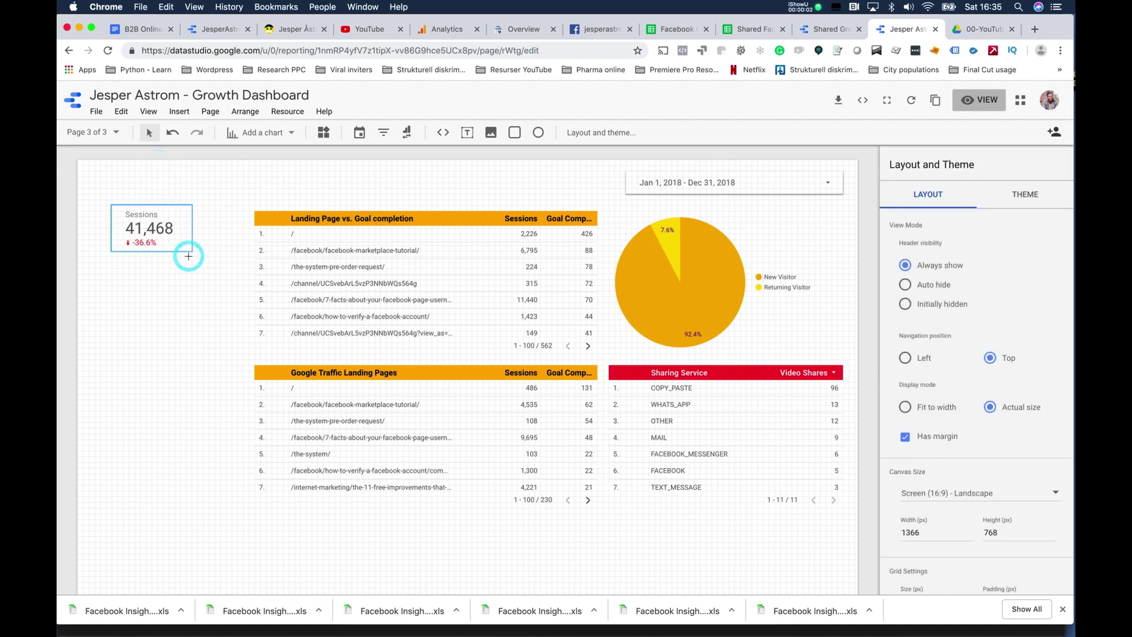
{"action": "left_click", "coordinate": [92, 132]}
{"action": "left_click", "coordinate": [136, 209]}
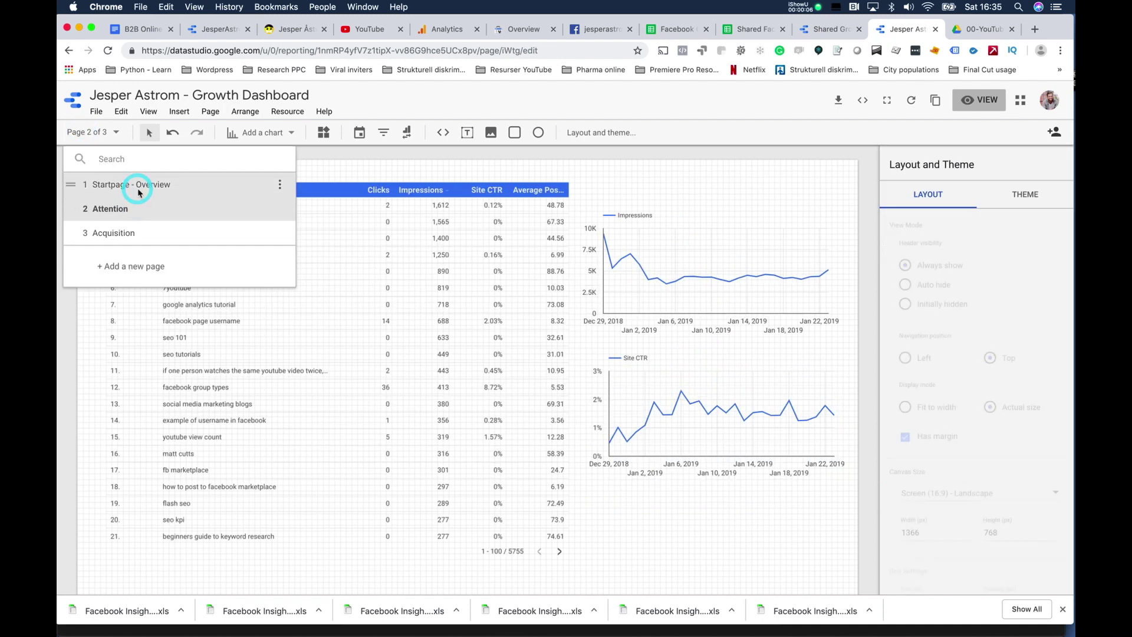
{"action": "left_click", "coordinate": [119, 184]}
{"action": "left_click", "coordinate": [406, 236]}
{"action": "left_click", "coordinate": [200, 240]}
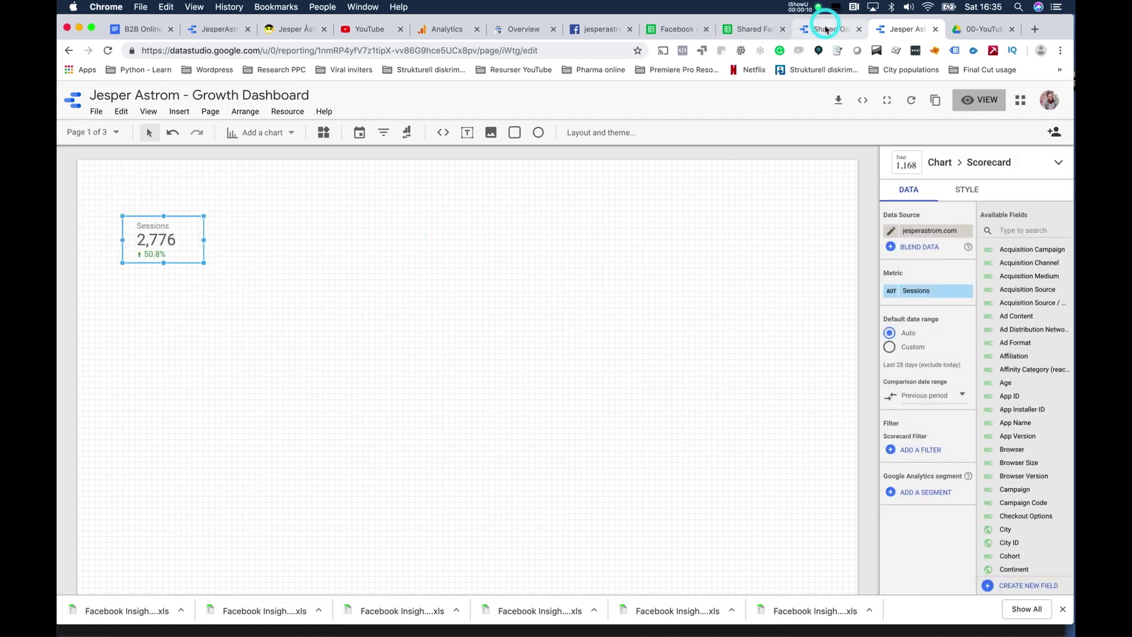
Duplicate the Sessions scorecard into a grid of two columns and three rows, following the finished Summary page.
{"action": "key", "text": "ctrl+shift+Tab"}
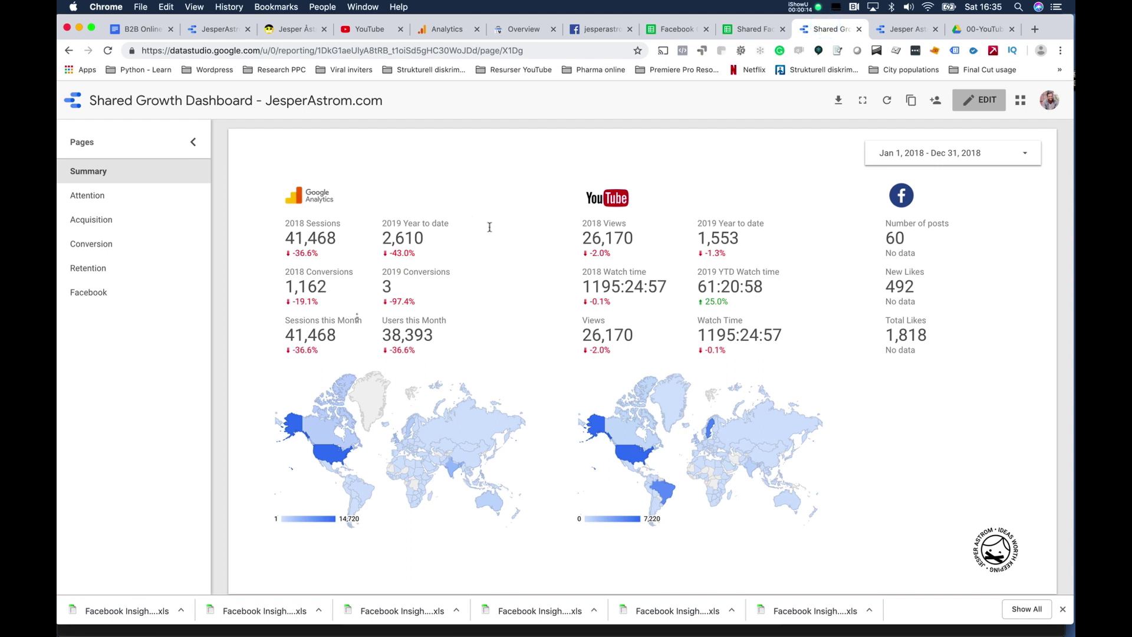
{"action": "left_click", "coordinate": [901, 30]}
{"action": "left_click_drag", "start_coordinate": [175, 234], "coordinate": [250, 225]}
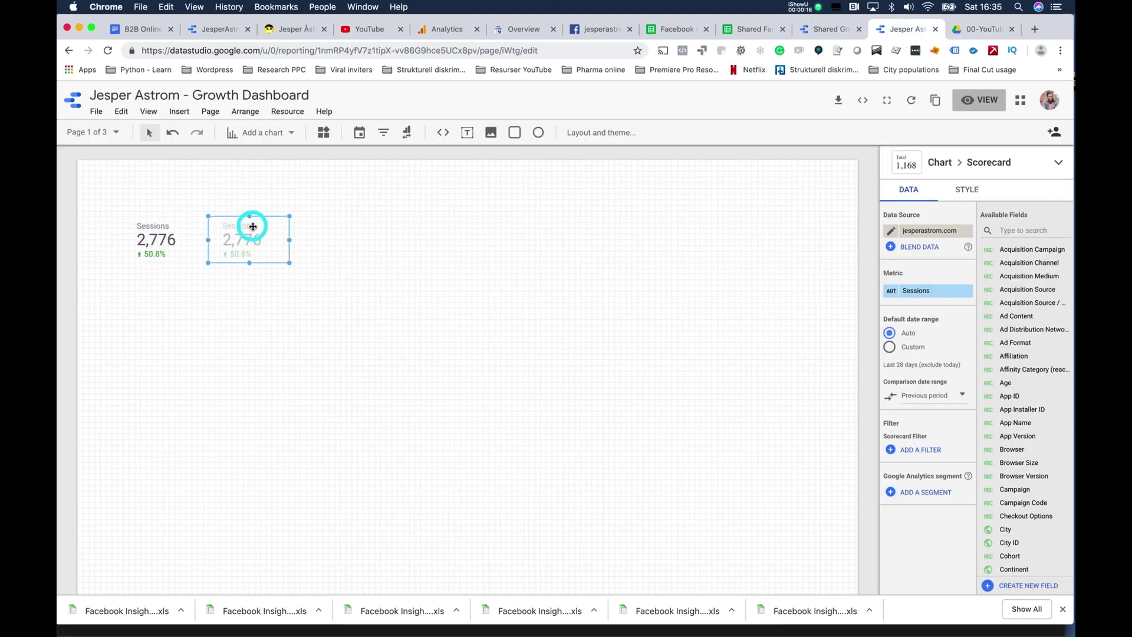
{"action": "left_click", "coordinate": [156, 248], "text": "shift"}
{"action": "left_click_drag", "start_coordinate": [156, 249], "coordinate": [172, 322]}
Set the first-column, top-row Sessions scorecard to a custom date range of Last year, checking the finished Summary page.
{"action": "left_click", "coordinate": [823, 29]}
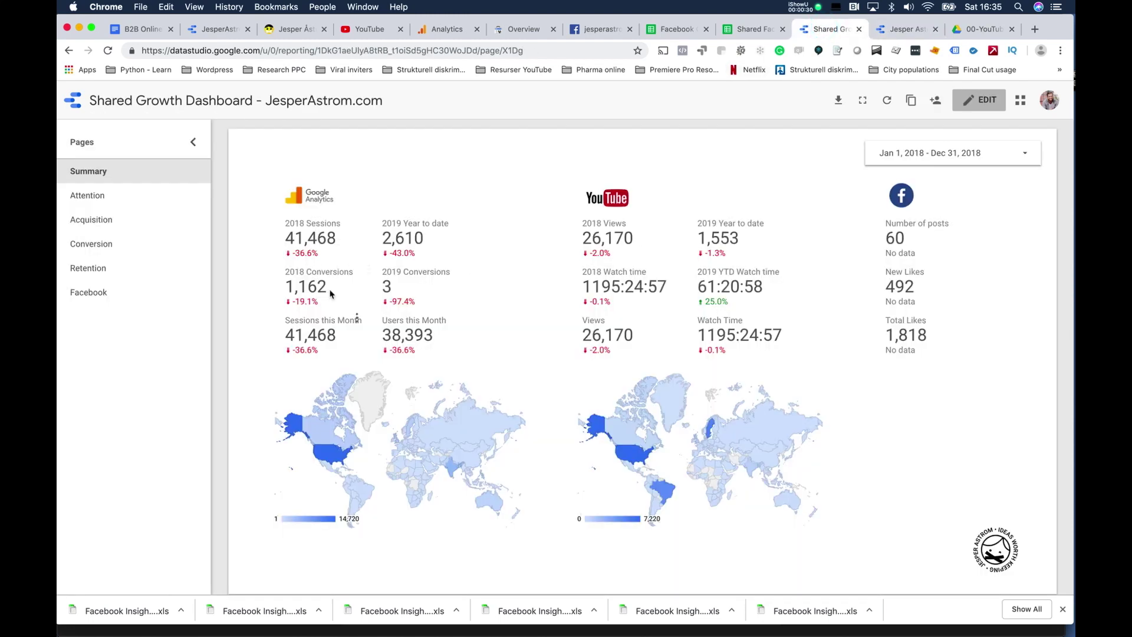
{"action": "left_click", "coordinate": [898, 28]}
{"action": "left_click", "coordinate": [189, 235]}
{"action": "left_click", "coordinate": [908, 347]}
{"action": "left_click", "coordinate": [921, 364]}
{"action": "left_click", "coordinate": [916, 366]}
{"action": "scroll", "coordinate": [958, 451], "scroll_direction": "down", "scroll_amount": 5}
{"action": "left_click", "coordinate": [910, 465]}
{"action": "left_click", "coordinate": [938, 561]}
Try to apply a custom Last year date range to the middle scorecard in the first column.
{"action": "right_click", "coordinate": [151, 304]}
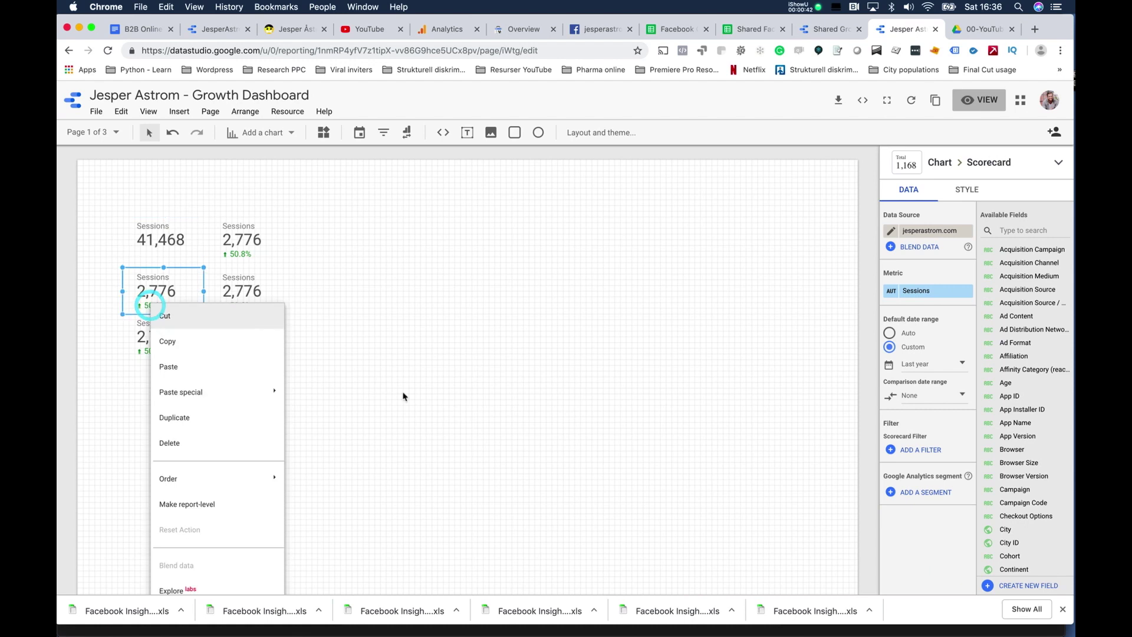
{"action": "left_click", "coordinate": [936, 370]}
{"action": "left_click", "coordinate": [949, 368]}
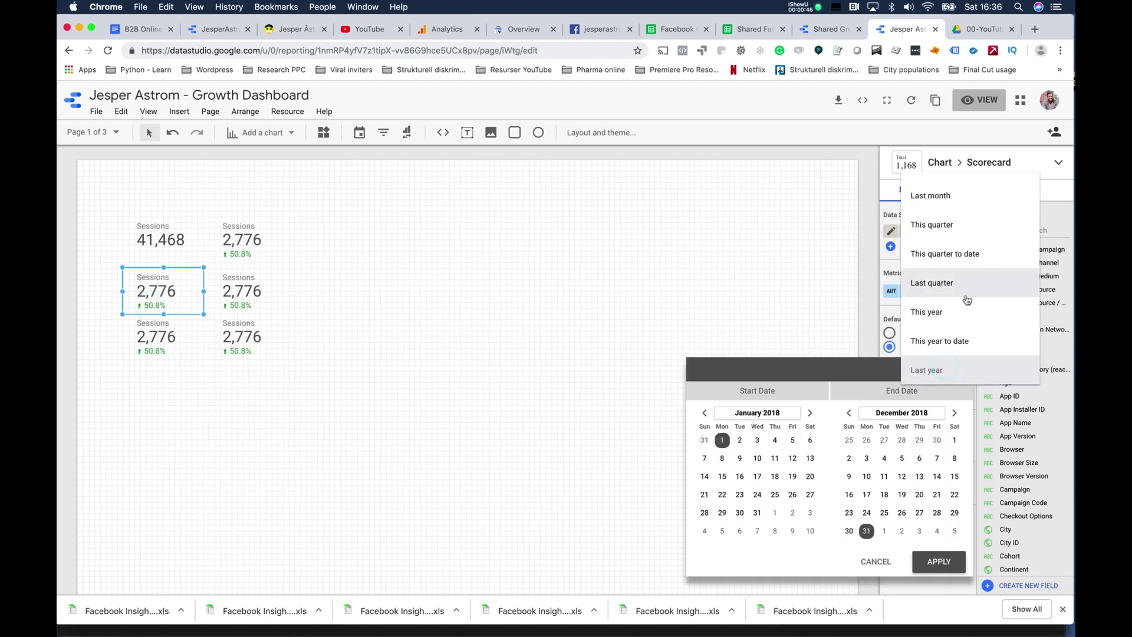
{"action": "left_click", "coordinate": [961, 373]}
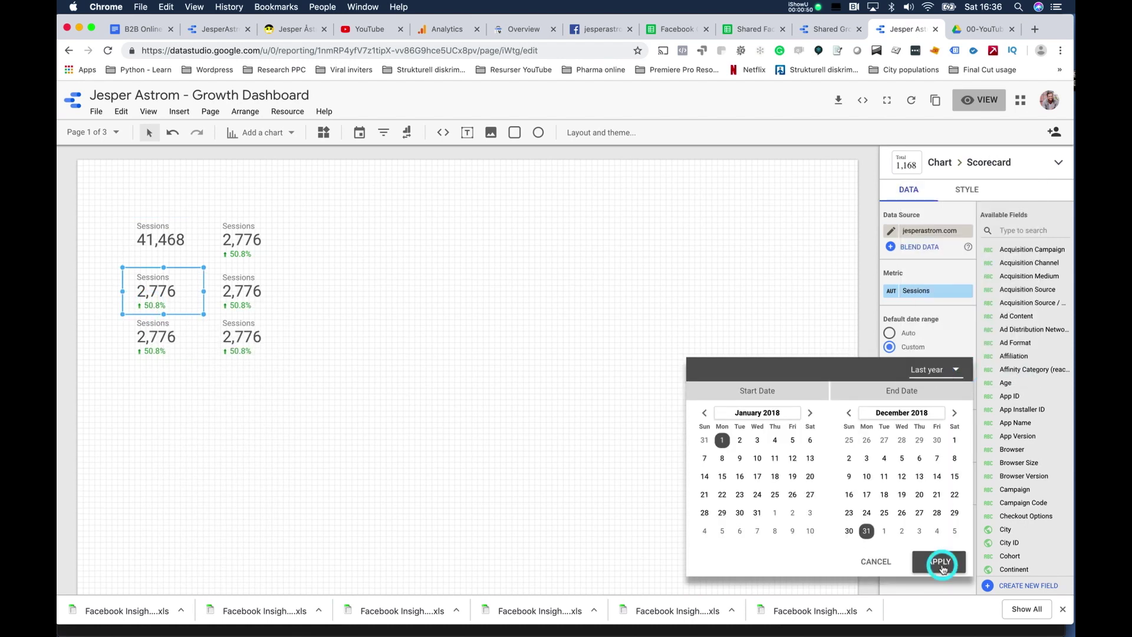
{"action": "left_click", "coordinate": [941, 563]}
Set the bottom scorecard in the first column to a custom date range of Last year.
{"action": "left_click", "coordinate": [165, 334]}
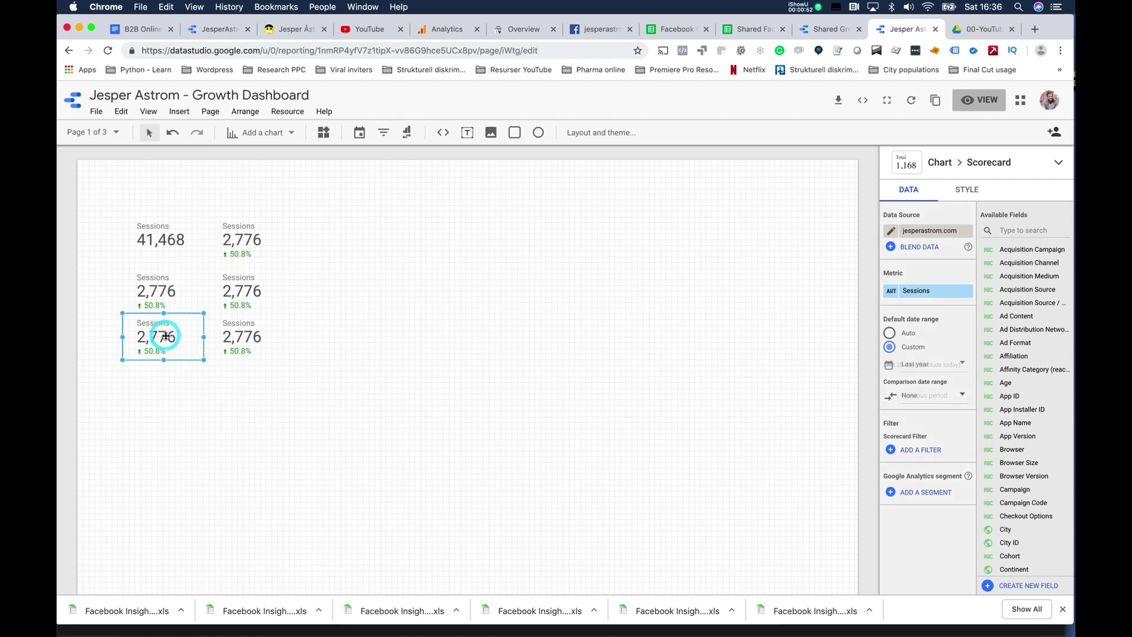
{"action": "left_click", "coordinate": [889, 346]}
{"action": "left_click", "coordinate": [937, 368]}
{"action": "scroll", "coordinate": [938, 463], "scroll_direction": "down", "scroll_amount": 5}
{"action": "scroll", "coordinate": [939, 462], "scroll_direction": "down", "scroll_amount": 3}
{"action": "left_click", "coordinate": [945, 465]}
{"action": "left_click", "coordinate": [946, 557]}
Set the middle scorecard in the first column to a custom date range of Last year, leaving the comparison date range unset.
{"action": "left_click", "coordinate": [156, 293]}
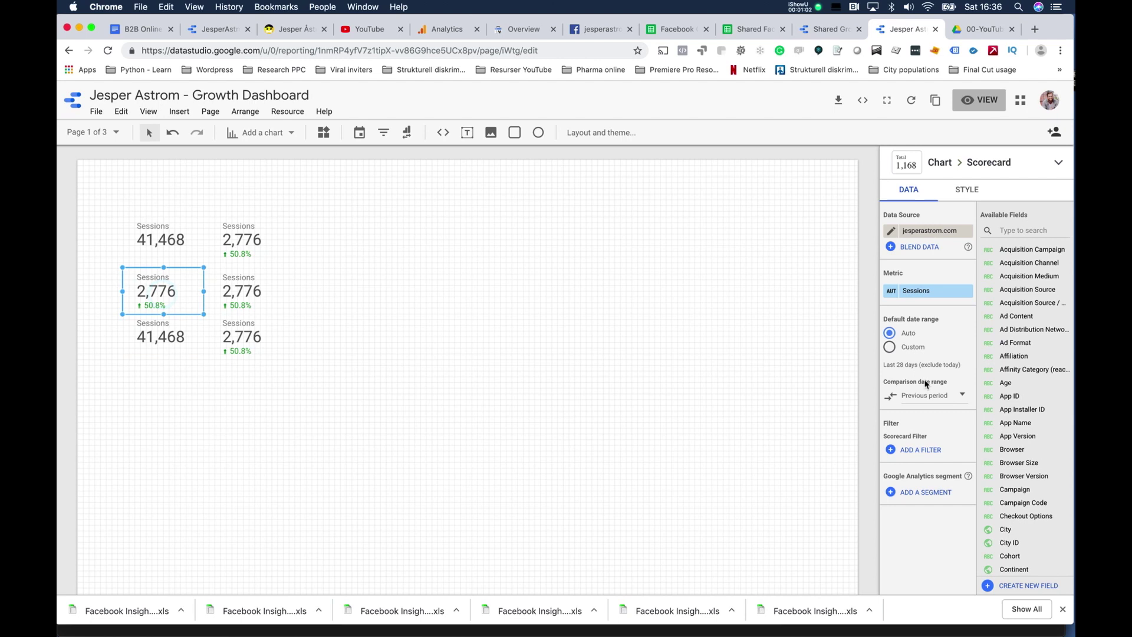
{"action": "left_click", "coordinate": [889, 347]}
{"action": "left_click", "coordinate": [939, 395]}
{"action": "left_click", "coordinate": [816, 350]}
{"action": "left_click", "coordinate": [874, 580]}
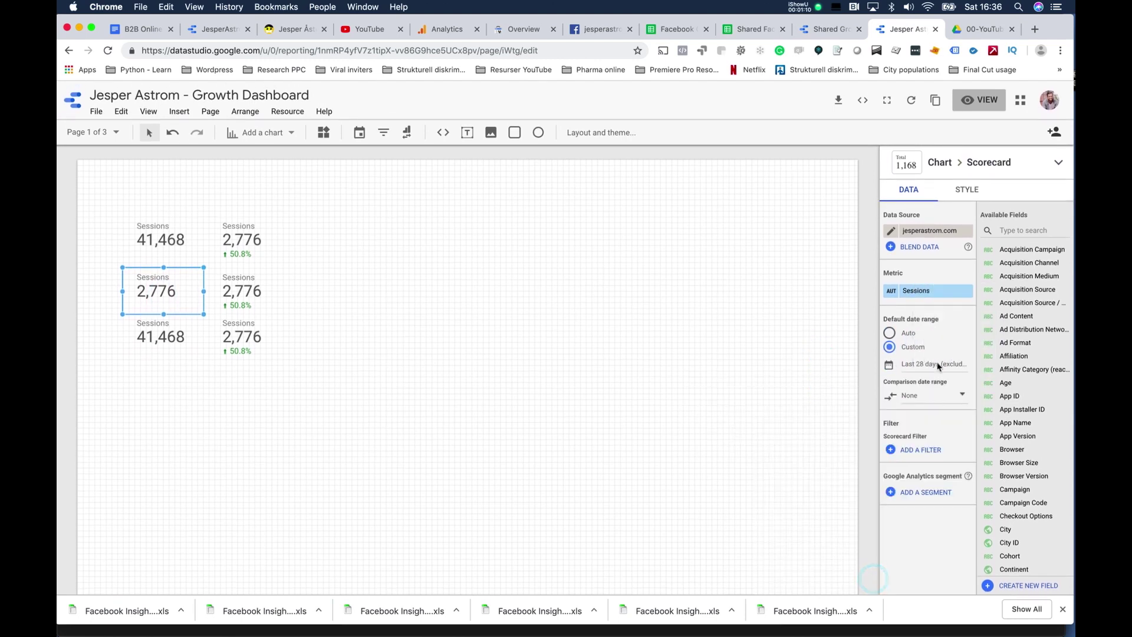
{"action": "left_click", "coordinate": [933, 364]}
{"action": "left_click", "coordinate": [942, 369]}
{"action": "scroll", "coordinate": [956, 460], "scroll_direction": "down", "scroll_amount": 5}
{"action": "left_click", "coordinate": [956, 459]}
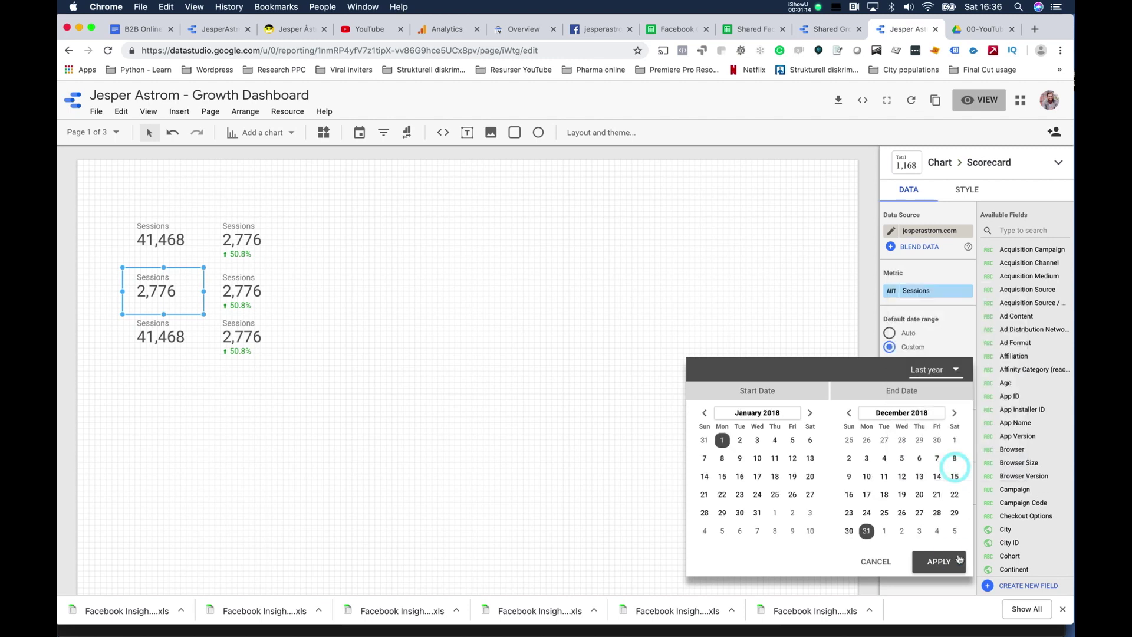
{"action": "left_click", "coordinate": [950, 560]}
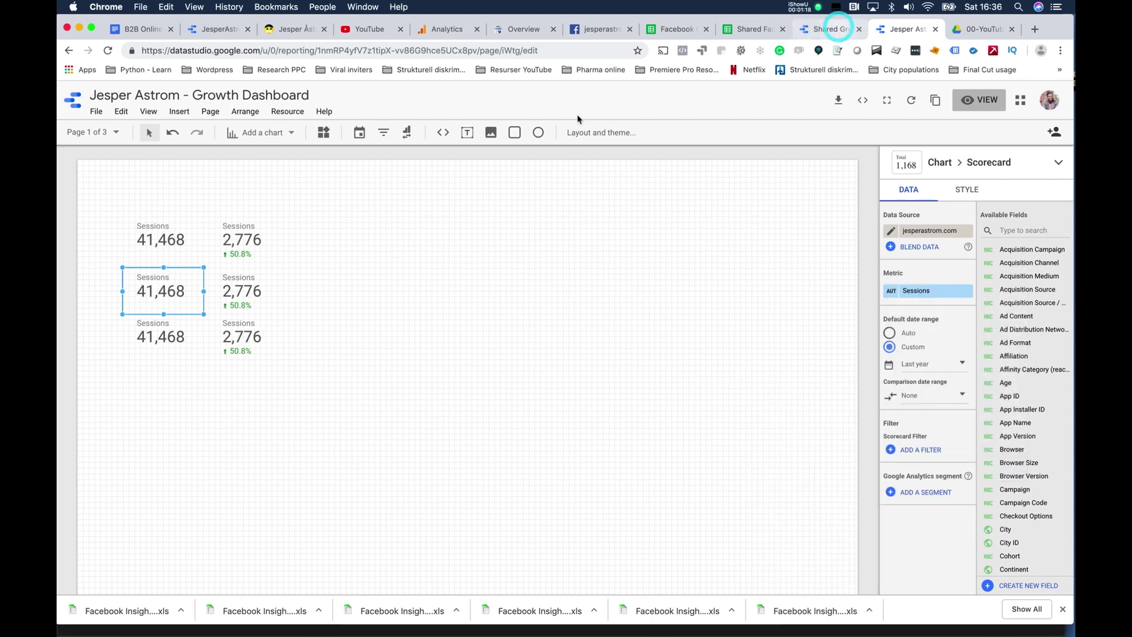
Change the middle first-column scorecard's metric to Goal Completions, using the finished Summary page as reference.
{"action": "left_click", "coordinate": [828, 29]}
{"action": "left_click", "coordinate": [904, 30]}
{"action": "left_click", "coordinate": [933, 291]}
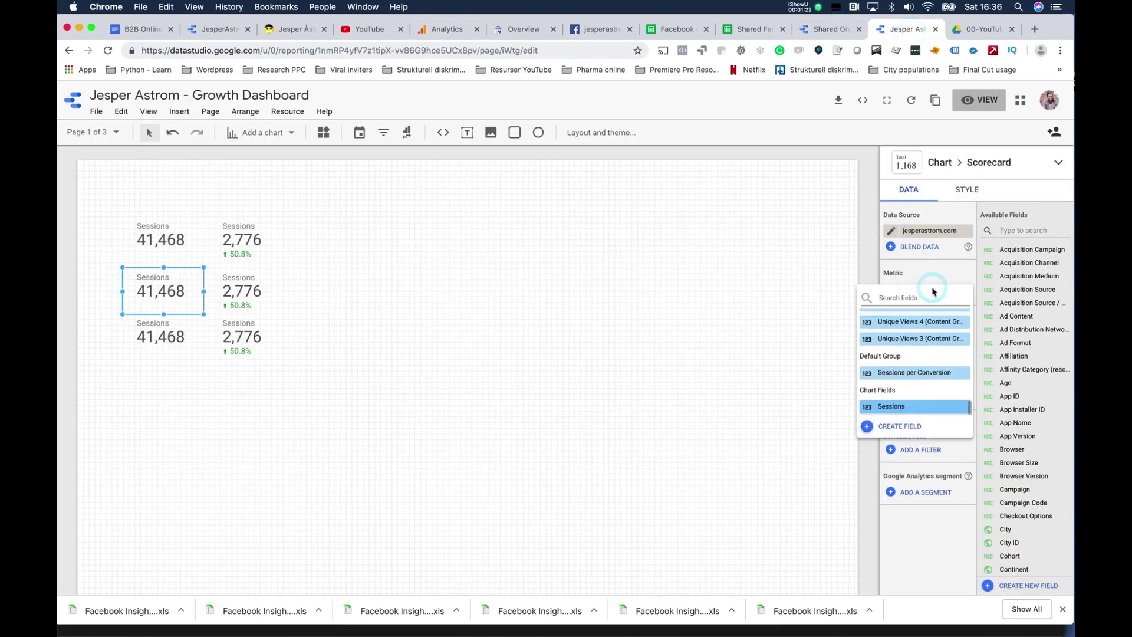
{"action": "type", "text": "goal co"}
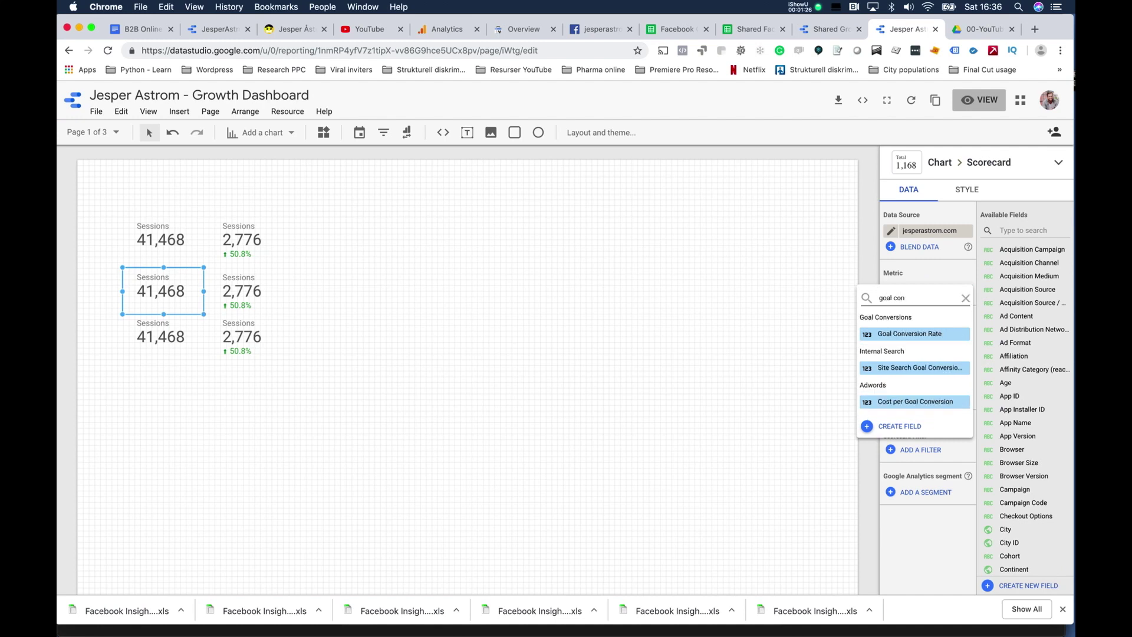
{"action": "left_click", "coordinate": [919, 354]}
Change the bottom first-column scorecard's metric to Goal Conversion Rate after checking the finished Summary page.
{"action": "left_click", "coordinate": [165, 337]}
{"action": "left_click", "coordinate": [831, 29]}
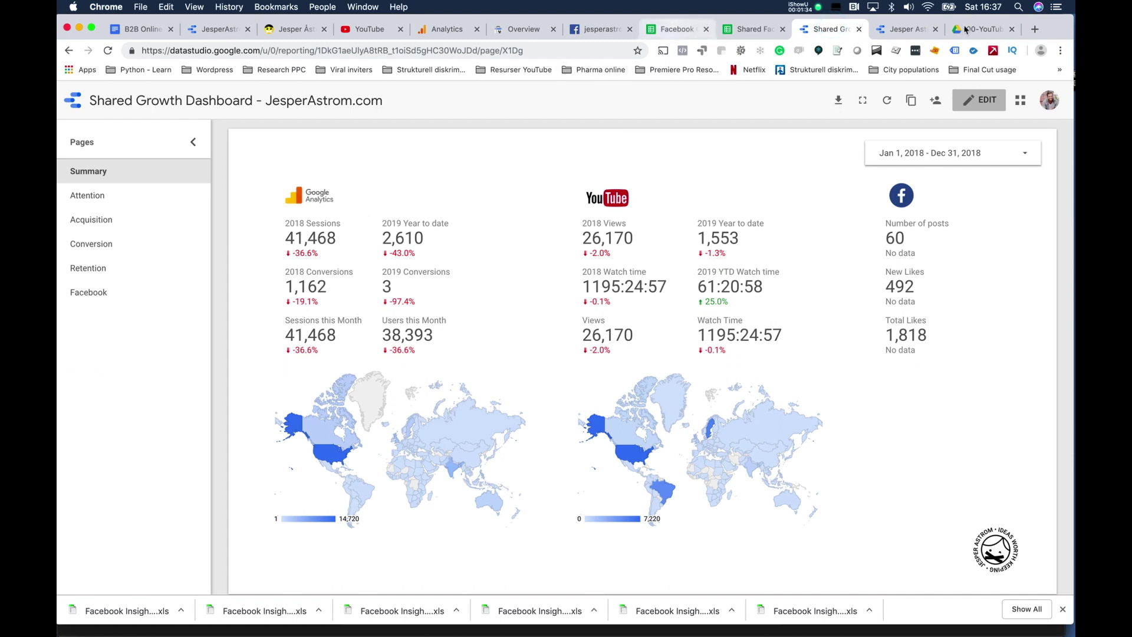
{"action": "left_click", "coordinate": [902, 29]}
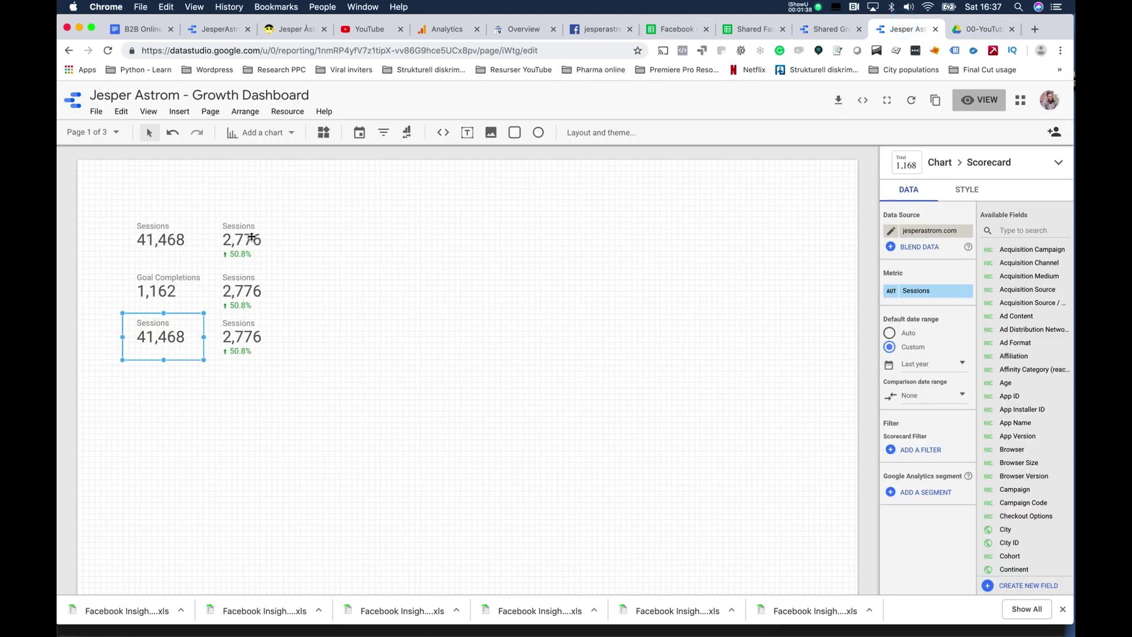
{"action": "left_click", "coordinate": [928, 291]}
{"action": "type", "text": "goal con"}
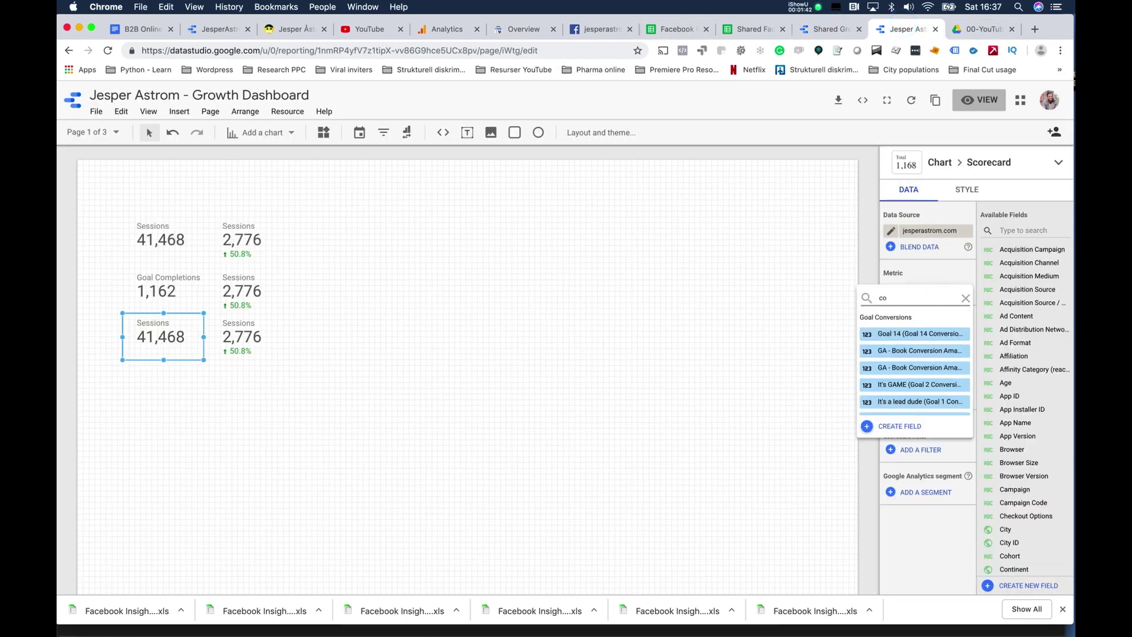
{"action": "left_click", "coordinate": [917, 332]}
Set the comparison date range of the first-column Sessions scorecard to Previous period.
{"action": "left_click", "coordinate": [224, 243]}
{"action": "left_click", "coordinate": [183, 245]}
{"action": "left_click", "coordinate": [931, 395]}
{"action": "left_click", "coordinate": [943, 394]}
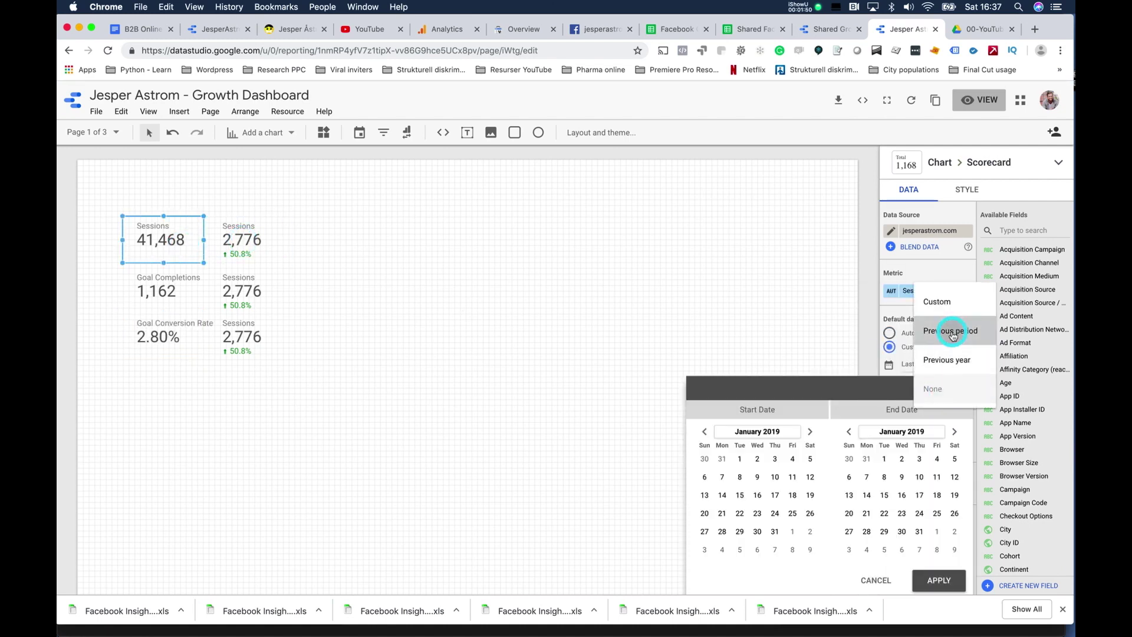
{"action": "left_click", "coordinate": [946, 330]}
{"action": "left_click", "coordinate": [937, 580]}
Set the comparison date range of the Goal Completions scorecard to Previous period.
{"action": "left_click", "coordinate": [165, 281]}
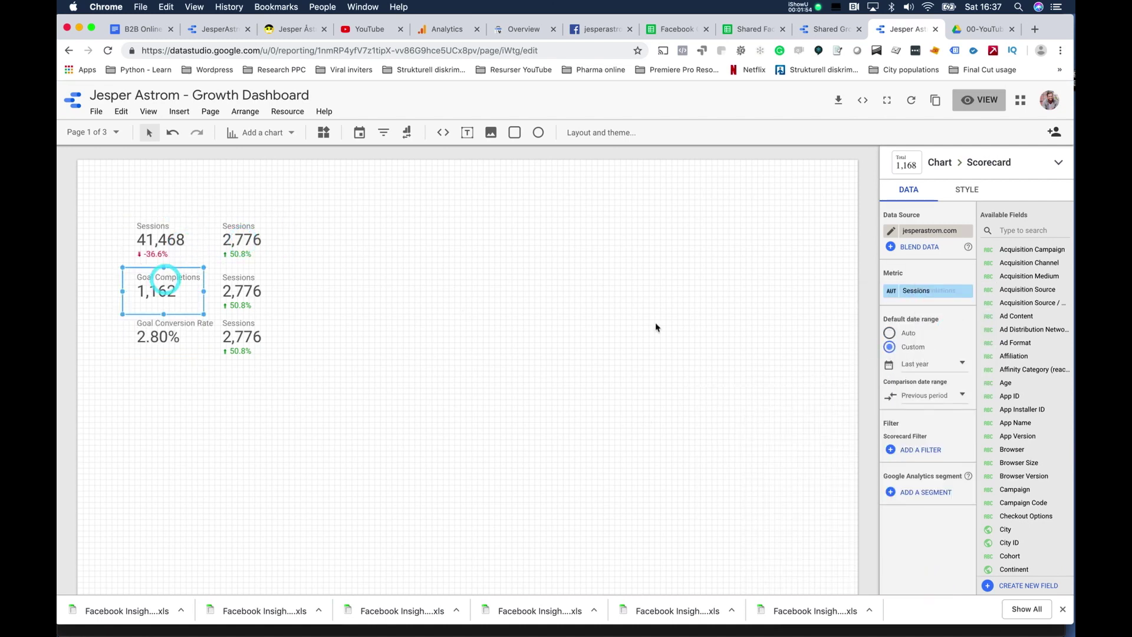
{"action": "left_click", "coordinate": [923, 398]}
{"action": "left_click", "coordinate": [943, 389]}
{"action": "left_click", "coordinate": [944, 331]}
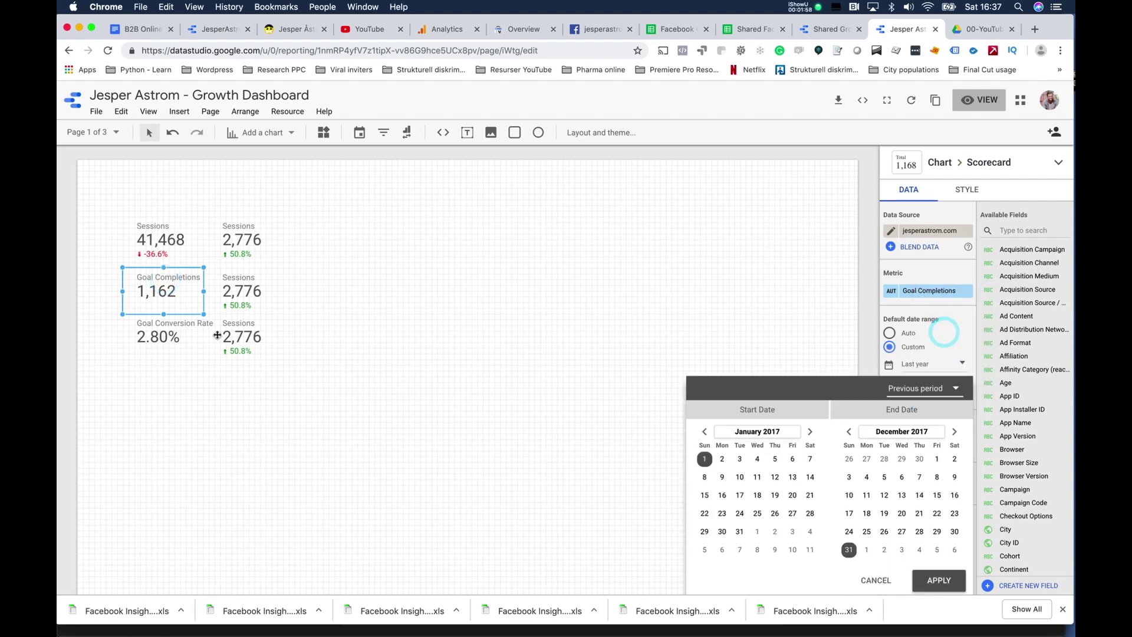
{"action": "left_click", "coordinate": [938, 580]}
Set the comparison date range of the Goal Conversion Rate scorecard to Previous period.
{"action": "left_click", "coordinate": [165, 335]}
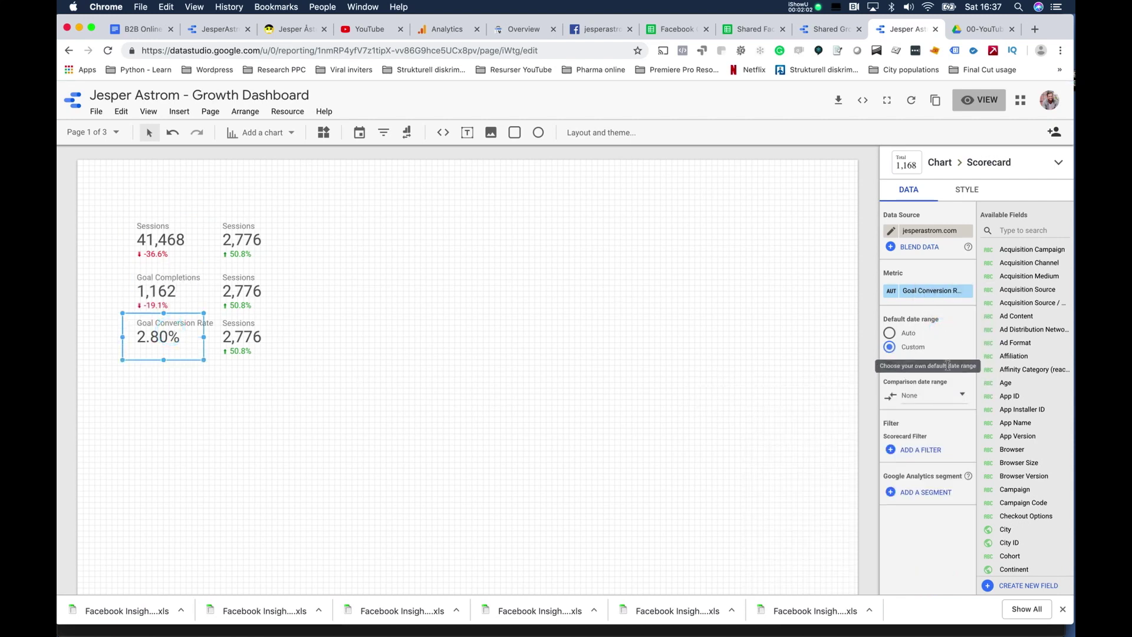
{"action": "left_click", "coordinate": [942, 398]}
{"action": "left_click", "coordinate": [946, 330]}
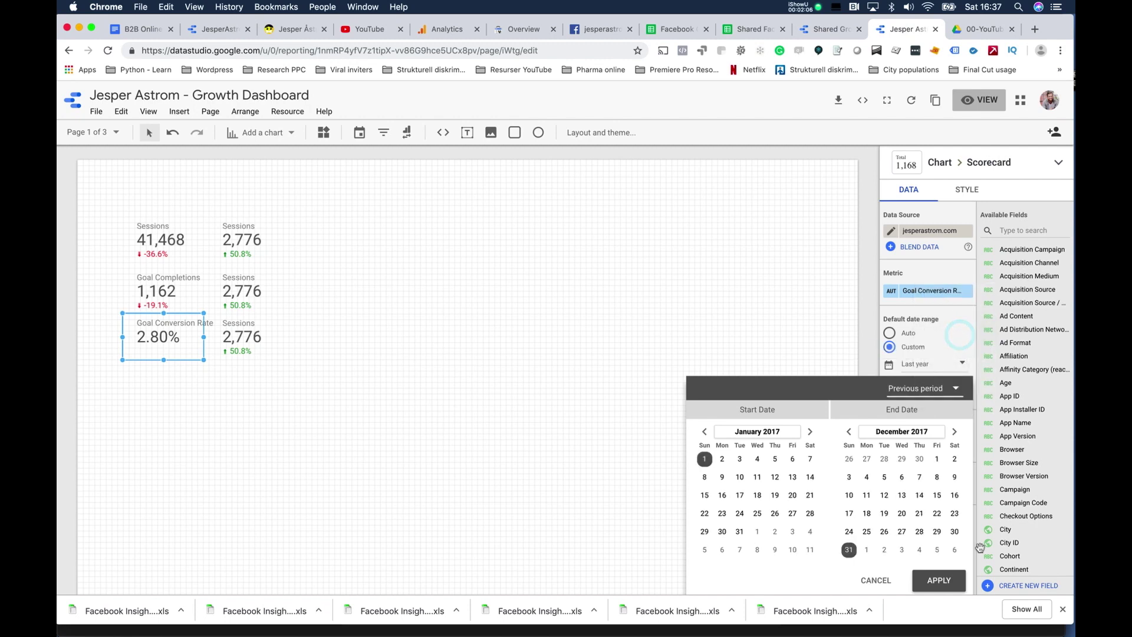
{"action": "left_click", "coordinate": [937, 581]}
Move the bottom row of scorecards slightly down to even out the spacing between the three rows.
{"action": "left_click", "coordinate": [277, 378]}
{"action": "left_click_drag", "start_coordinate": [295, 379], "coordinate": [144, 331]}
{"action": "left_click_drag", "start_coordinate": [235, 339], "coordinate": [234, 345]}
Rename the first-column Sessions scorecard's metric to 2018 Sessions.
{"action": "left_click", "coordinate": [155, 237]}
{"action": "left_click", "coordinate": [889, 291]}
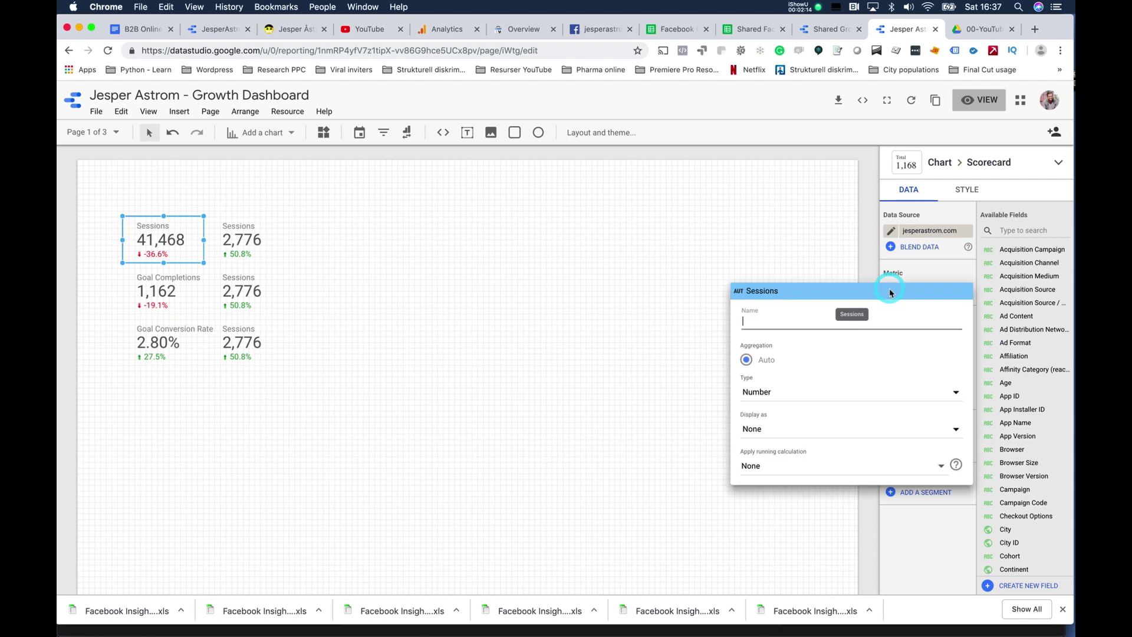
{"action": "type", "text": "2018 Sessions"}
{"action": "key", "text": "Return"}
Rename the Goal Completions scorecard's metric to 2018 Conversions.
{"action": "left_click", "coordinate": [168, 286]}
{"action": "left_click", "coordinate": [923, 297]}
{"action": "type", "text": "2"}
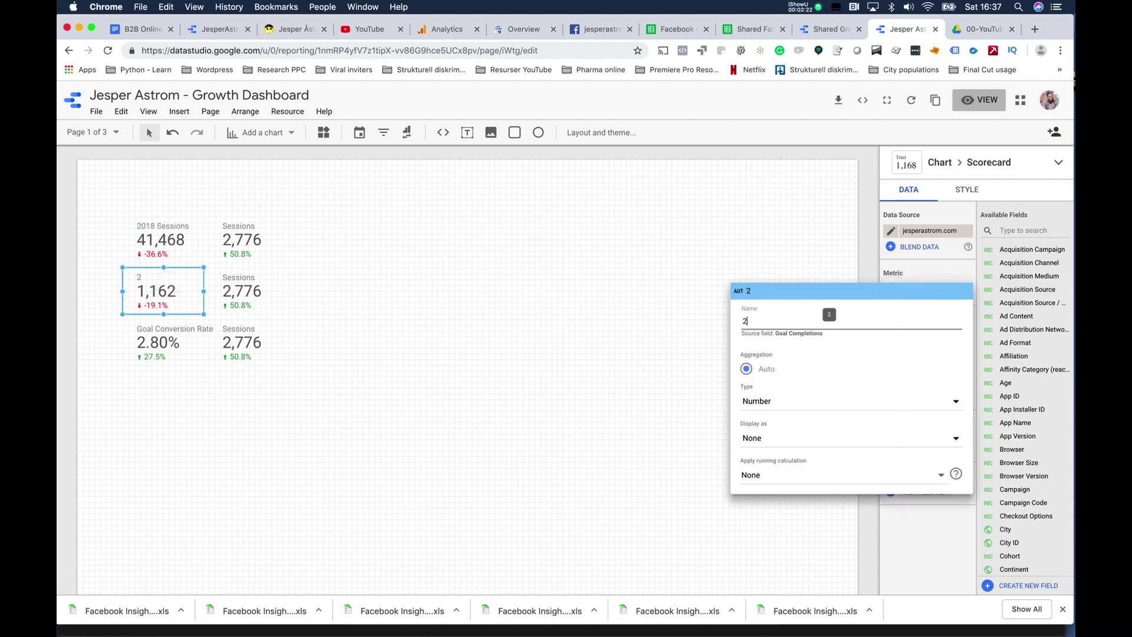
{"action": "type", "text": "018 Conversions"}
{"action": "key", "text": "Return"}
Rename the Goal Conversion Rate scorecard's metric to 2018 C. Rate.
{"action": "left_click", "coordinate": [169, 338]}
{"action": "left_click", "coordinate": [889, 290]}
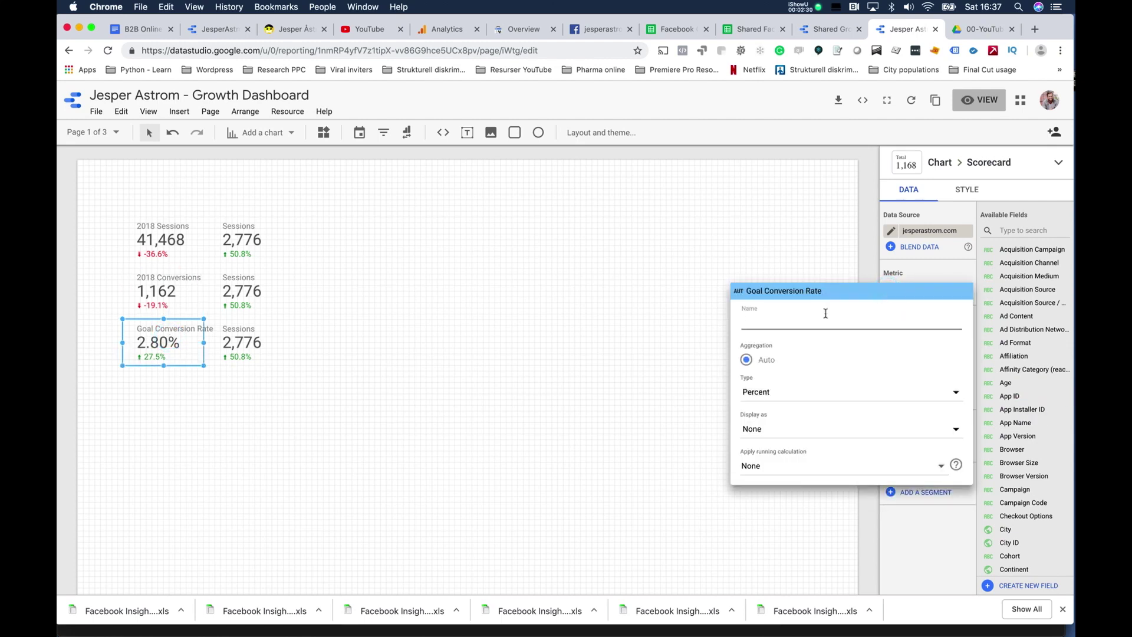
{"action": "type", "text": "20"}
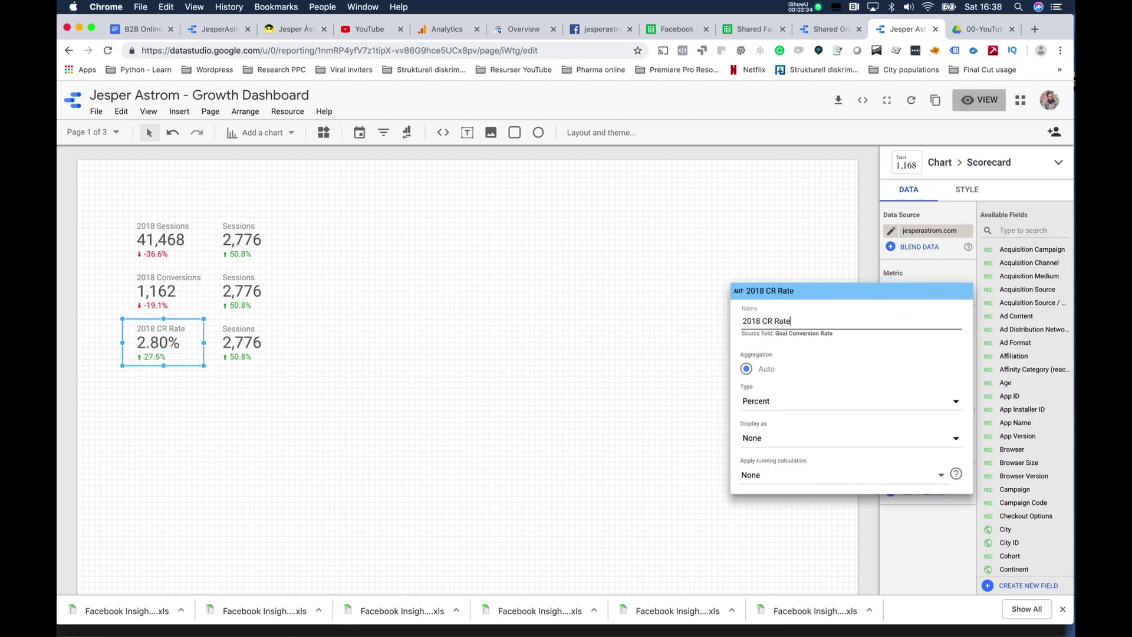
{"action": "type", "text": "18 C. Rate"}
{"action": "key", "text": "Return"}
{"action": "left_click", "coordinate": [301, 326]}
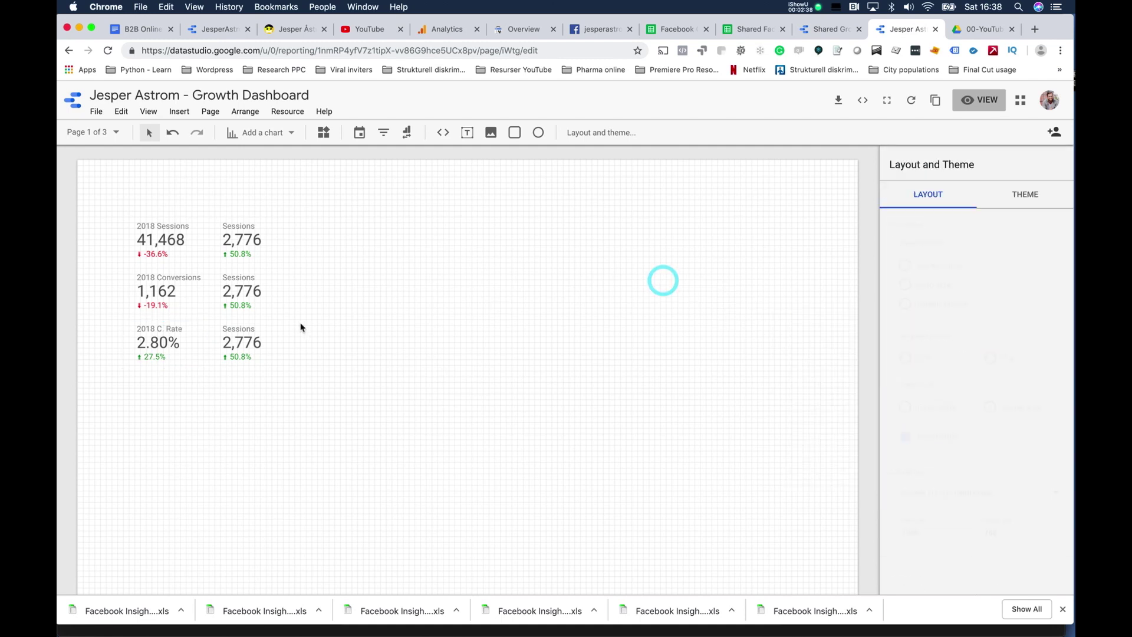
Set the second-column top Sessions scorecard's default date range to a custom This year to date, checking the shared growth dashboard for reference.
{"action": "left_click", "coordinate": [226, 216]}
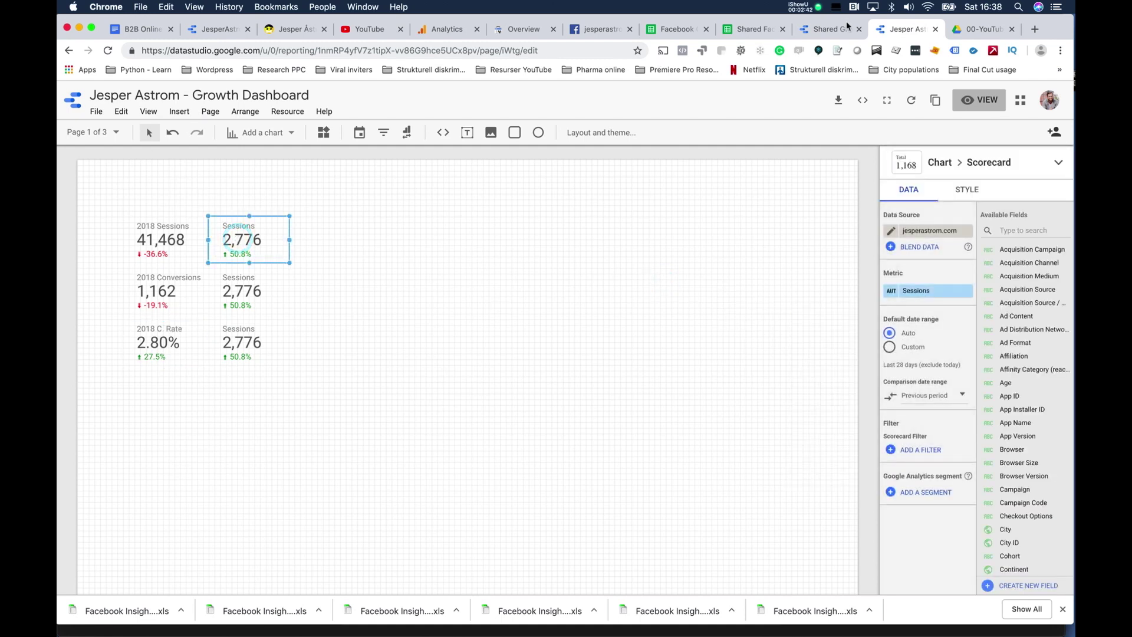
{"action": "left_click", "coordinate": [825, 29]}
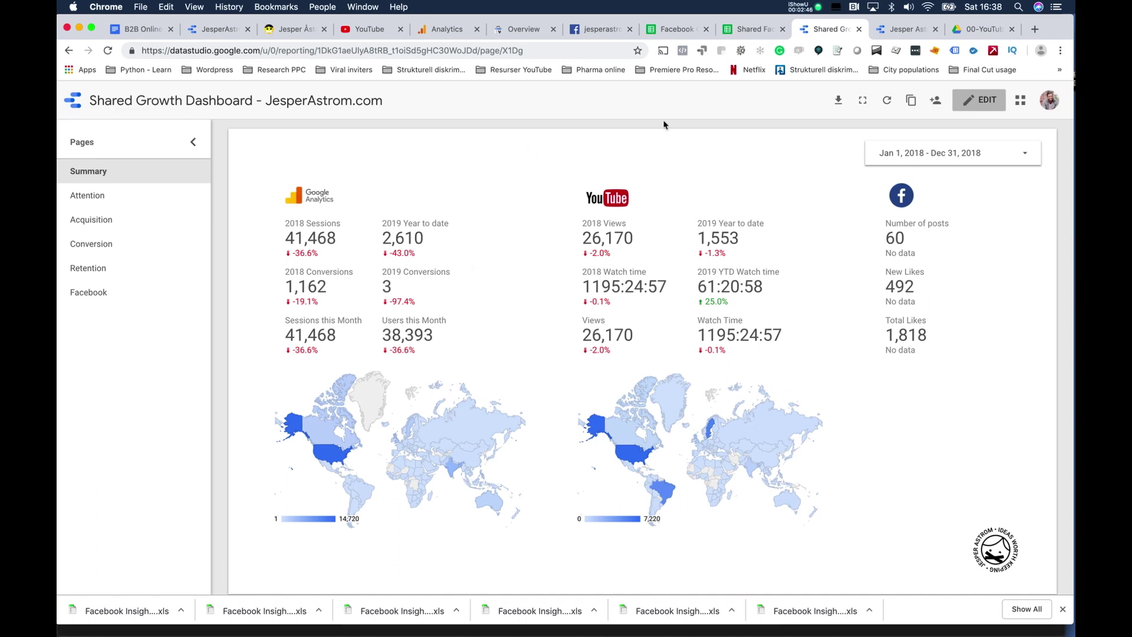
{"action": "left_click", "coordinate": [901, 29]}
{"action": "left_click", "coordinate": [892, 290]}
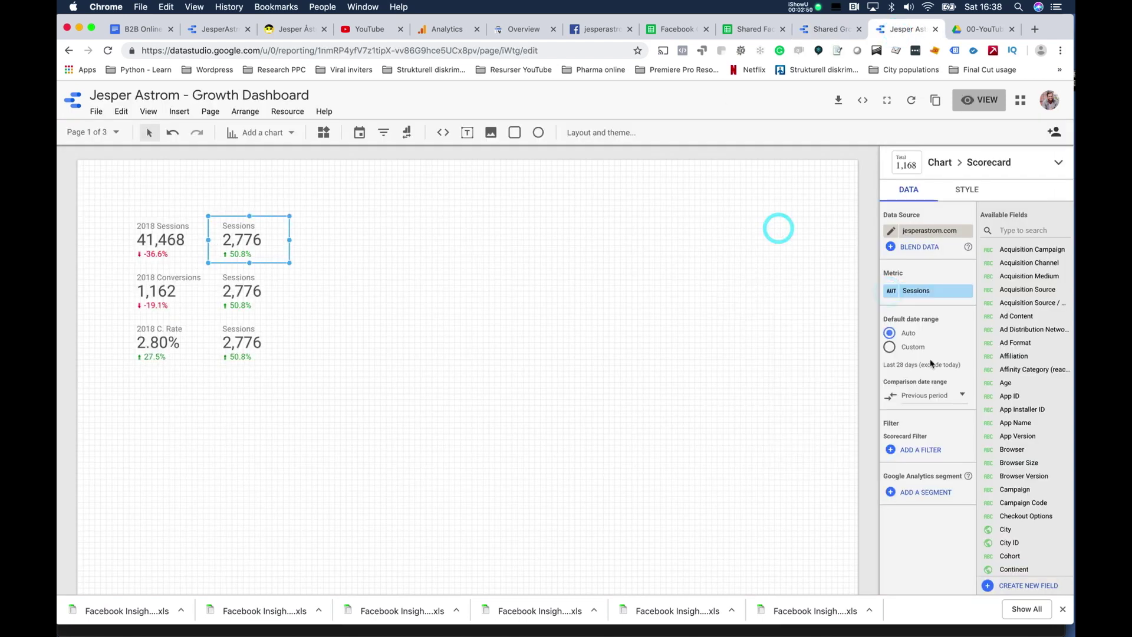
{"action": "left_click", "coordinate": [929, 363]}
{"action": "left_click", "coordinate": [937, 366]}
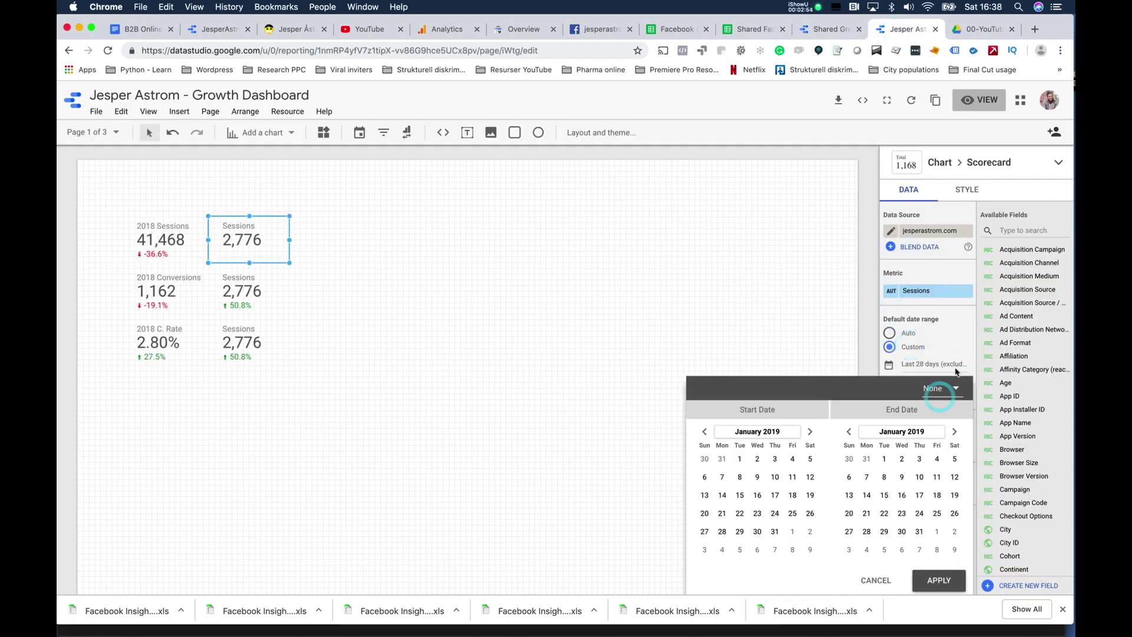
{"action": "left_click", "coordinate": [945, 367]}
{"action": "scroll", "coordinate": [955, 389], "scroll_direction": "down", "scroll_amount": 5}
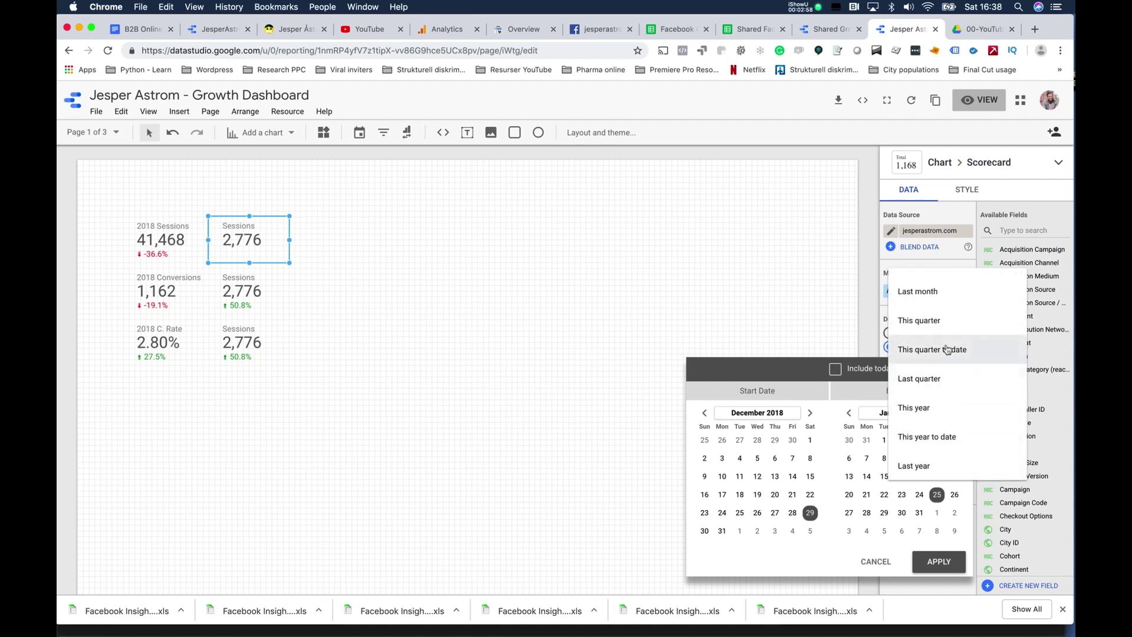
{"action": "left_click", "coordinate": [967, 436]}
{"action": "left_click", "coordinate": [938, 561]}
Change the second-column middle scorecard's metric to Goal Completions, using the shared growth dashboard as reference.
{"action": "left_click", "coordinate": [238, 291]}
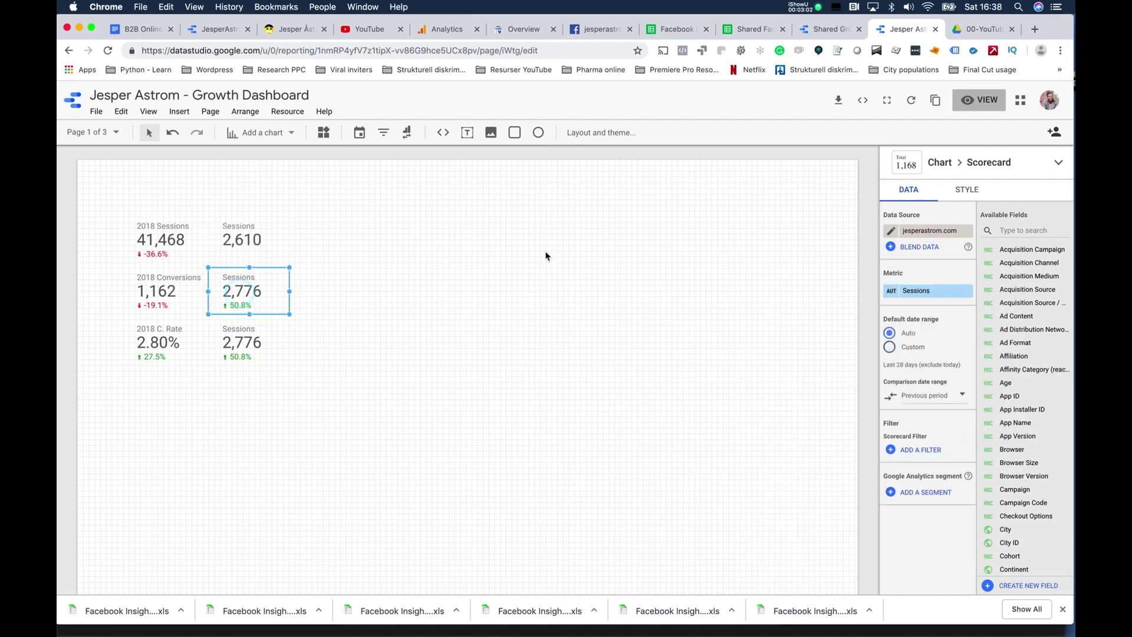
{"action": "left_click", "coordinate": [824, 29]}
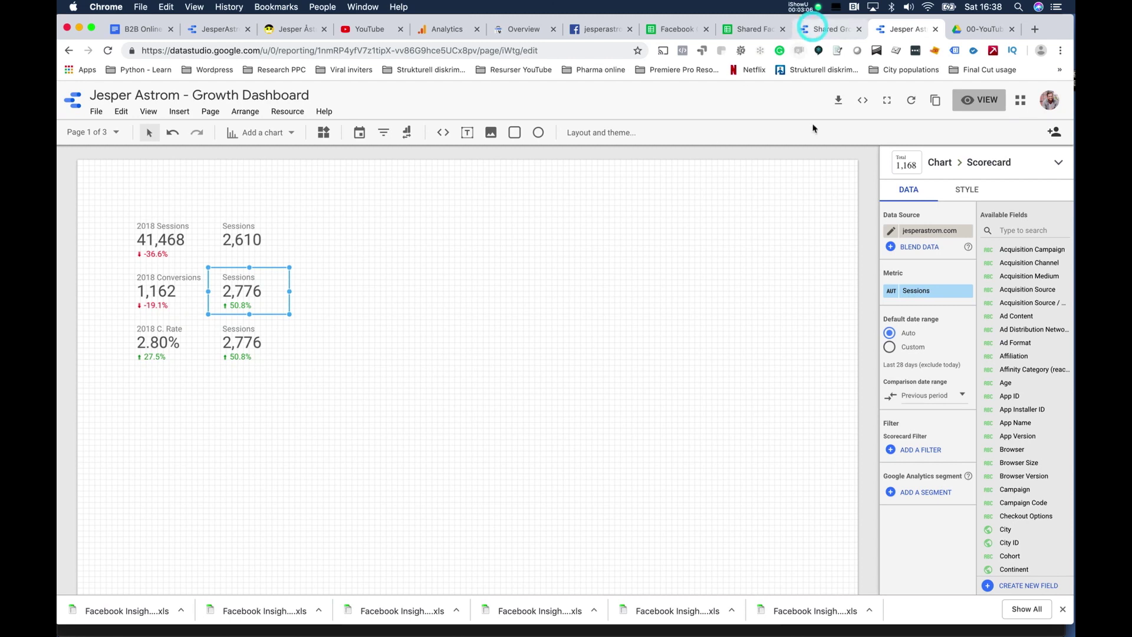
{"action": "left_click", "coordinate": [921, 24]}
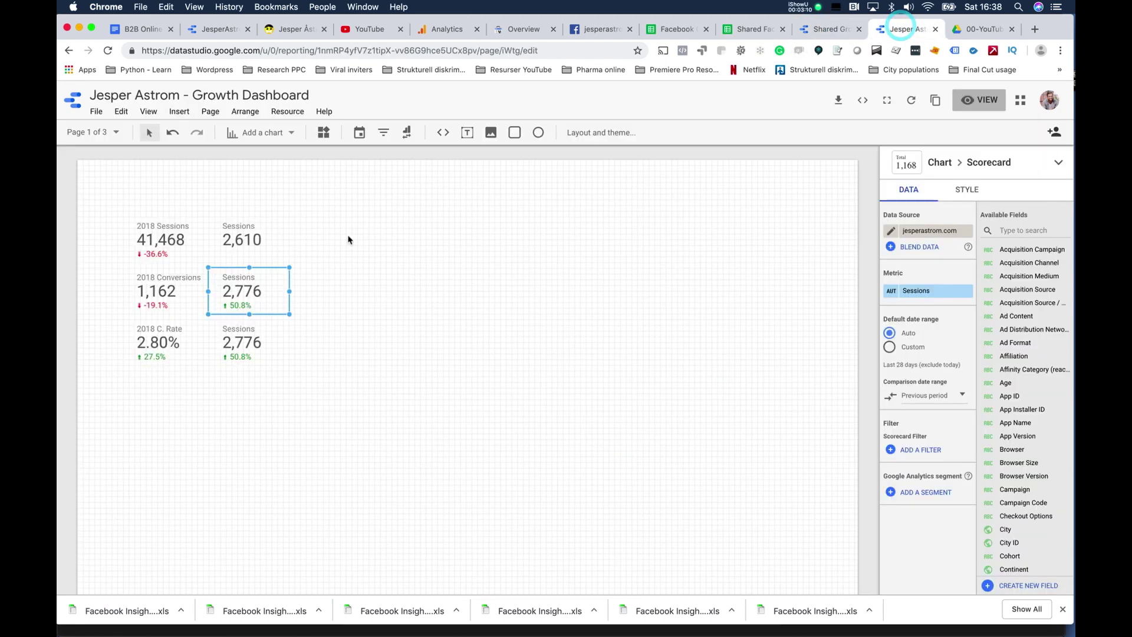
{"action": "left_click", "coordinate": [923, 291]}
{"action": "type", "text": "con"}
{"action": "key", "text": "BackSpace"}
{"action": "key", "text": "BackSpace"}
{"action": "key", "text": "BackSpace"}
{"action": "type", "text": "goal com"}
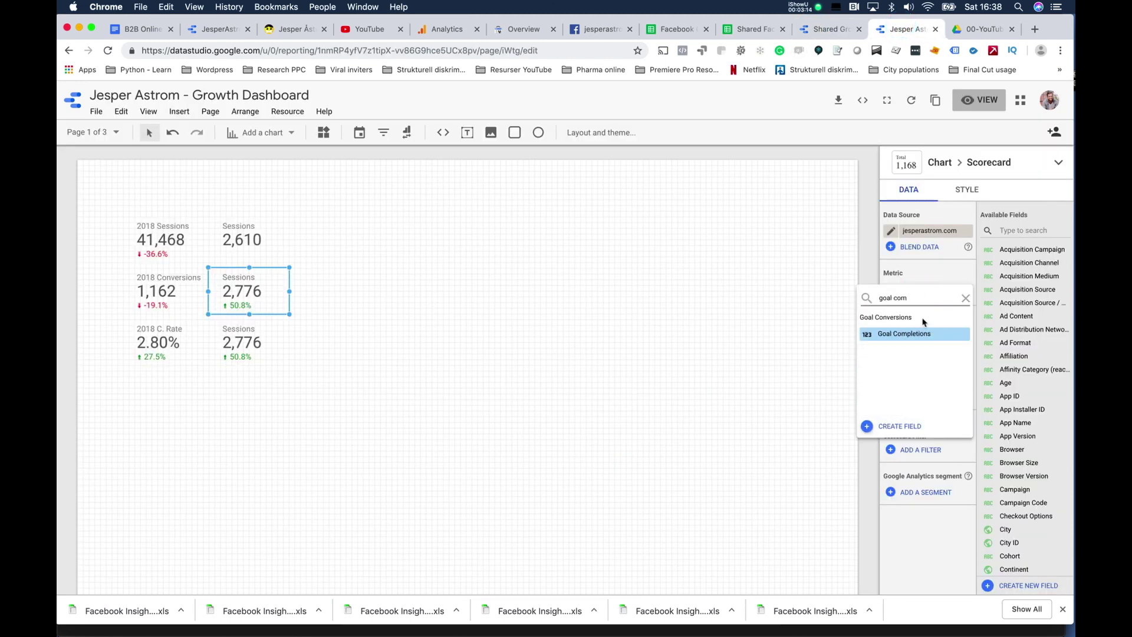
{"action": "left_click", "coordinate": [910, 332]}
Rename the second-column Goal Completions scorecard's metric to 2019 Conversions.
{"action": "left_click", "coordinate": [886, 292]}
{"action": "type", "text": "2019 Conversions"}
{"action": "key", "text": "Return"}
Rename the second-column Sessions scorecard's metric in the first row to 2019 YTD Sessions.
{"action": "left_click", "coordinate": [253, 242]}
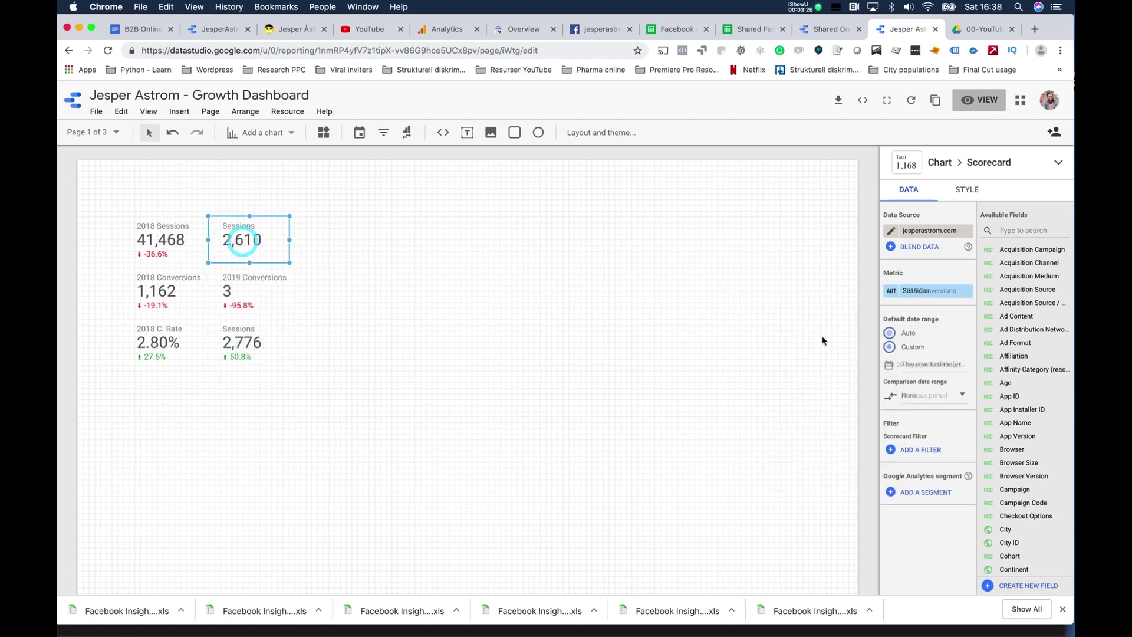
{"action": "left_click", "coordinate": [886, 292]}
{"action": "type", "text": "2019"}
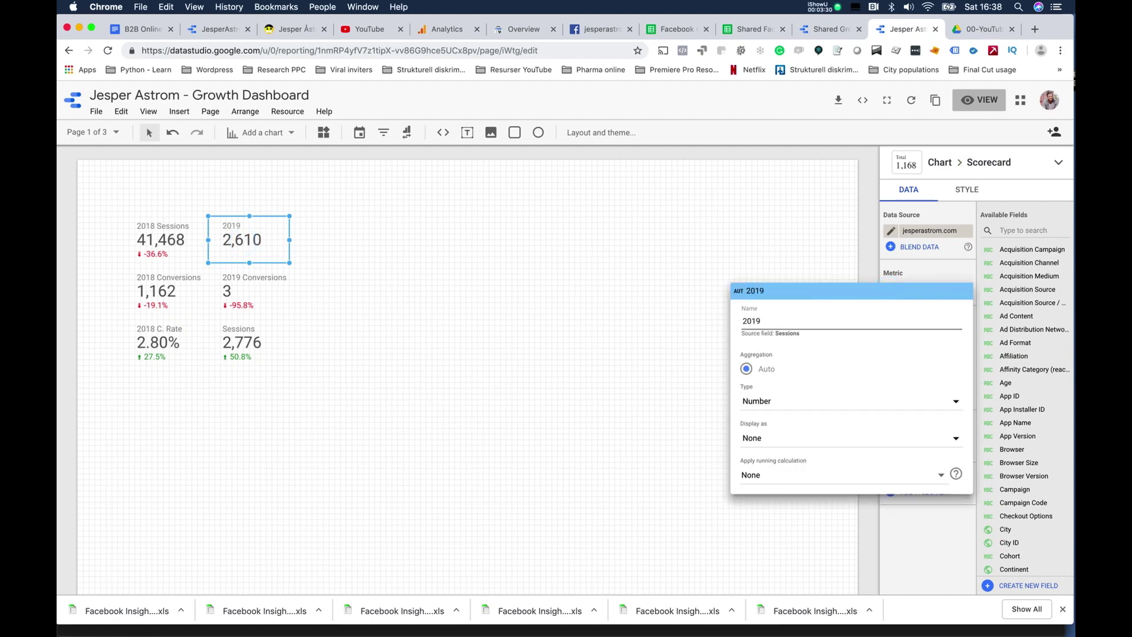
{"action": "type", "text": " YTD Sessions"}
{"action": "key", "text": "Return"}
Change the second-column bottom scorecard's metric to Users, after consulting the shared growth dashboard.
{"action": "left_click", "coordinate": [260, 348]}
{"action": "left_click", "coordinate": [830, 29]}
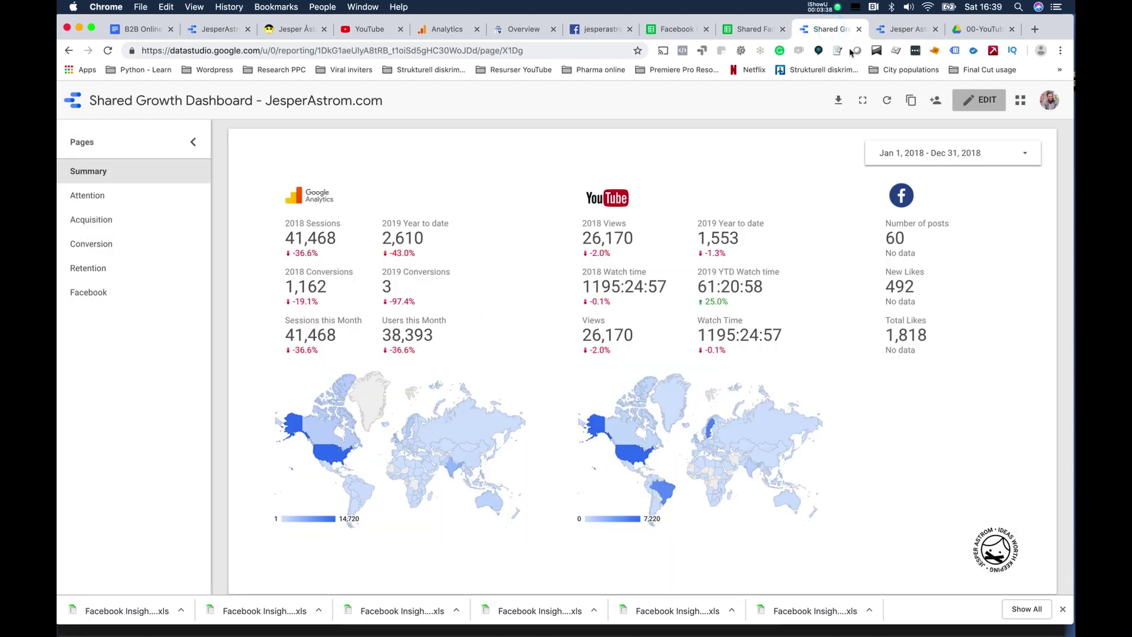
{"action": "left_click", "coordinate": [896, 30]}
{"action": "left_click", "coordinate": [935, 290]}
{"action": "type", "text": "users"}
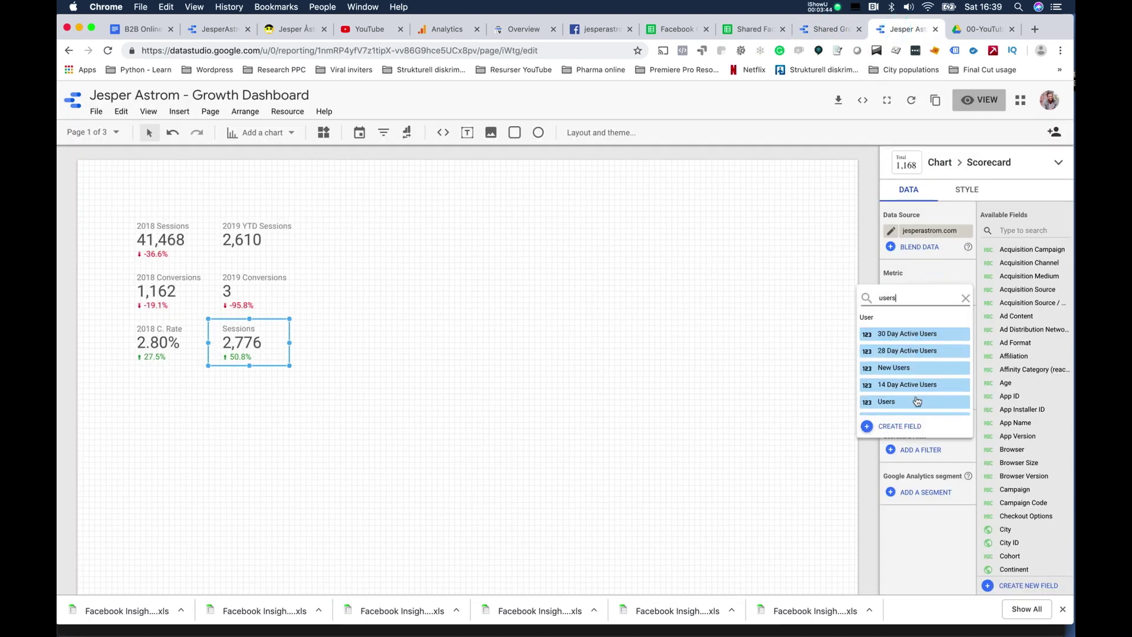
{"action": "left_click", "coordinate": [914, 396]}
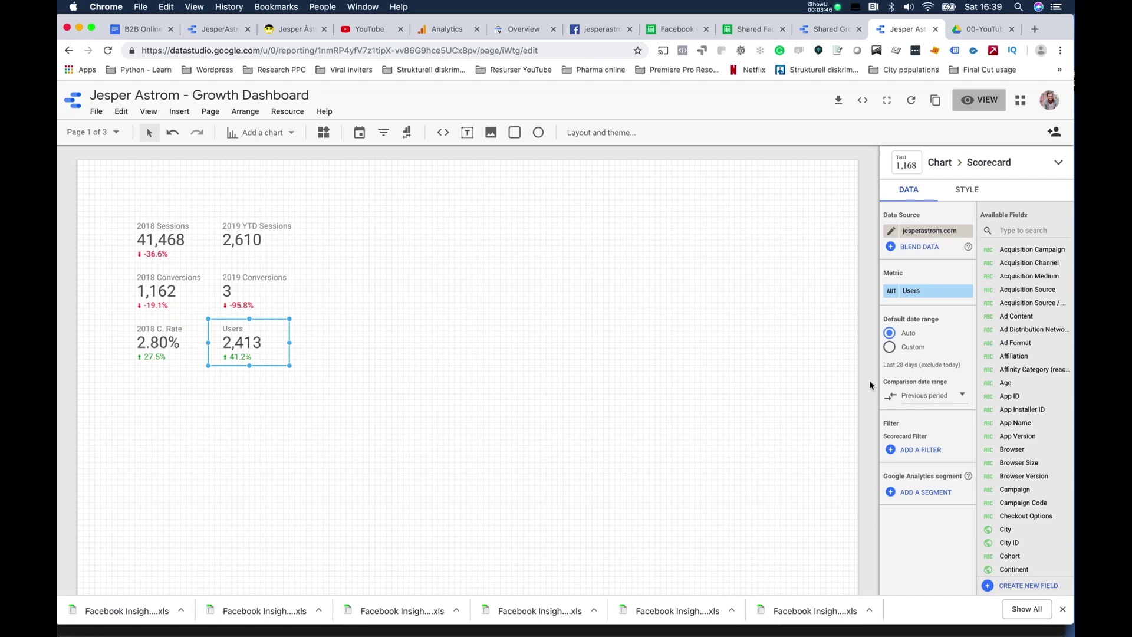
Set the Users scorecard's default date range to a custom This month.
{"action": "left_click", "coordinate": [889, 347]}
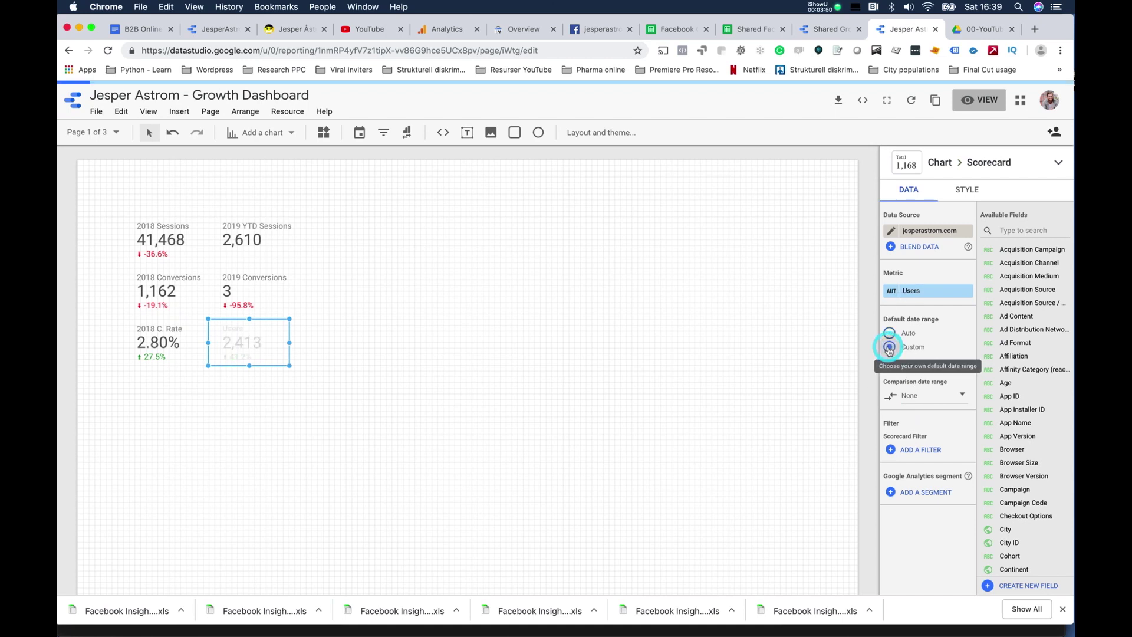
{"action": "left_click", "coordinate": [929, 369]}
{"action": "left_click", "coordinate": [935, 369]}
{"action": "scroll", "coordinate": [942, 435], "scroll_direction": "down", "scroll_amount": 5}
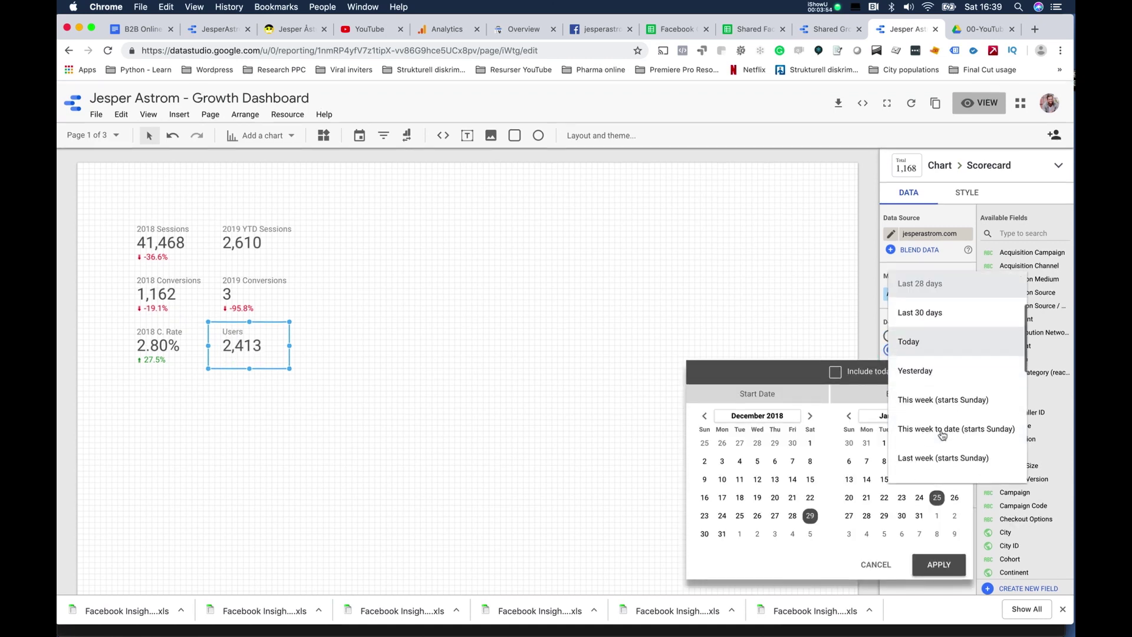
{"action": "left_click", "coordinate": [937, 445]}
{"action": "left_click", "coordinate": [939, 561]}
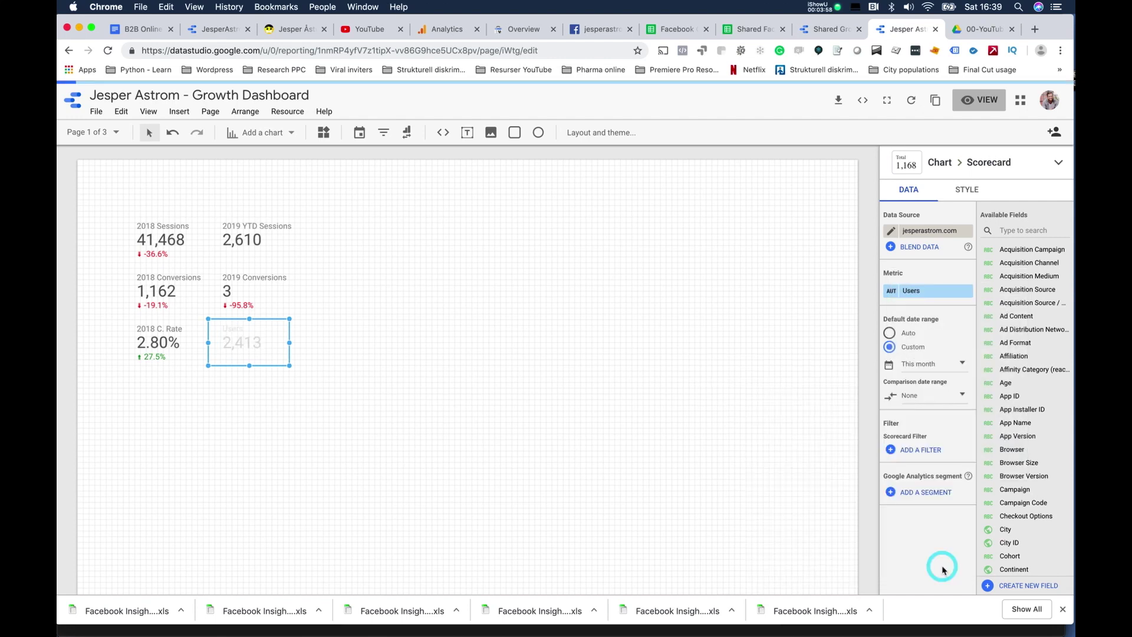
Set the Users scorecard's comparison date range to Previous period.
{"action": "left_click", "coordinate": [943, 396]}
{"action": "left_click", "coordinate": [941, 386]}
{"action": "left_click", "coordinate": [949, 331]}
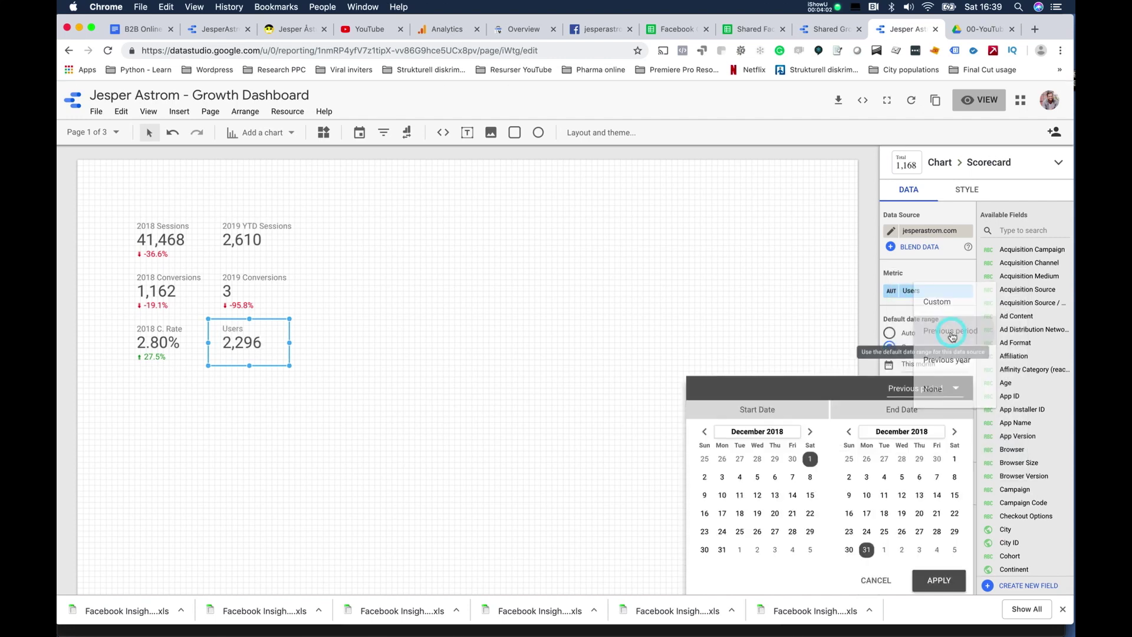
{"action": "left_click", "coordinate": [938, 580]}
Set the 2019 YTD Sessions scorecard's comparison date range to Previous period.
{"action": "left_click", "coordinate": [259, 240]}
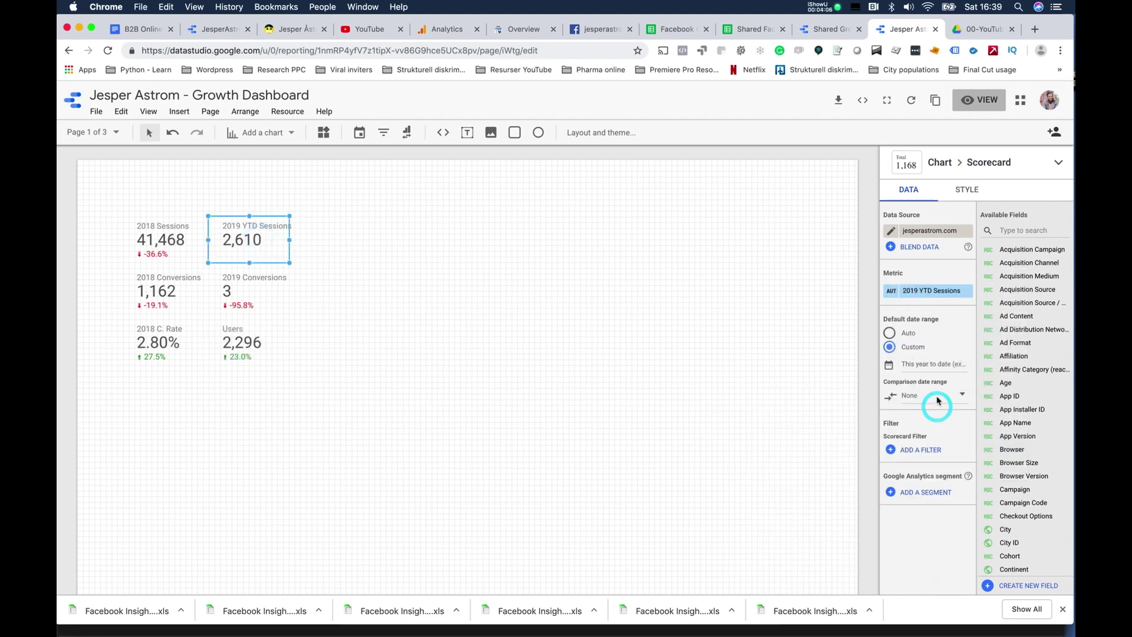
{"action": "left_click", "coordinate": [937, 399]}
{"action": "left_click", "coordinate": [947, 386]}
{"action": "left_click", "coordinate": [951, 331]}
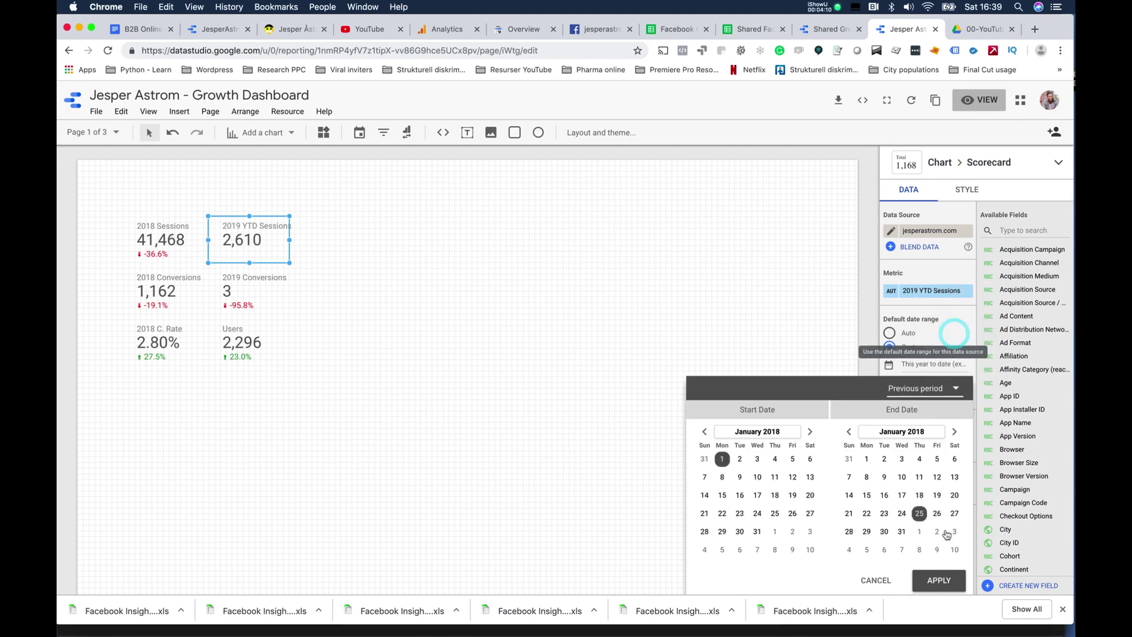
{"action": "left_click", "coordinate": [938, 580]}
Insert a geo map and place it directly below the scorecards, aligned with their first column.
{"action": "left_click", "coordinate": [256, 132]}
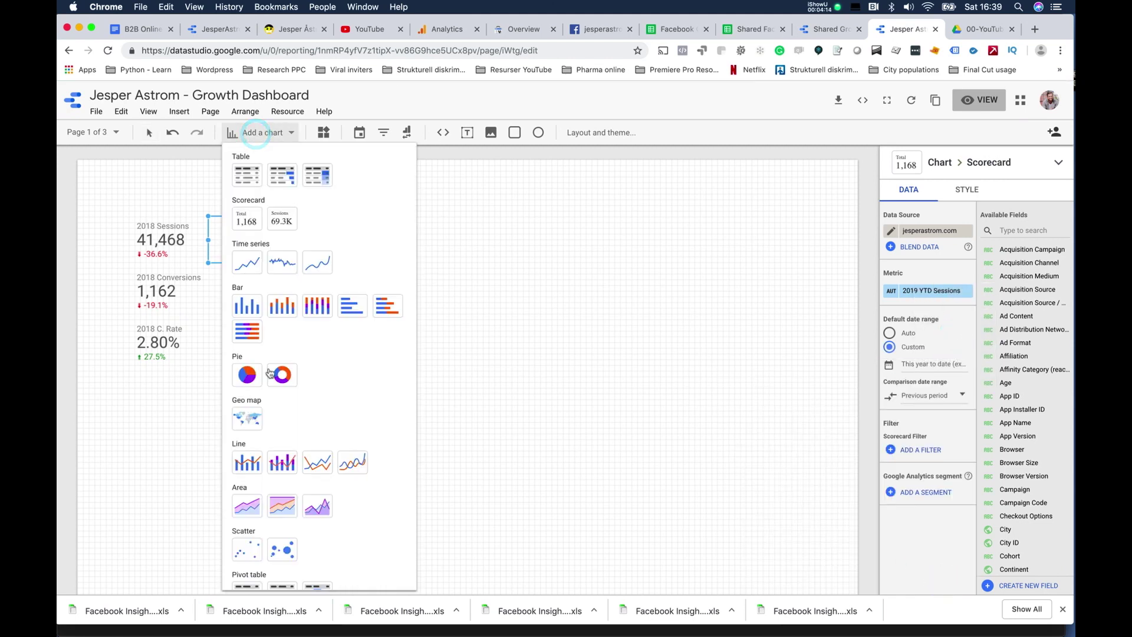
{"action": "left_click", "coordinate": [243, 418]}
{"action": "left_click_drag", "start_coordinate": [480, 235], "coordinate": [227, 408]}
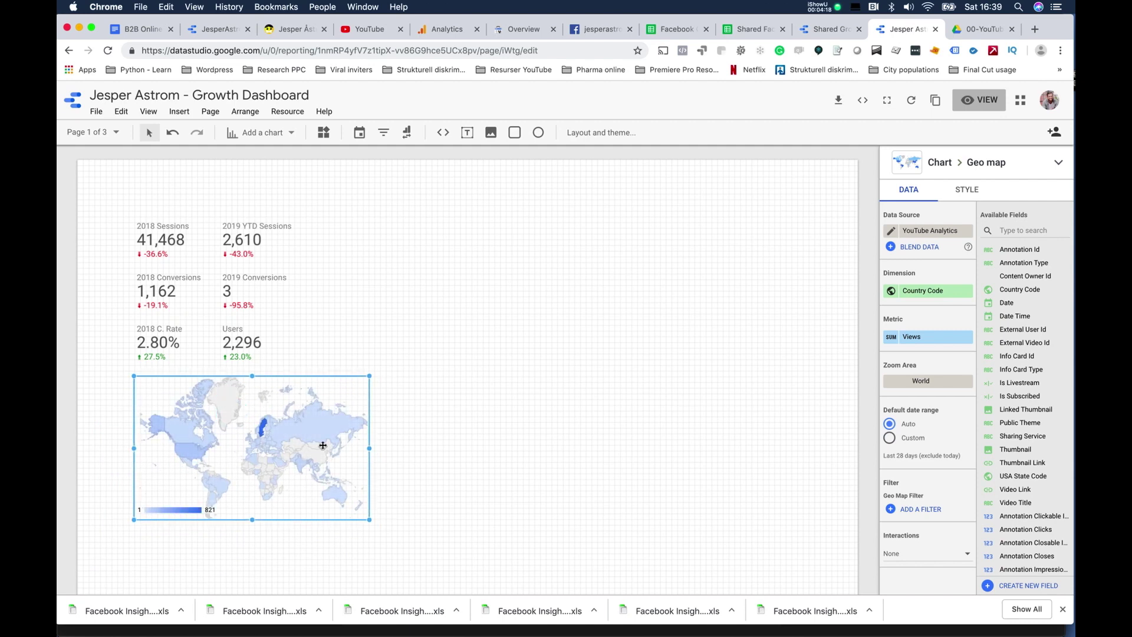
{"action": "left_click_drag", "start_coordinate": [370, 523], "coordinate": [373, 532]}
{"action": "left_click", "coordinate": [434, 462]}
{"action": "left_click", "coordinate": [103, 131]}
{"action": "left_click", "coordinate": [104, 131]}
Insert an image beside the scorecards using google-analytics-logo.png, following the logo layout of the shared growth dashboard.
{"action": "left_click", "coordinate": [828, 29]}
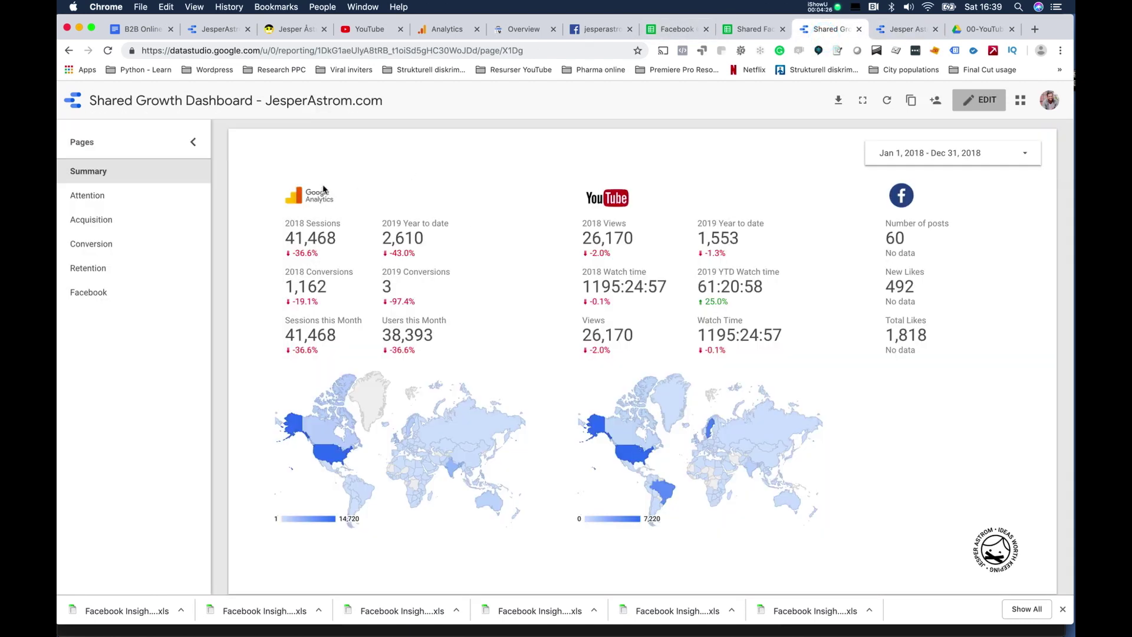
{"action": "left_click", "coordinate": [901, 28]}
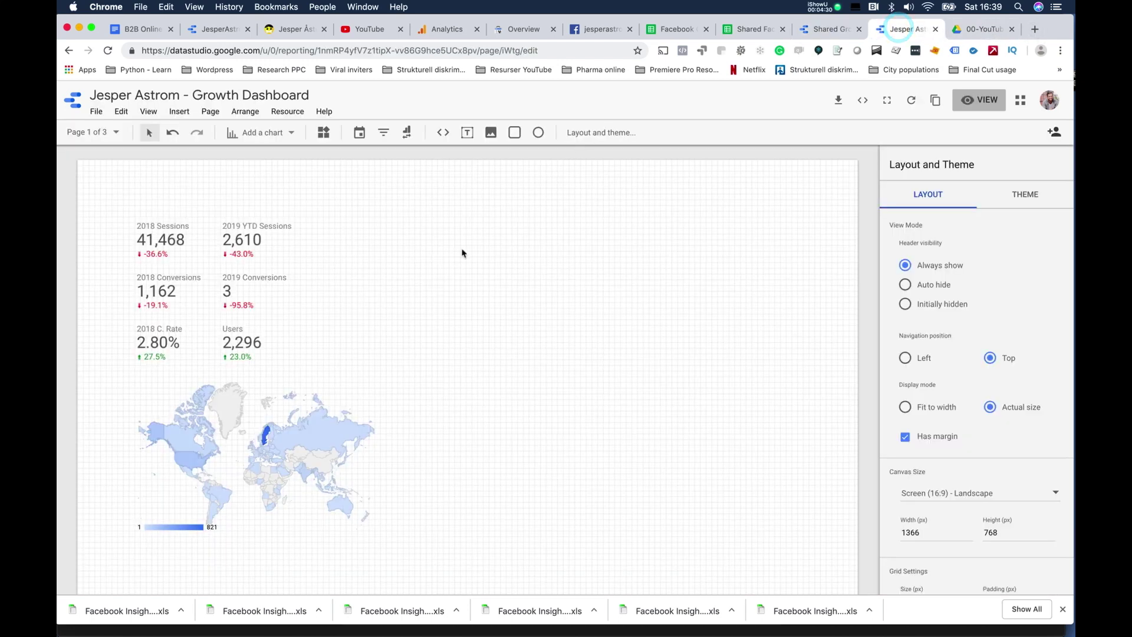
{"action": "left_click", "coordinate": [267, 133]}
{"action": "left_click", "coordinate": [491, 132]}
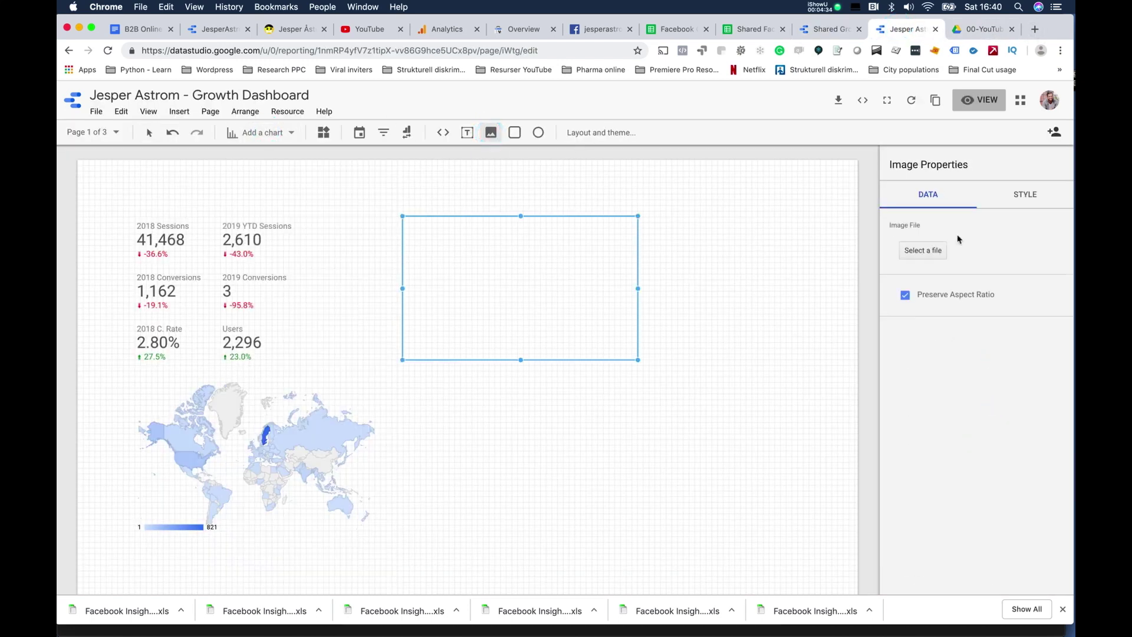
{"action": "left_click", "coordinate": [922, 250]}
{"action": "scroll", "coordinate": [471, 177], "scroll_direction": "down", "scroll_amount": 10}
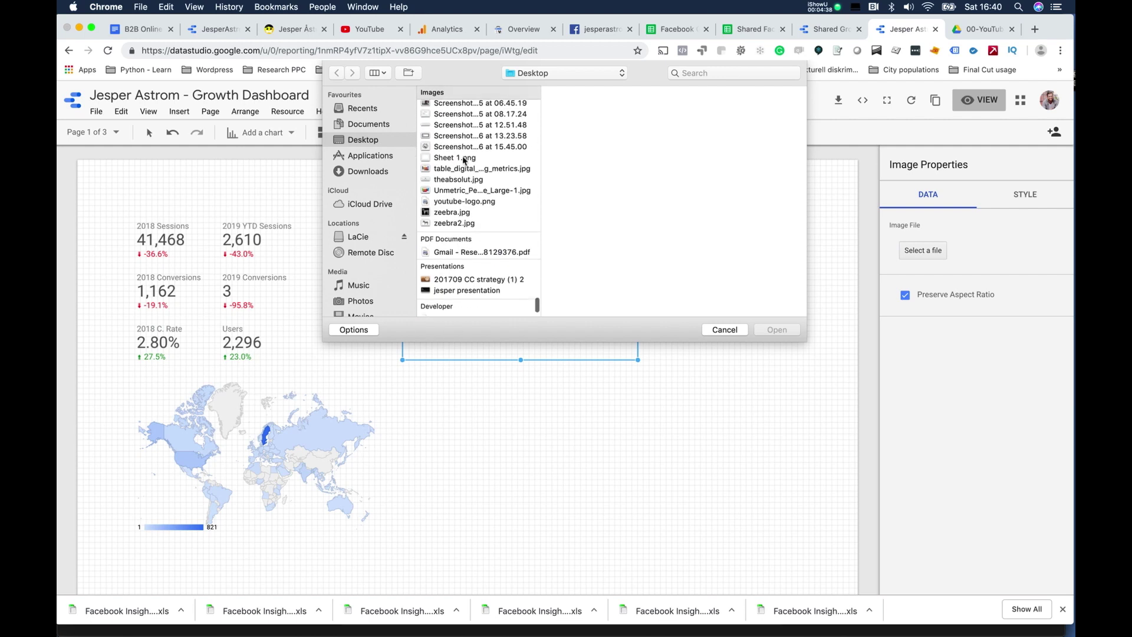
{"action": "left_click", "coordinate": [704, 73]}
{"action": "type", "text": "google-an"}
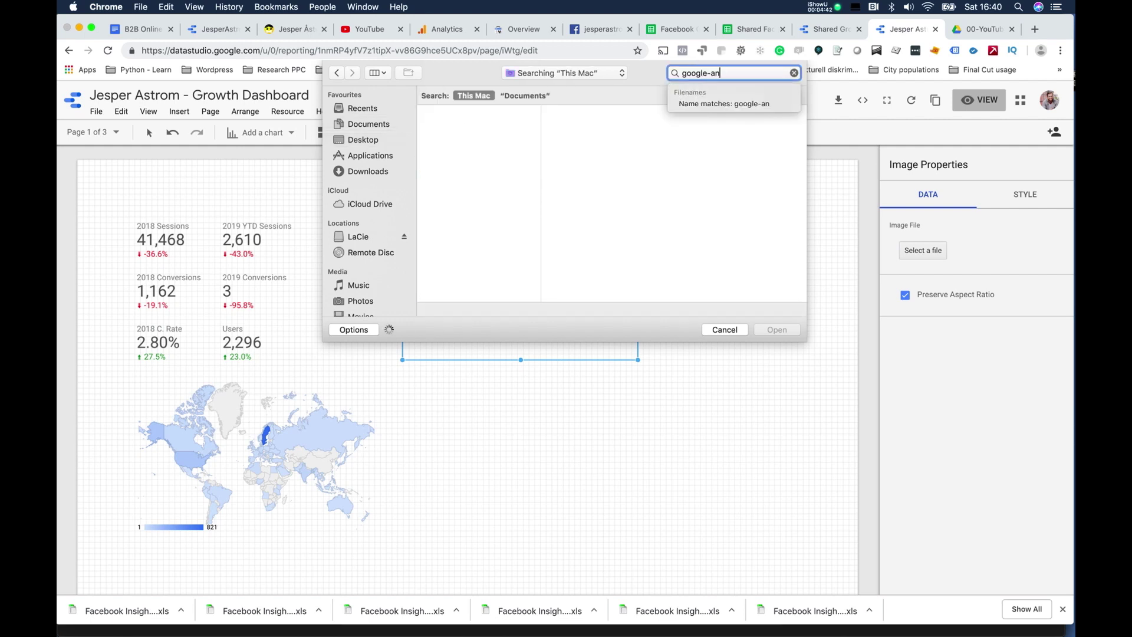
{"action": "type", "text": "alytics logo"}
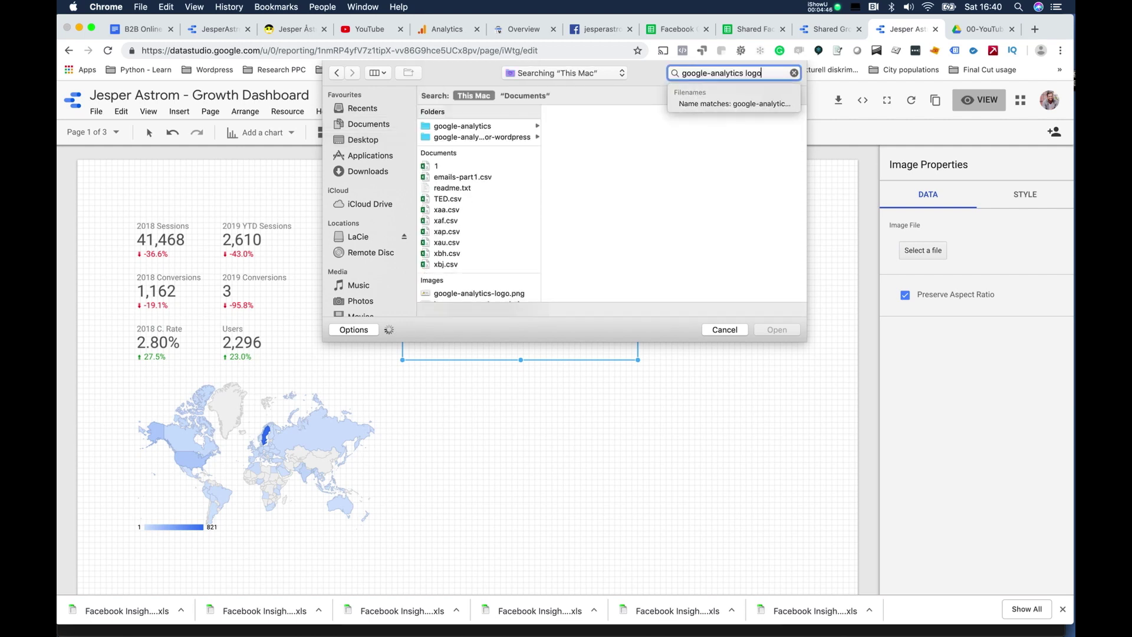
{"action": "left_click", "coordinate": [479, 242]}
{"action": "left_click", "coordinate": [779, 330]}
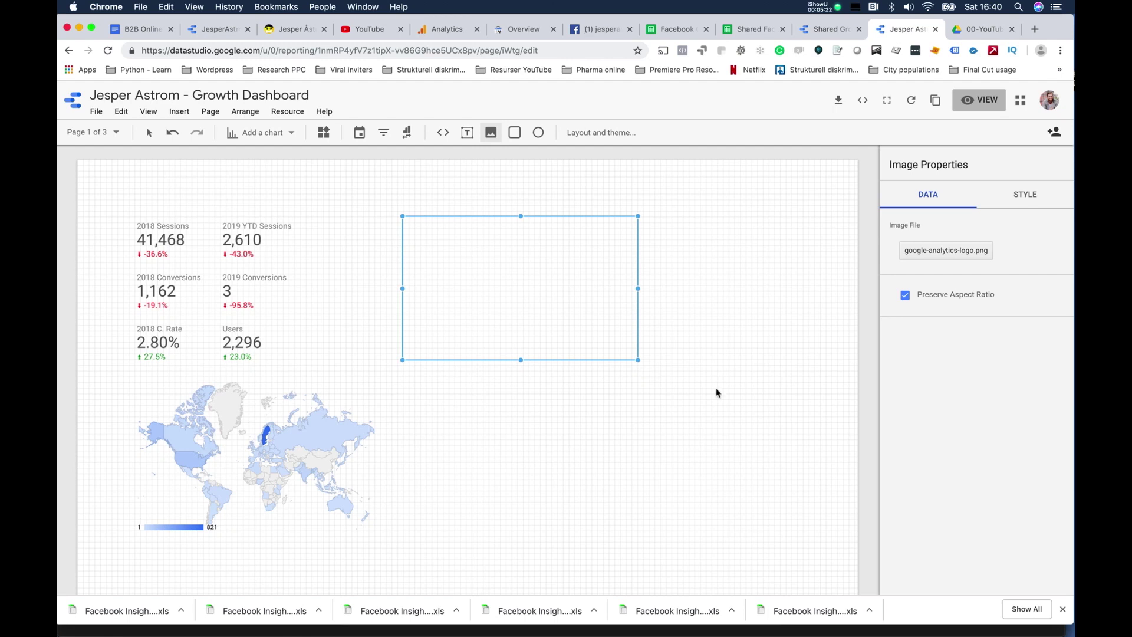
{"action": "left_click", "coordinate": [822, 7]}
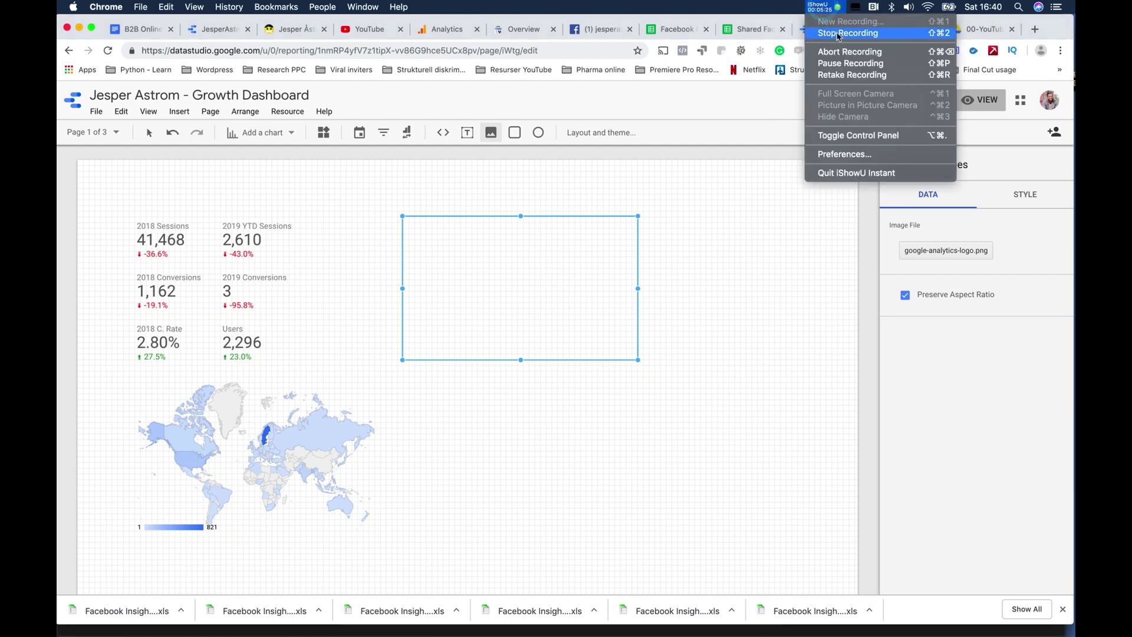